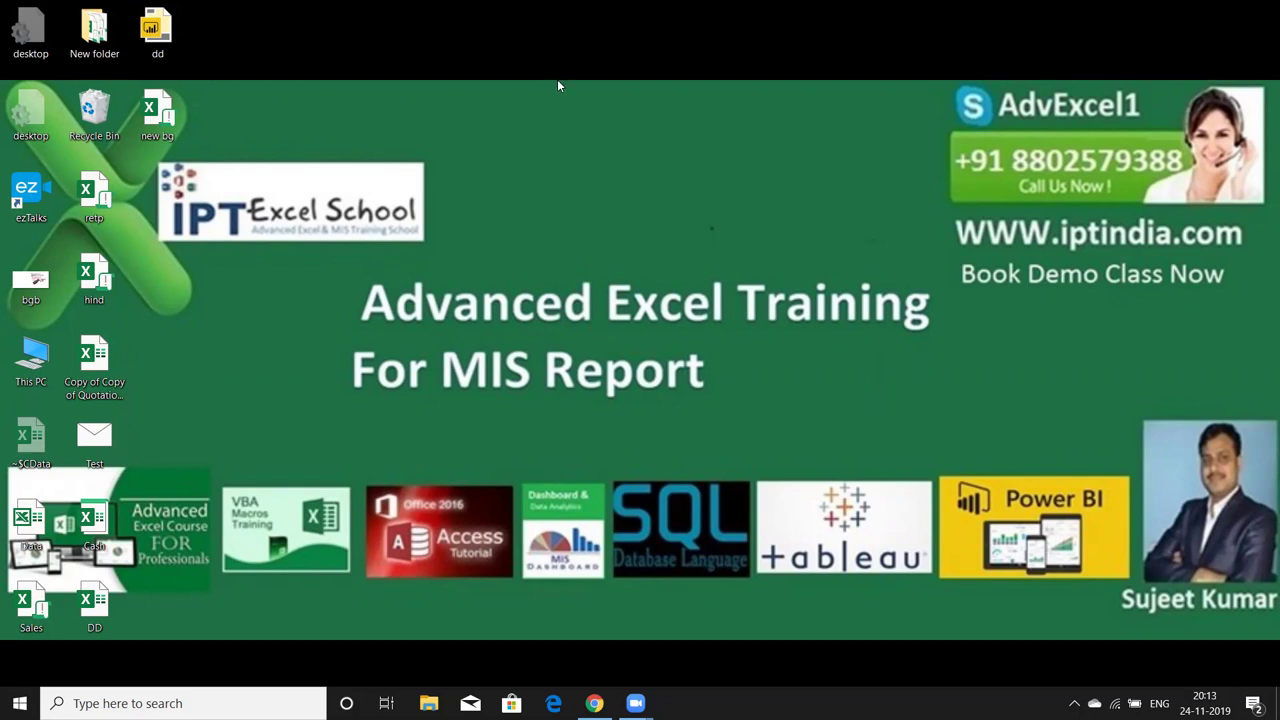
Search Windows for 'exce' and launch Excel to a blank Book1 workbook
{"action": "left_click", "coordinate": [636, 703]}
{"action": "type", "text": "exce"}
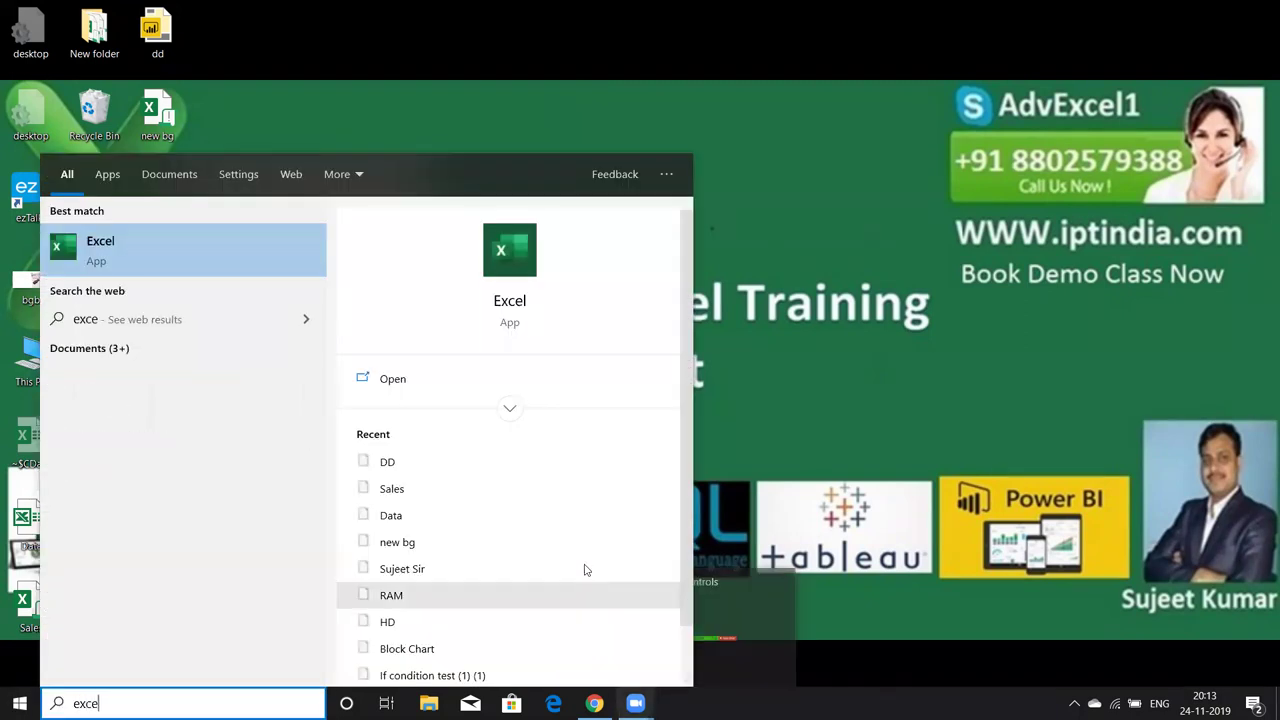
{"action": "left_click", "coordinate": [509, 303]}
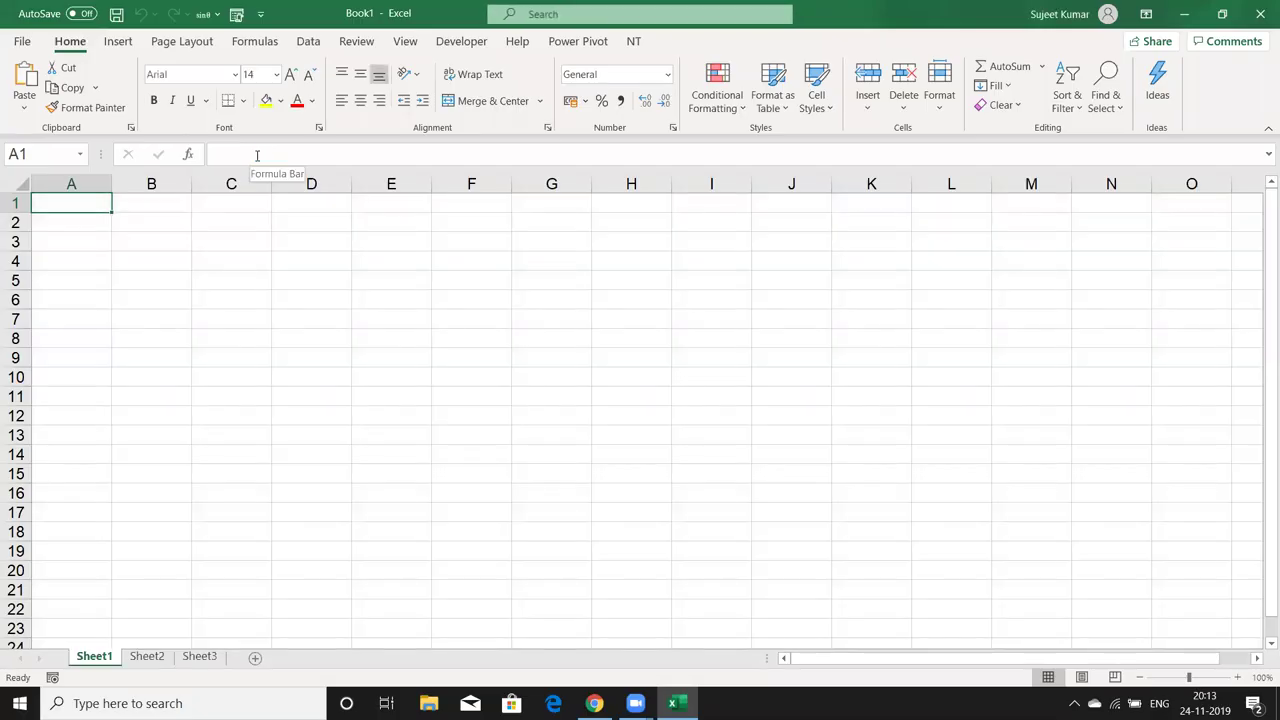
{"action": "left_click", "coordinate": [323, 274]}
{"action": "key", "text": "super+d"}
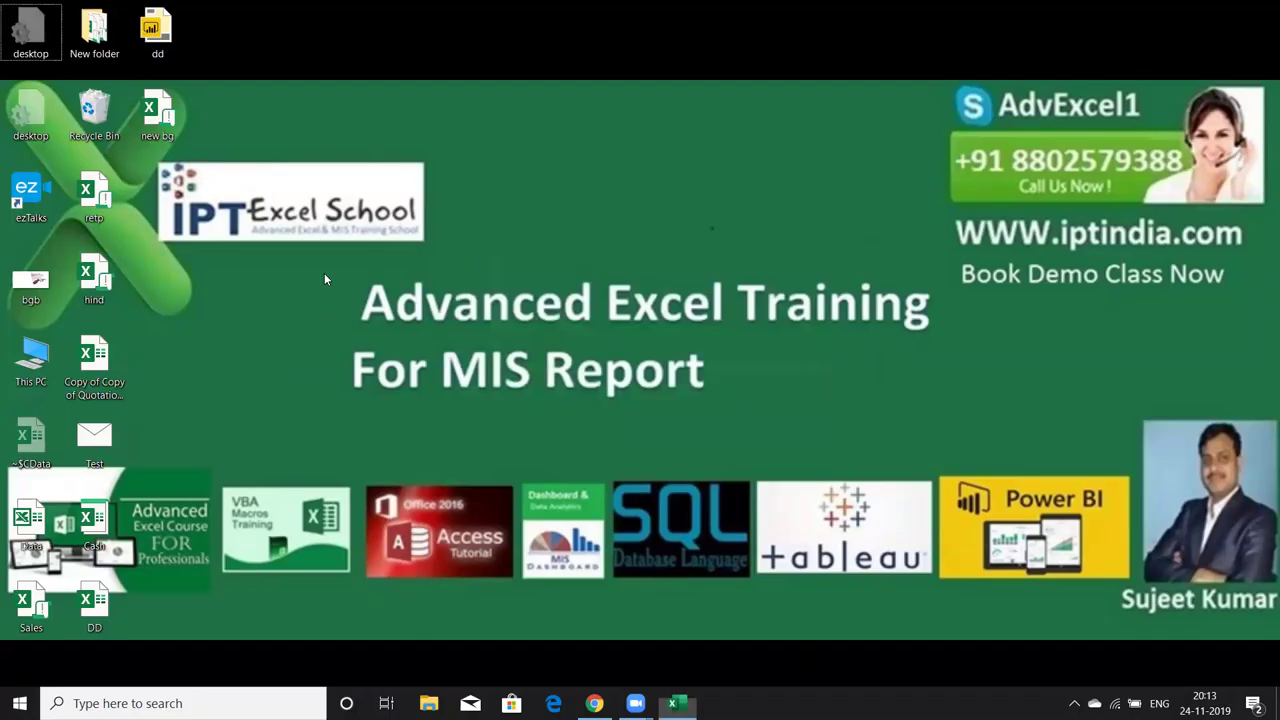
{"action": "right_click", "coordinate": [421, 138]}
{"action": "left_click", "coordinate": [478, 191]}
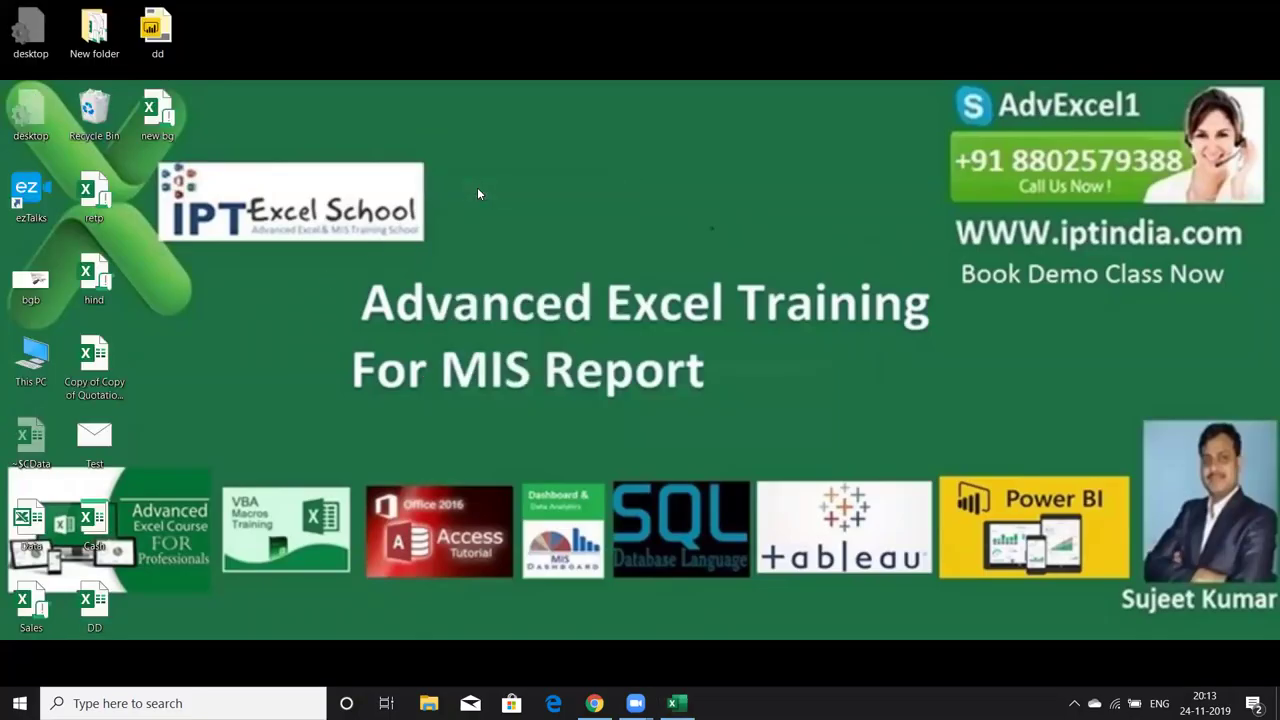
{"action": "right_click", "coordinate": [490, 171]}
{"action": "left_click", "coordinate": [532, 222]}
{"action": "right_click", "coordinate": [385, 122]}
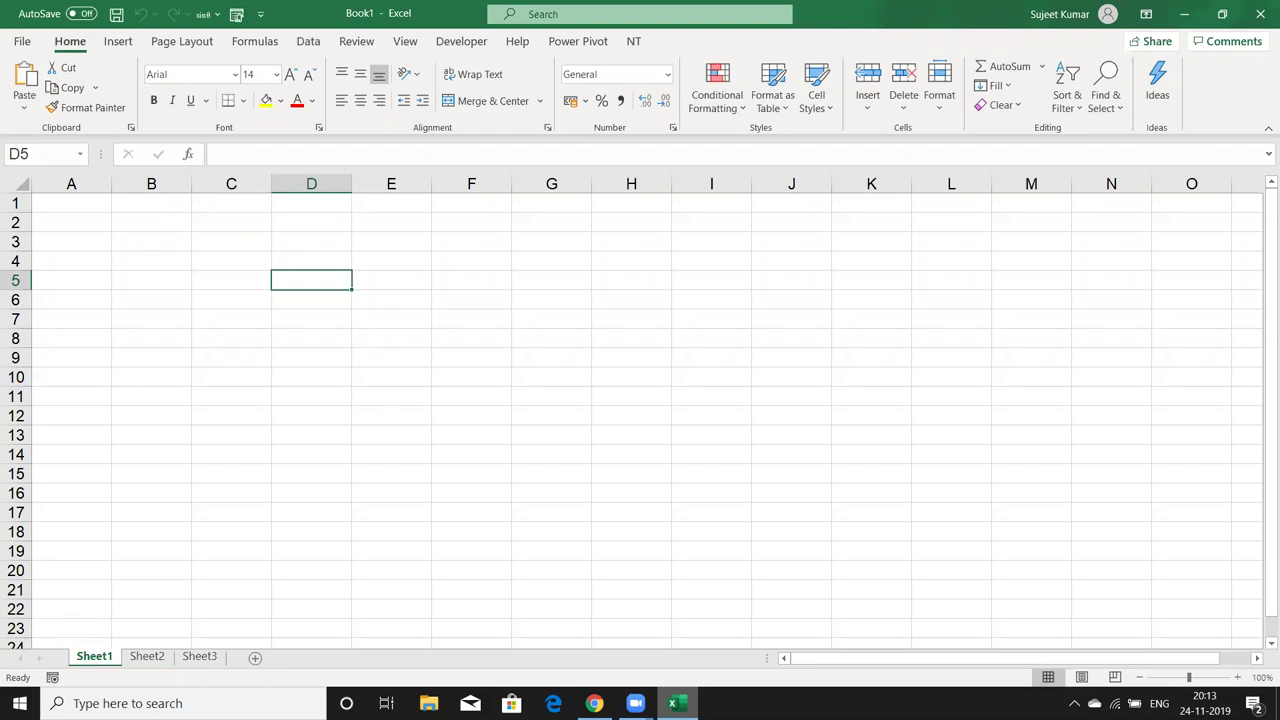
{"action": "key", "text": "Left"}
{"action": "key", "text": "Left"}
{"action": "key", "text": "Left"}
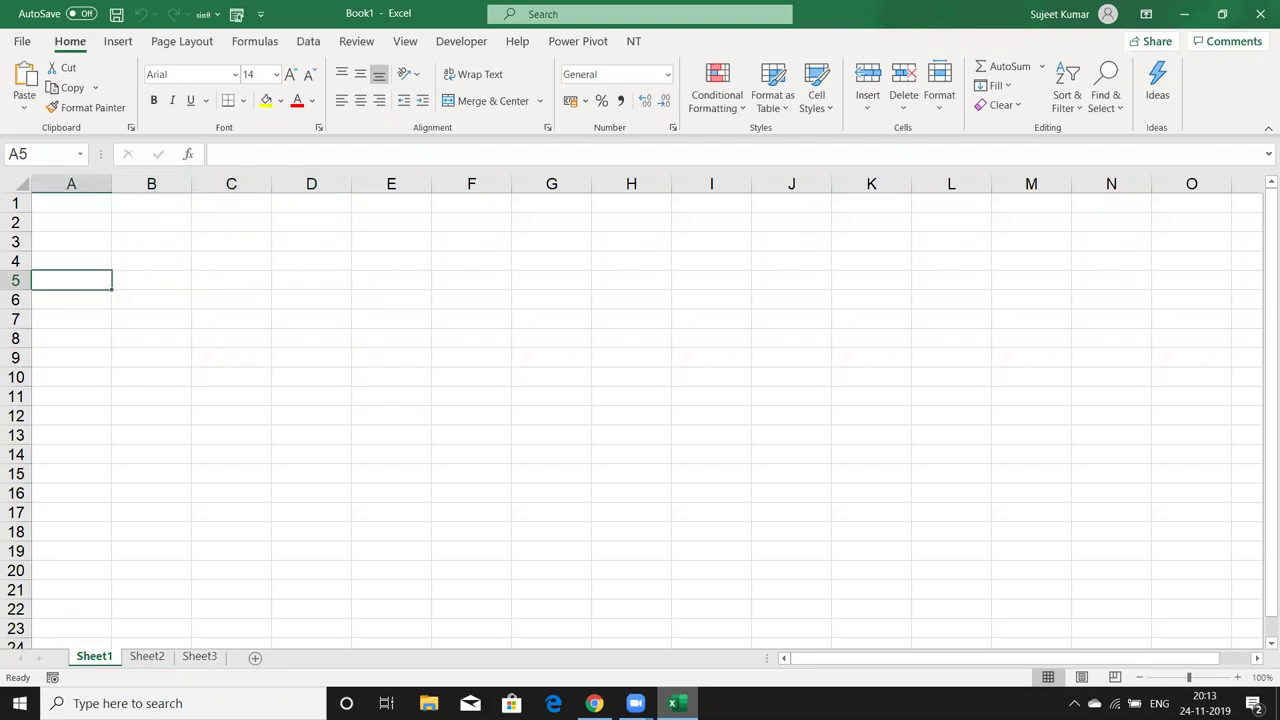
Enter the headers E.Code, Name, Dep and DOJ across A5:D5
{"action": "type", "text": "E.code"}
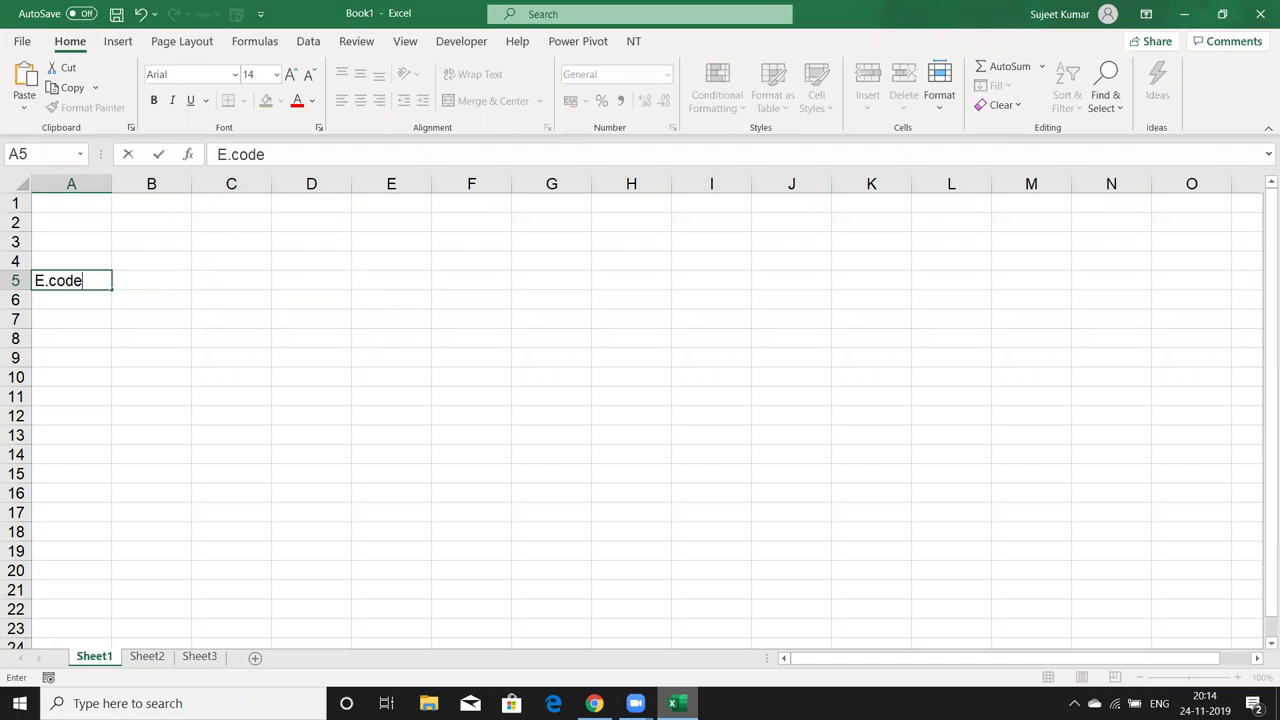
{"action": "key", "text": "Tab"}
{"action": "left_click", "coordinate": [71, 280]}
{"action": "type", "text": "E.Code"}
{"action": "key", "text": "Tab"}
{"action": "type", "text": "N"}
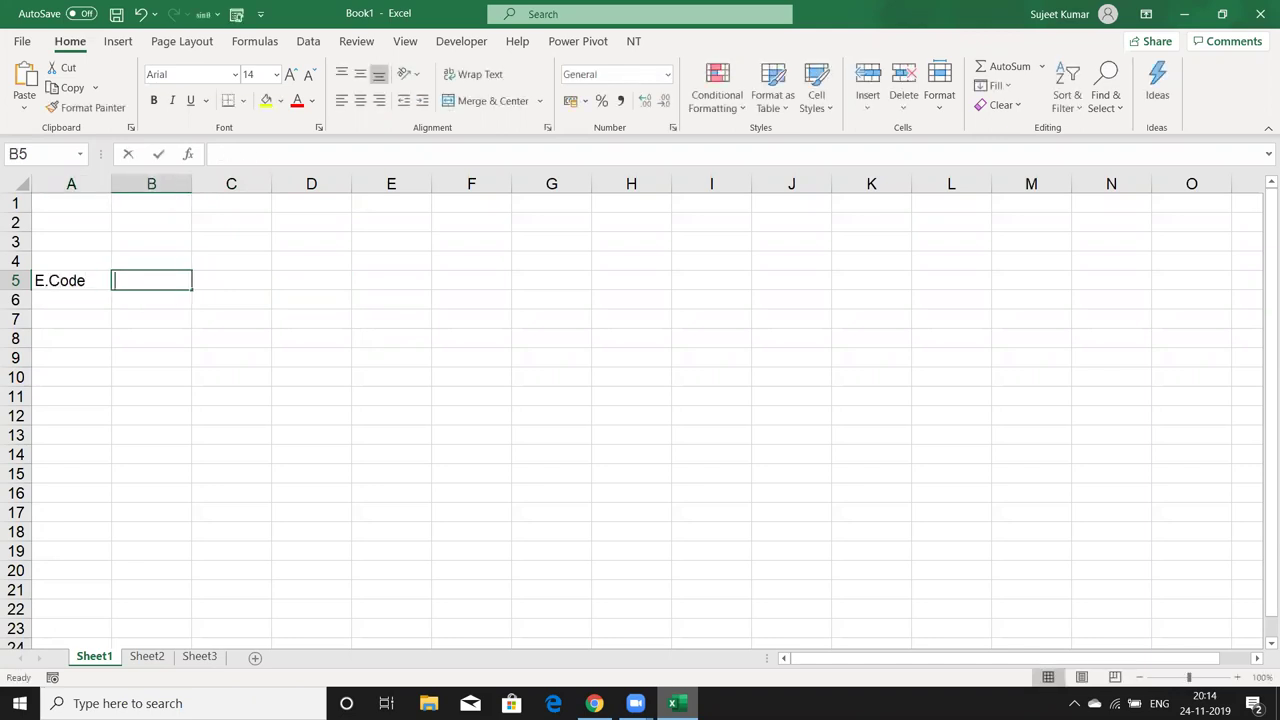
{"action": "type", "text": "ame"}
{"action": "key", "text": "Tab"}
{"action": "type", "text": "Dep"}
{"action": "key", "text": "Tab"}
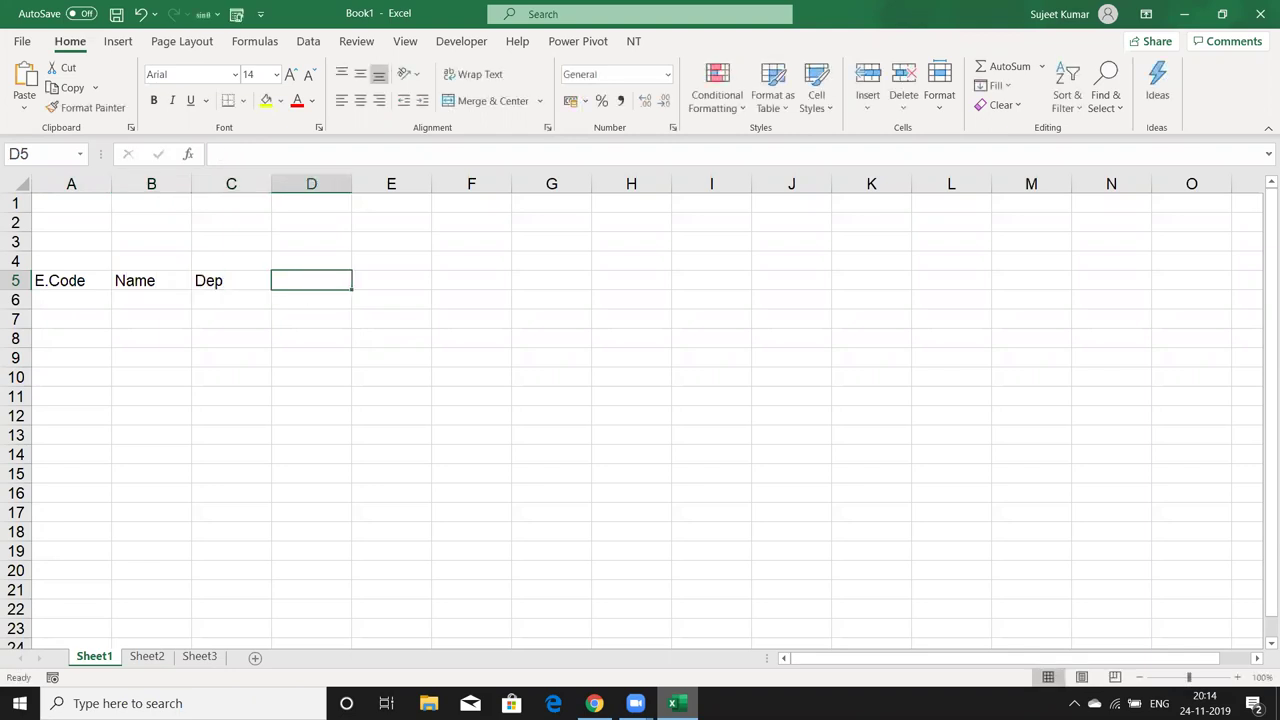
{"action": "type", "text": "DOJ"}
{"action": "key", "text": "Tab"}
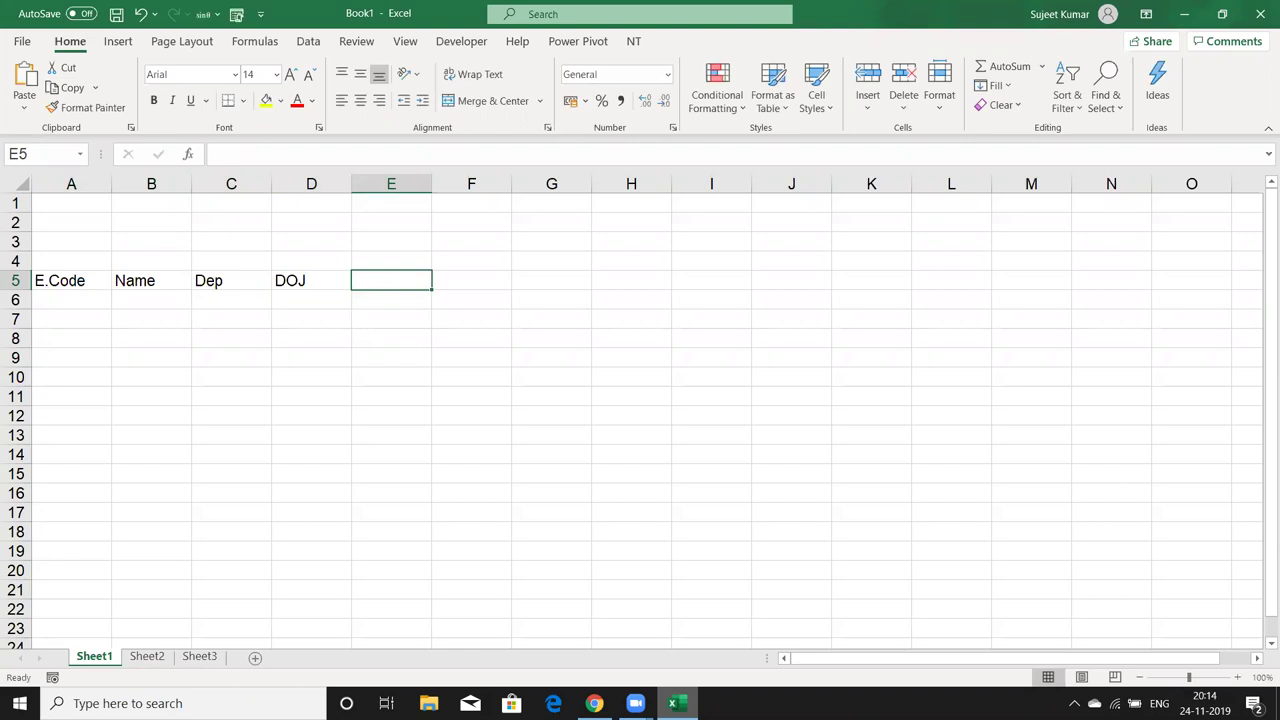
Enter the first date 1/11 in E5 so it shows 01-Nov
{"action": "type", "text": "11/1"}
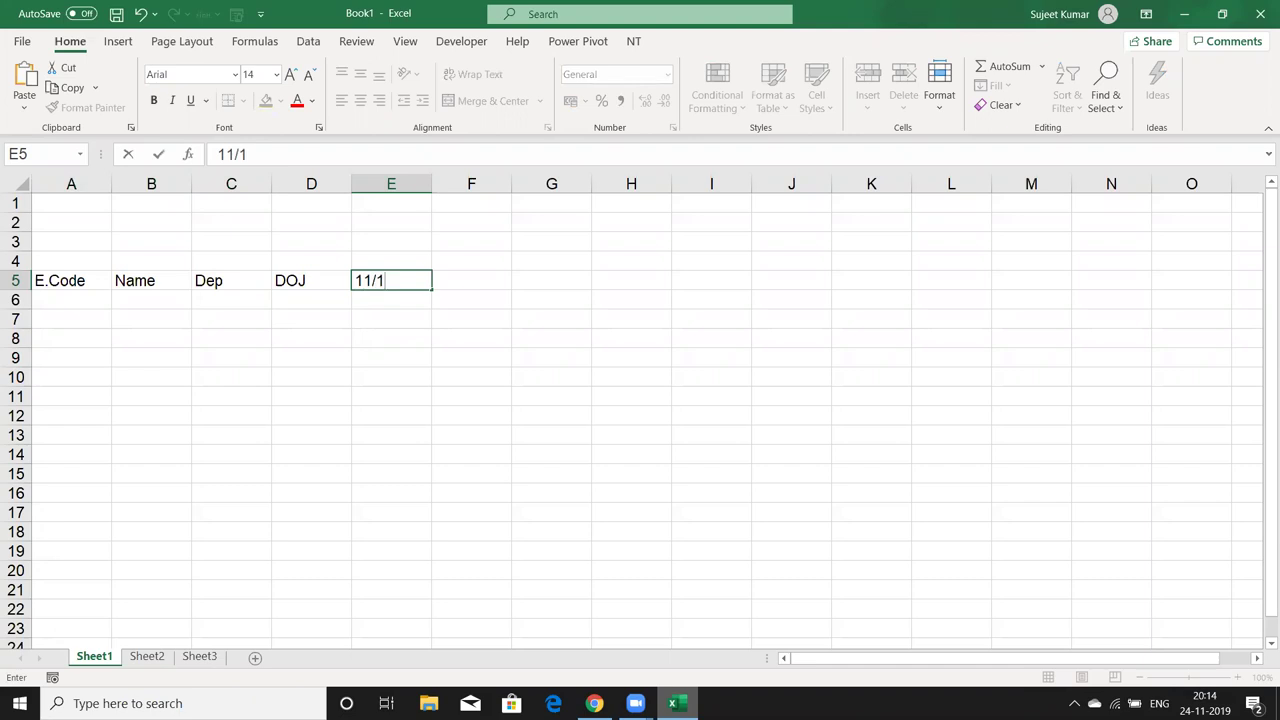
{"action": "key", "text": "Escape"}
{"action": "type", "text": "1/11"}
{"action": "key", "text": "Return"}
{"action": "left_click", "coordinate": [230, 280]}
{"action": "key", "text": "Right"}
{"action": "key", "text": "Right"}
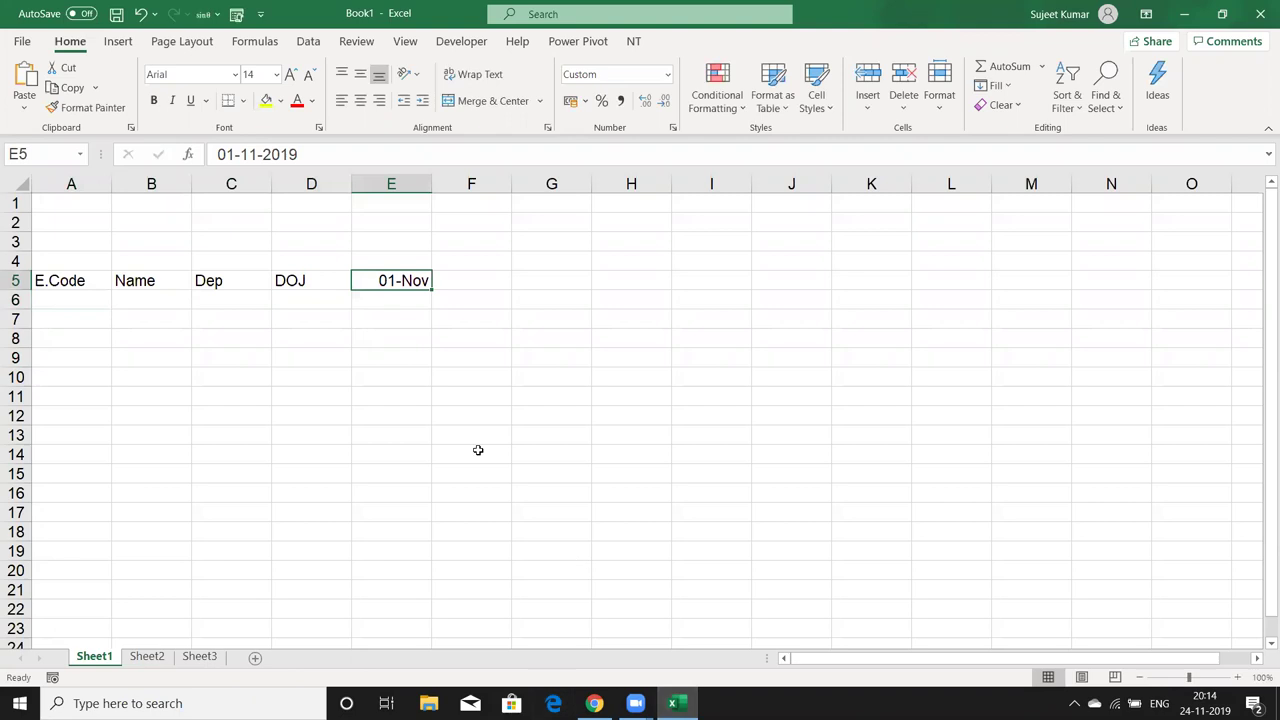
Extend the dates from E5 out to H5 and make F5 the formula =E5+1
{"action": "left_click_drag", "start_coordinate": [431, 289], "coordinate": [653, 290]}
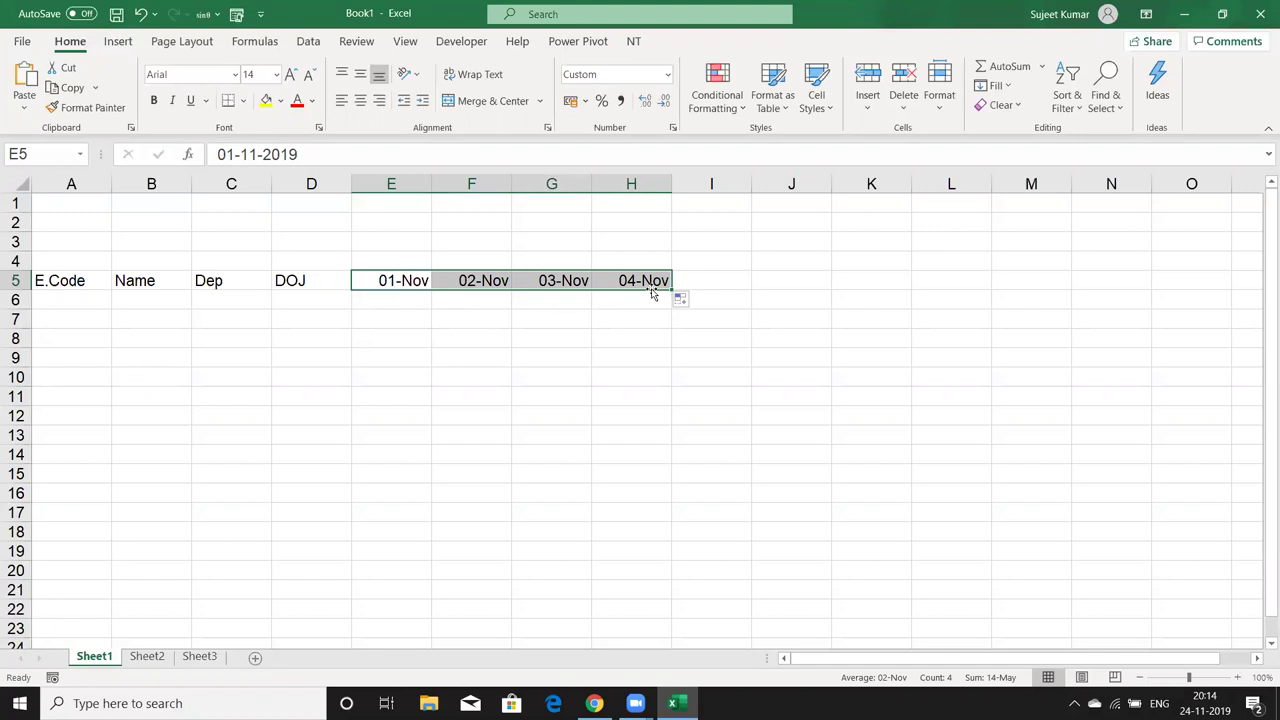
{"action": "left_click", "coordinate": [495, 279]}
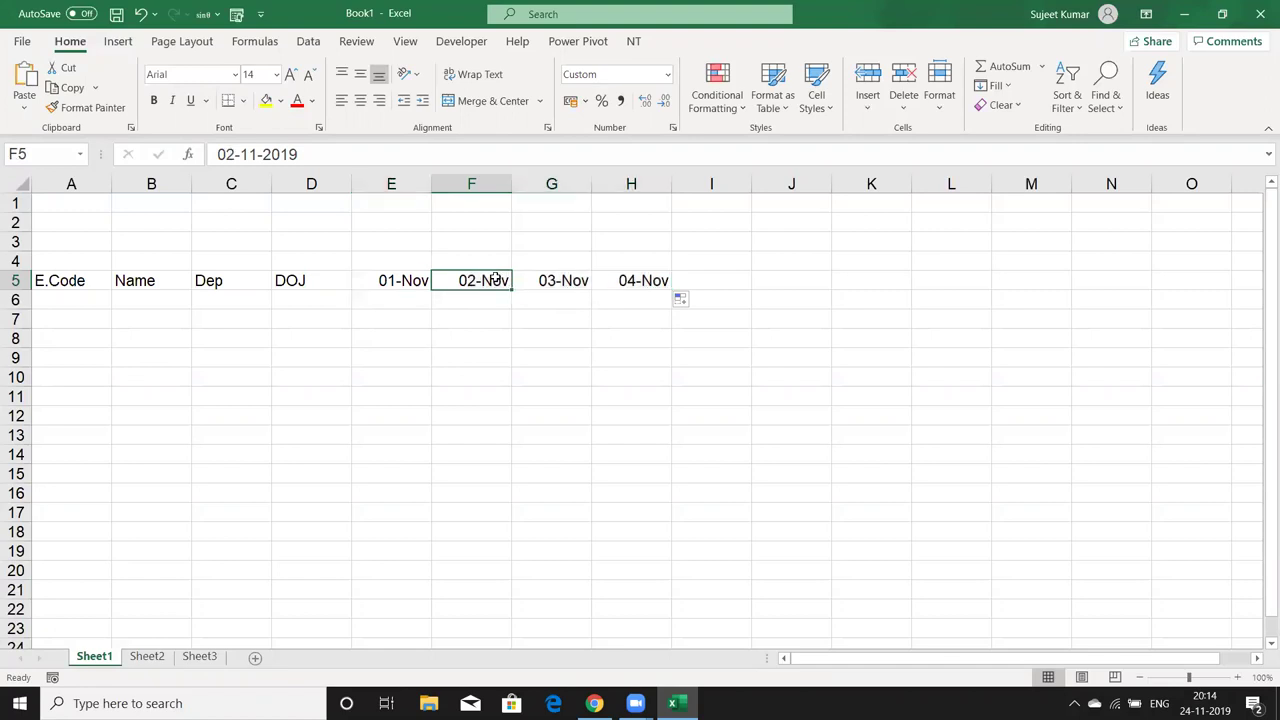
{"action": "type", "text": "="}
{"action": "key", "text": "Left"}
{"action": "type", "text": "+1"}
{"action": "key", "text": "Return"}
Fill the +1 date formula right along row 5 through 23-Nov
{"action": "left_click", "coordinate": [495, 279]}
{"action": "key", "text": "Right"}
{"action": "key", "text": "Right"}
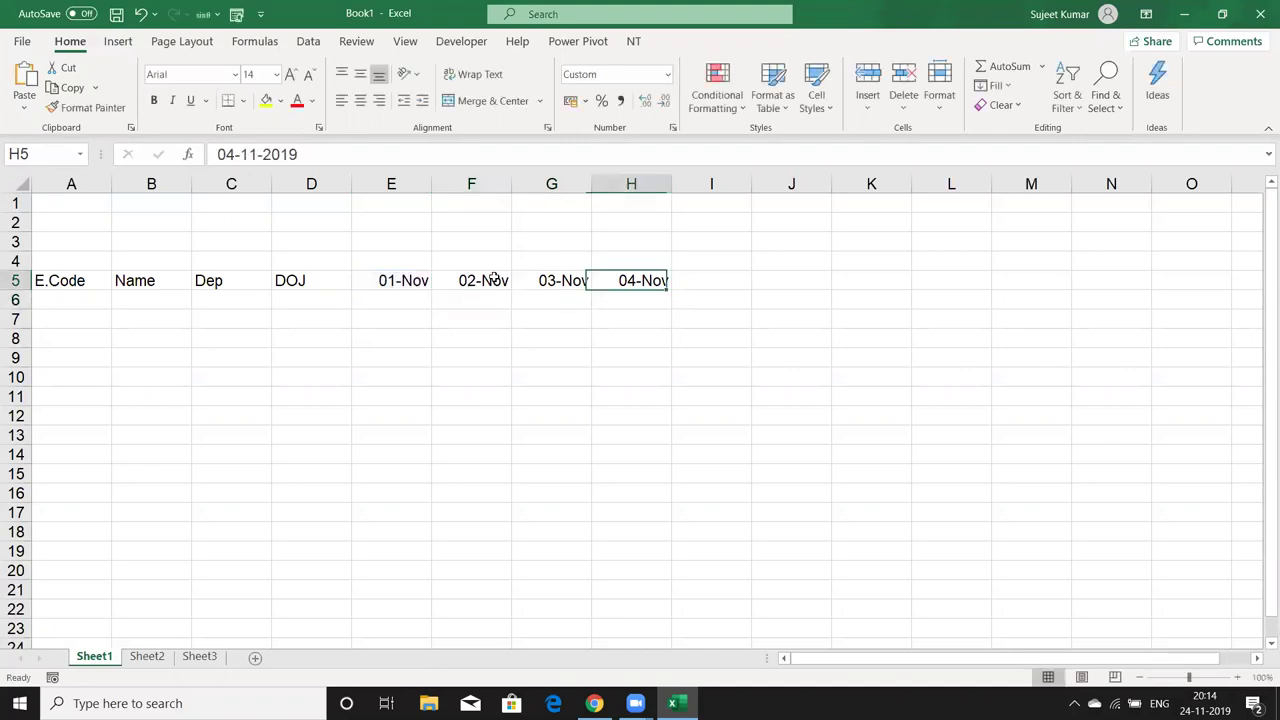
{"action": "key", "text": "ctrl+Right"}
{"action": "key", "text": "ctrl+Left"}
{"action": "key", "text": "ctrl+Left"}
{"action": "key", "text": "Right"}
{"action": "key", "text": "Right"}
{"action": "key", "text": "Right"}
{"action": "key", "text": "Right"}
{"action": "key", "text": "Right"}
{"action": "key", "text": "shift+Right"}
{"action": "key", "text": "shift+Right"}
{"action": "key", "text": "shift+Right"}
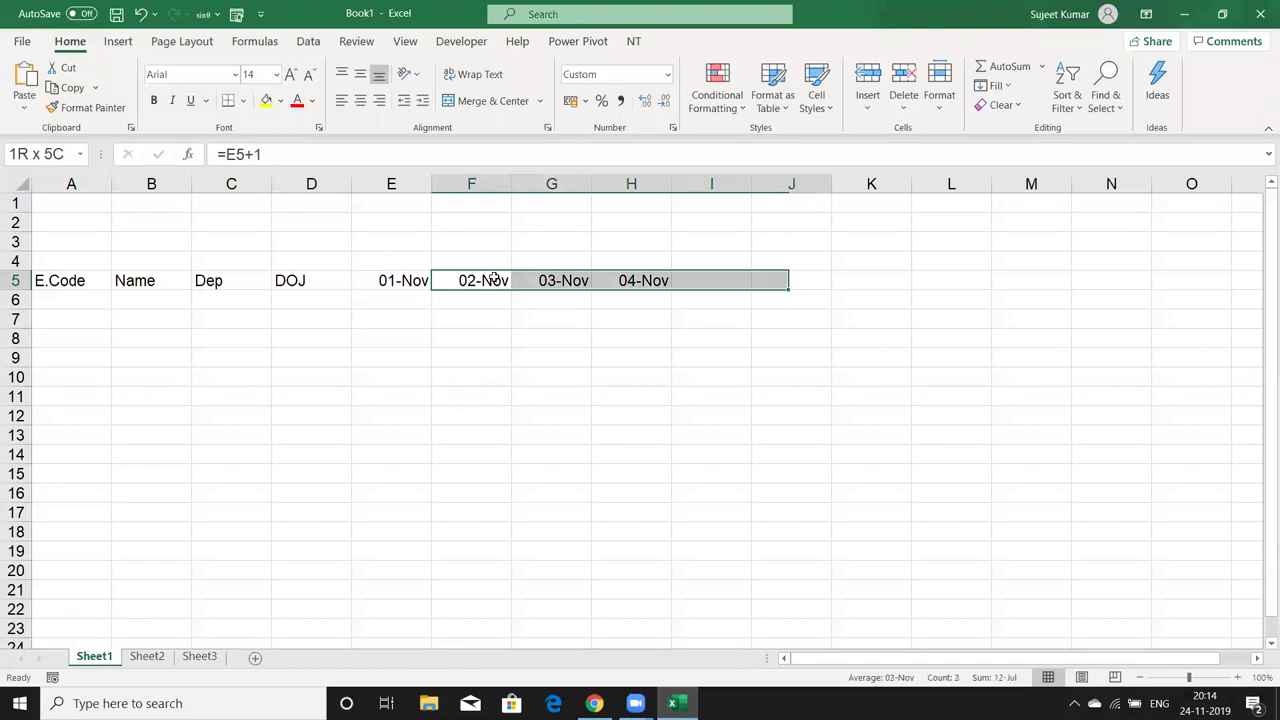
{"action": "key", "text": "shift+Right"}
{"action": "key", "text": "shift+Right"}
{"action": "key", "text": "shift+Right"}
{"action": "key", "text": "ctrl+r"}
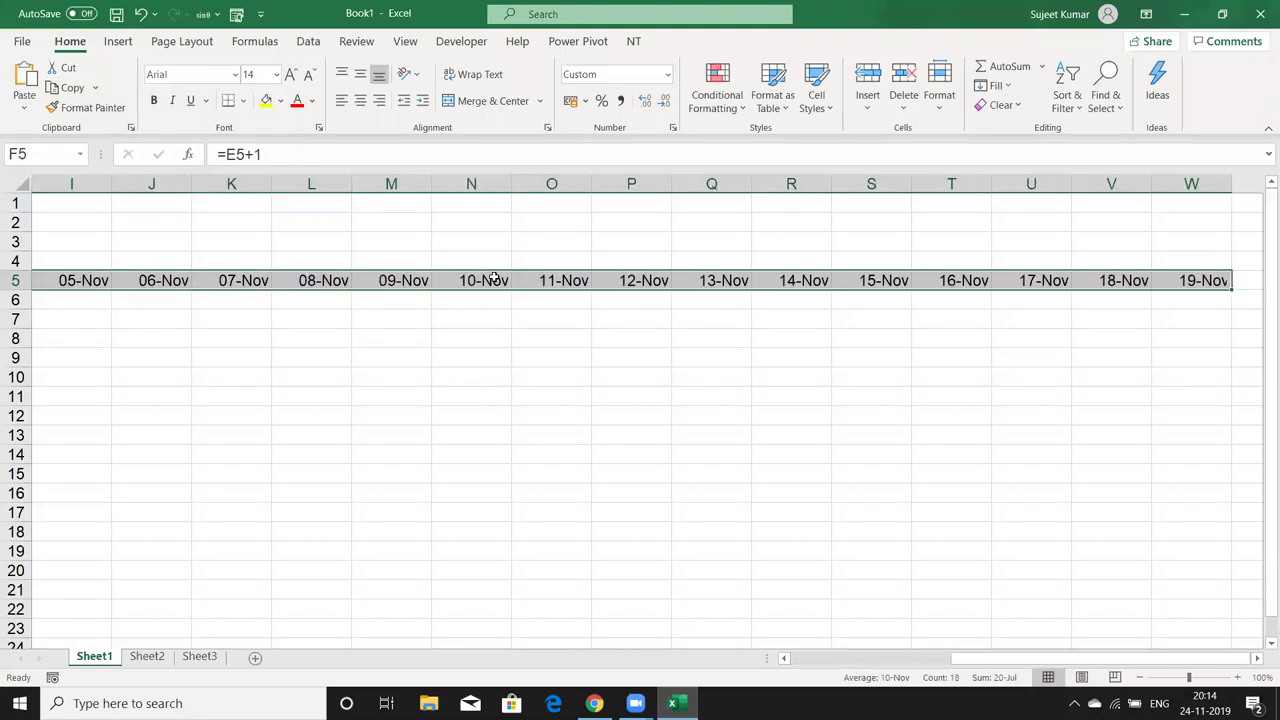
{"action": "key", "text": "Right"}
{"action": "key", "text": "ctrl+Right"}
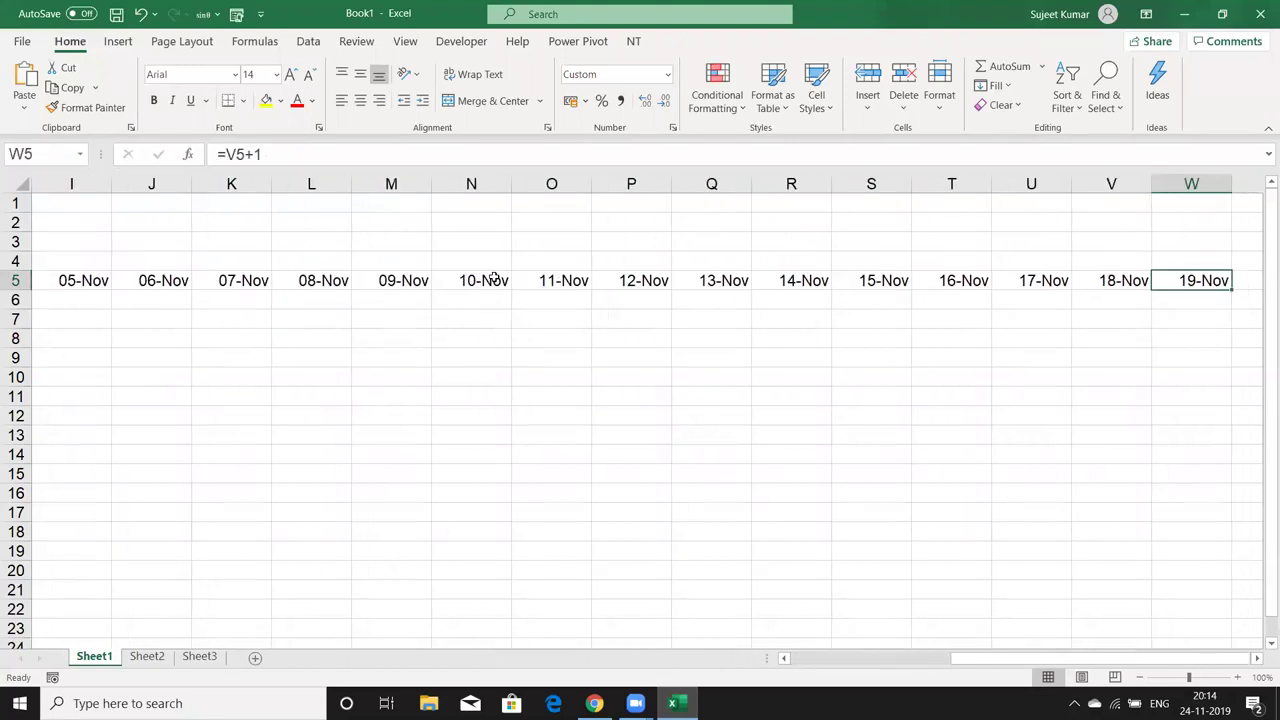
{"action": "key", "text": "shift+Right"}
Continue filling the daily dates across row 5 through 30-Nov in AH5
{"action": "key", "text": "shift+Right"}
{"action": "key", "text": "shift+Right"}
{"action": "key", "text": "shift+Right"}
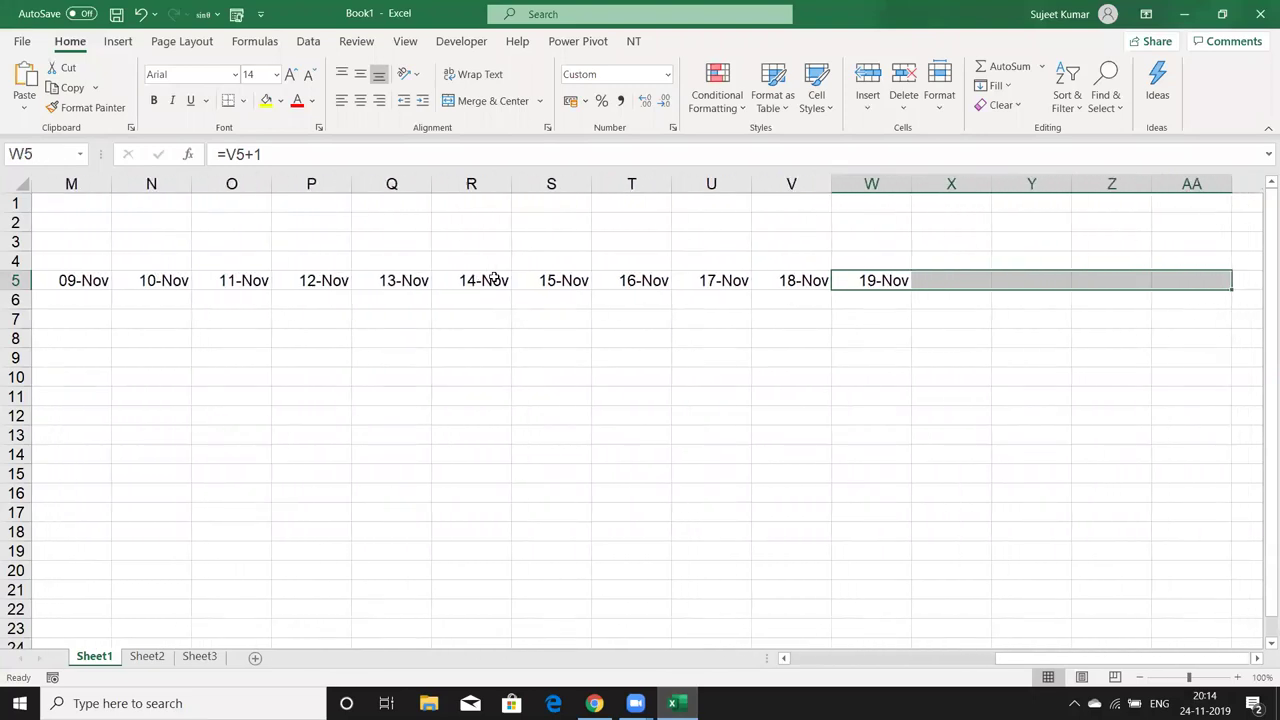
{"action": "key", "text": "ctrl+r"}
{"action": "key", "text": "ctrl+Right"}
{"action": "key", "text": "shift+Right"}
{"action": "key", "text": "shift+Right"}
{"action": "key", "text": "shift+Right"}
{"action": "key", "text": "ctrl+r"}
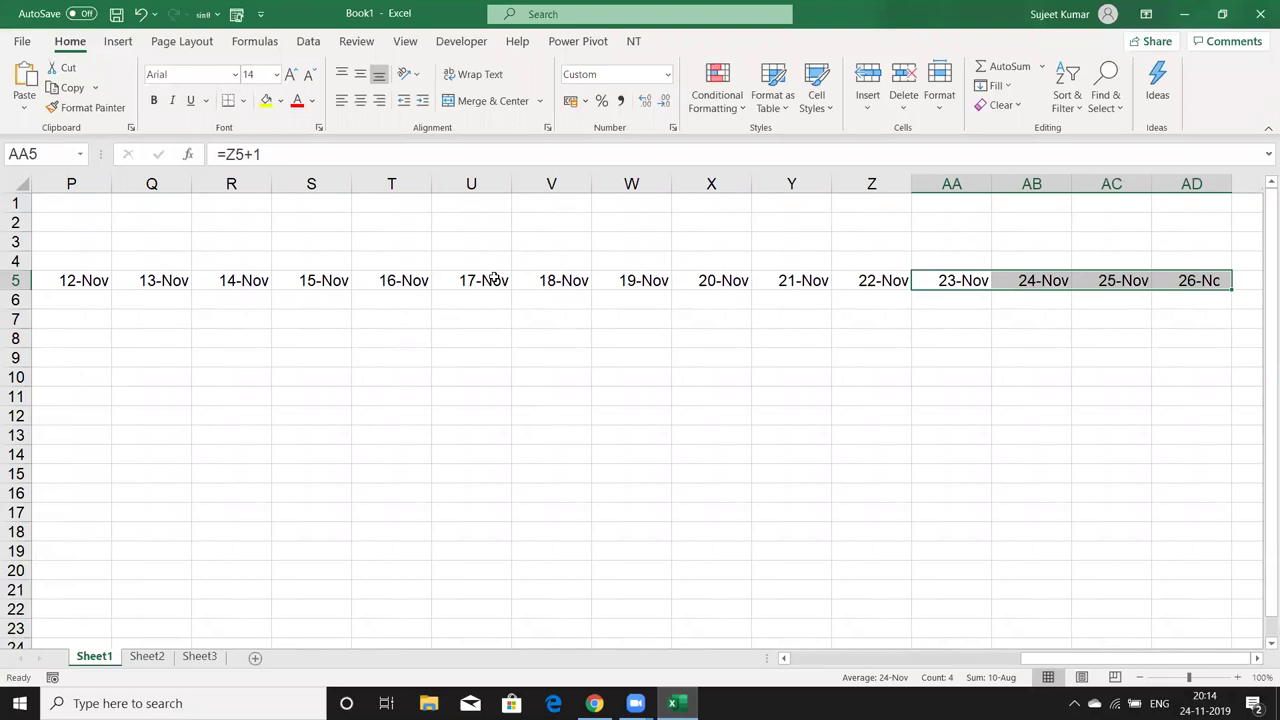
{"action": "key", "text": "Right"}
{"action": "key", "text": "ctrl+Right"}
{"action": "key", "text": "shift+Right"}
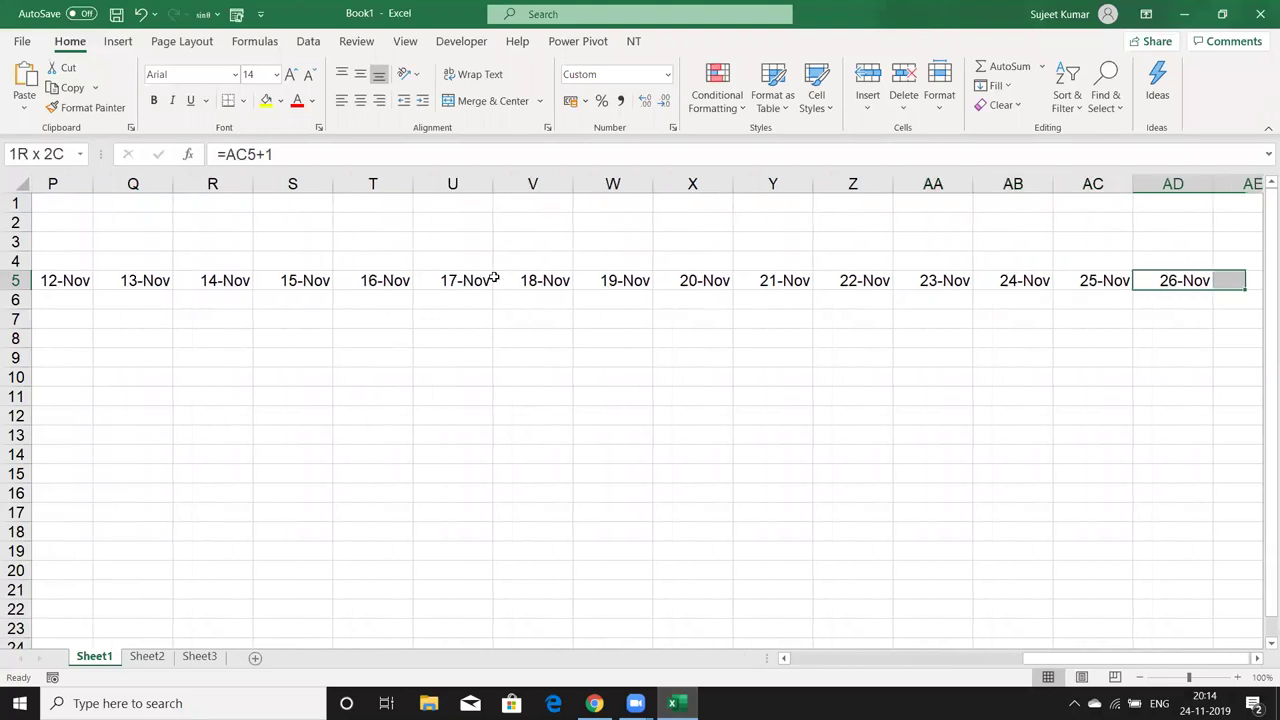
{"action": "key", "text": "shift+Right"}
{"action": "key", "text": "shift+Right"}
{"action": "key", "text": "shift+Right"}
{"action": "key", "text": "ctrl+r"}
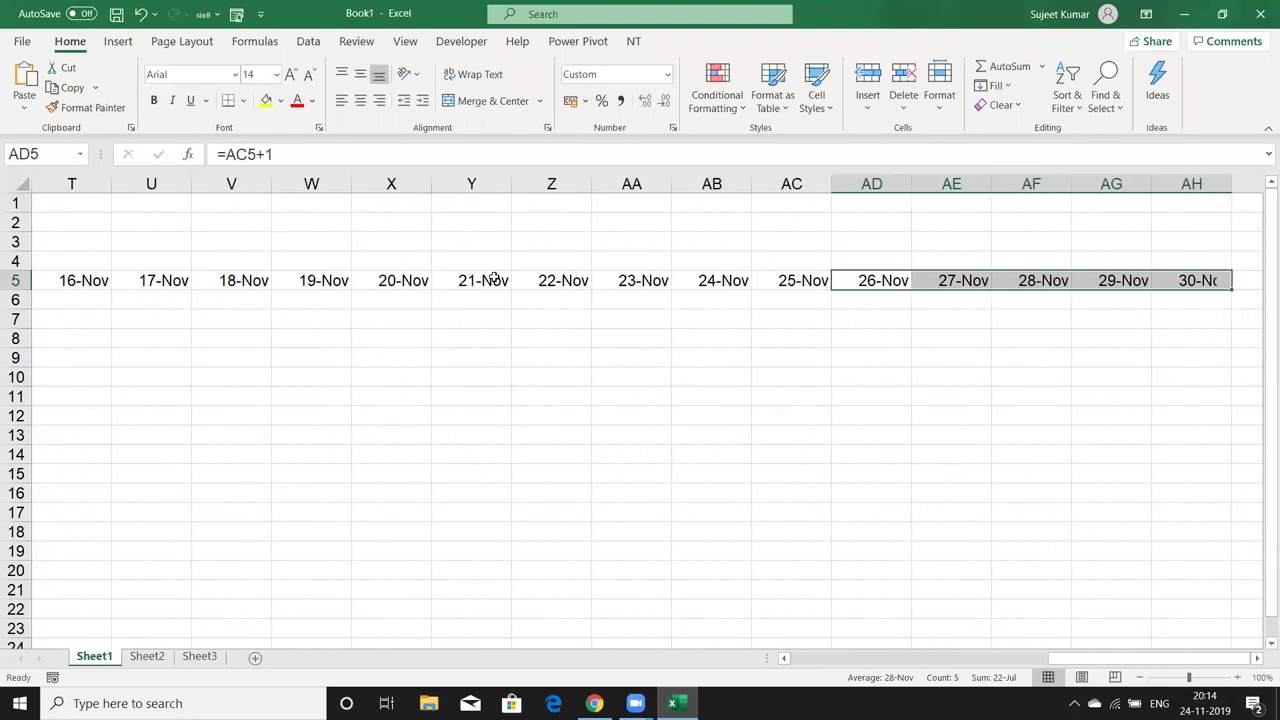
{"action": "key", "text": "Right"}
{"action": "key", "text": "ctrl+Right"}
{"action": "key", "text": "shift+Right"}
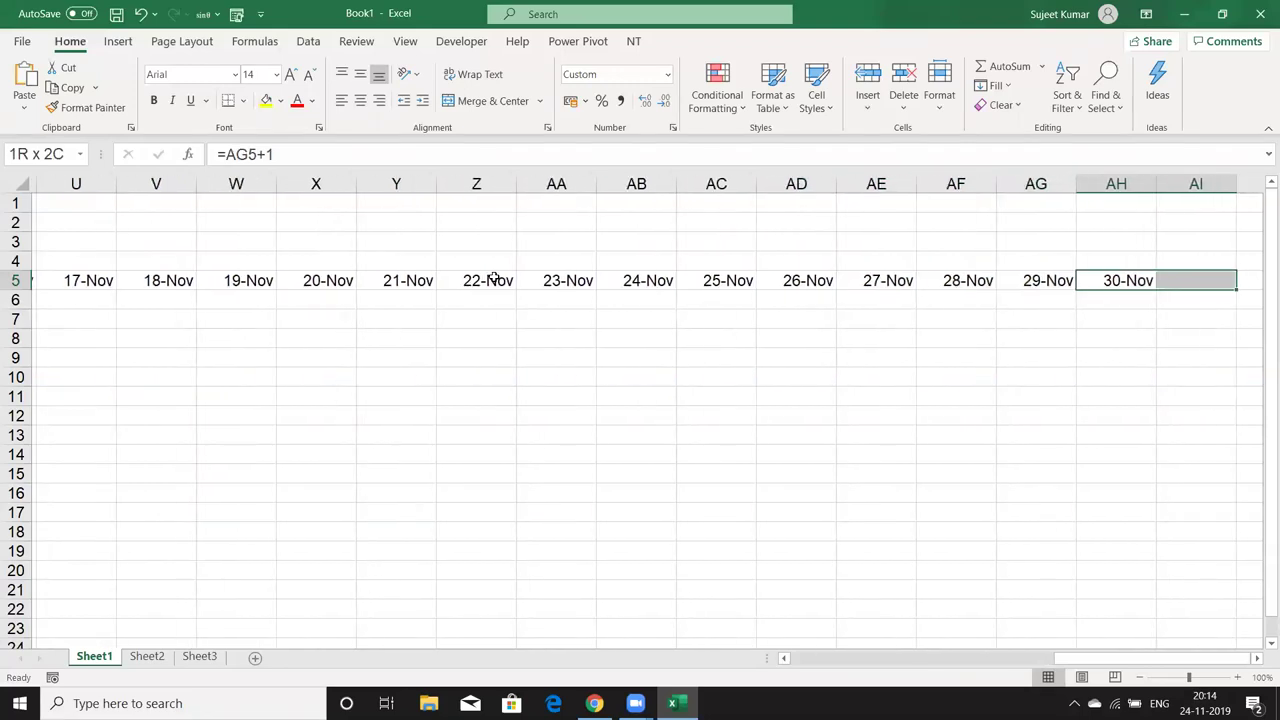
{"action": "key", "text": "ctrl+r"}
{"action": "key", "text": "Home"}
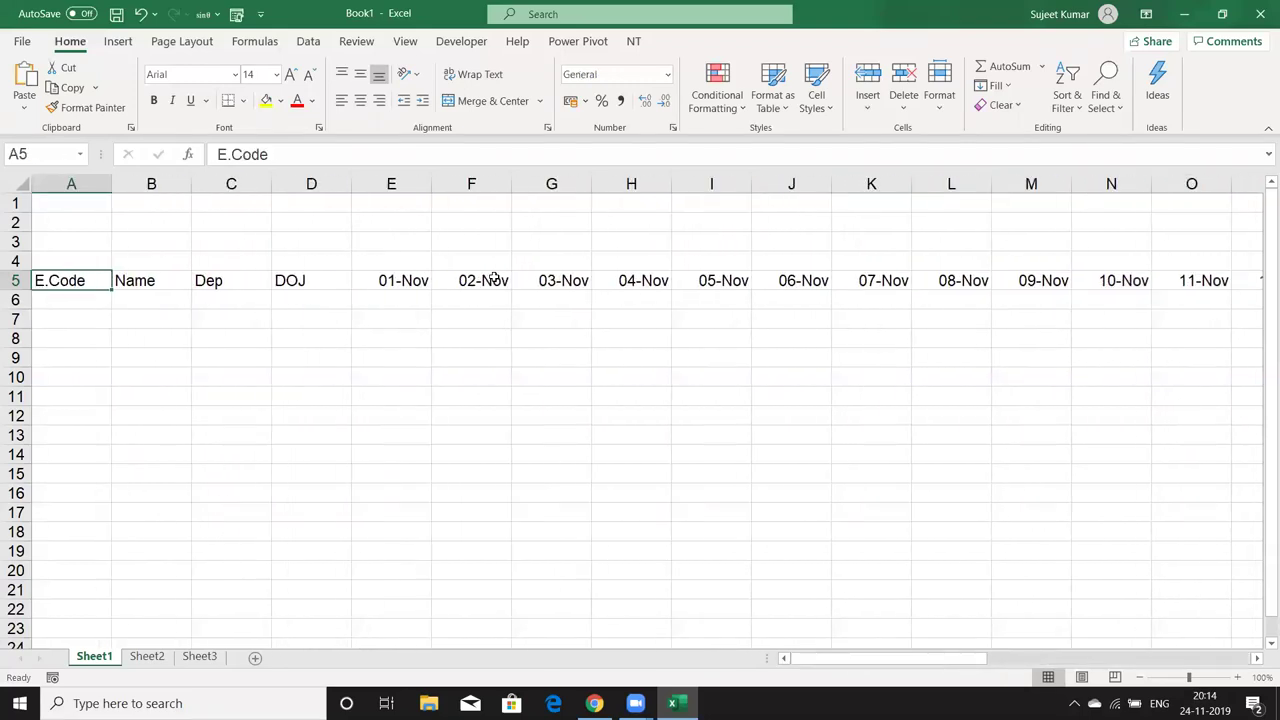
{"action": "key", "text": "Right"}
{"action": "key", "text": "Right"}
{"action": "key", "text": "Right"}
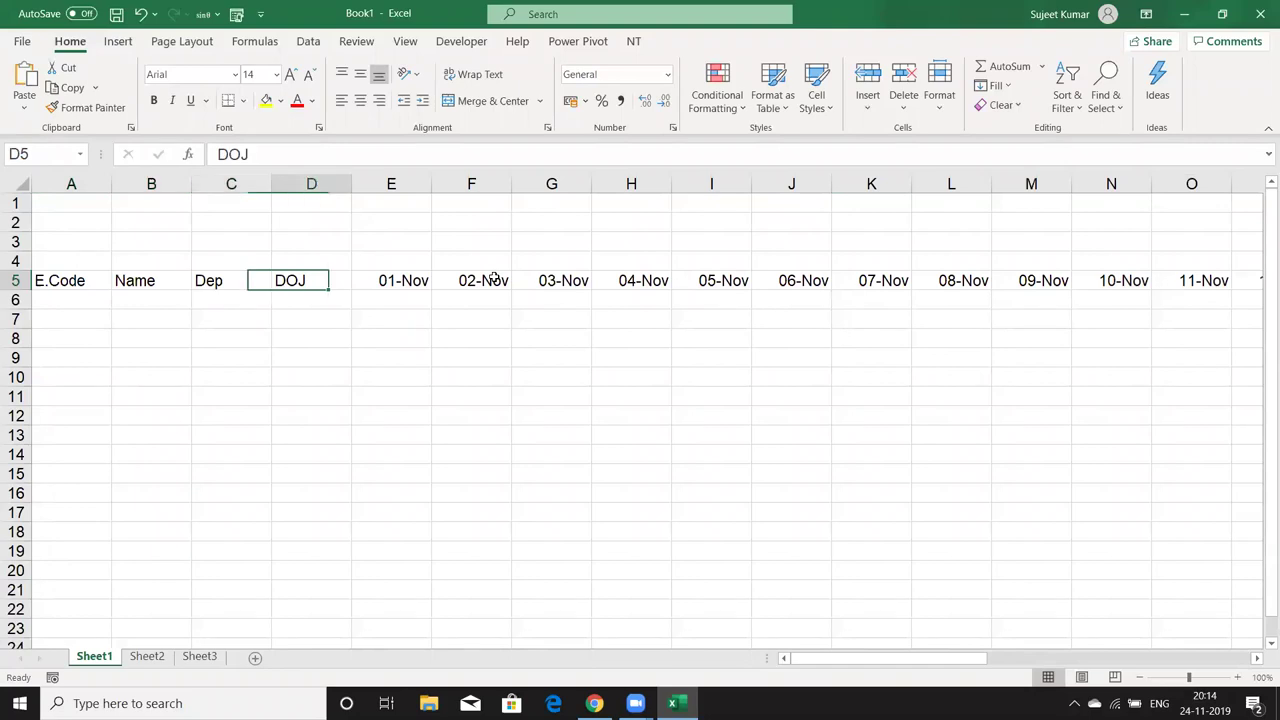
{"action": "key", "text": "Right"}
{"action": "key", "text": "Right"}
{"action": "key", "text": "Up"}
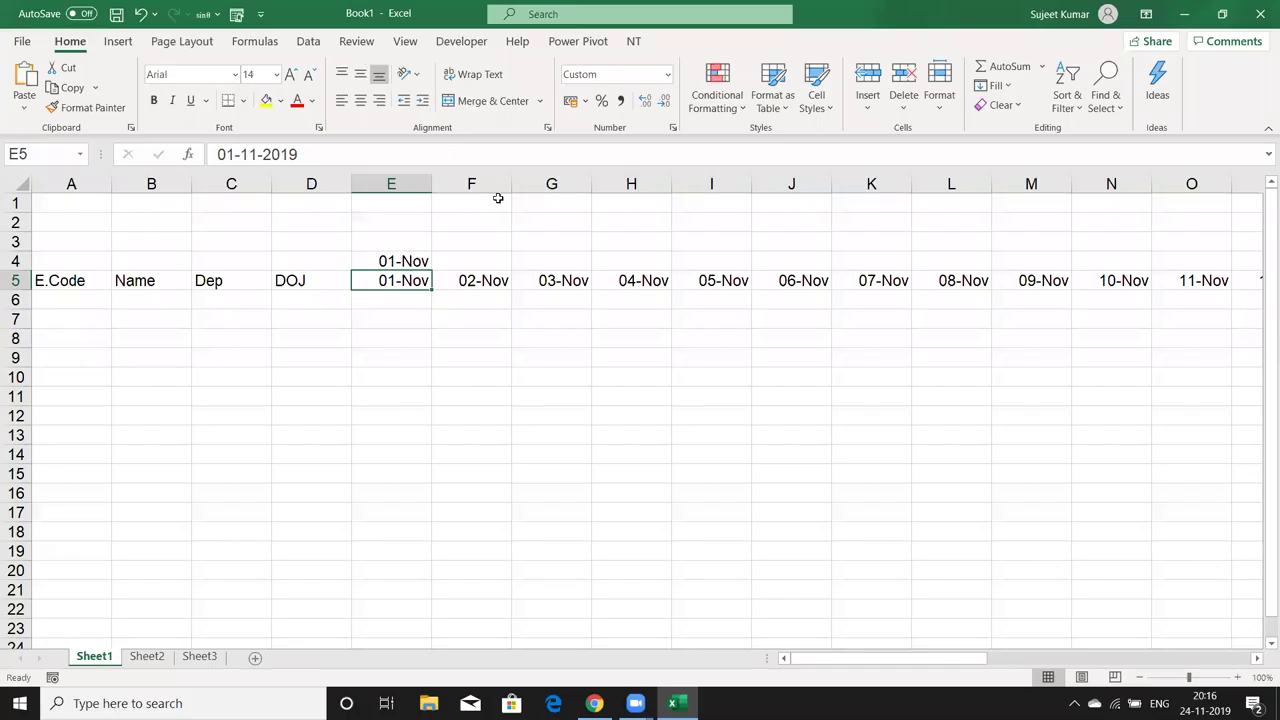
Put =E5 in E4 and apply the custom DDD format so it shows Fri
{"action": "left_click", "coordinate": [409, 262]}
{"action": "type", "text": "=E5"}
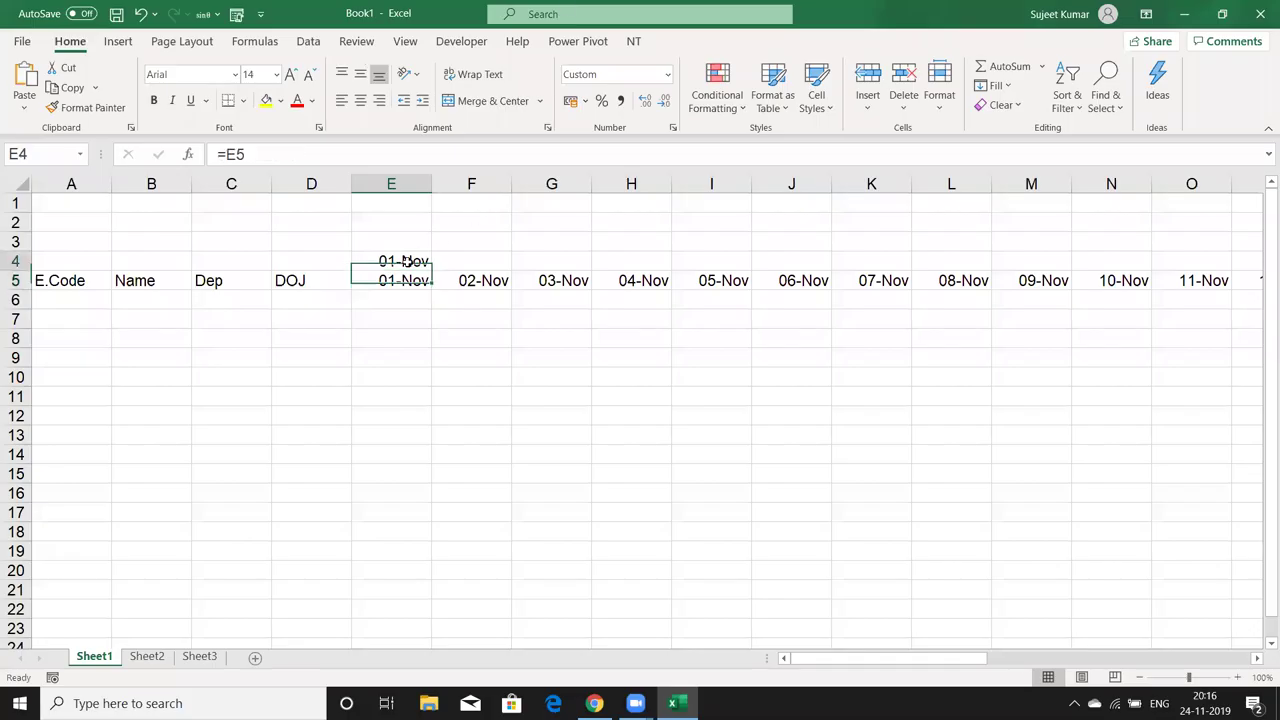
{"action": "type", "text": "="}
{"action": "key", "text": "Down"}
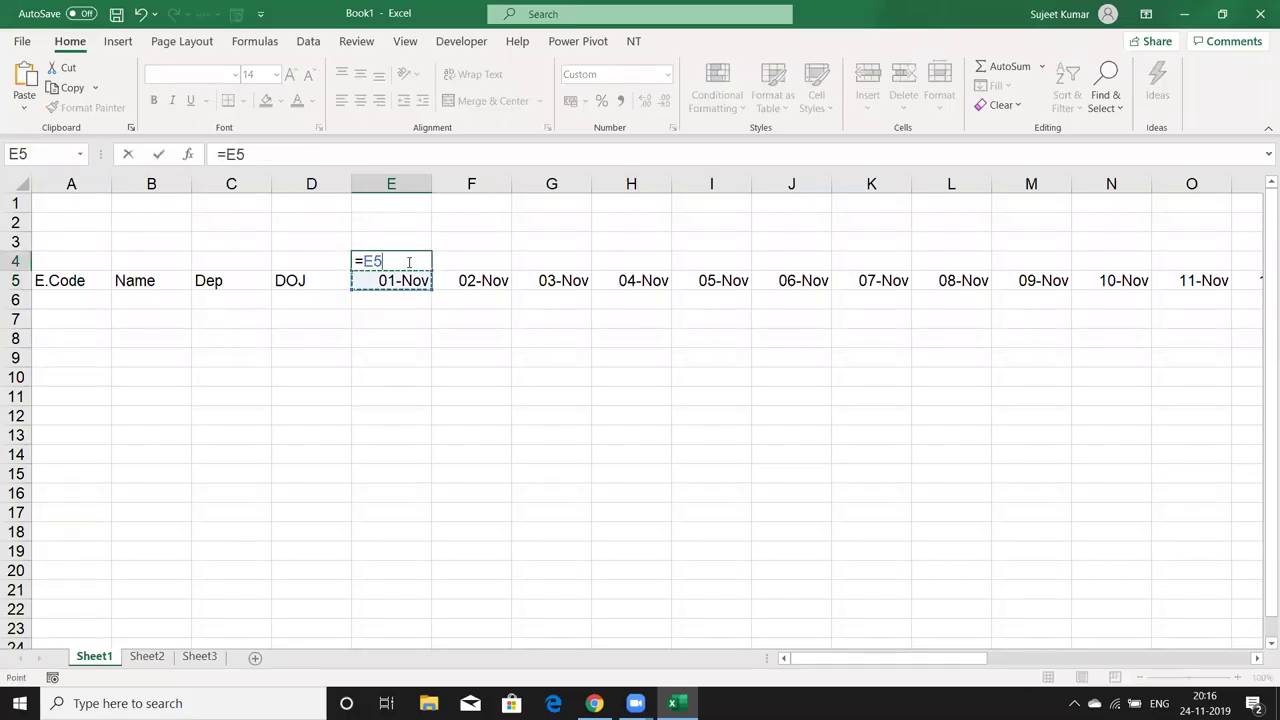
{"action": "key", "text": "Return"}
{"action": "left_click", "coordinate": [409, 261]}
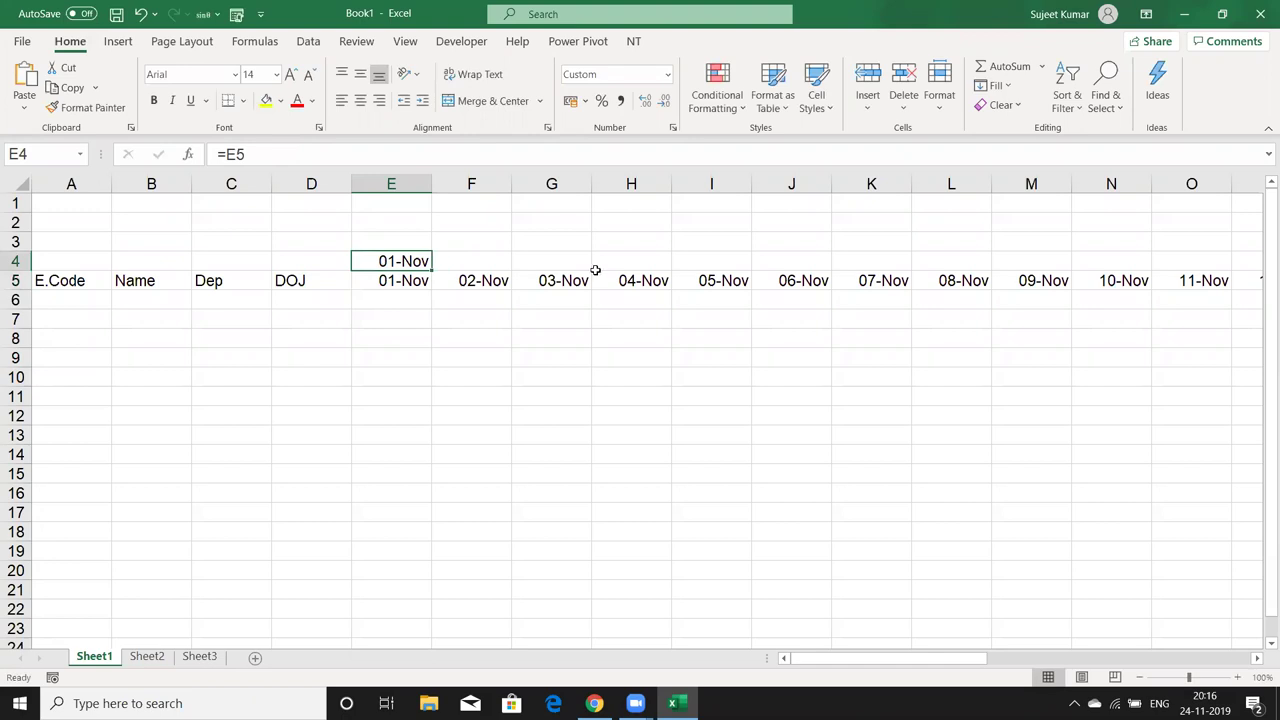
{"action": "left_click", "coordinate": [674, 129]}
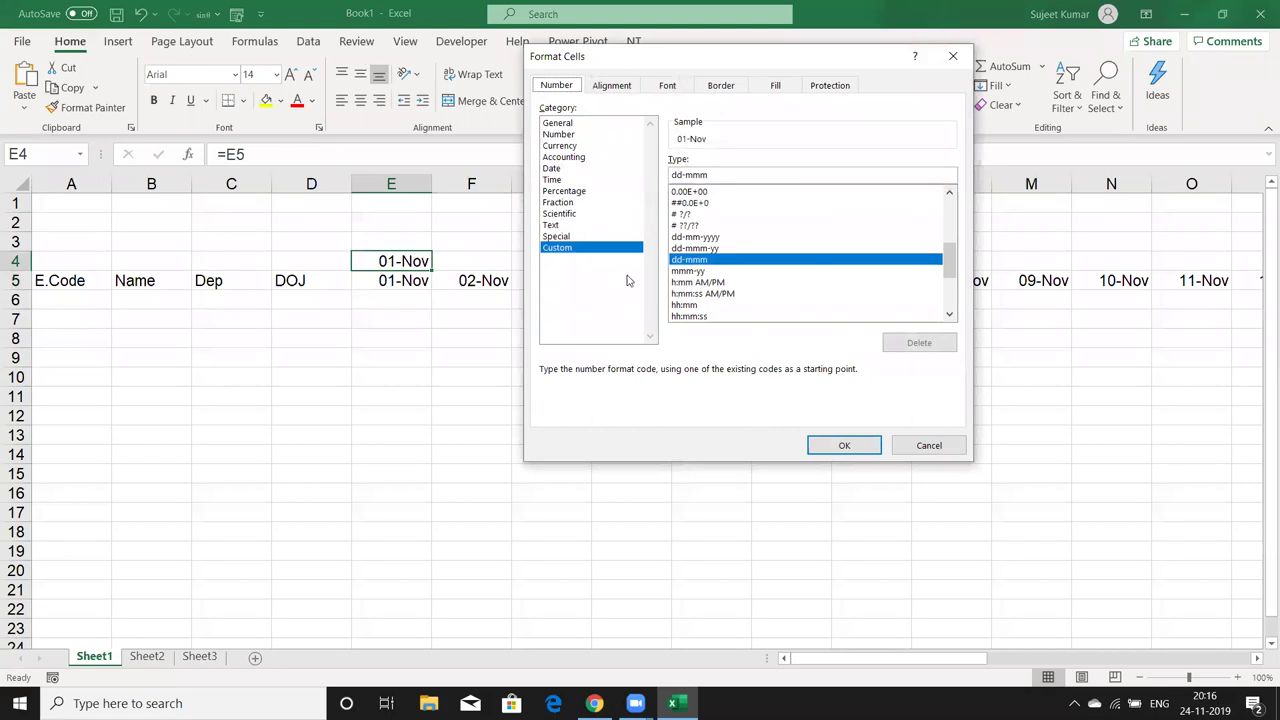
{"action": "left_click_drag", "start_coordinate": [714, 177], "coordinate": [656, 176]}
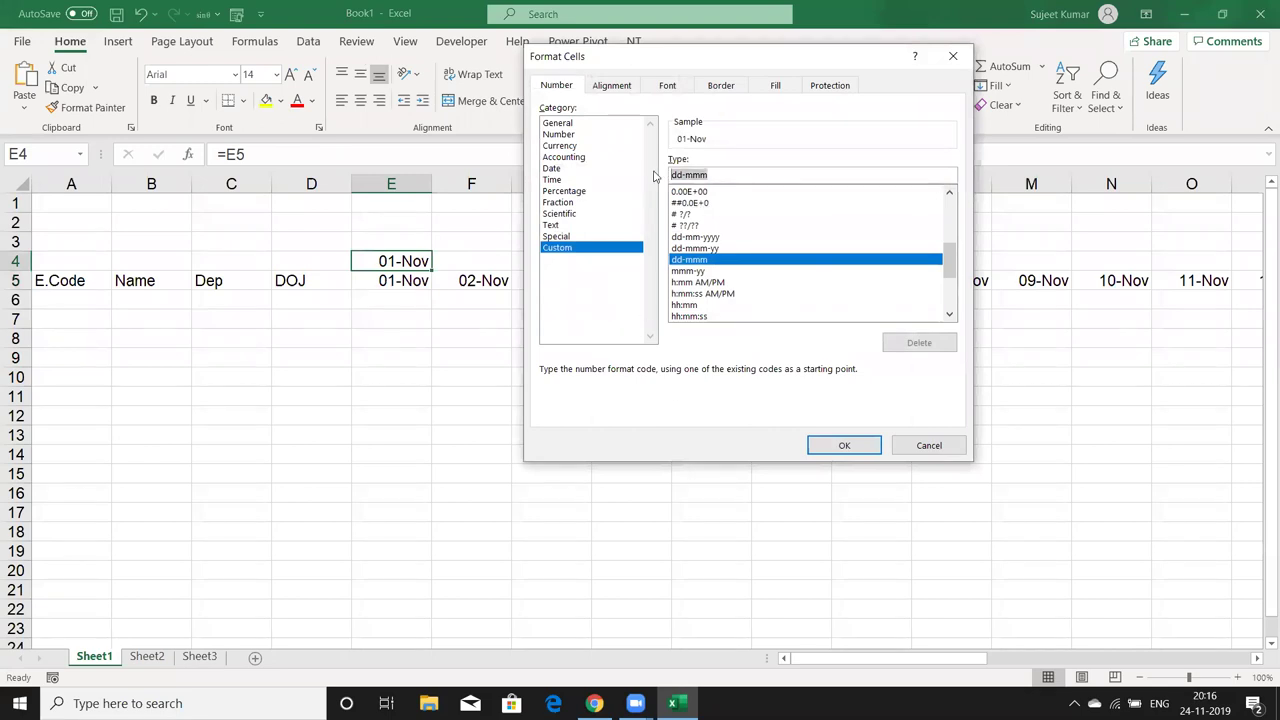
{"action": "type", "text": "DDD"}
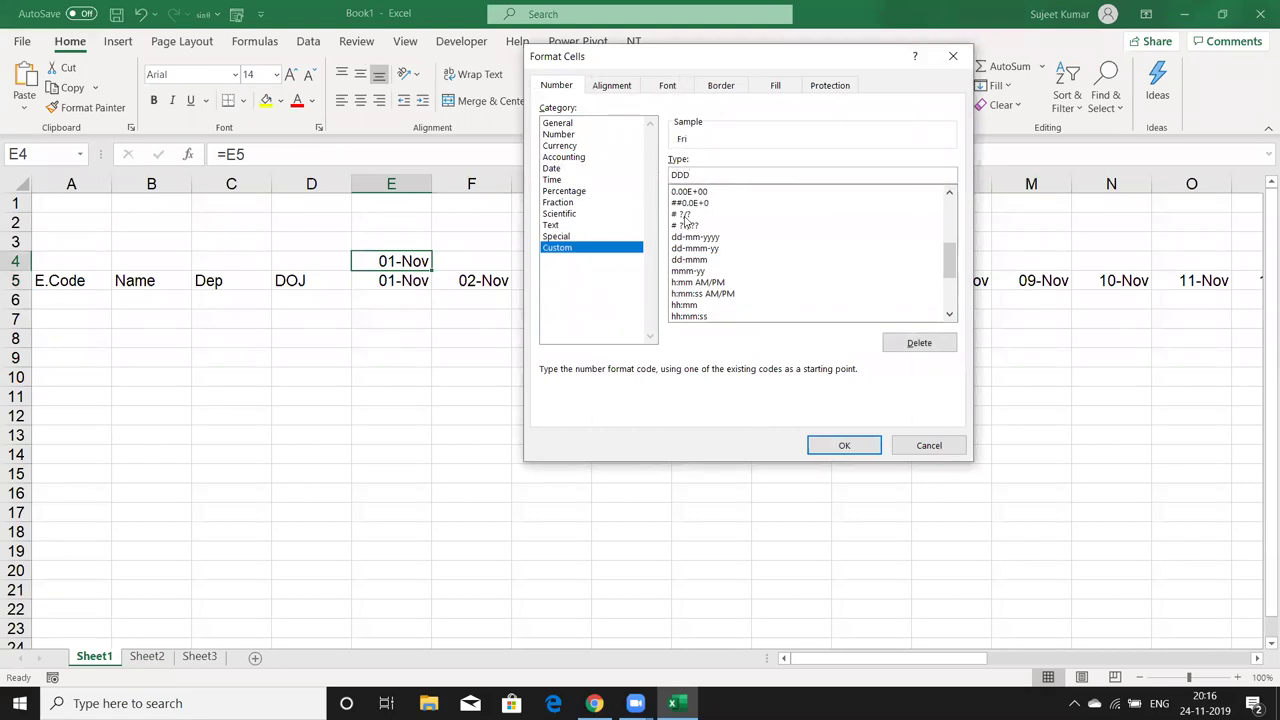
{"action": "left_click", "coordinate": [838, 444]}
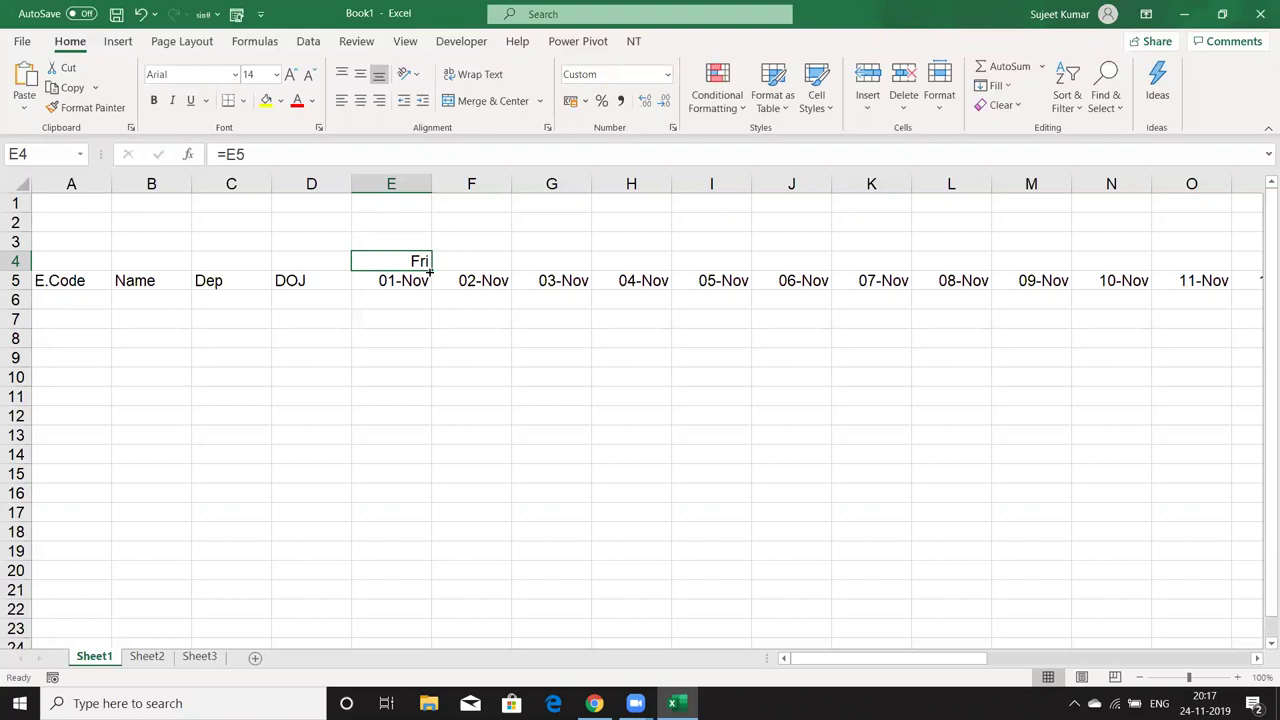
Enter the weekday formula =TEXT(E5,"ddd") in E4
{"action": "type", "text": "="}
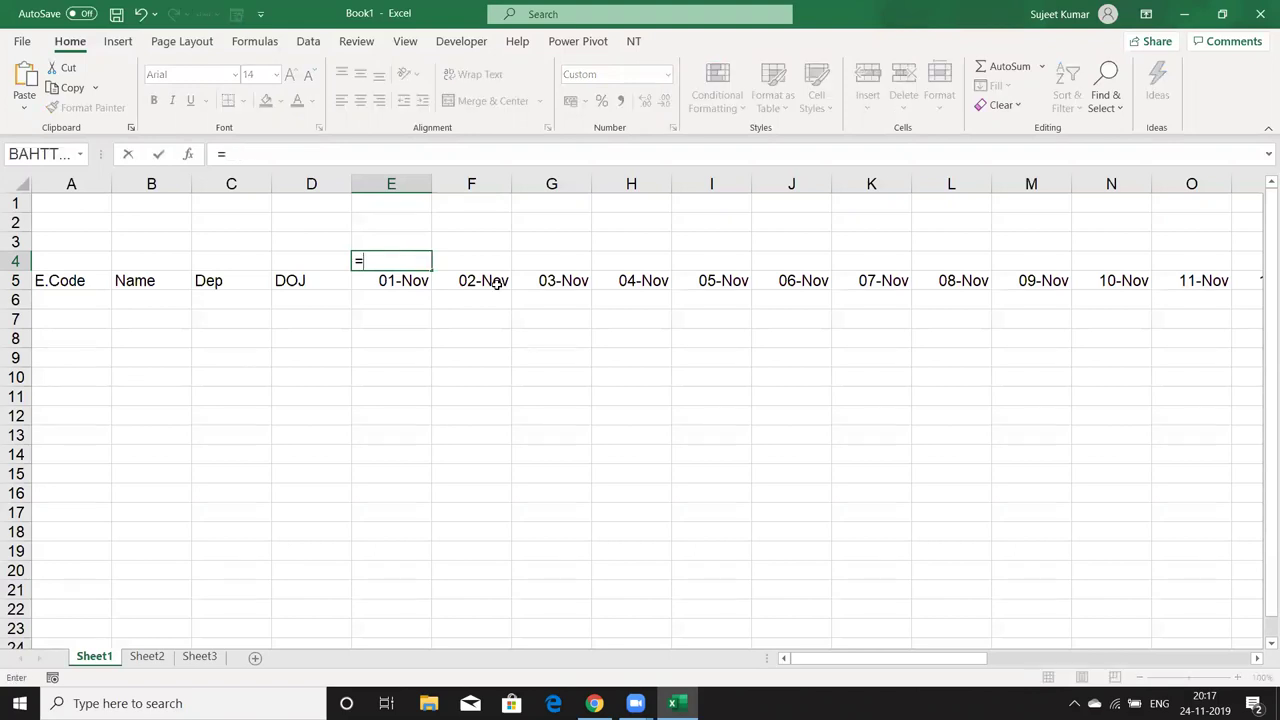
{"action": "type", "text": "TE"}
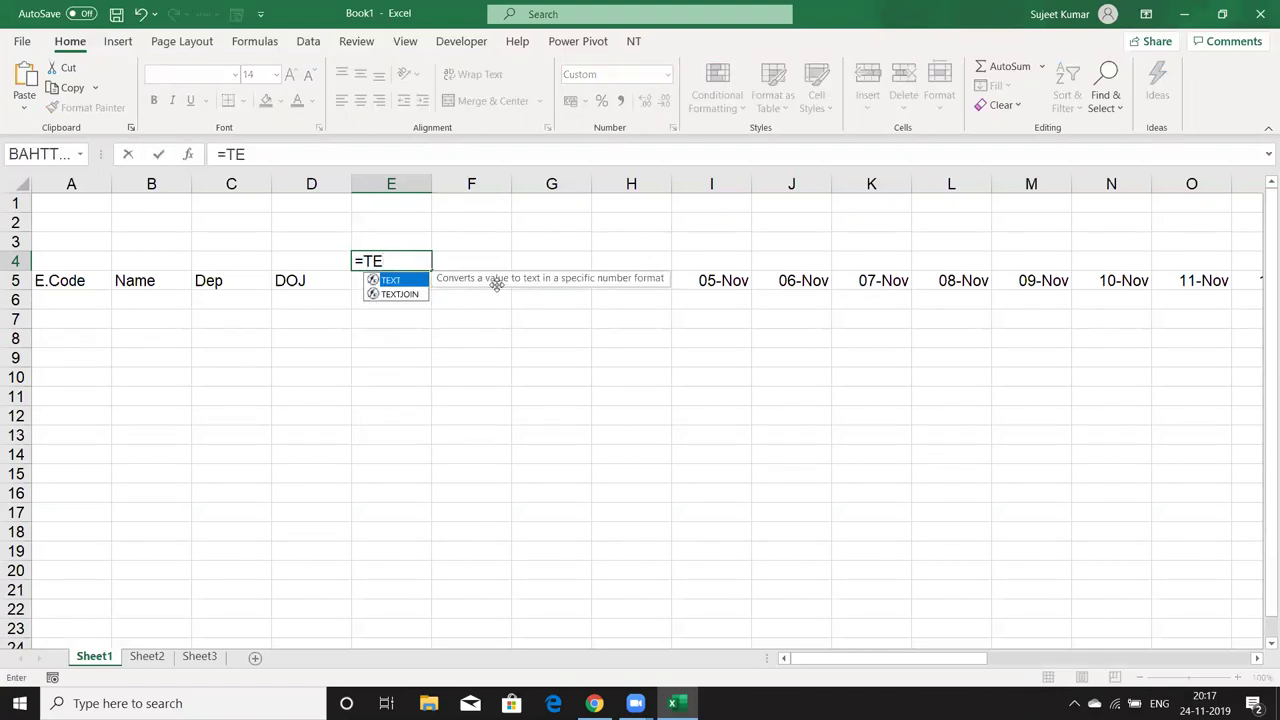
{"action": "key", "text": "Tab"}
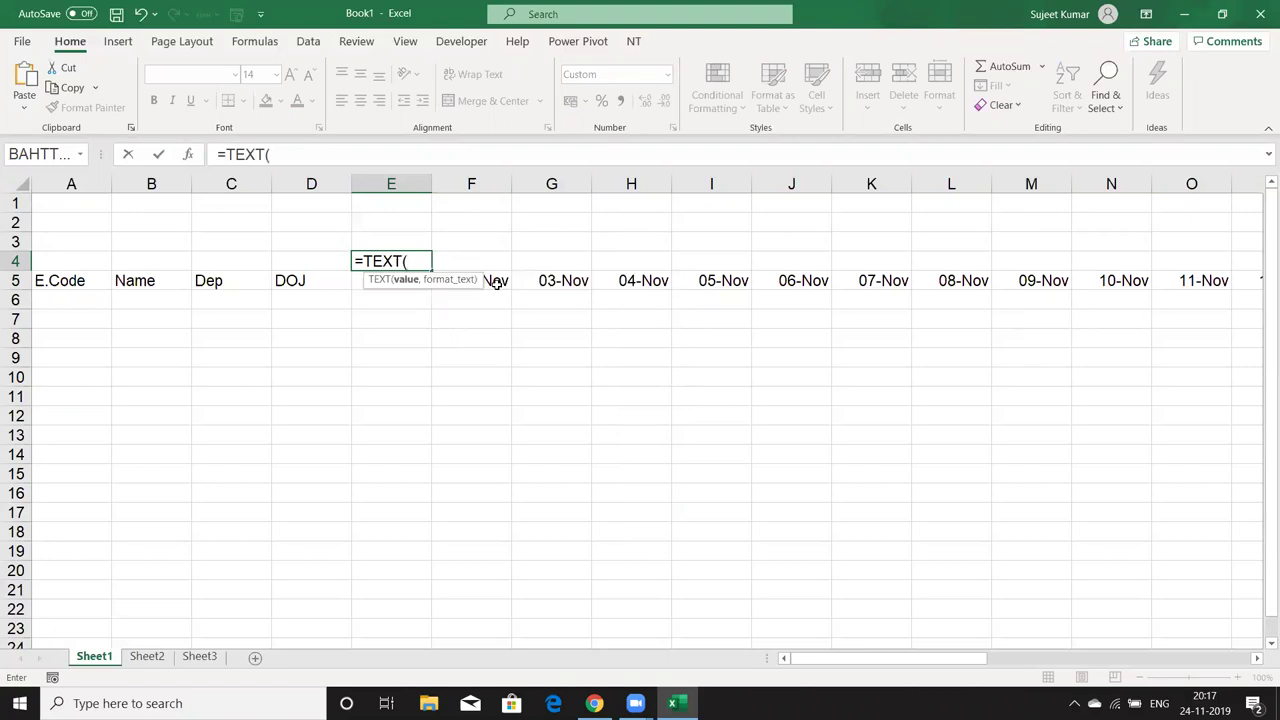
{"action": "key", "text": "Down"}
{"action": "type", "text": ",\"ddd\")"}
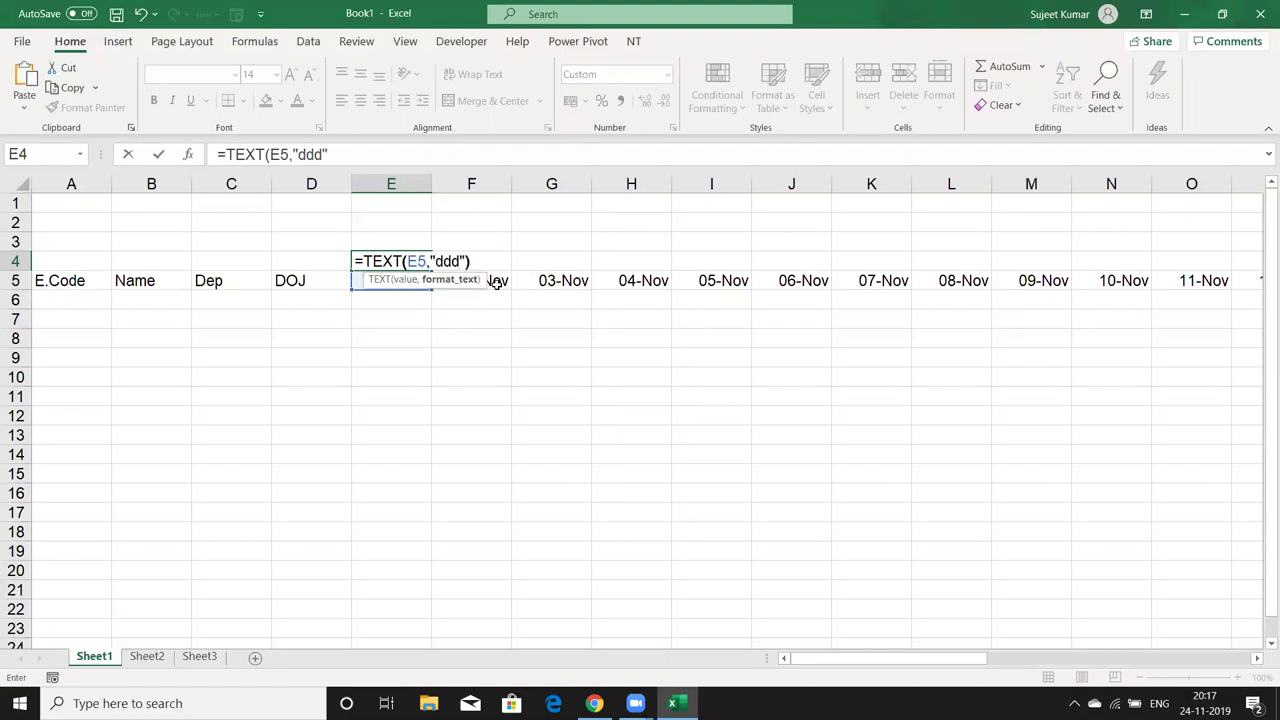
{"action": "key", "text": "Return"}
Fill the weekday formula across row 4 above every date, from E4 to the last date
{"action": "key", "text": "Up"}
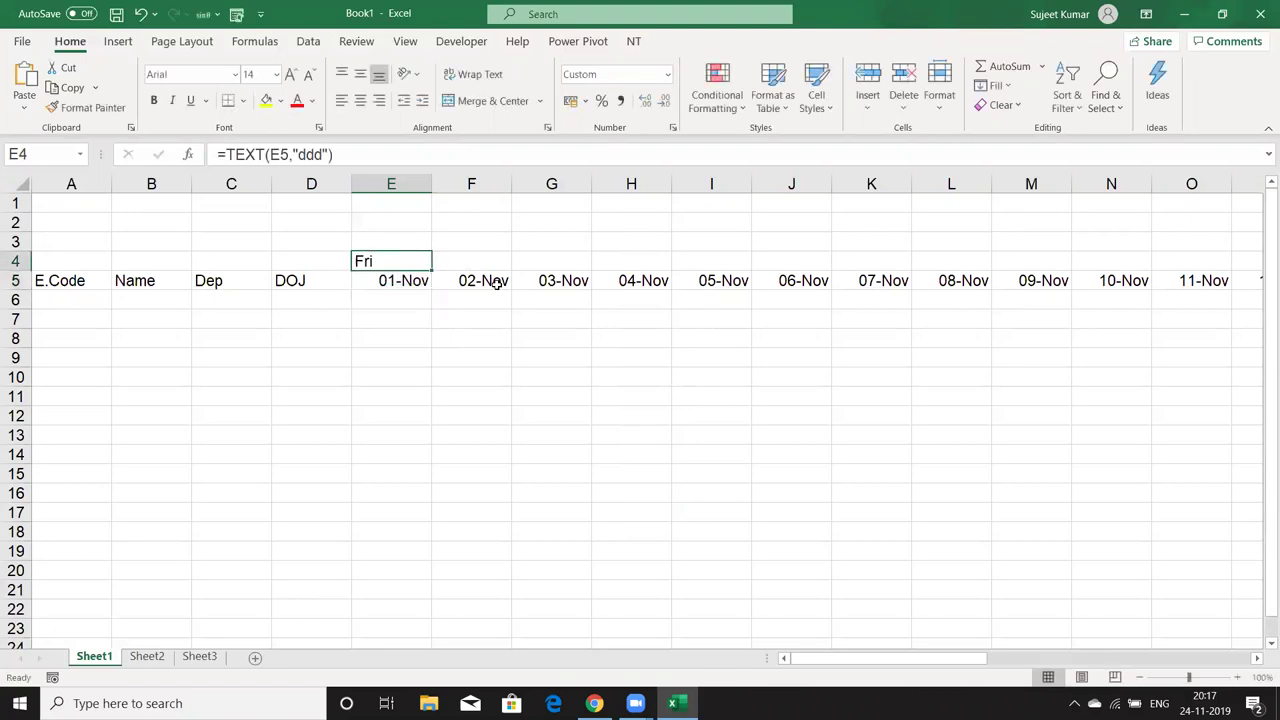
{"action": "key", "text": "Down"}
{"action": "key", "text": "ctrl+Right"}
{"action": "key", "text": "Up"}
{"action": "left_click_drag", "start_coordinate": [497, 284], "coordinate": [497, 284]}
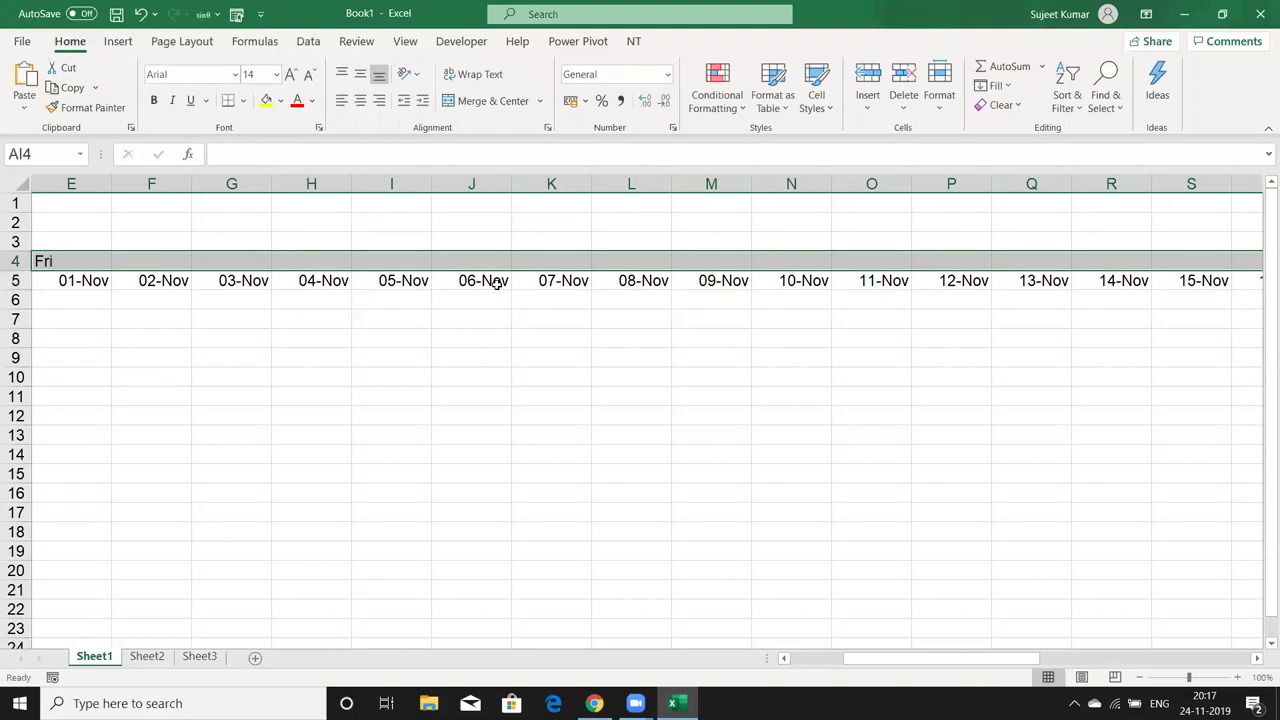
{"action": "key", "text": "ctrl+r"}
{"action": "key", "text": "ctrl+Left"}
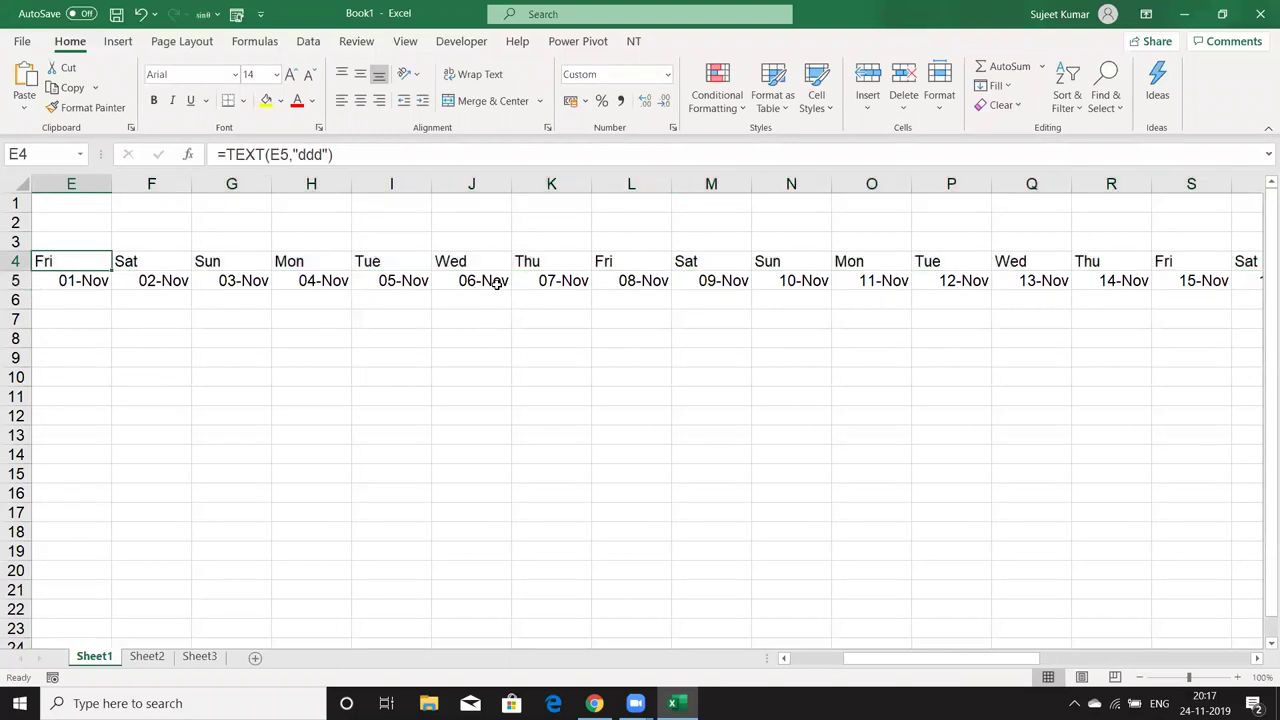
{"action": "key", "text": "Left"}
{"action": "key", "text": "Home"}
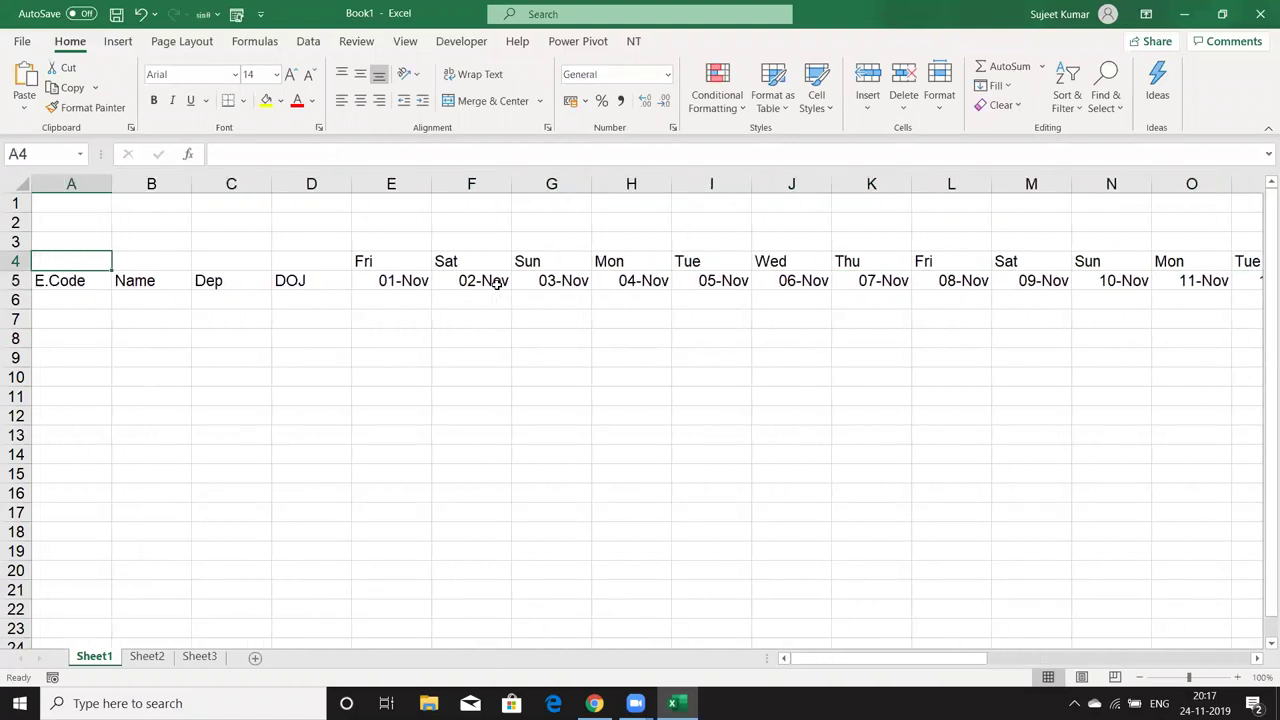
{"action": "key", "text": "Right"}
{"action": "key", "text": "Right"}
{"action": "key", "text": "Right"}
{"action": "key", "text": "Left"}
{"action": "key", "text": "Left"}
{"action": "key", "text": "Down"}
{"action": "key", "text": "Right"}
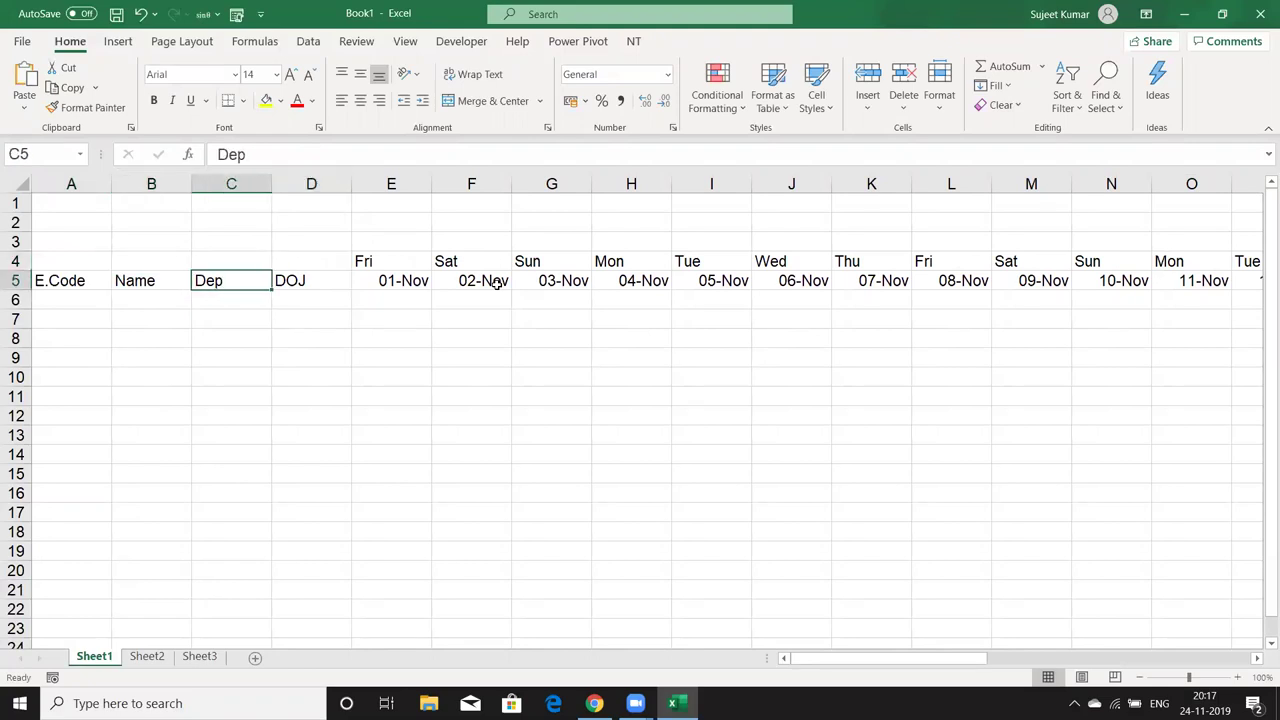
{"action": "key", "text": "Right"}
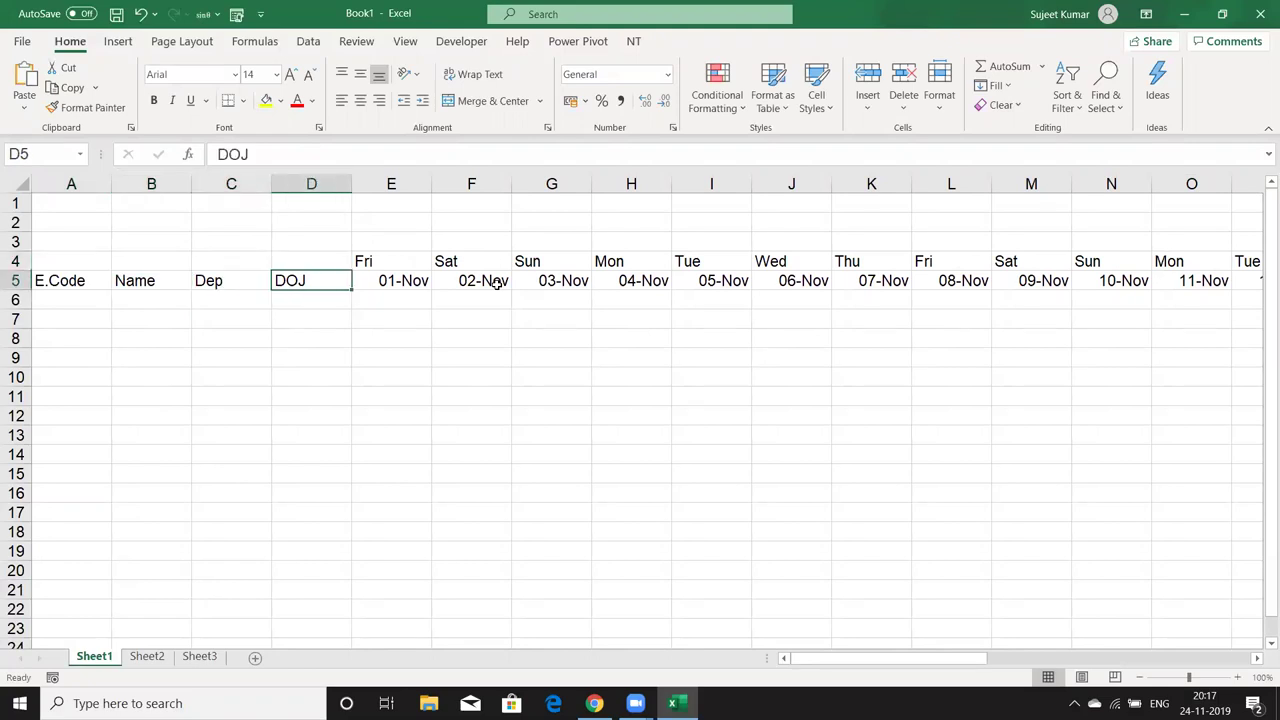
{"action": "key", "text": "Up"}
{"action": "key", "text": "Right"}
{"action": "key", "text": "Left"}
{"action": "key", "text": "Left"}
{"action": "key", "text": "Left"}
{"action": "key", "text": "Left"}
{"action": "key", "text": "Up"}
{"action": "key", "text": "Up"}
{"action": "key", "text": "Up"}
{"action": "key", "text": "Down"}
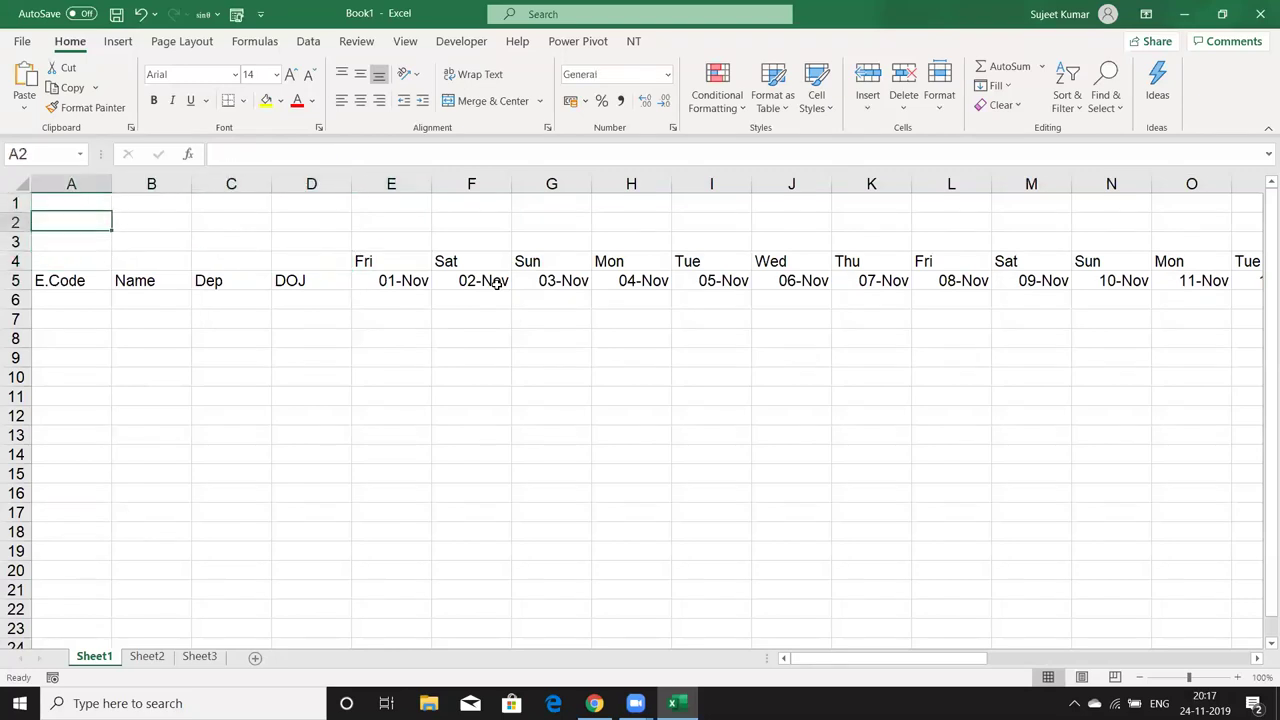
Type the label Month in A2
{"action": "type", "text": "mnONTH"}
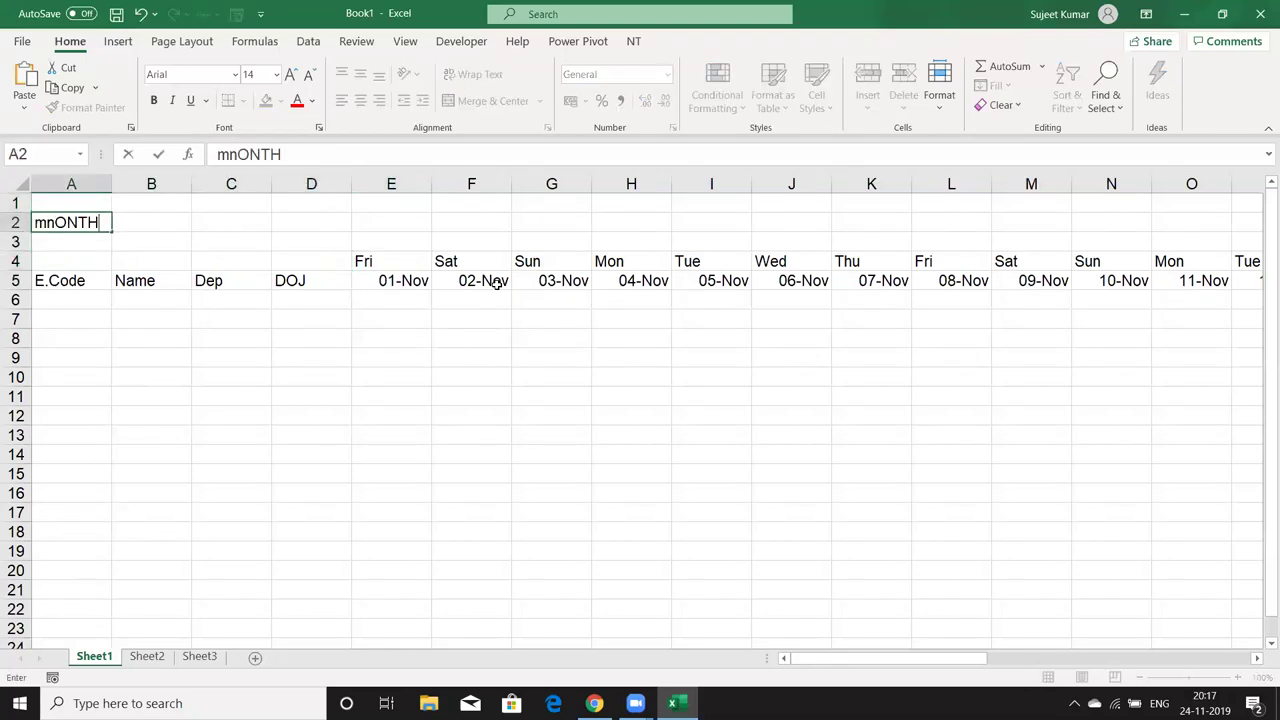
{"action": "key", "text": "Return"}
{"action": "key", "text": "Up"}
Link B2 to the first date with the formula =E5
{"action": "key", "text": "Up"}
{"action": "key", "text": "Down"}
{"action": "type", "text": "mONTH"}
{"action": "key", "text": "Return"}
{"action": "key", "text": "Up"}
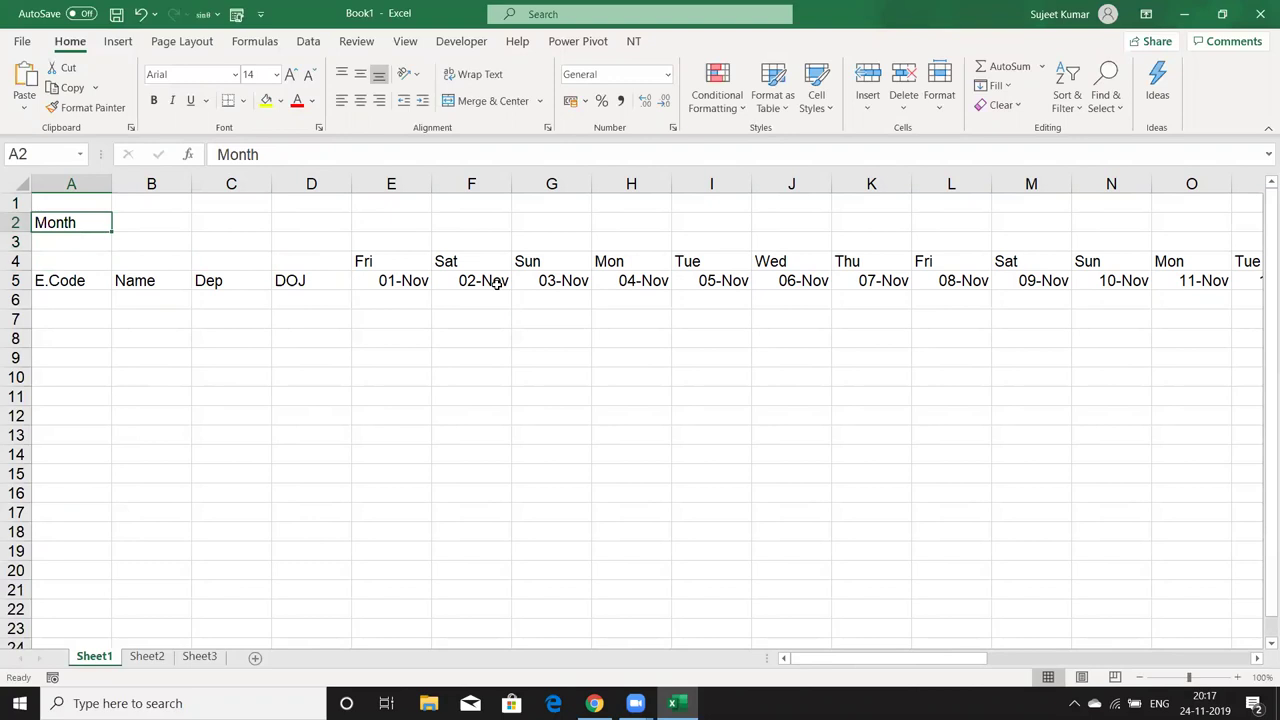
{"action": "key", "text": "Right"}
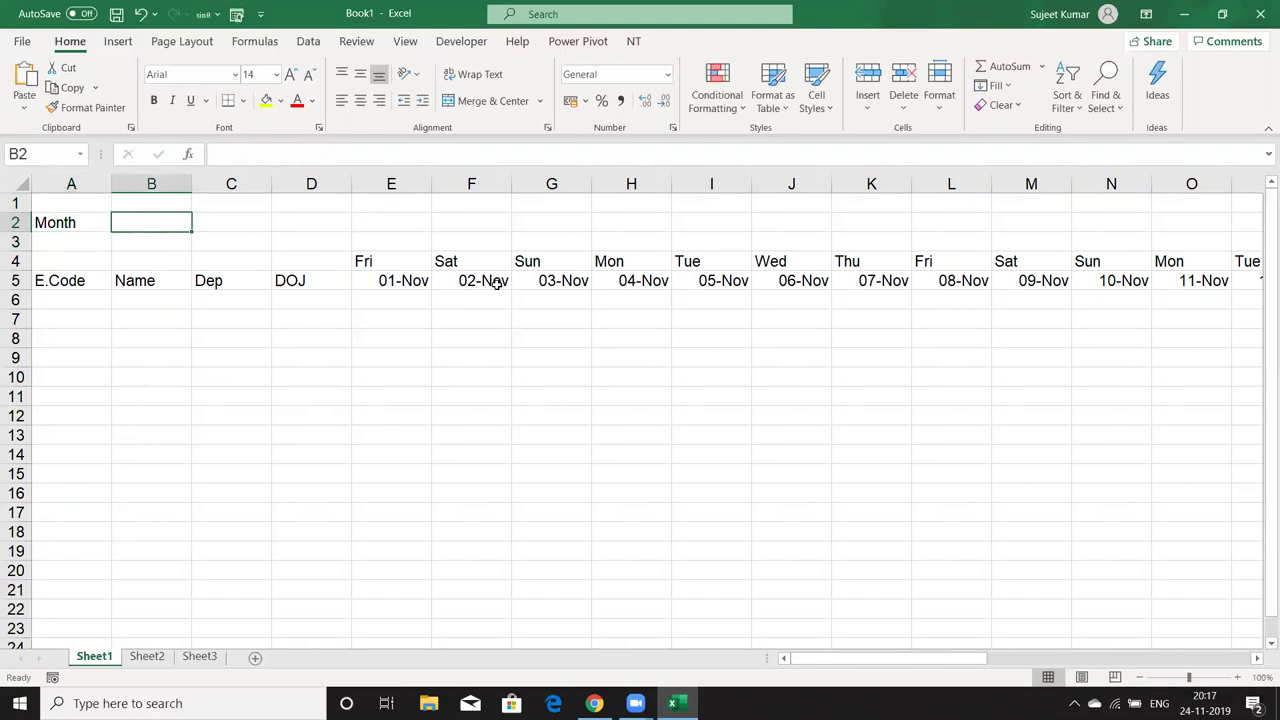
{"action": "type", "text": "="}
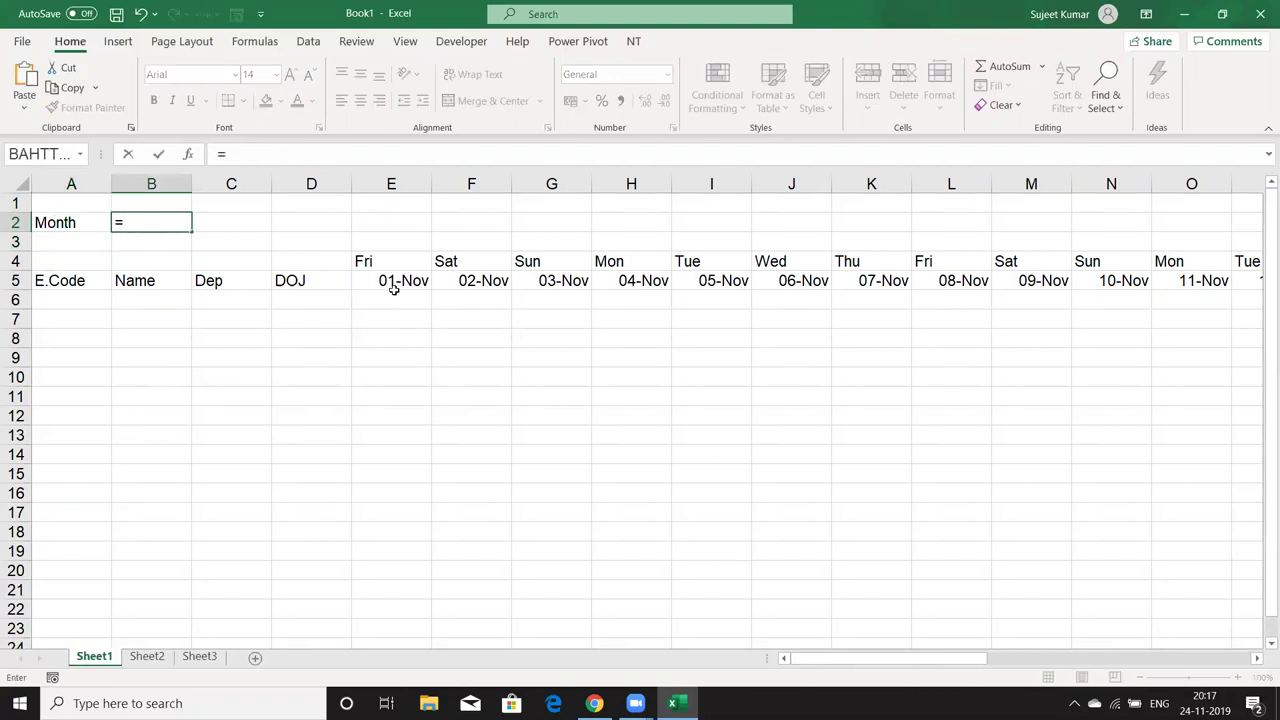
{"action": "left_click", "coordinate": [393, 287]}
{"action": "key", "text": "Return"}
{"action": "type", "text": "1"}
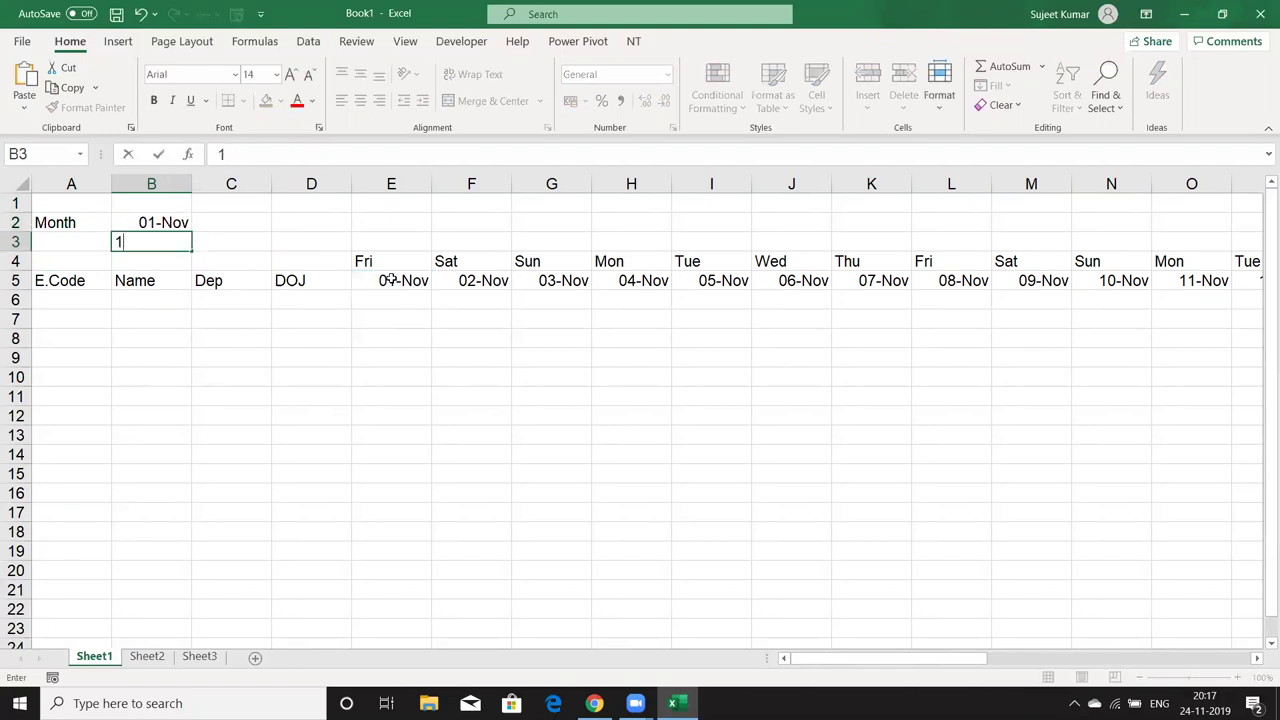
{"action": "key", "text": "Escape"}
{"action": "key", "text": "Up"}
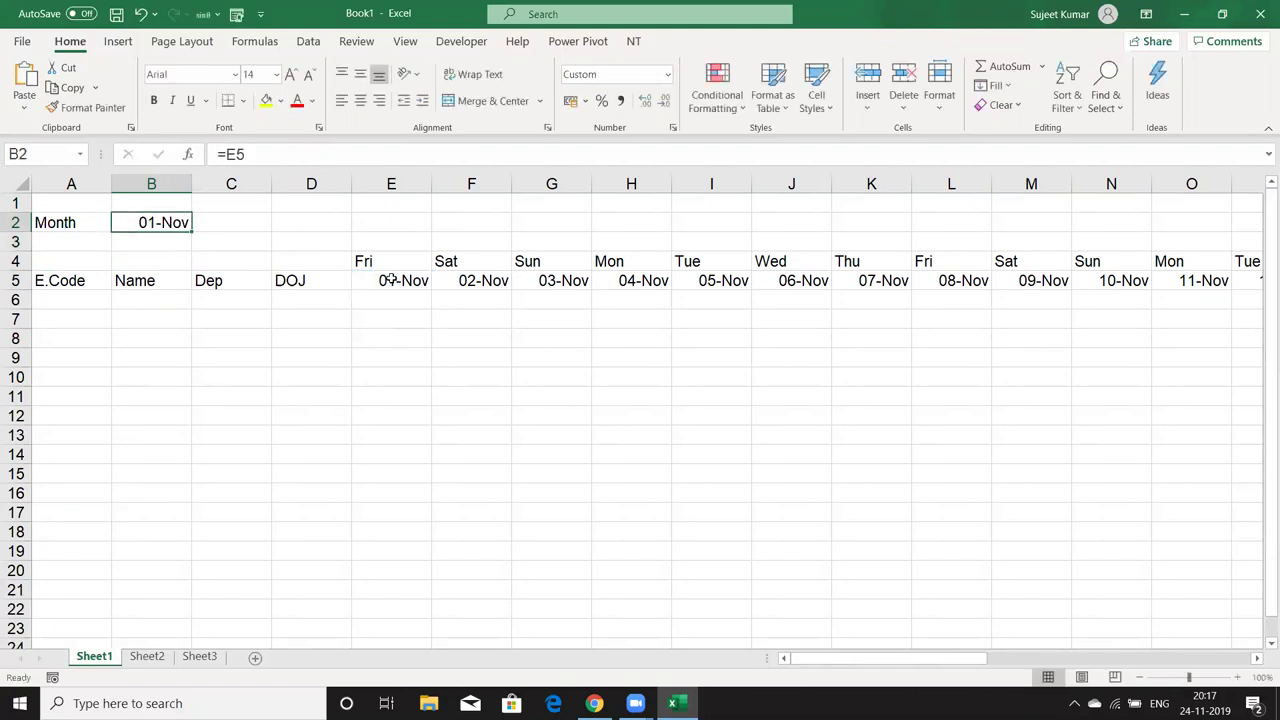
Give B2 the custom format mmmyy to show Nov-19, and merge-centre it across B2:C2
{"action": "left_click", "coordinate": [672, 131]}
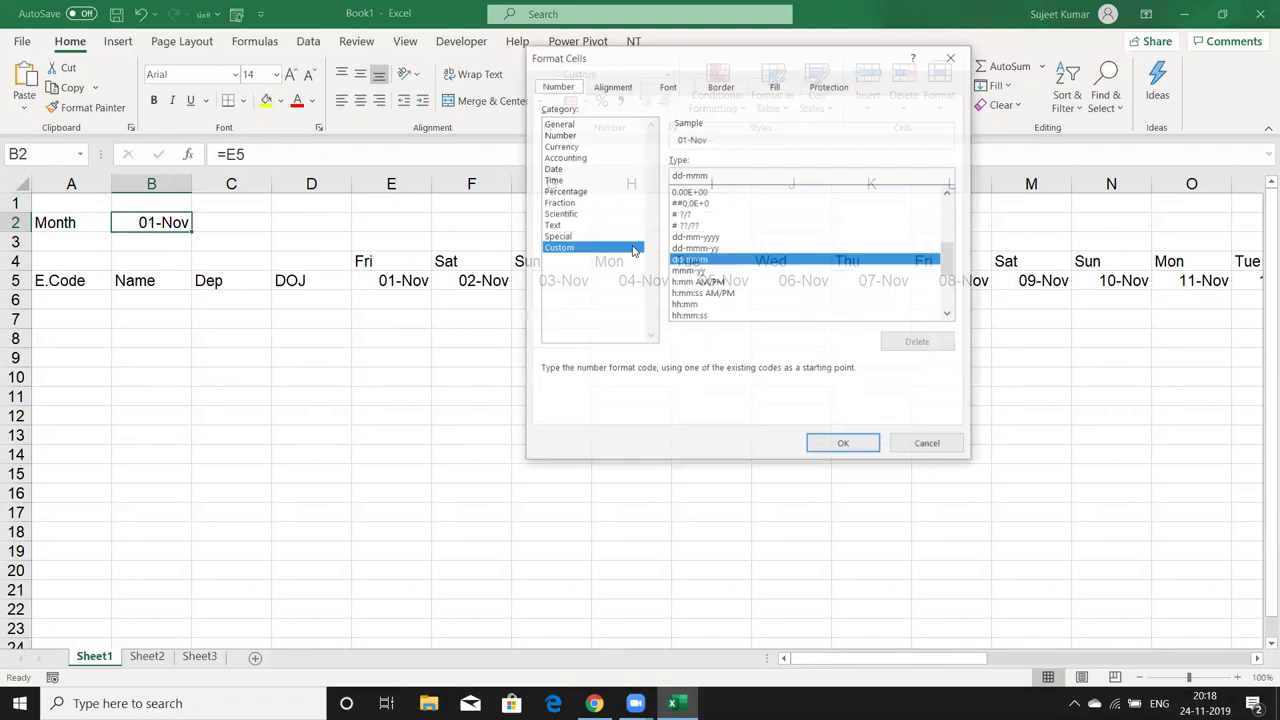
{"action": "left_click_drag", "start_coordinate": [715, 173], "coordinate": [680, 174]}
{"action": "type", "text": "mmm"}
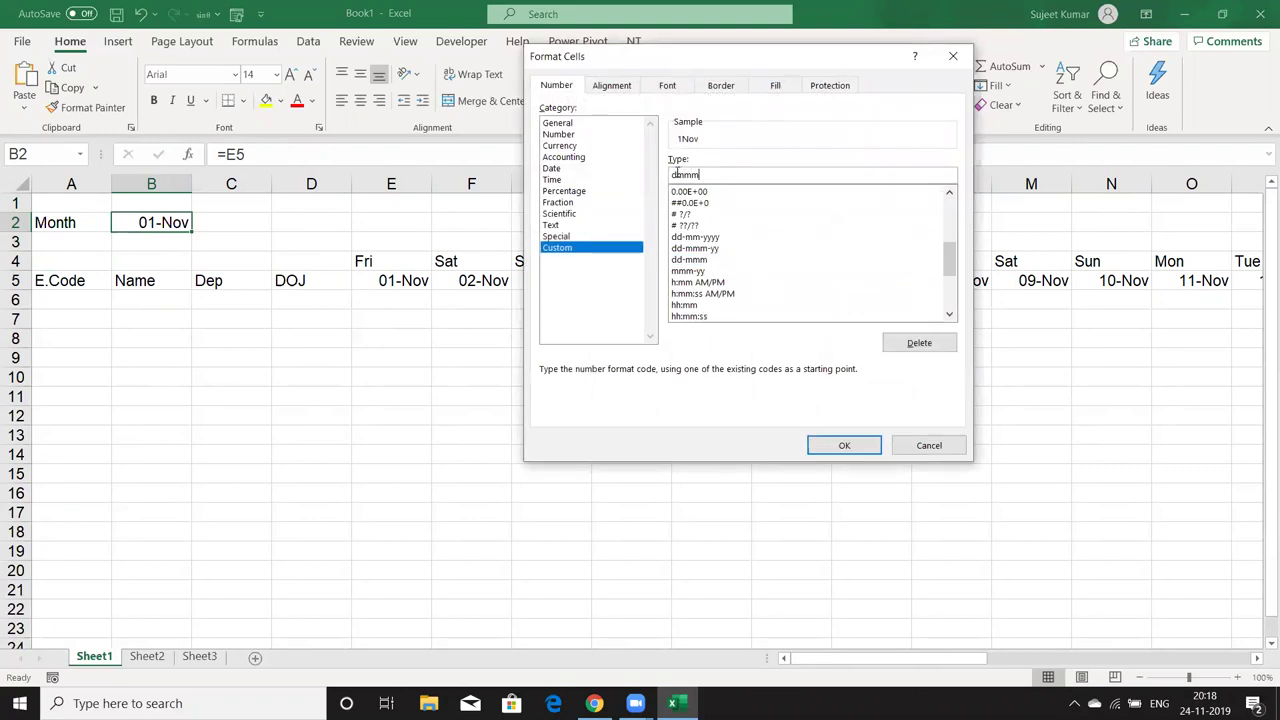
{"action": "key", "text": "BackSpace"}
{"action": "key", "text": "BackSpace"}
{"action": "key", "text": "BackSpace"}
{"action": "type", "text": "hh"}
{"action": "key", "text": "BackSpace"}
{"action": "key", "text": "BackSpace"}
{"action": "type", "text": "mmmyy"}
{"action": "key", "text": "Return"}
{"action": "left_click_drag", "start_coordinate": [151, 222], "coordinate": [231, 222]}
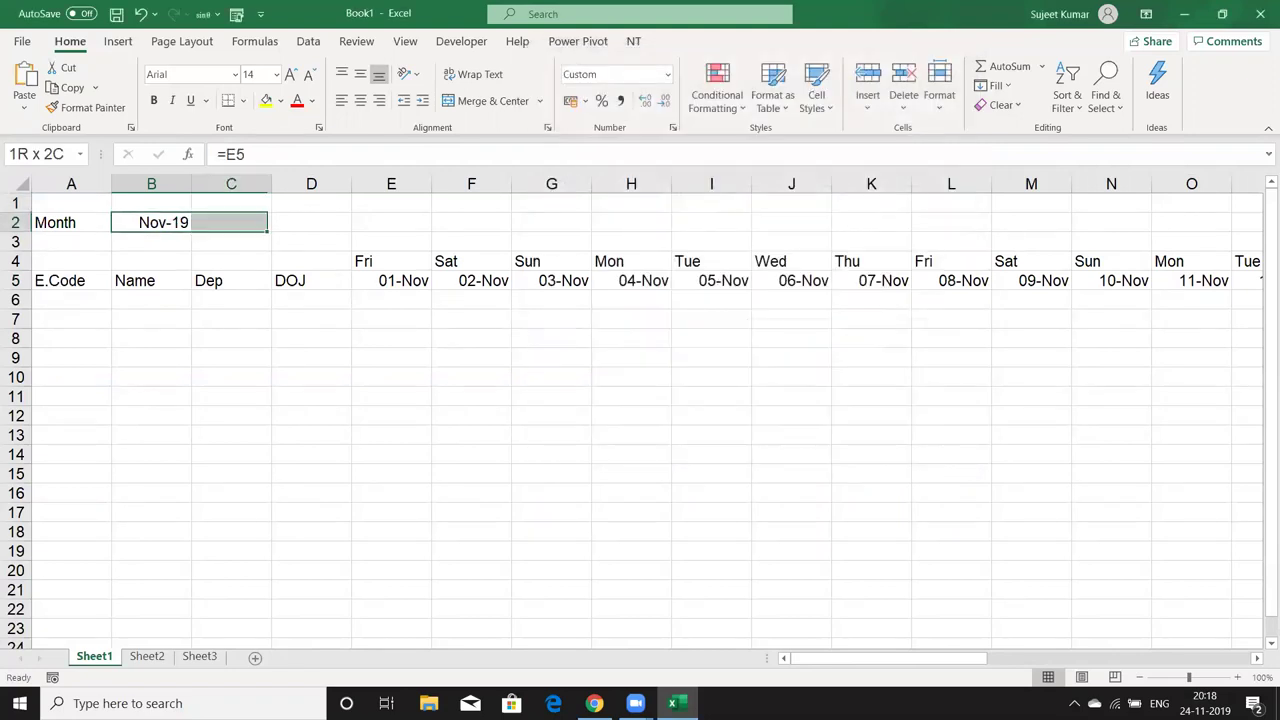
{"action": "left_click", "coordinate": [490, 101]}
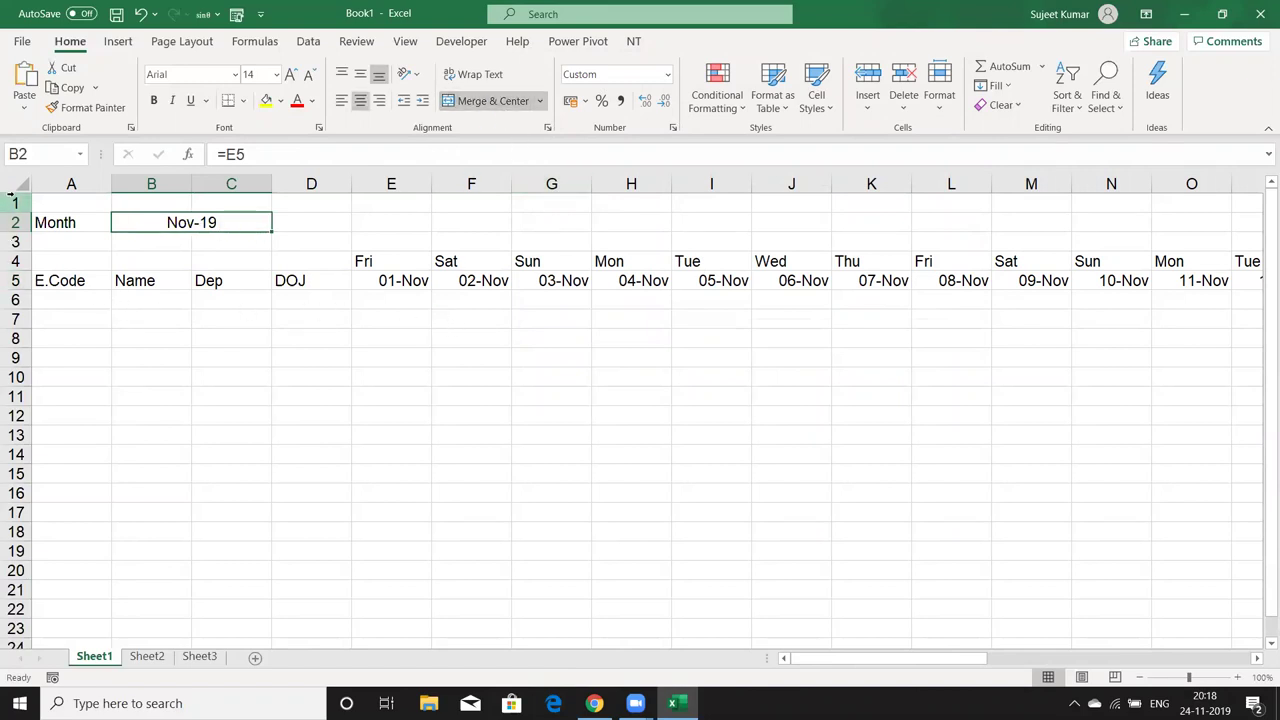
Change the row 5 dates to the custom format d so they show day numbers
{"action": "left_click", "coordinate": [398, 284]}
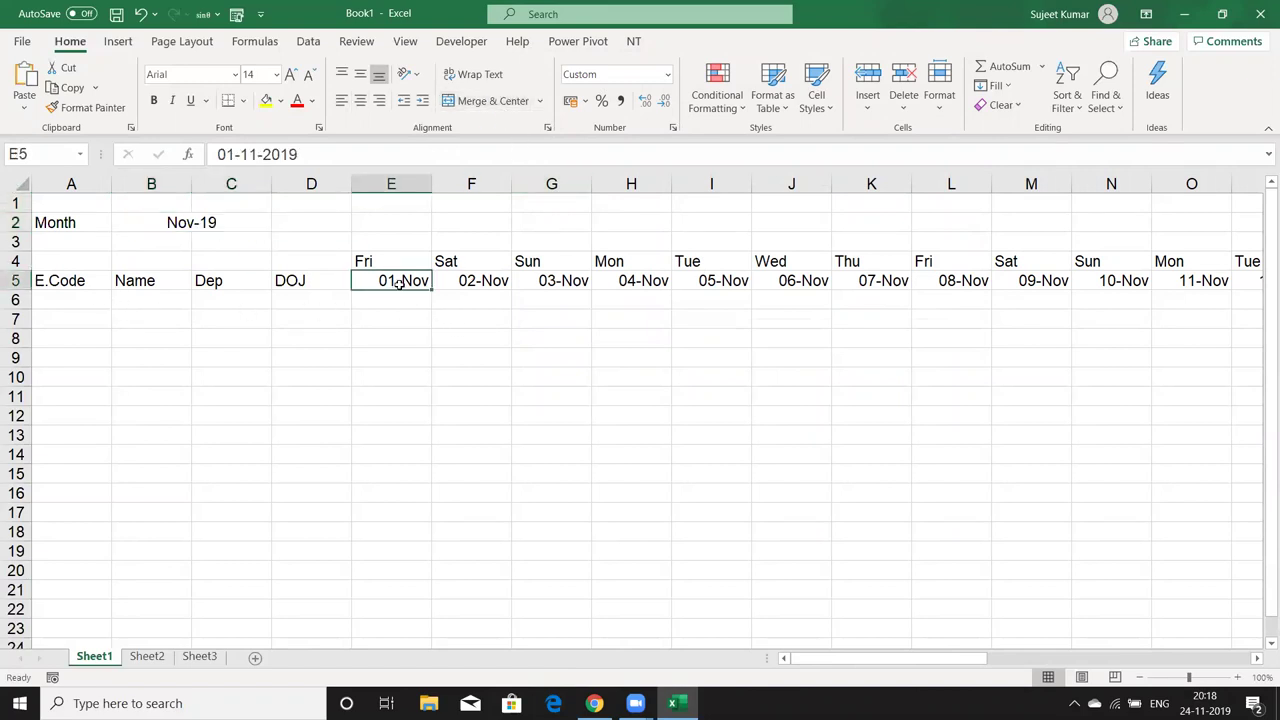
{"action": "key", "text": "ctrl+shift+Right"}
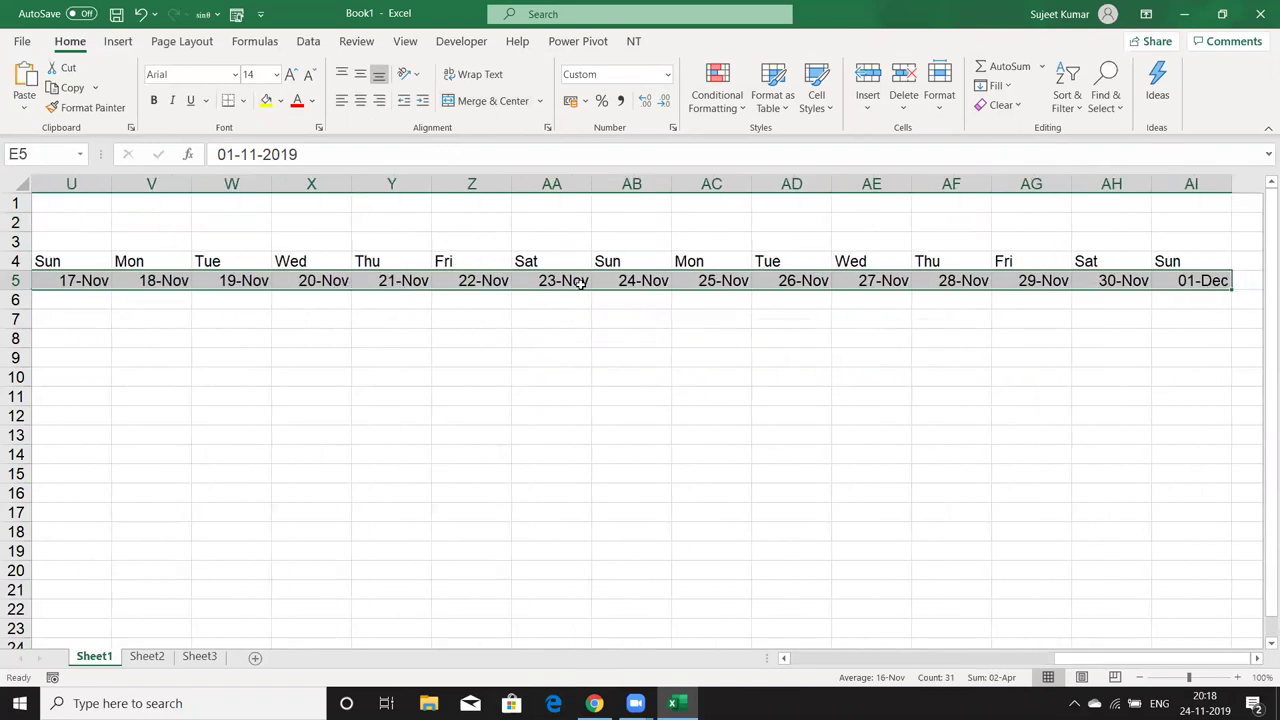
{"action": "right_click", "coordinate": [580, 292]}
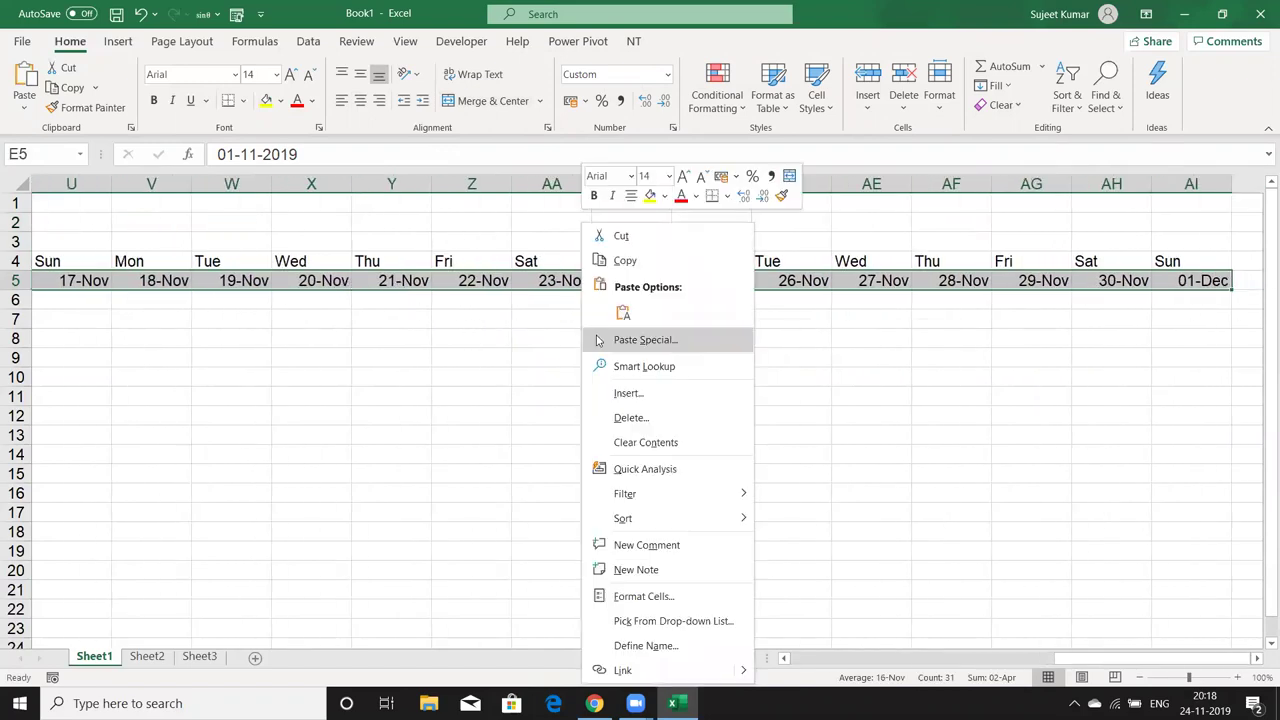
{"action": "left_click", "coordinate": [650, 598]}
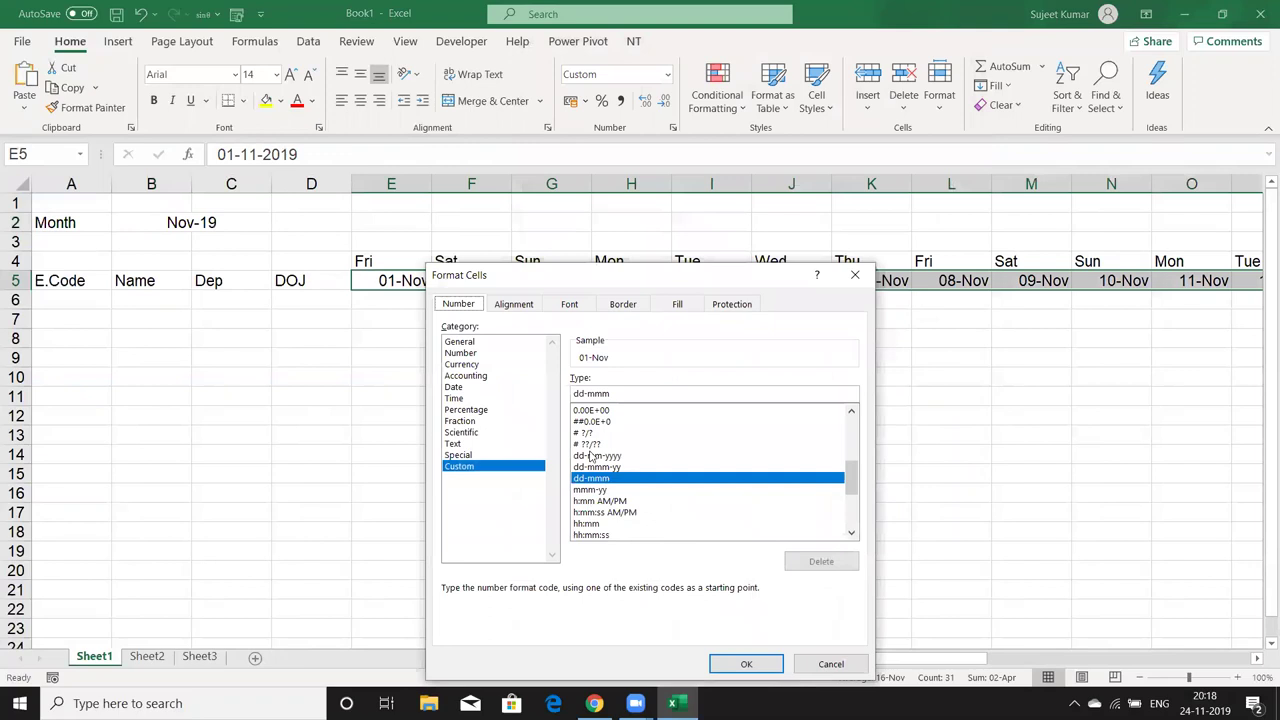
{"action": "key", "text": "ctrl+a"}
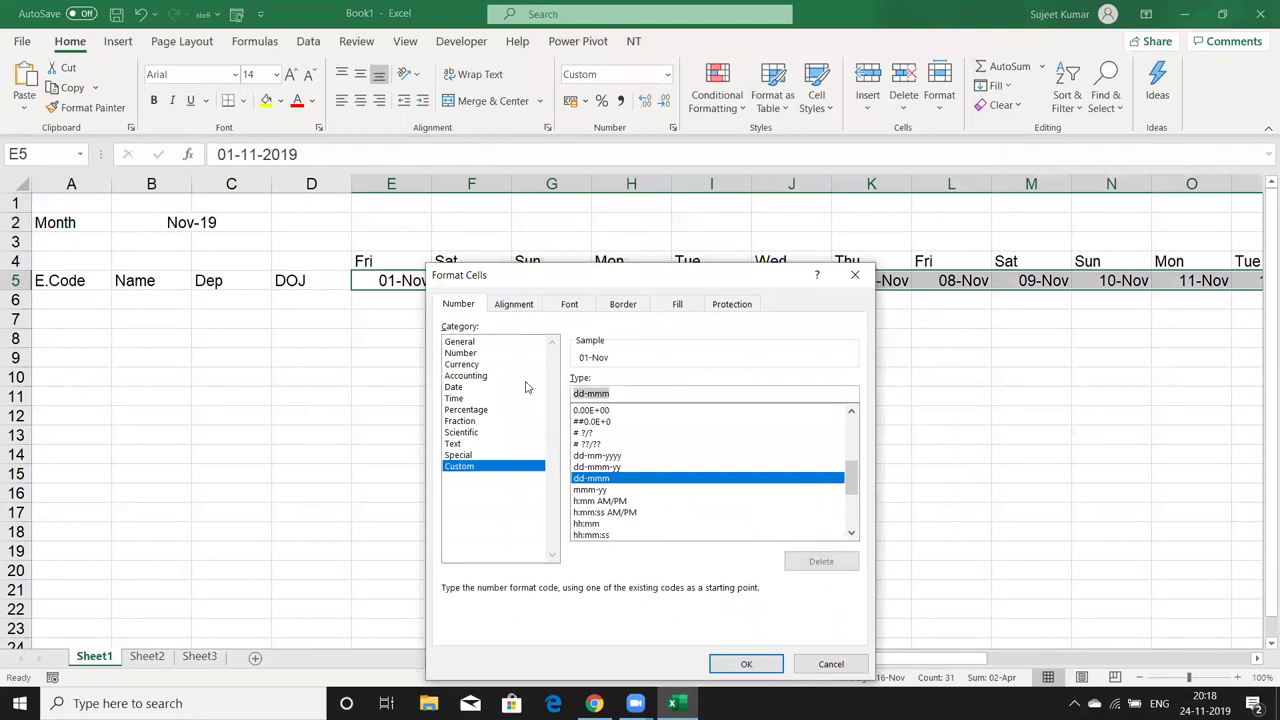
{"action": "type", "text": "dd"}
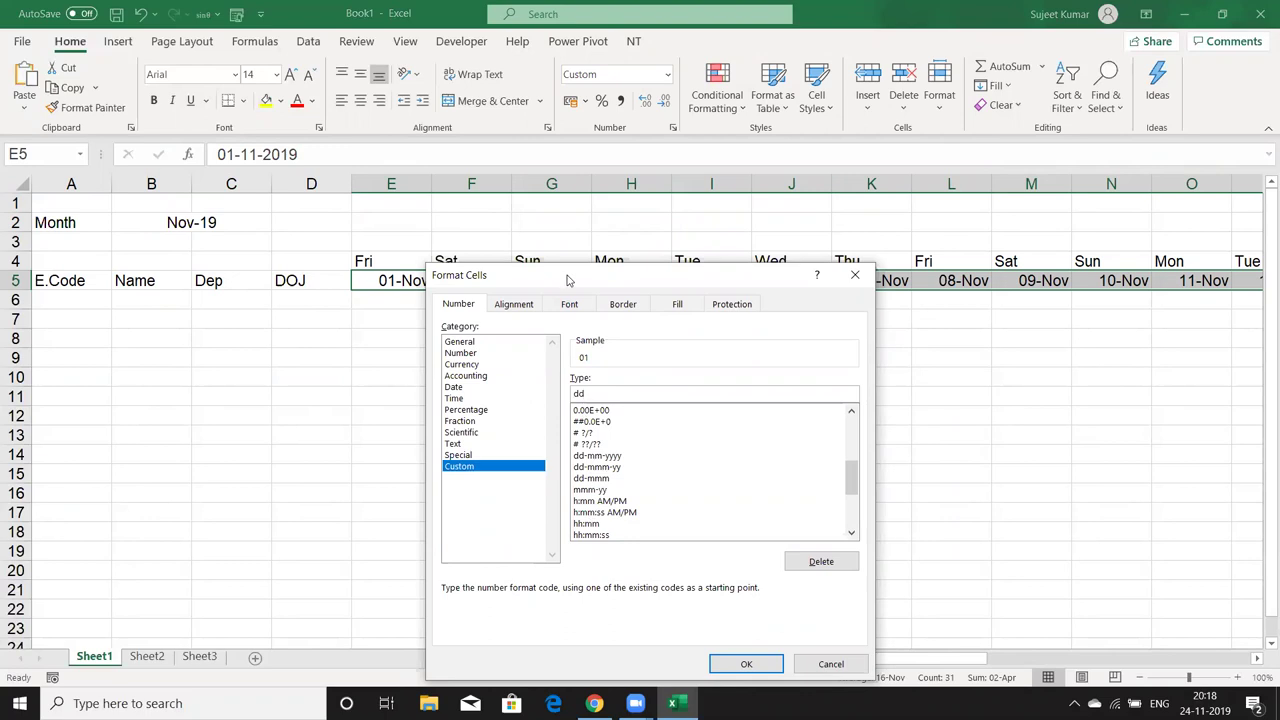
{"action": "left_click_drag", "start_coordinate": [567, 281], "coordinate": [711, 193]}
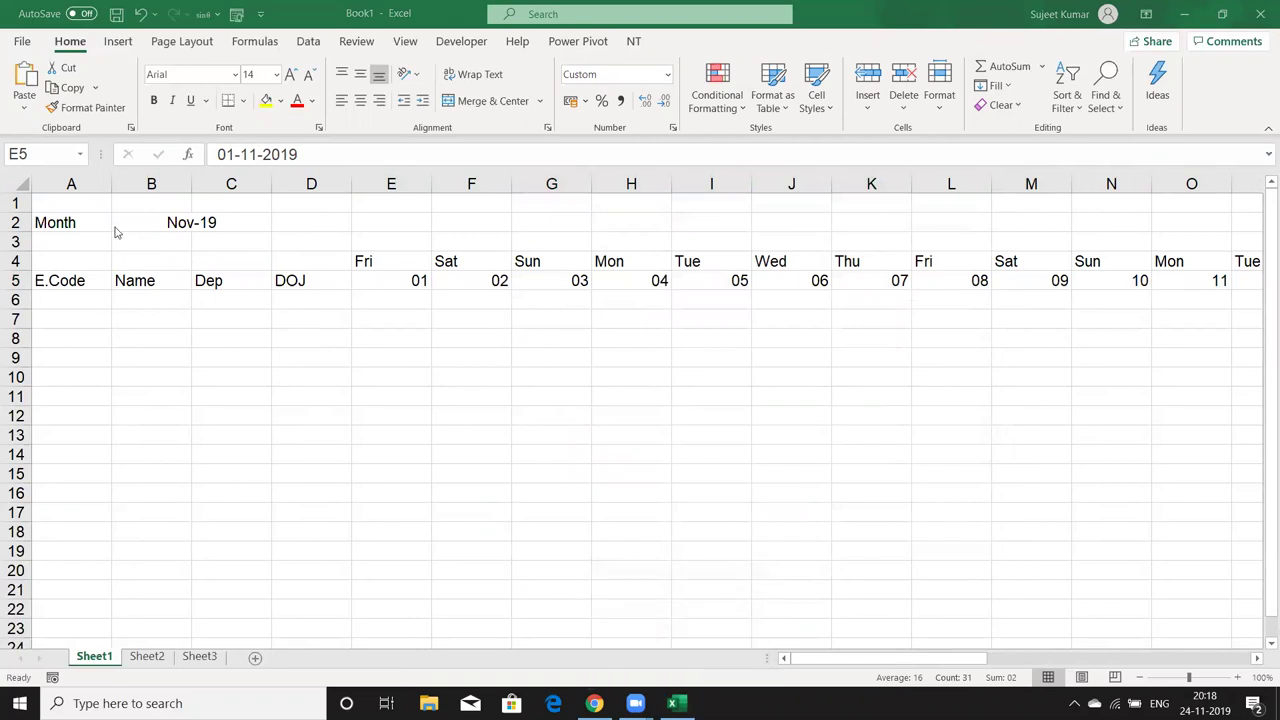
Auto-fit all worksheet columns to their contents
{"action": "left_click", "coordinate": [14, 180]}
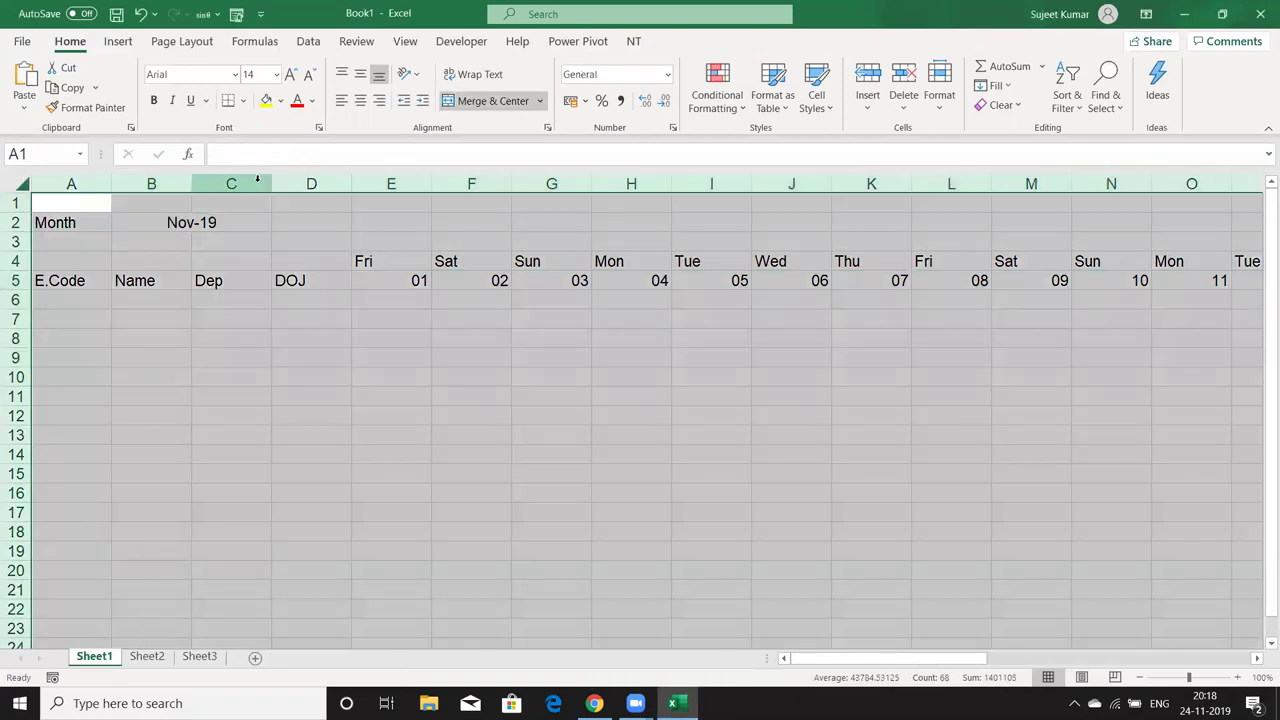
{"action": "double_click", "coordinate": [350, 185]}
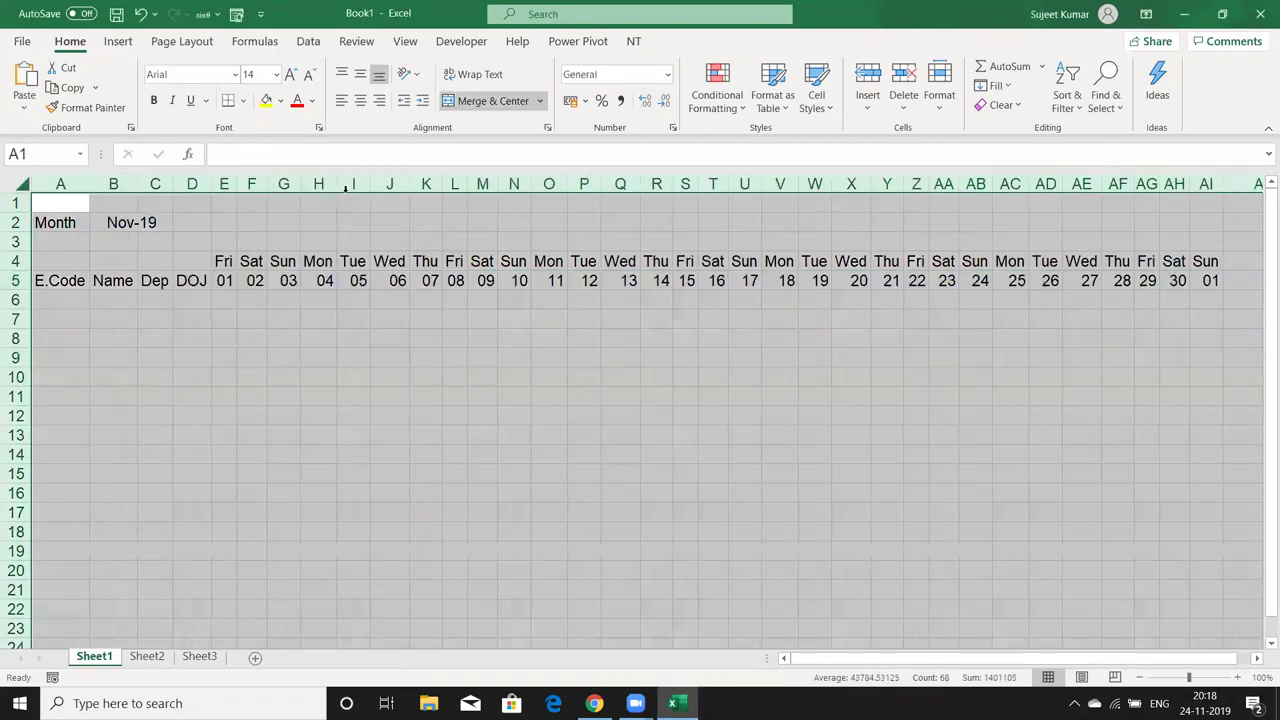
{"action": "left_click", "coordinate": [259, 371]}
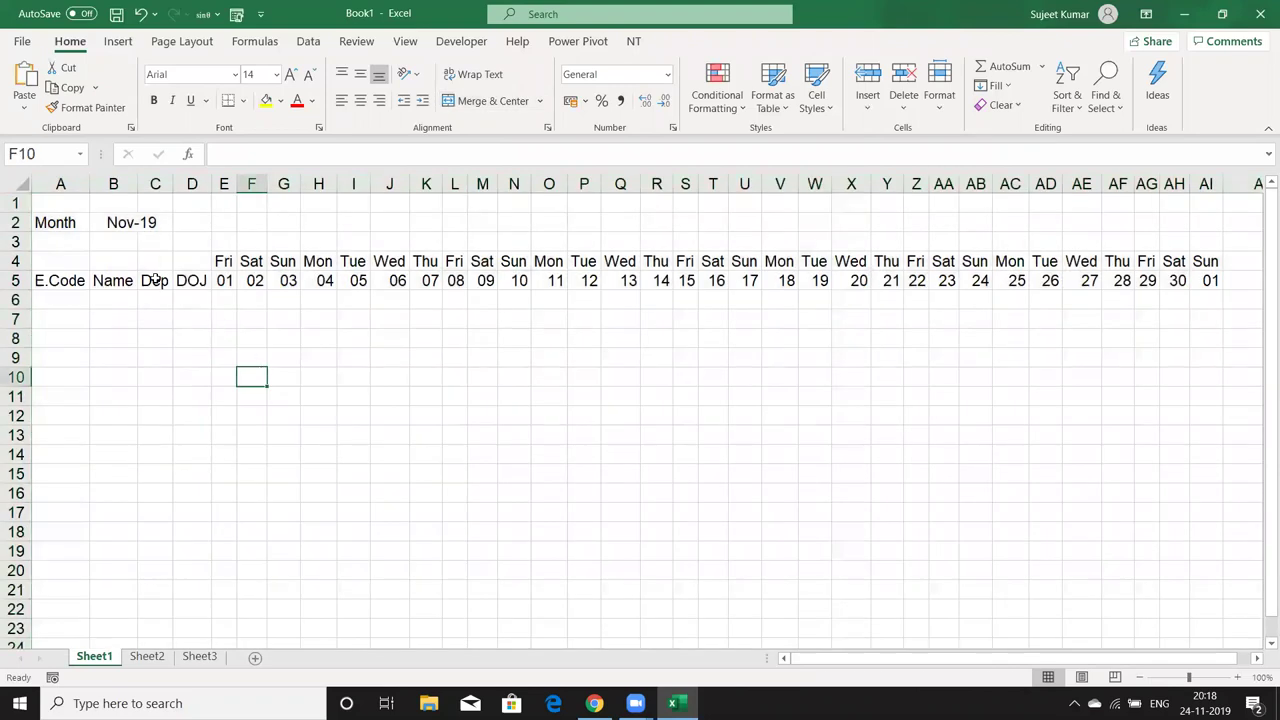
{"action": "left_click", "coordinate": [153, 279]}
Widen column C to fit Dep, then try 1/12 in E5 and undo it
{"action": "left_click_drag", "start_coordinate": [174, 184], "coordinate": [238, 184]}
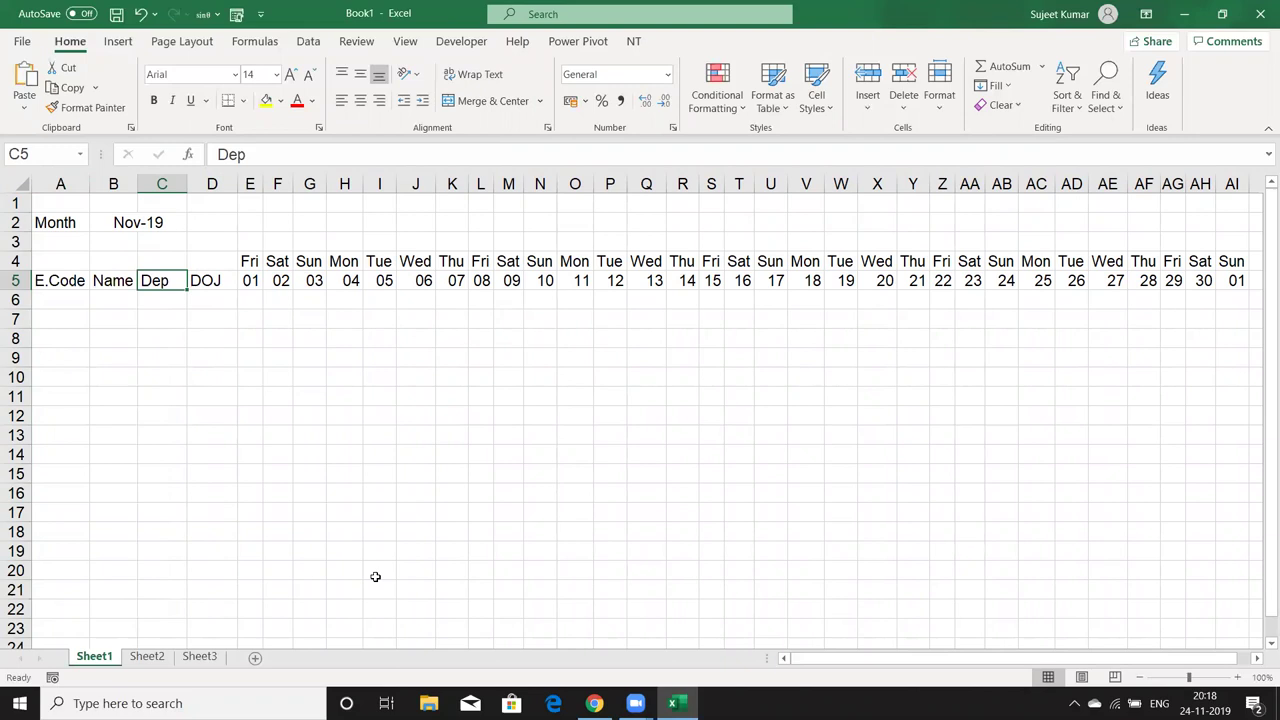
{"action": "left_click", "coordinate": [250, 284]}
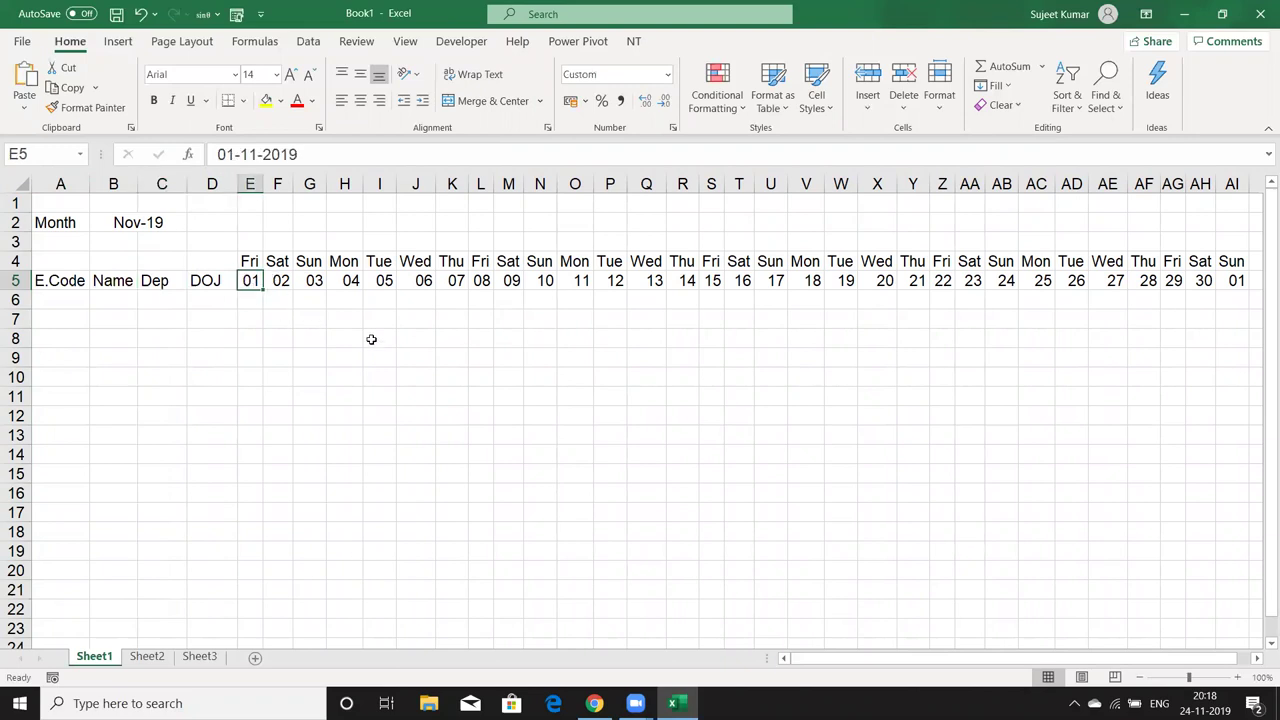
{"action": "type", "text": "1/12"}
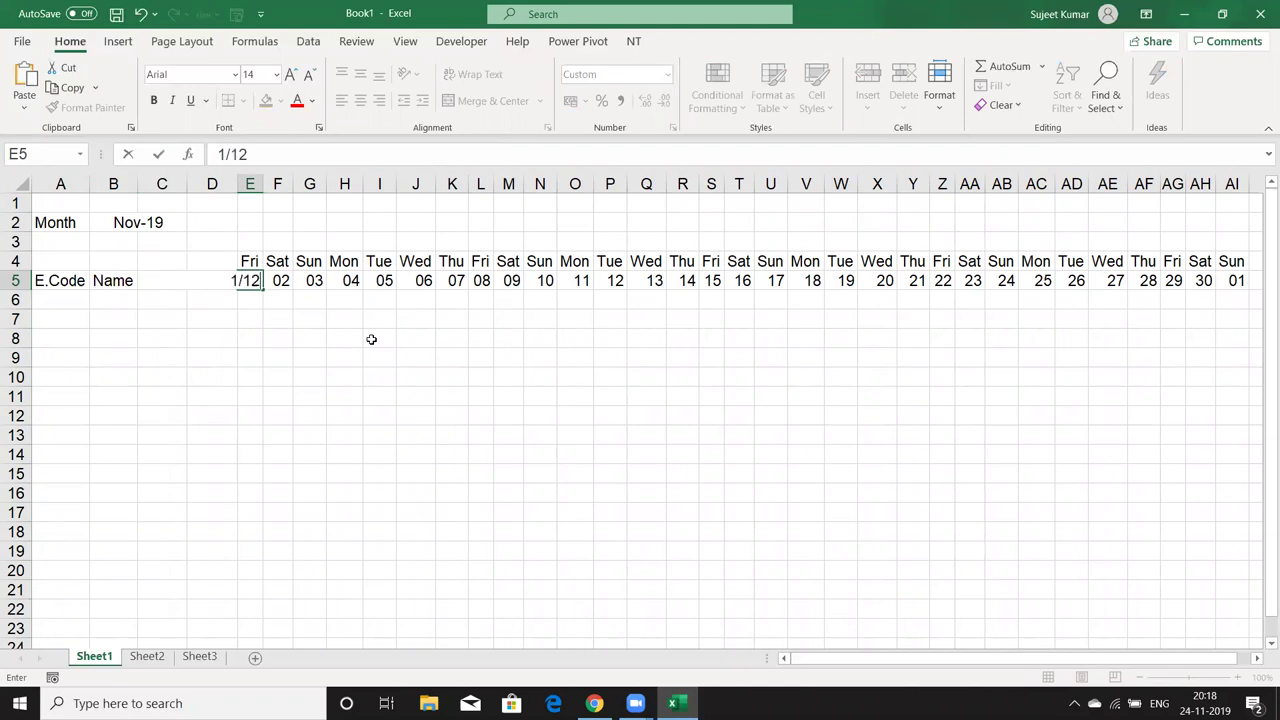
{"action": "key", "text": "Return"}
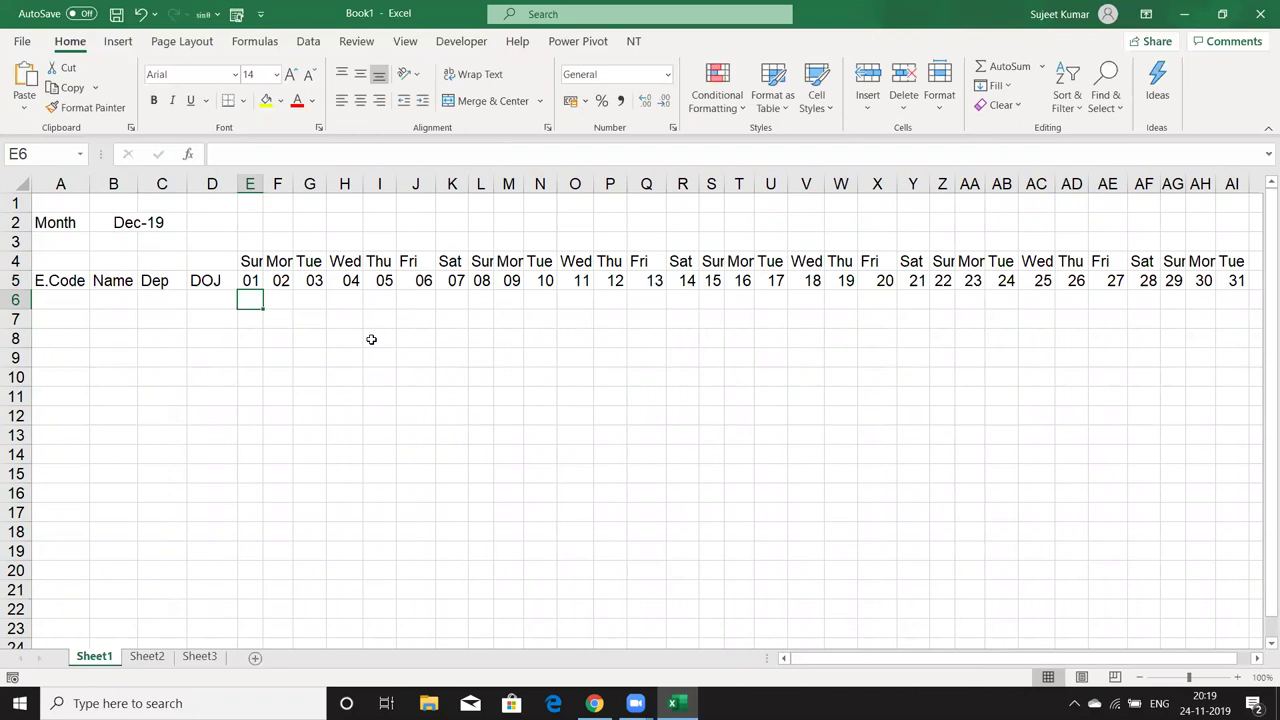
{"action": "key", "text": "ctrl+z"}
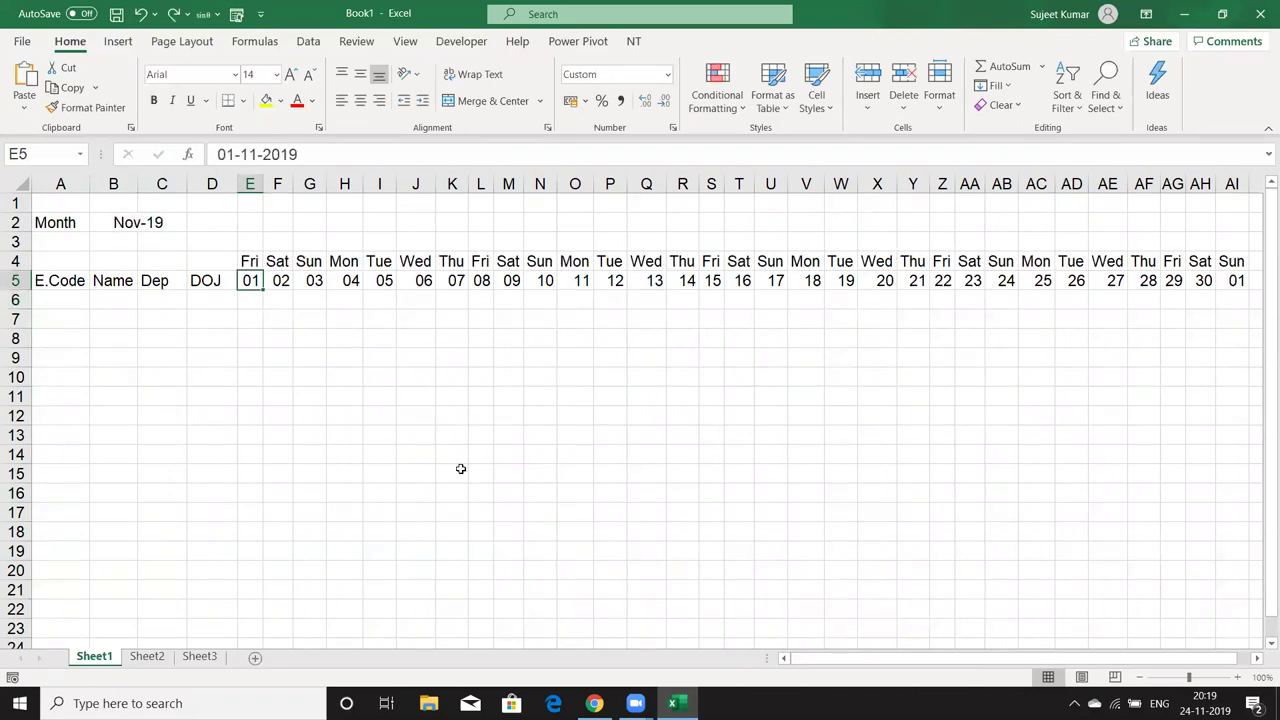
Select E6 and start a new formula-based conditional formatting rule for it
{"action": "left_click_drag", "start_coordinate": [283, 300], "coordinate": [316, 444]}
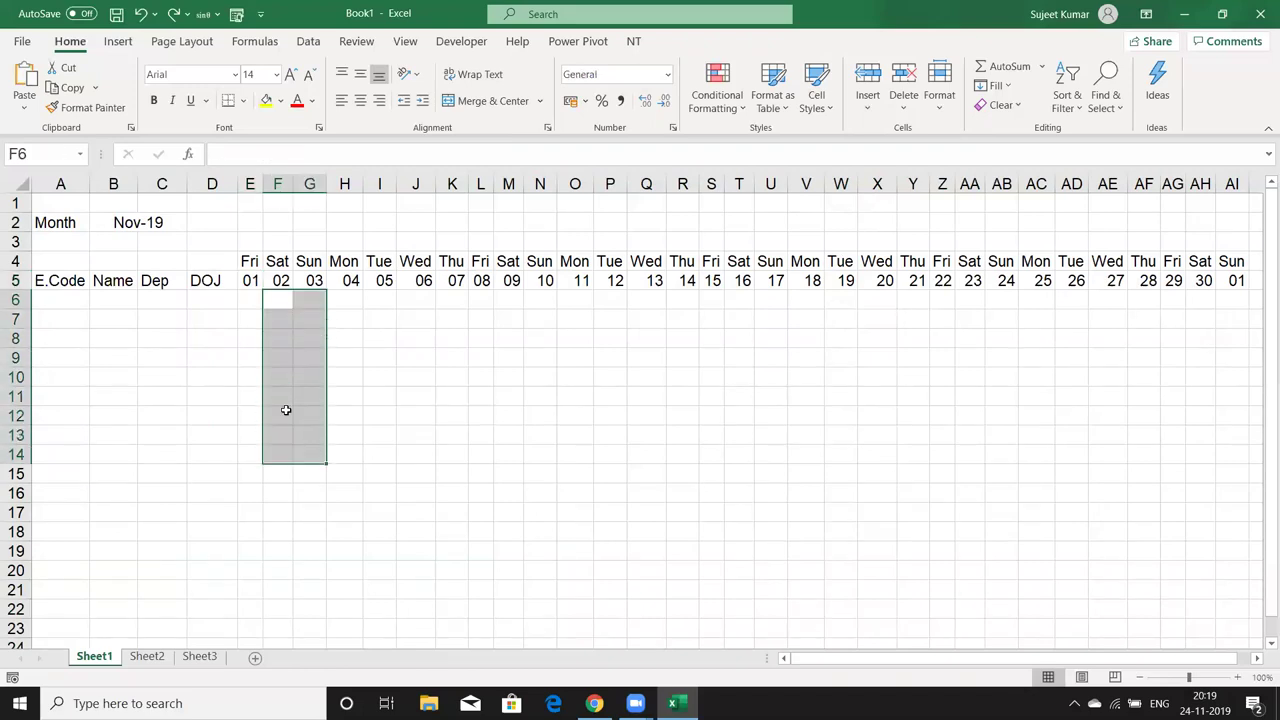
{"action": "left_click", "coordinate": [248, 302]}
{"action": "left_click", "coordinate": [740, 97]}
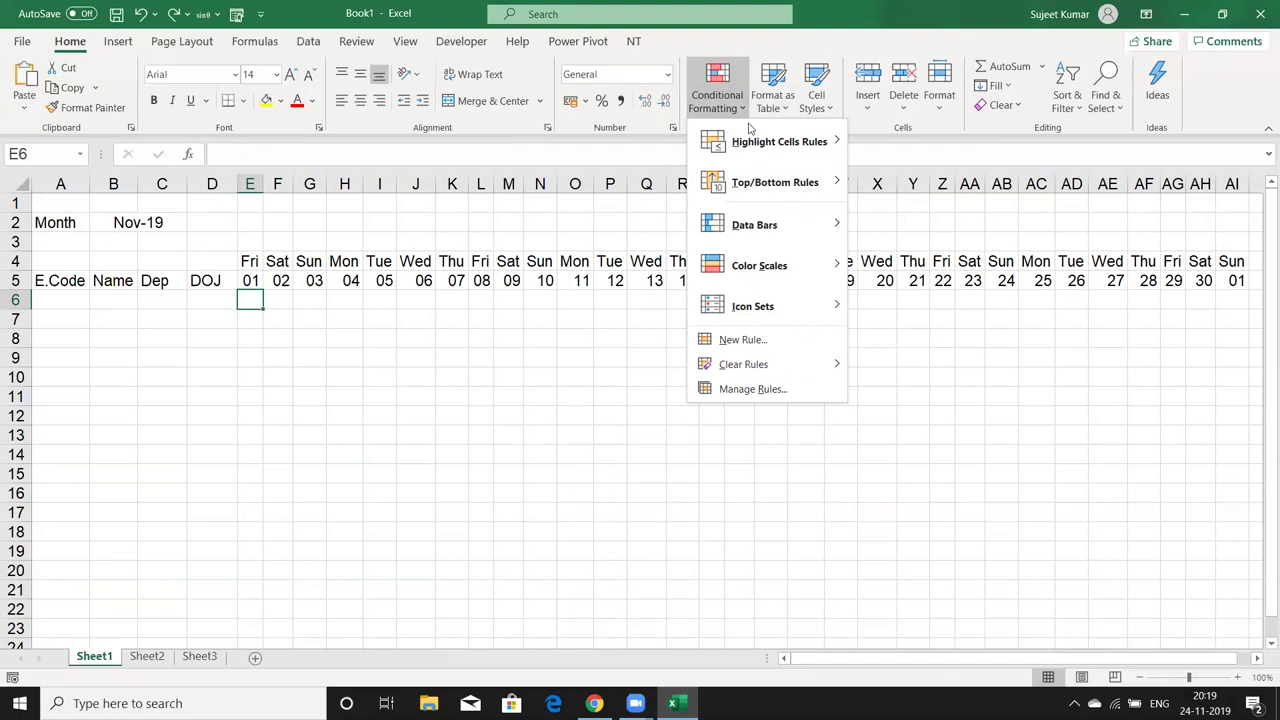
{"action": "left_click", "coordinate": [771, 390]}
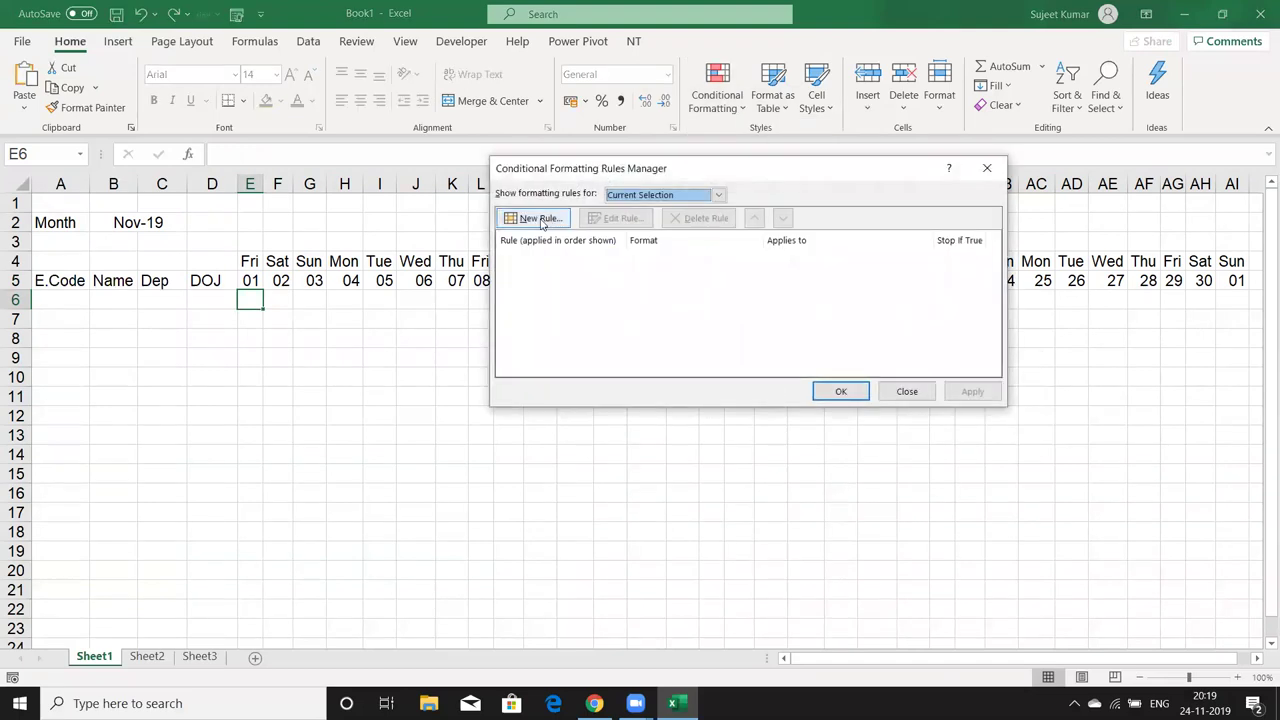
{"action": "left_click", "coordinate": [537, 222]}
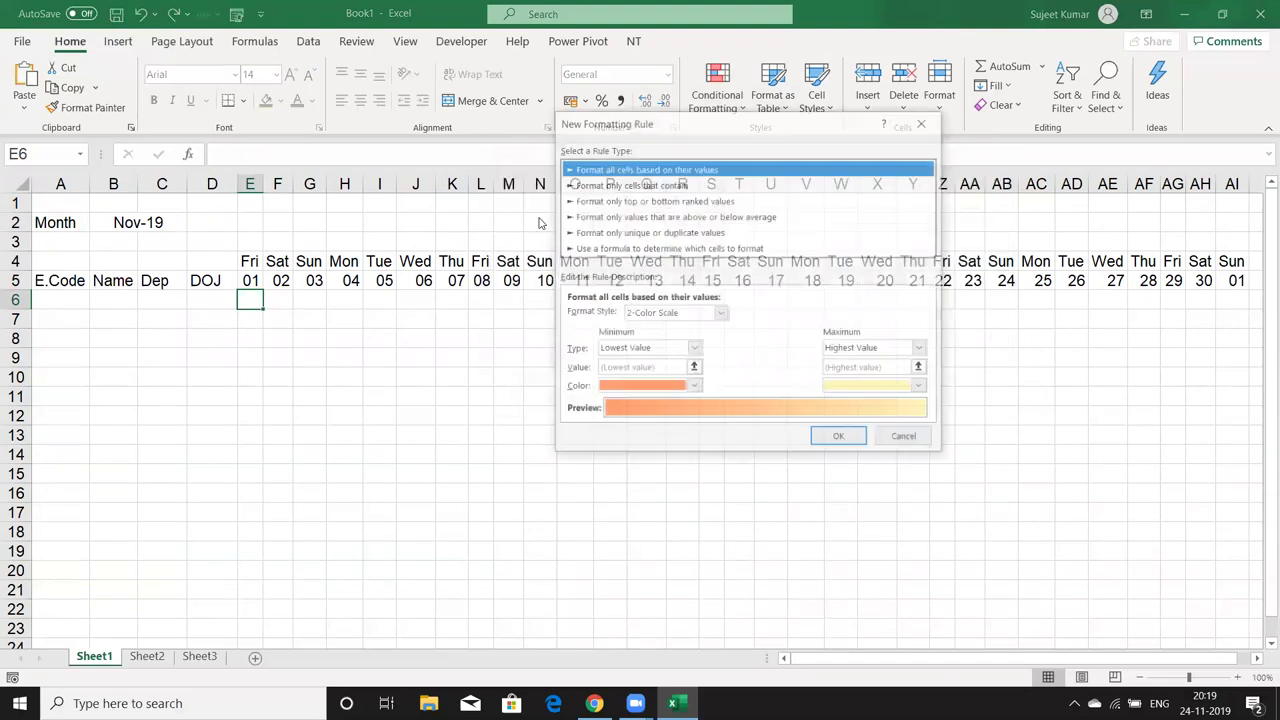
{"action": "left_click", "coordinate": [632, 248]}
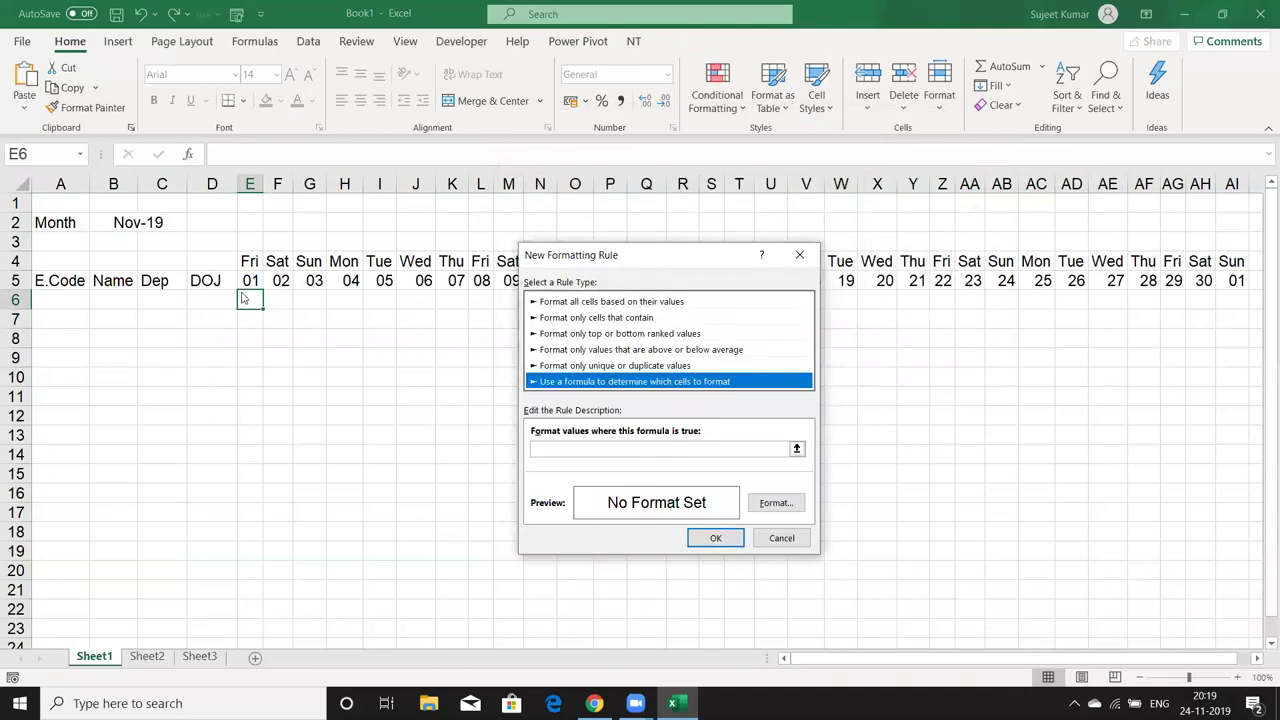
Enter the rule formula =OR(E$4="Sat",E$4="Sun"), locking only the row
{"action": "left_click", "coordinate": [552, 450]}
{"action": "type", "text": "=or("}
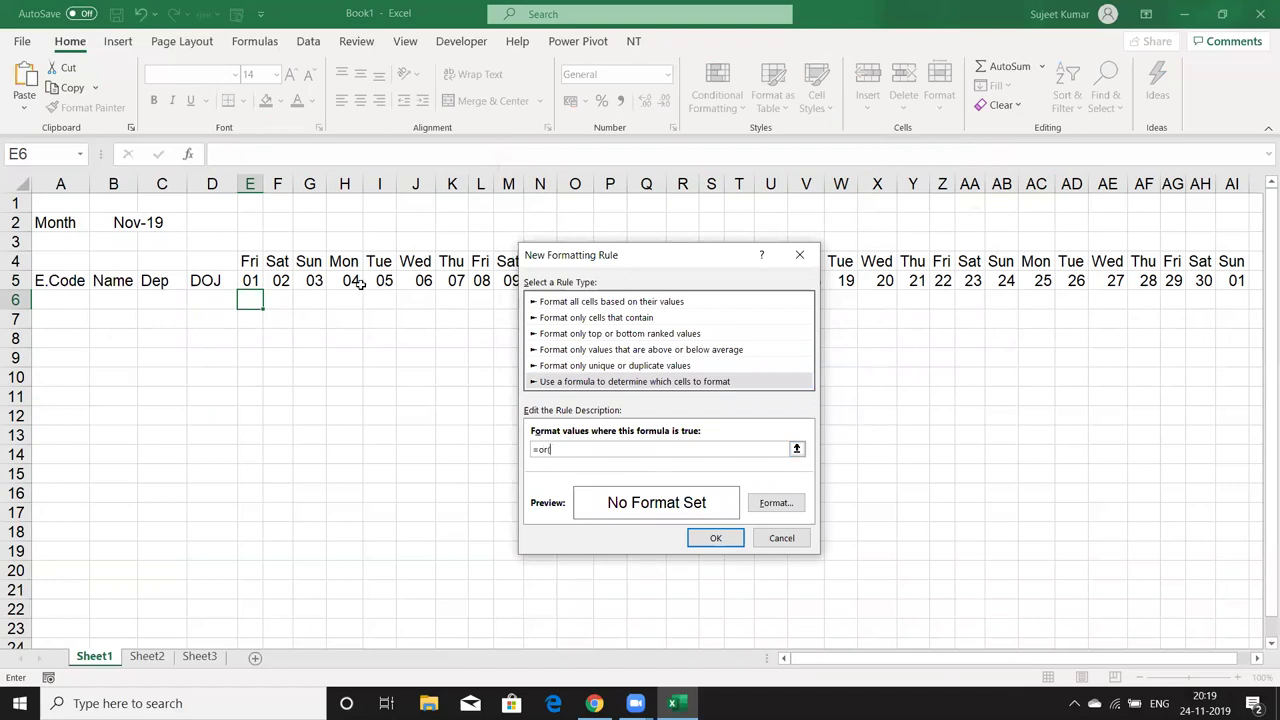
{"action": "left_click", "coordinate": [251, 262]}
{"action": "type", "text": "=\"Sat\","}
{"action": "left_click", "coordinate": [253, 262]}
{"action": "type", "text": "=\"Sat\",$E$4=\"Sun"}
{"action": "left_click", "coordinate": [555, 449]}
{"action": "key", "text": "Delete"}
{"action": "key", "text": "Delete"}
Give the weekend rule a yellow fill and apply it to E6
{"action": "left_click", "coordinate": [772, 505]}
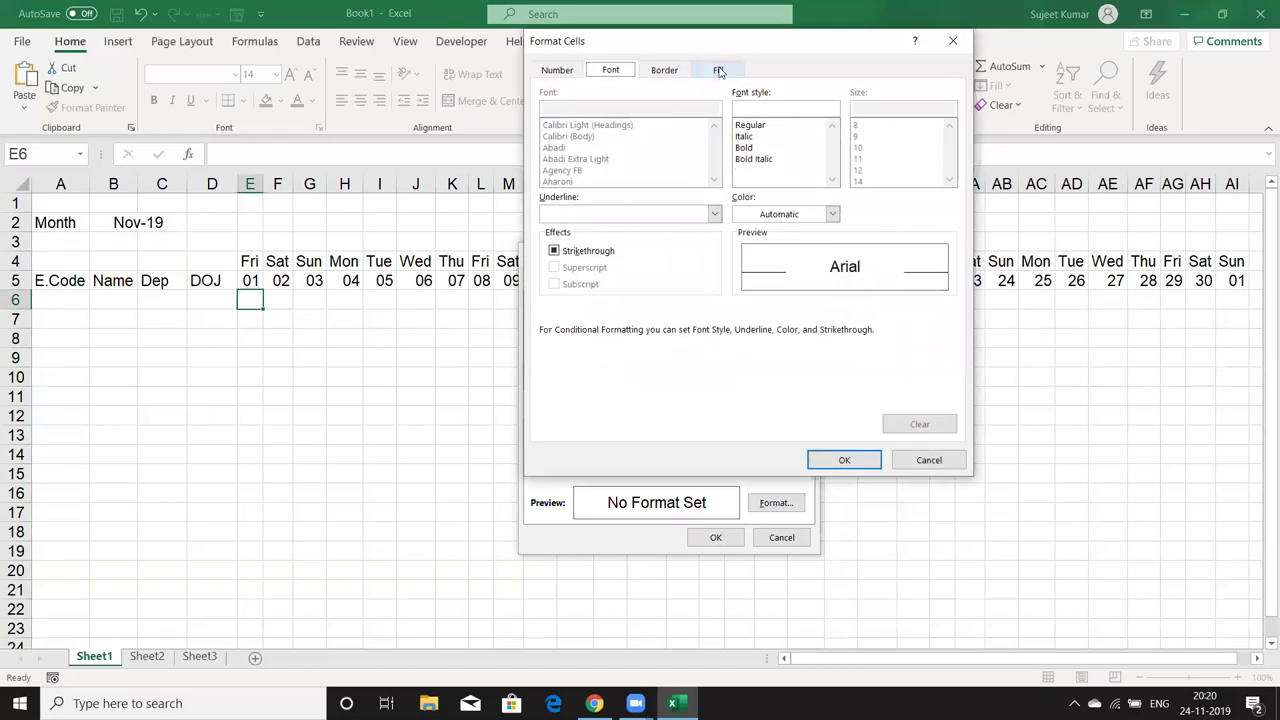
{"action": "left_click", "coordinate": [719, 71]}
{"action": "left_click", "coordinate": [599, 228]}
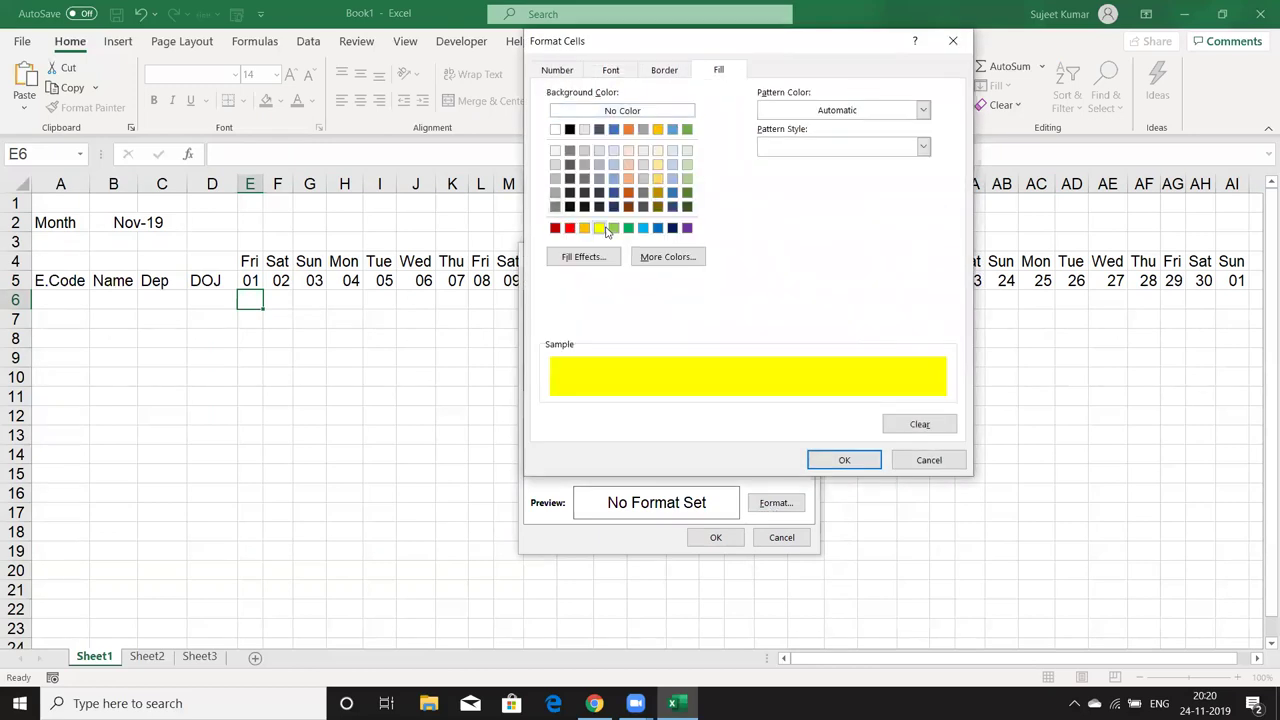
{"action": "left_click", "coordinate": [845, 460]}
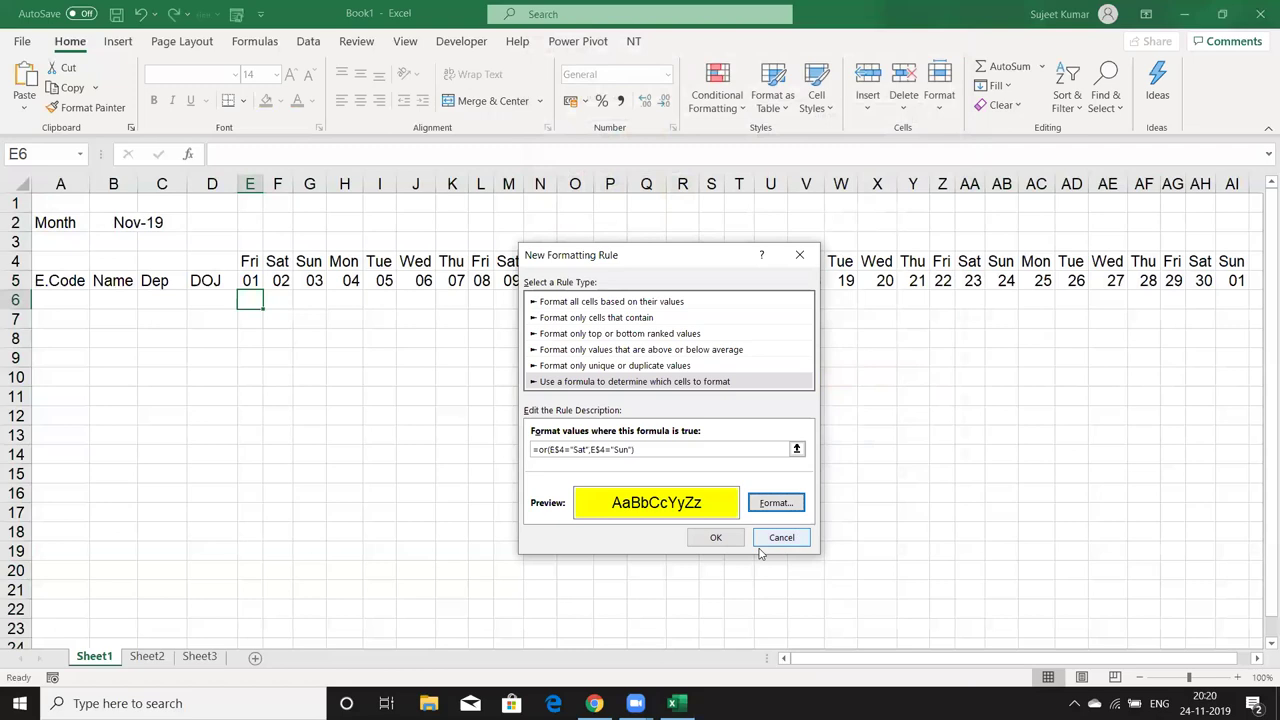
{"action": "left_click", "coordinate": [726, 546]}
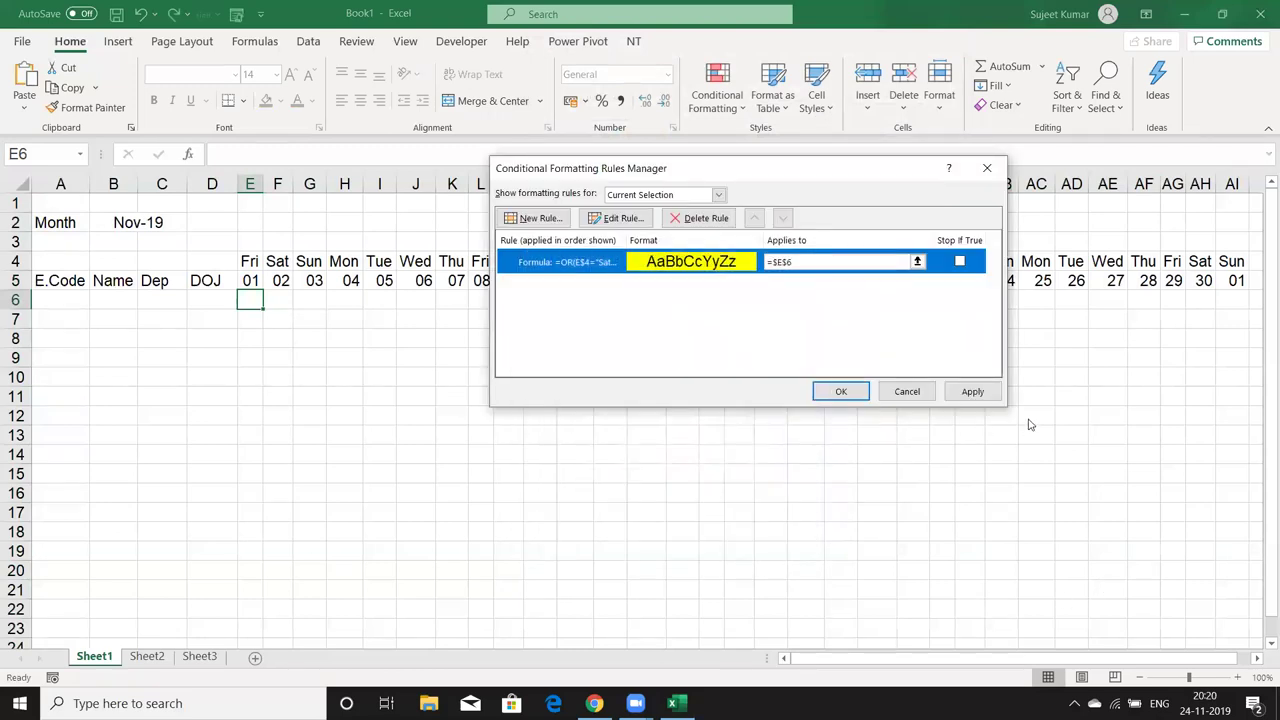
{"action": "left_click", "coordinate": [975, 392]}
{"action": "left_click", "coordinate": [846, 390]}
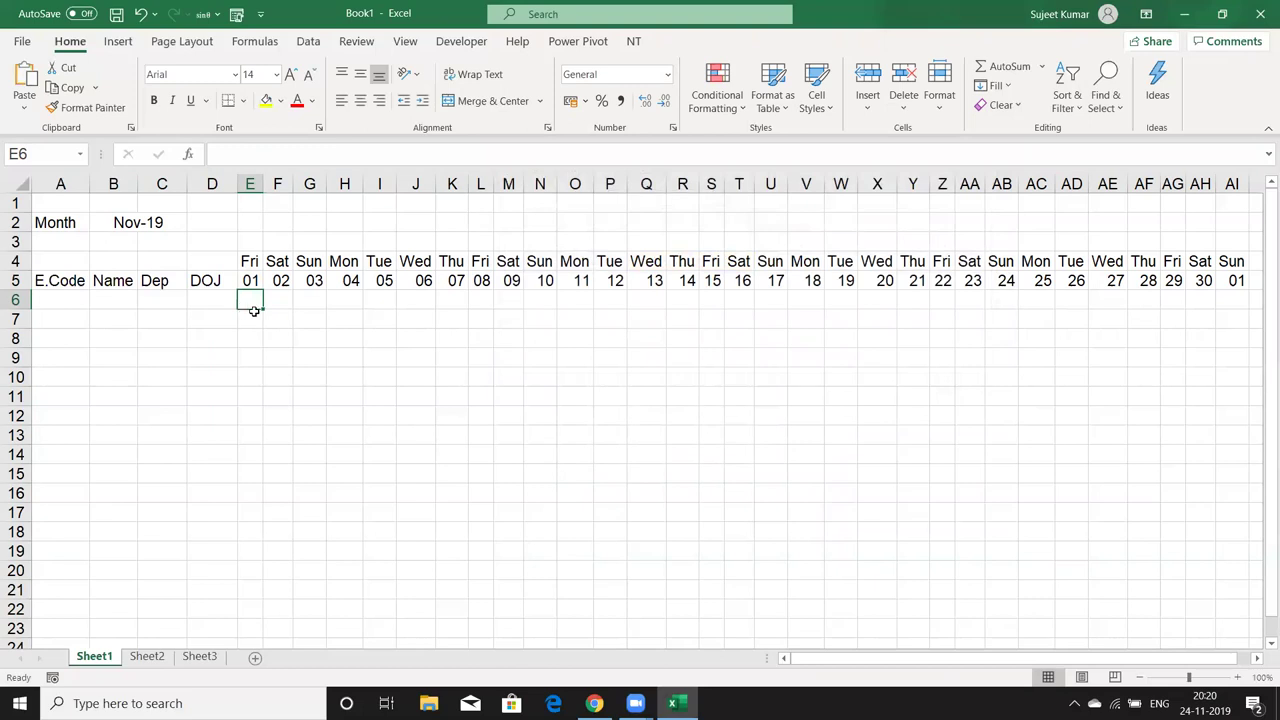
Format-paint E6's weekend rule across E6:AI21, then check AI5's date formula
{"action": "left_click", "coordinate": [87, 108]}
{"action": "mouse_move", "coordinate": [245, 302]}
{"action": "left_mouse_down"}
{"action": "mouse_move", "coordinate": [1203, 623]}
{"action": "mouse_move", "coordinate": [1229, 598]}
{"action": "left_mouse_up"}
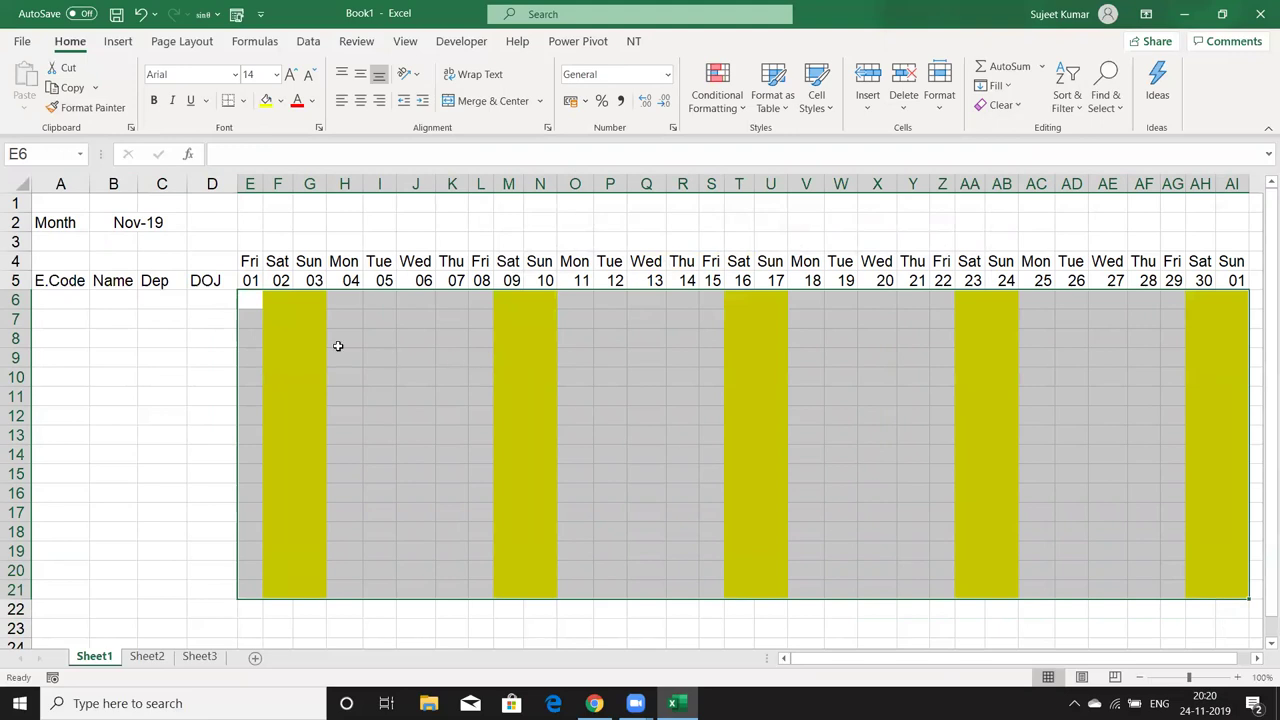
{"action": "left_click", "coordinate": [508, 357]}
{"action": "left_click", "coordinate": [711, 396]}
{"action": "left_click", "coordinate": [942, 415]}
{"action": "left_click", "coordinate": [55, 292]}
{"action": "left_click", "coordinate": [356, 340]}
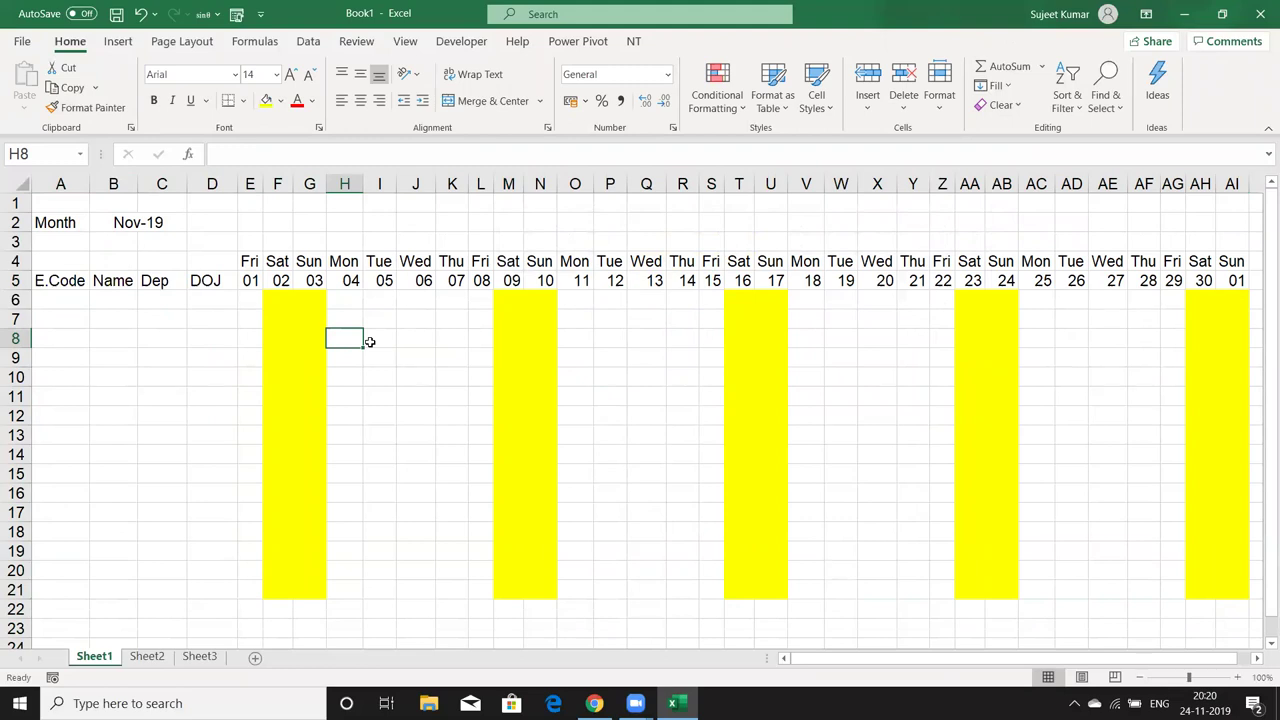
{"action": "left_click", "coordinate": [1237, 278]}
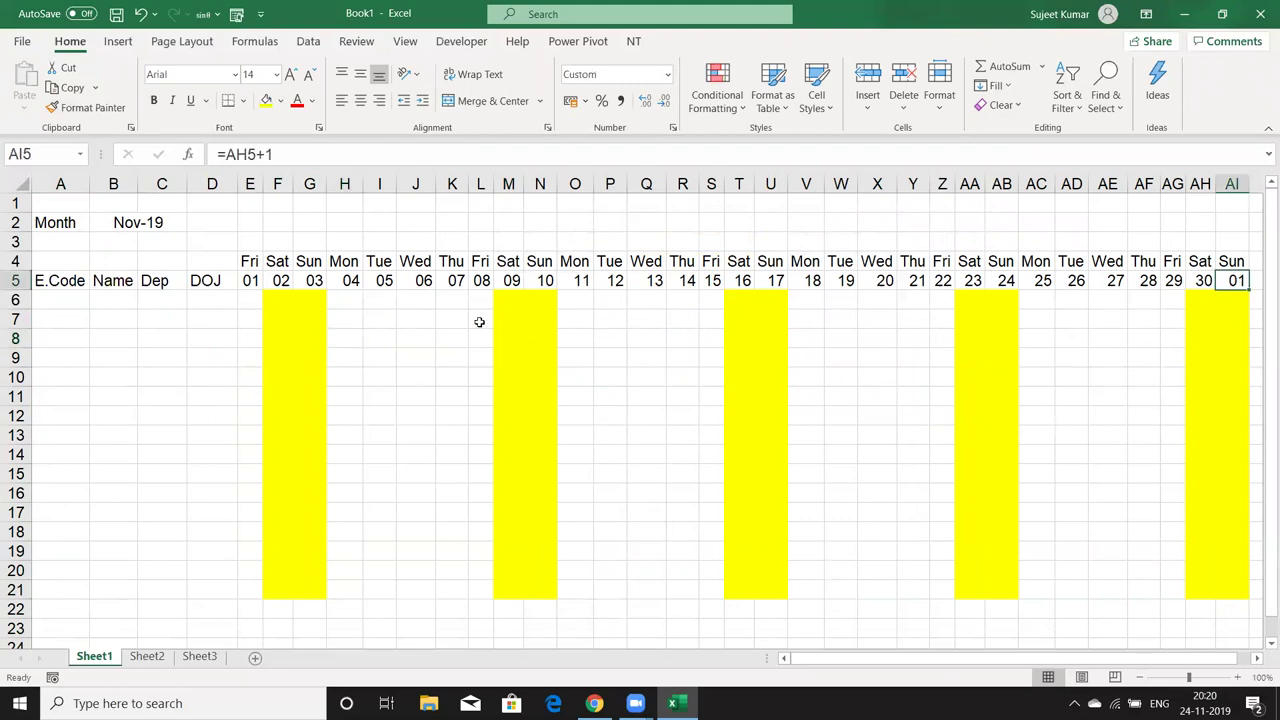
Enter 1/2 in E5 so the calendar starts on 1 Feb 2019
{"action": "left_click", "coordinate": [254, 282]}
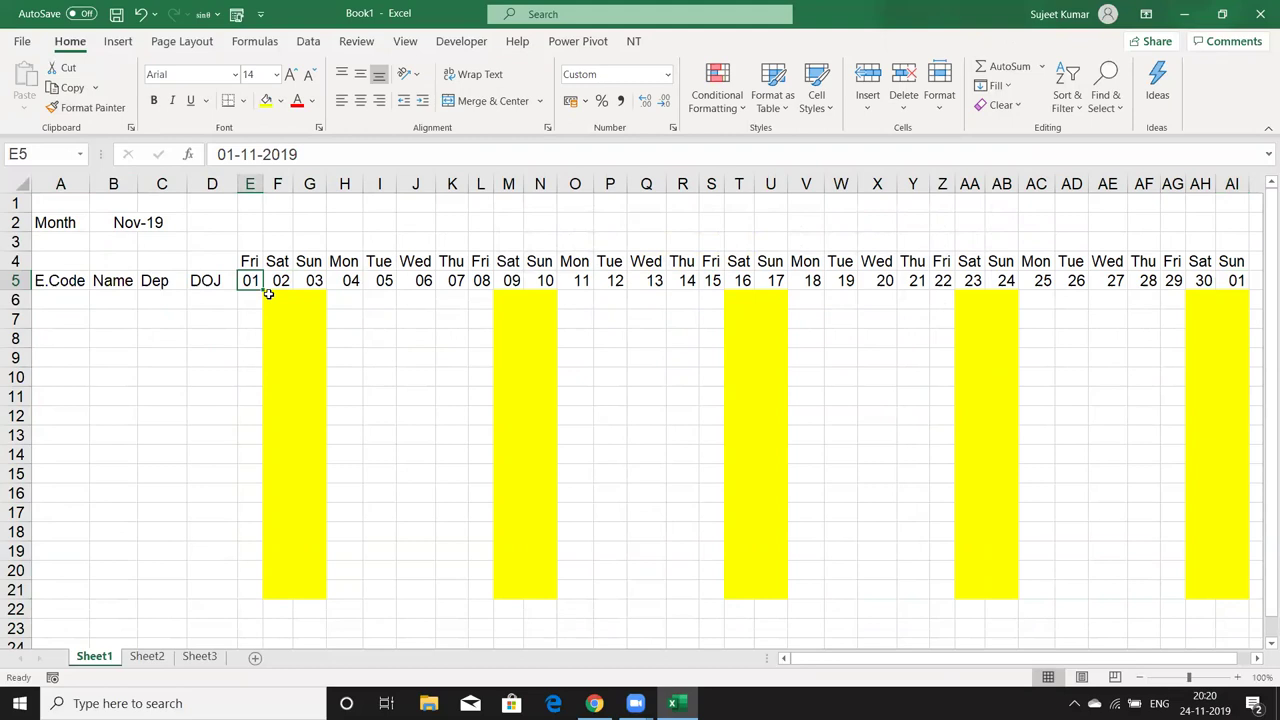
{"action": "type", "text": "2"}
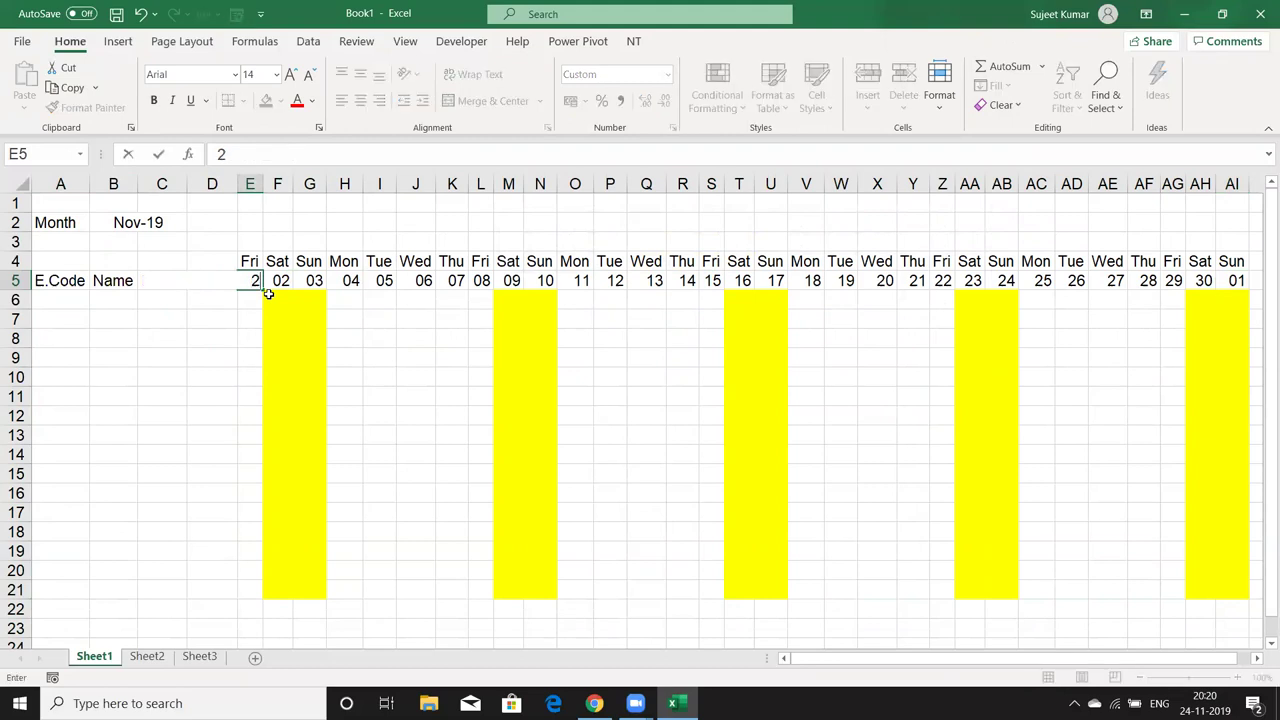
{"action": "key", "text": "BackSpace"}
{"action": "type", "text": "1/2"}
{"action": "key", "text": "Return"}
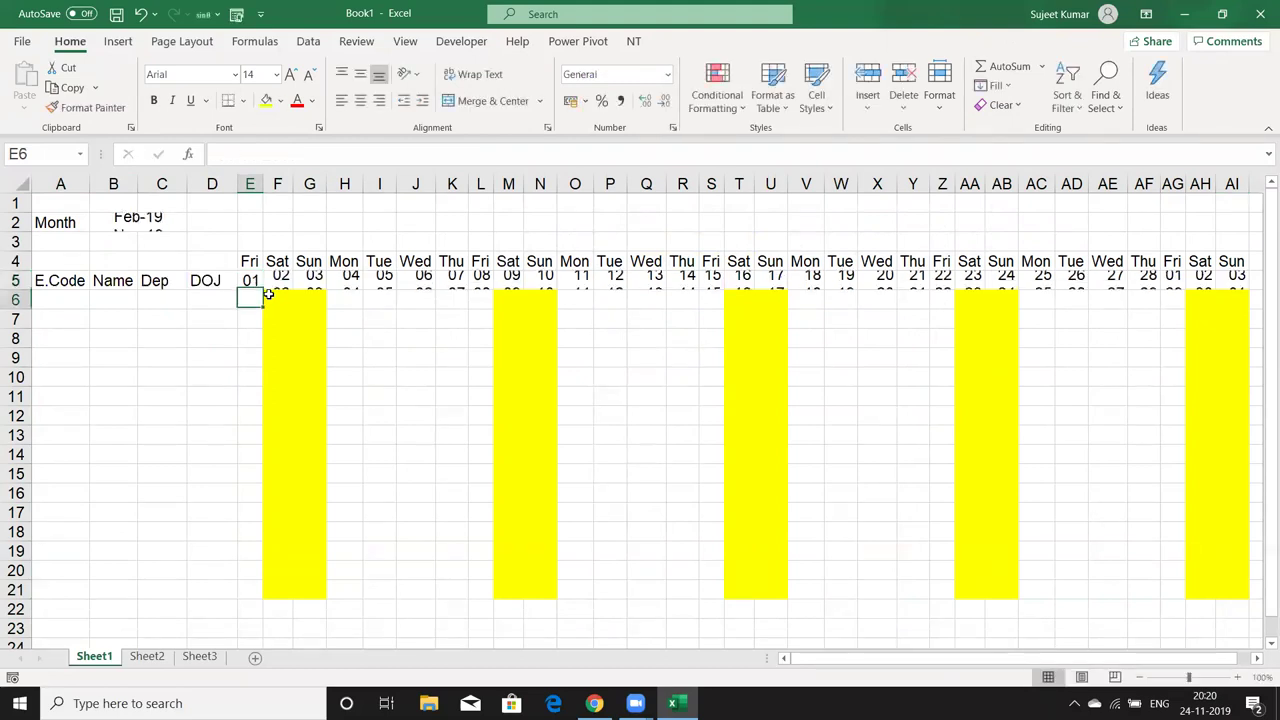
Review dates AF5:AI5, where days after the 28th spill over as 01–03
{"action": "key", "text": "Up"}
{"action": "key", "text": "Right"}
{"action": "key", "text": "Right"}
{"action": "key", "text": "Right"}
{"action": "key", "text": "Right"}
{"action": "key", "text": "Right"}
{"action": "key", "text": "Right"}
{"action": "key", "text": "Right"}
{"action": "key", "text": "Right"}
{"action": "key", "text": "Right"}
{"action": "key", "text": "Right"}
{"action": "key", "text": "Right"}
{"action": "key", "text": "Right"}
{"action": "key", "text": "Right"}
{"action": "key", "text": "Right"}
{"action": "key", "text": "Right"}
{"action": "key", "text": "Right"}
{"action": "key", "text": "Right"}
{"action": "key", "text": "Right"}
{"action": "key", "text": "Right"}
{"action": "key", "text": "Right"}
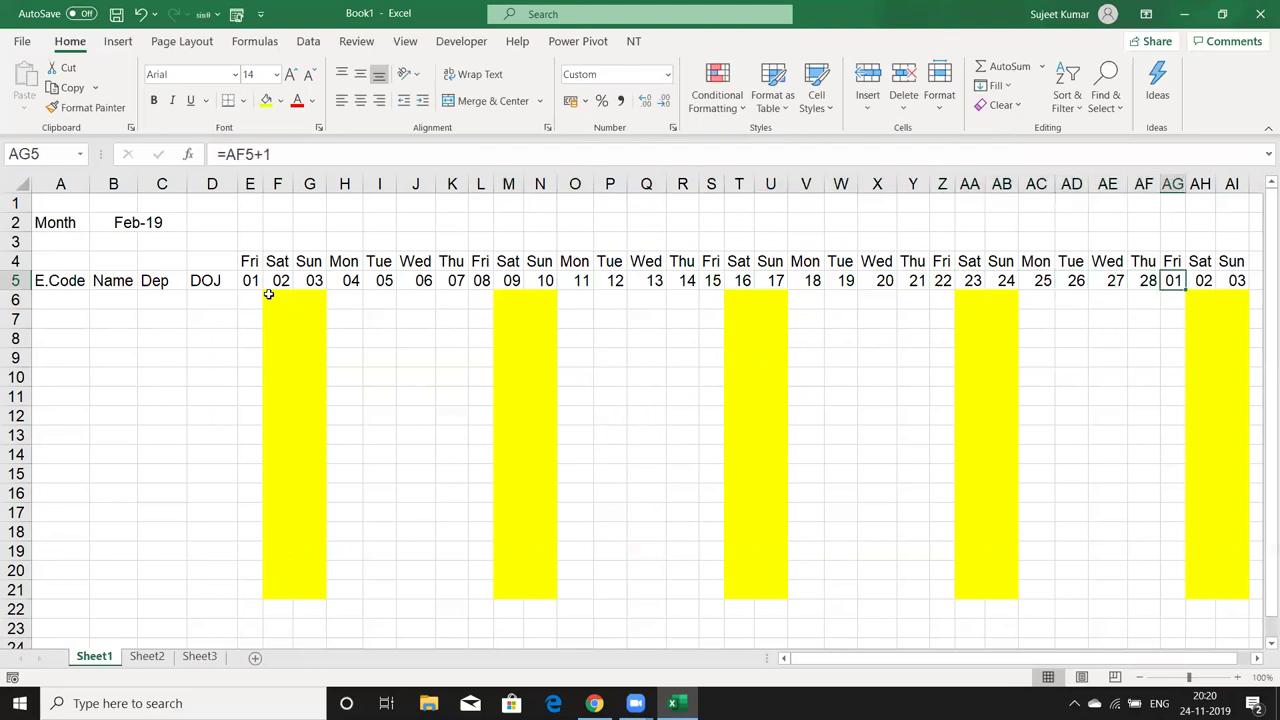
{"action": "key", "text": "Right"}
{"action": "key", "text": "Right"}
{"action": "key", "text": "Right"}
{"action": "key", "text": "Right"}
{"action": "key", "text": "Left"}
{"action": "key", "text": "Left"}
{"action": "key", "text": "Left"}
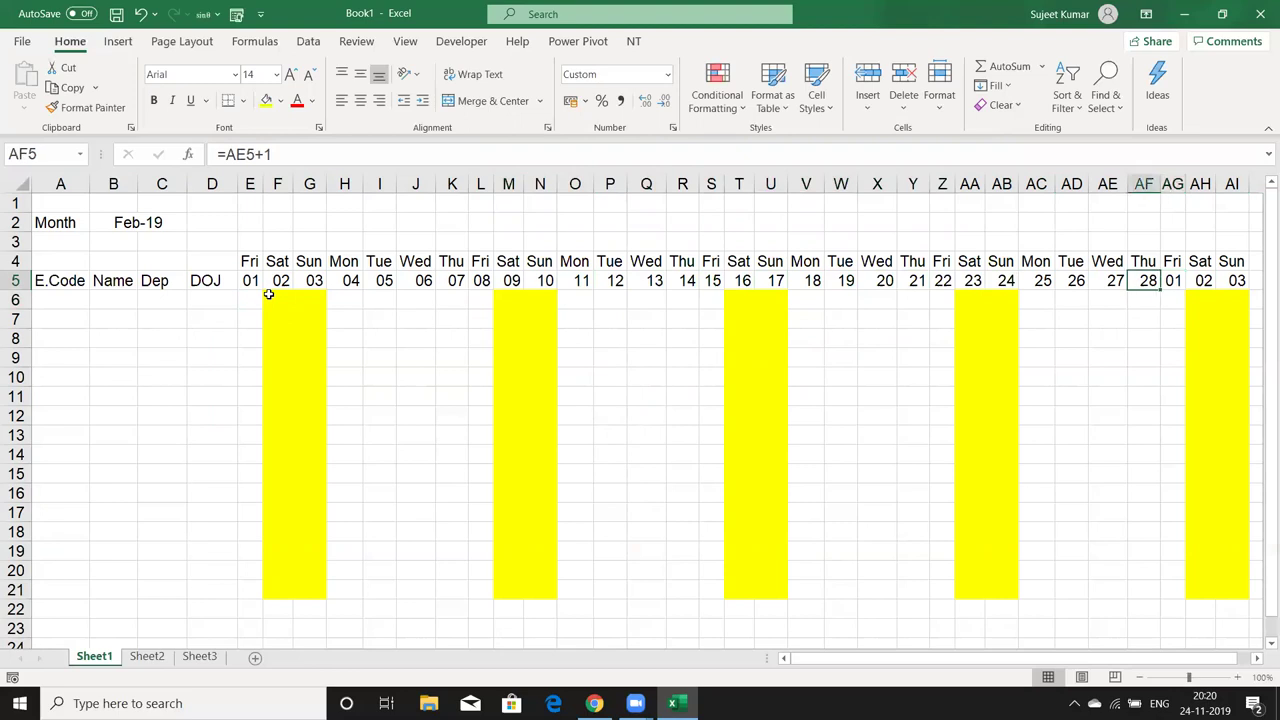
{"action": "key", "text": "Right"}
{"action": "key", "text": "Right"}
{"action": "key", "text": "Right"}
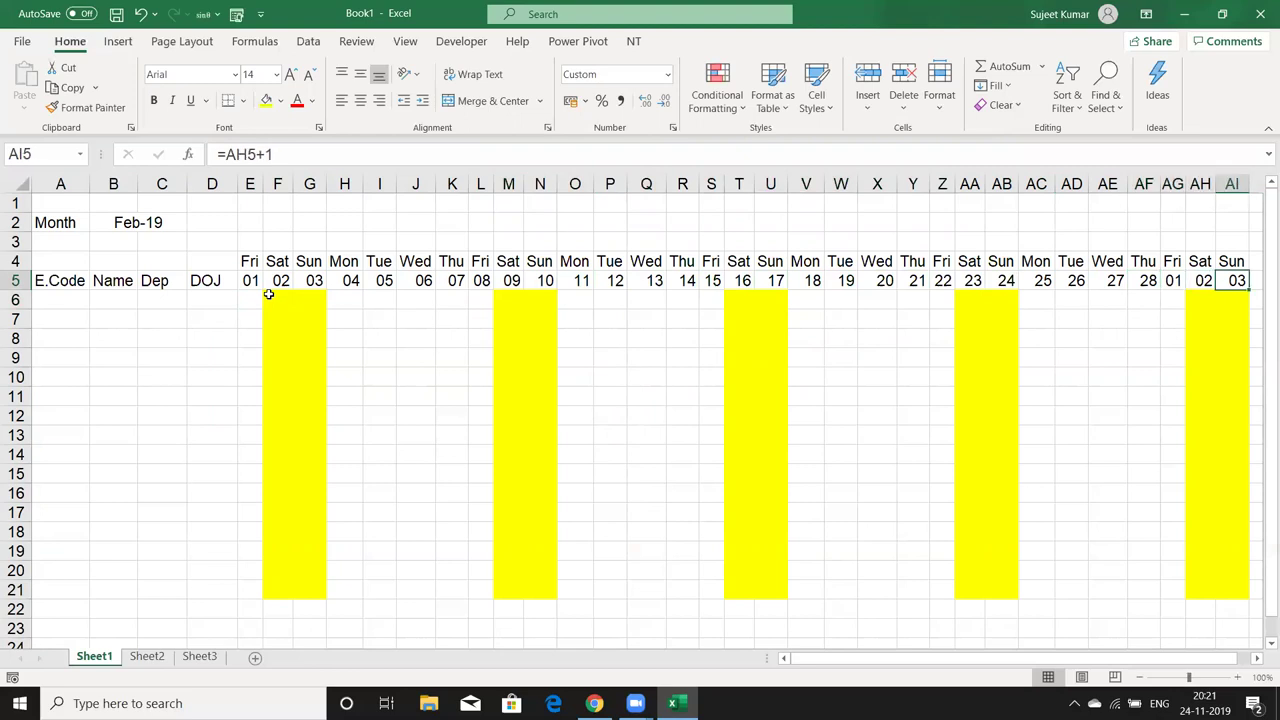
{"action": "key", "text": "Left"}
{"action": "key", "text": "Left"}
{"action": "key", "text": "Left"}
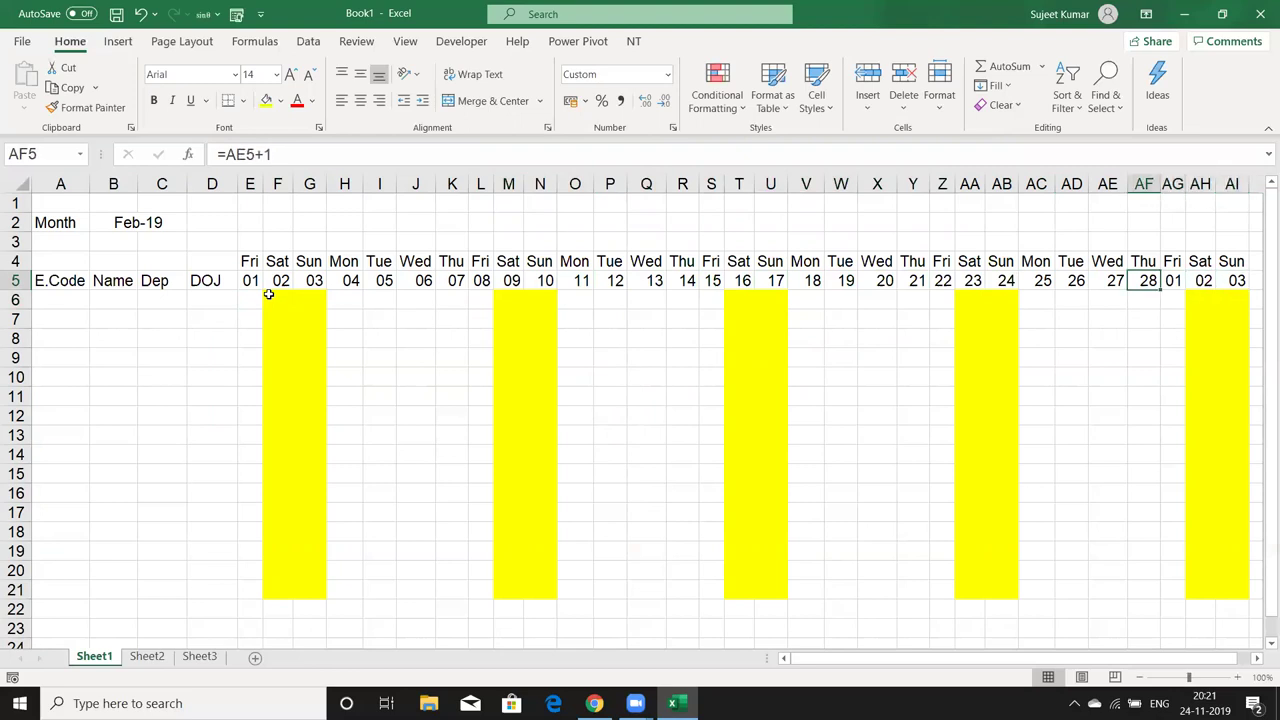
{"action": "key", "text": "Right"}
{"action": "key", "text": "Right"}
{"action": "key", "text": "Right"}
{"action": "key", "text": "Left"}
{"action": "key", "text": "Left"}
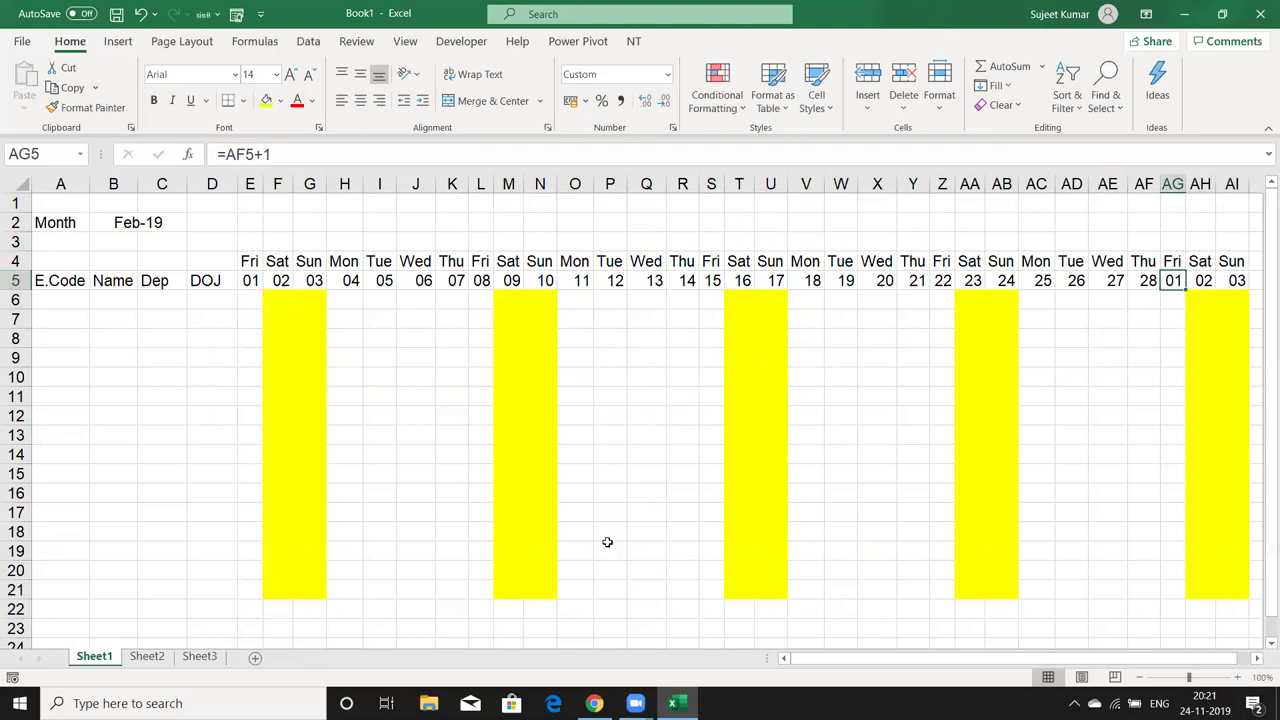
{"action": "left_click", "coordinate": [82, 343]}
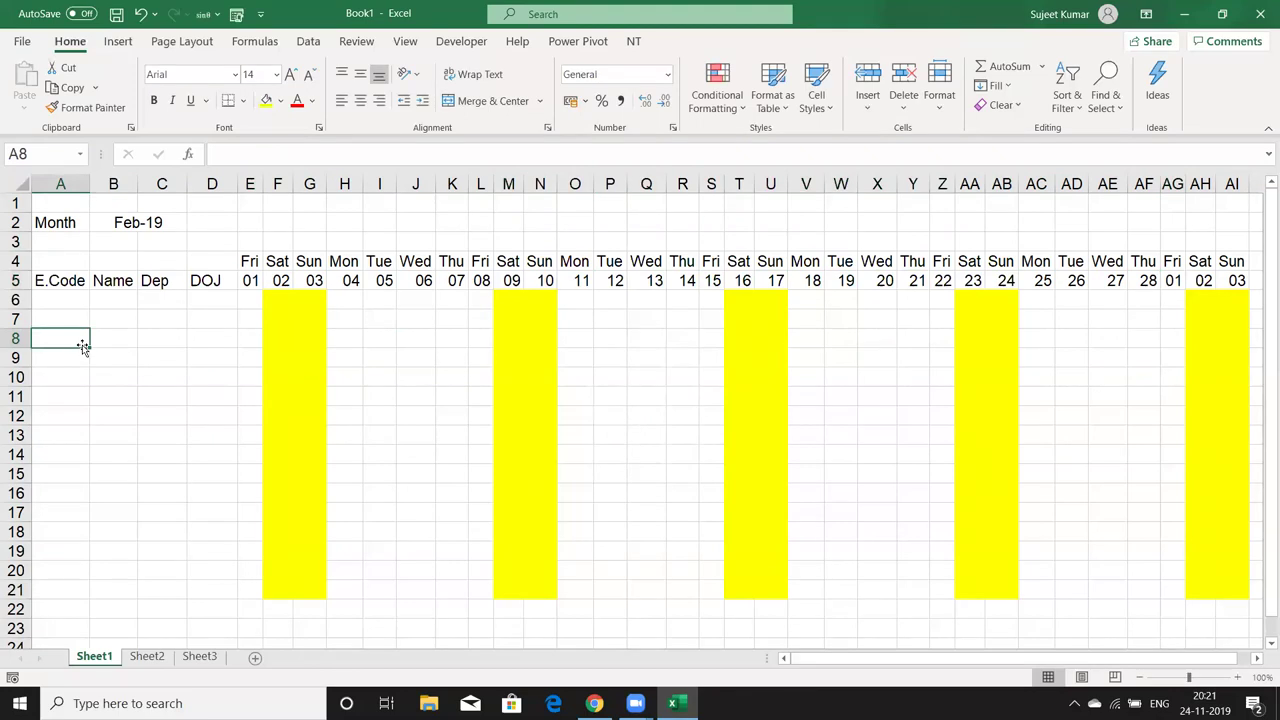
{"action": "type", "text": "=eo"}
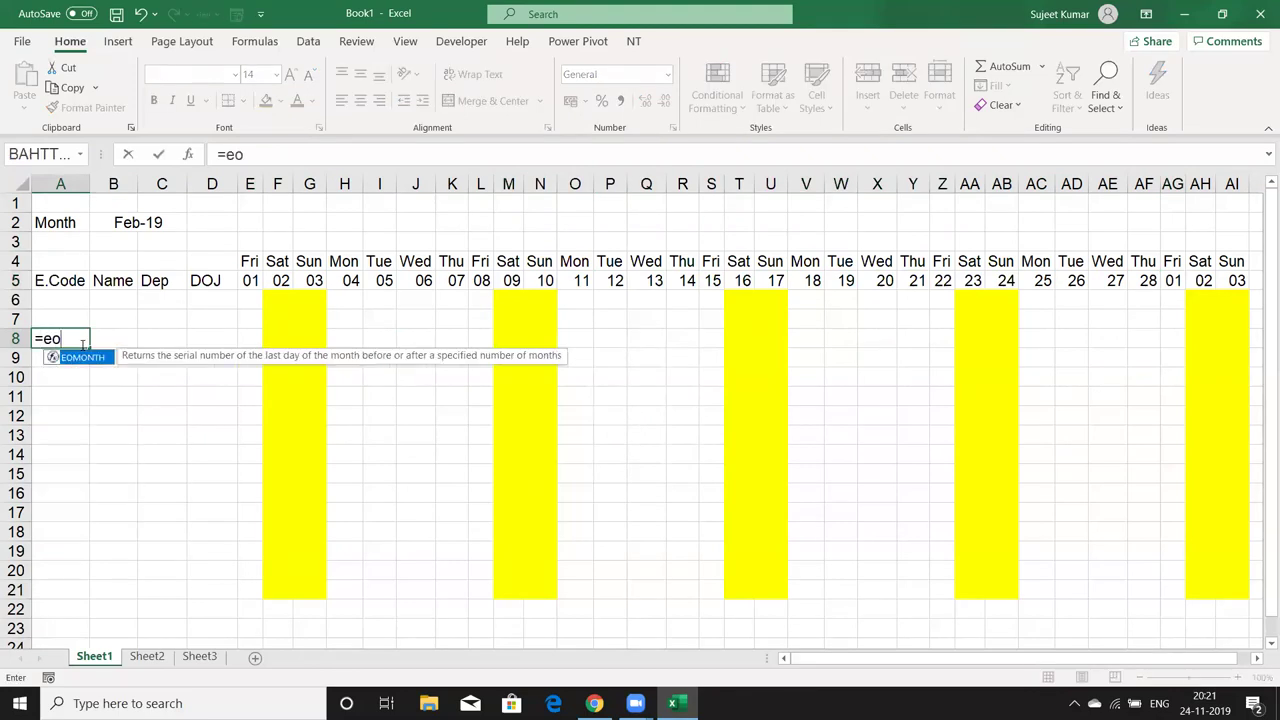
{"action": "key", "text": "Tab"}
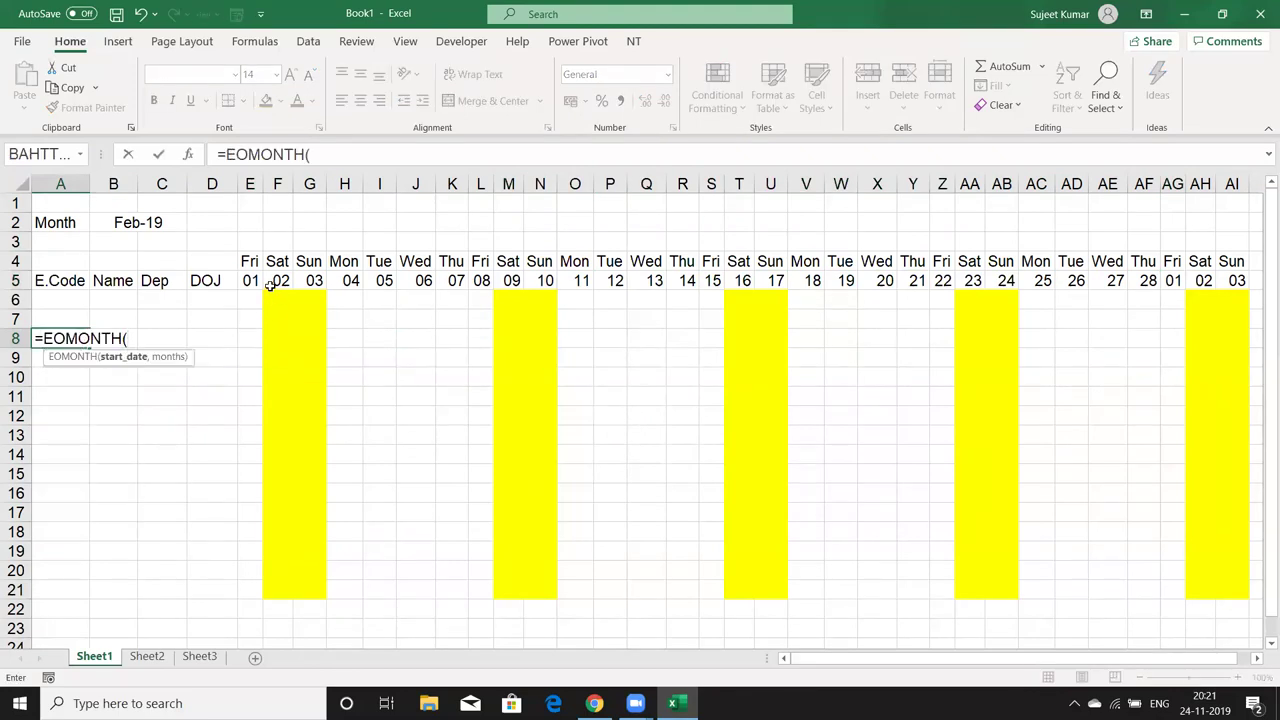
{"action": "left_click", "coordinate": [273, 283]}
{"action": "type", "text": ","}
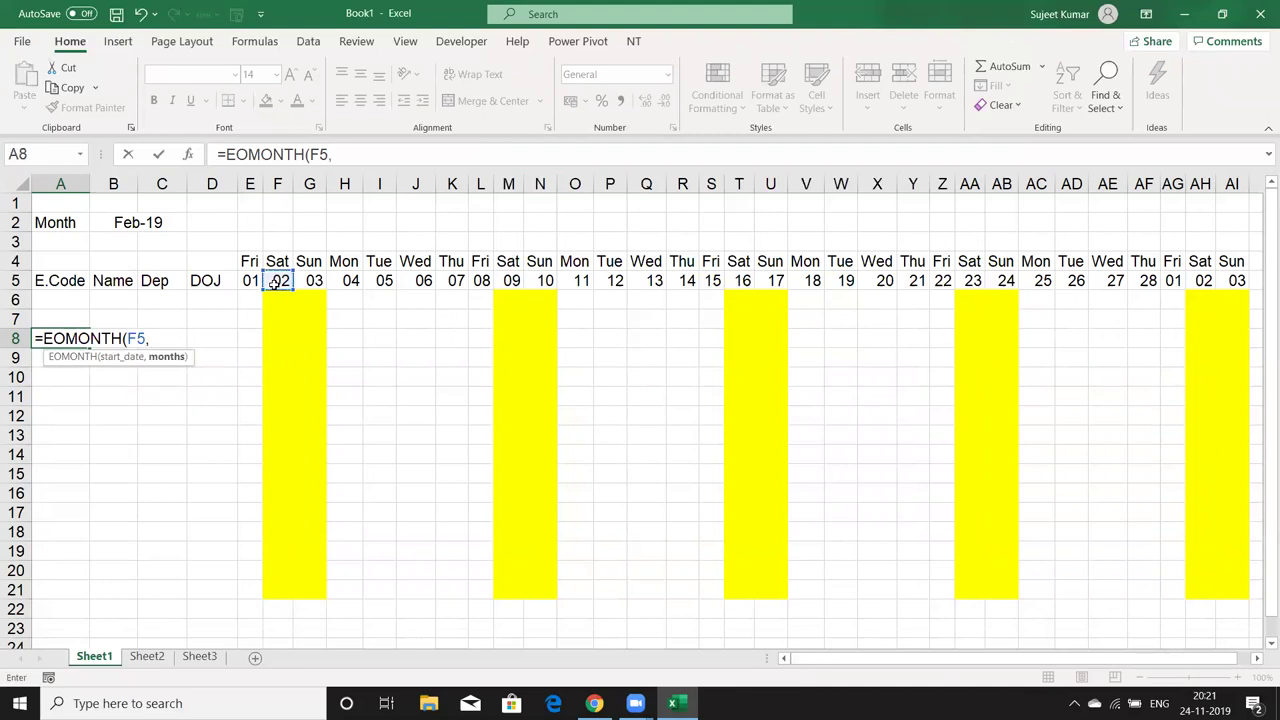
{"action": "type", "text": "0"}
{"action": "key", "text": "Return"}
{"action": "key", "text": "Up"}
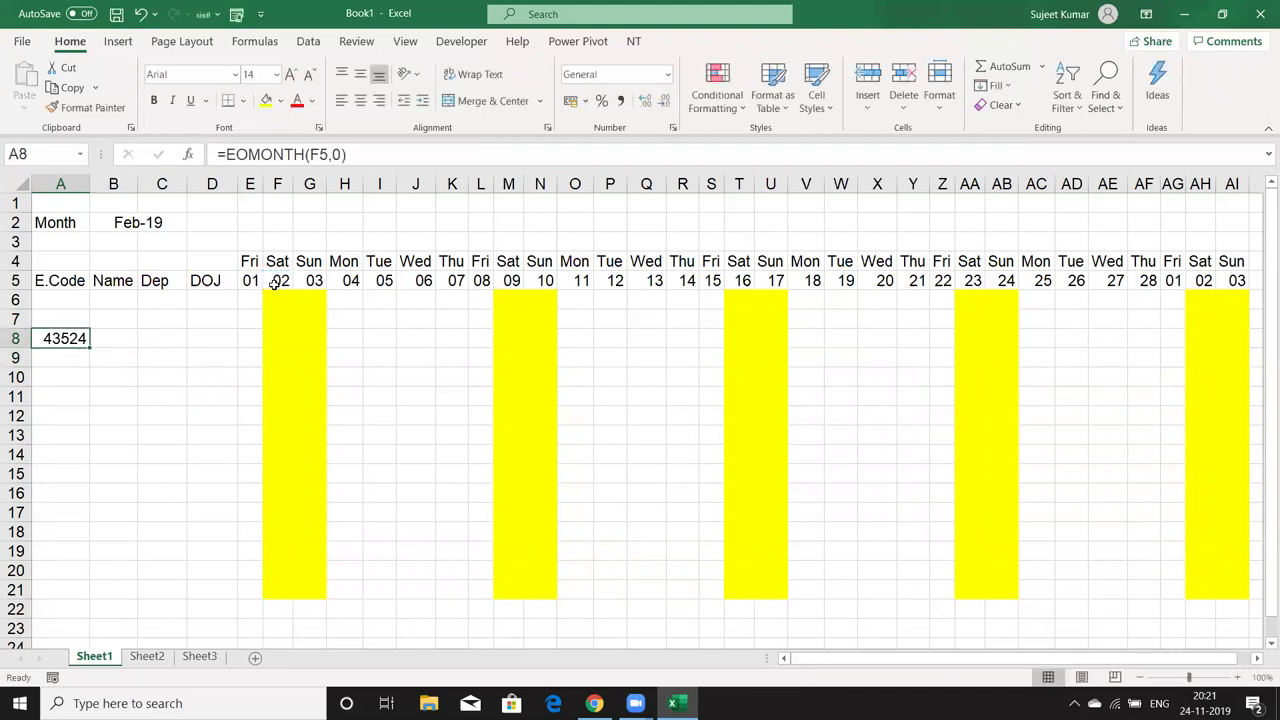
{"action": "key", "text": "ctrl+shift+3"}
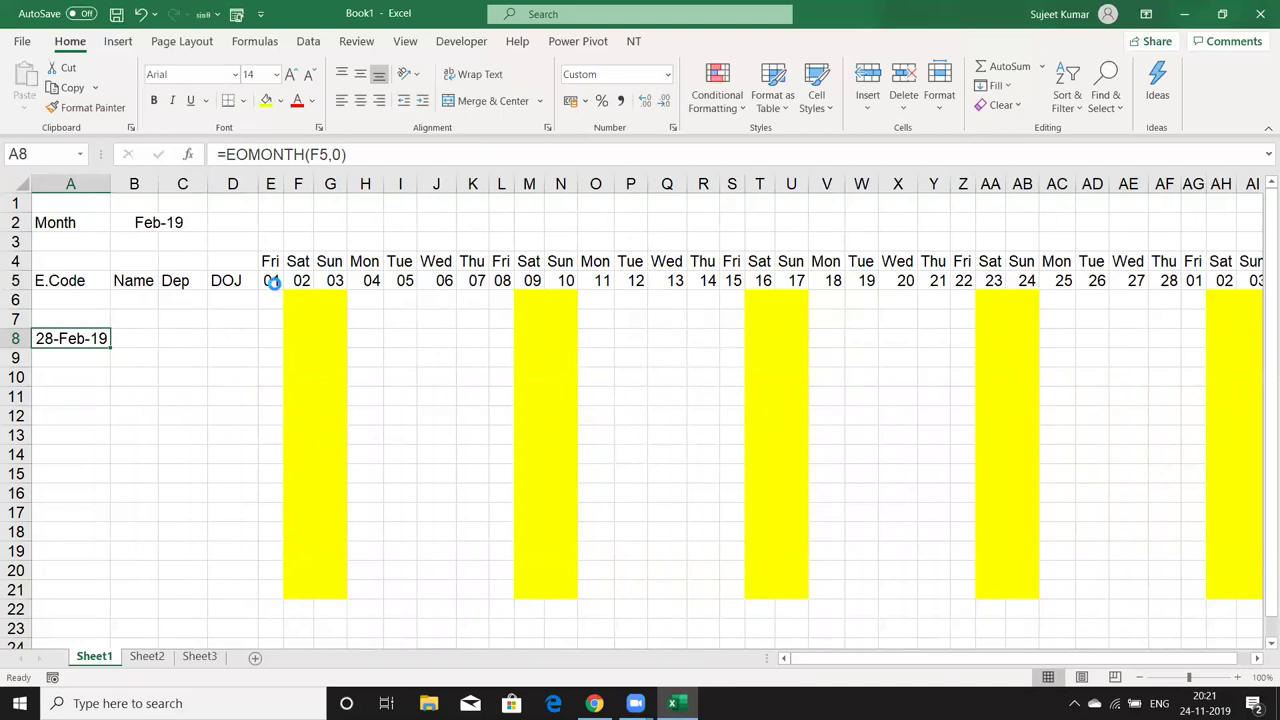
{"action": "key", "text": "ctrl+z"}
{"action": "key", "text": "ctrl+z"}
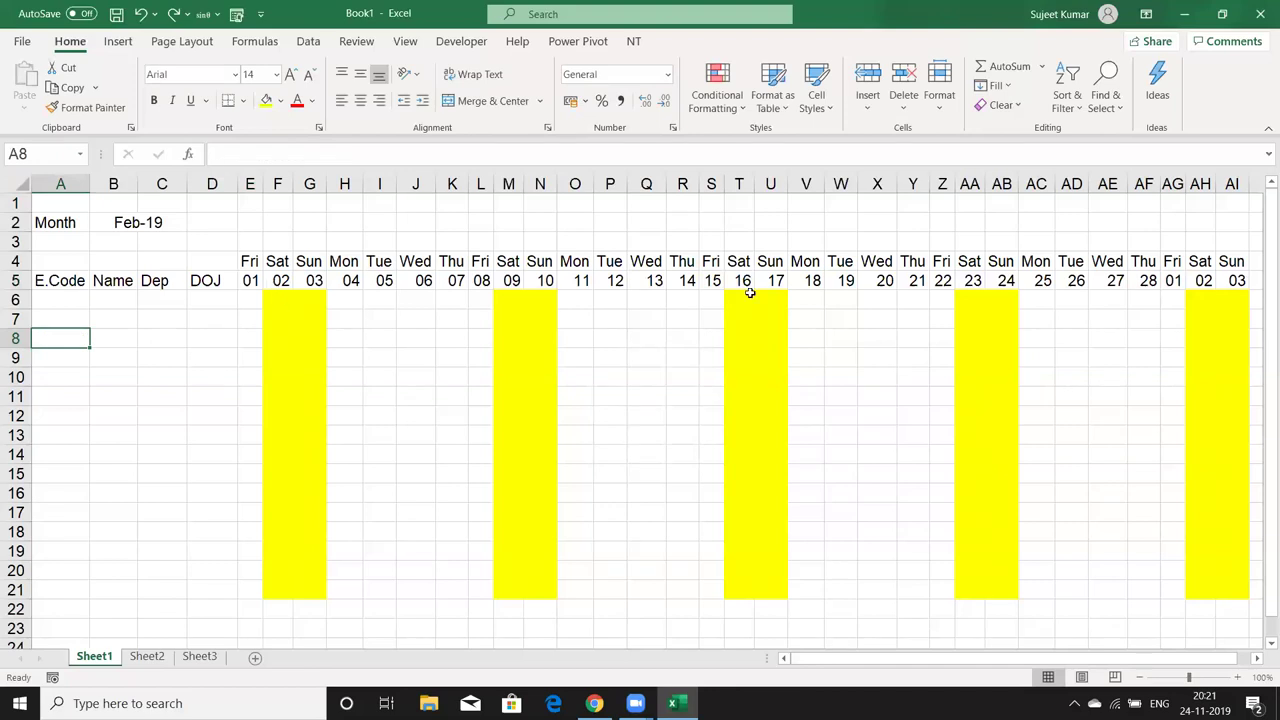
Begin rewriting AG5 as an IF testing whether EOMONTH(E5,0) is before the next date
{"action": "left_click", "coordinate": [1174, 284]}
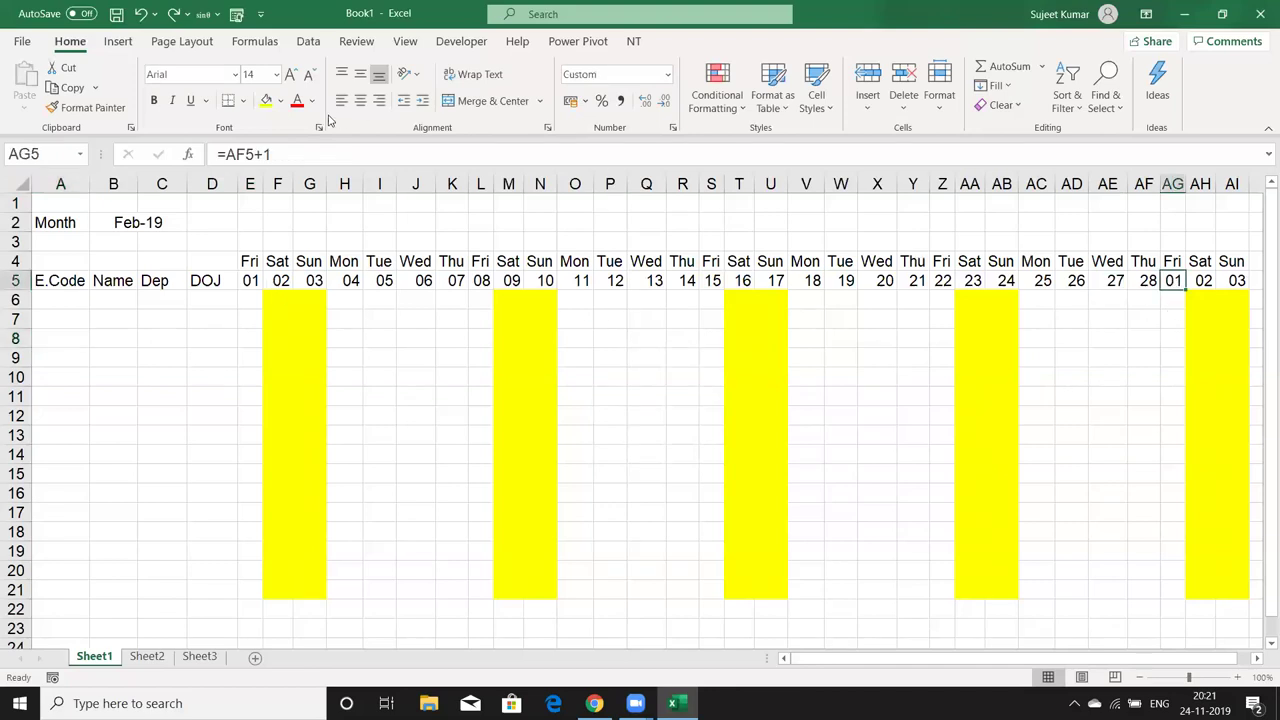
{"action": "left_click", "coordinate": [230, 155]}
{"action": "type", "text": "if"}
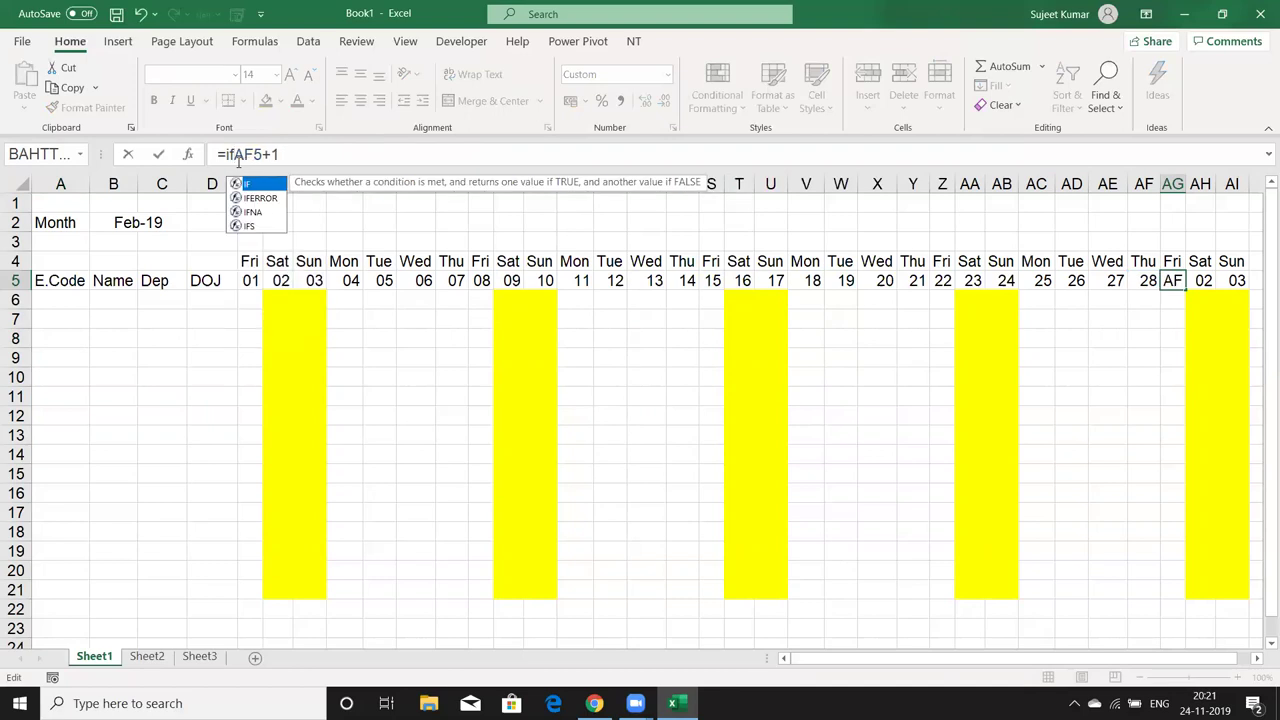
{"action": "key", "text": "Tab"}
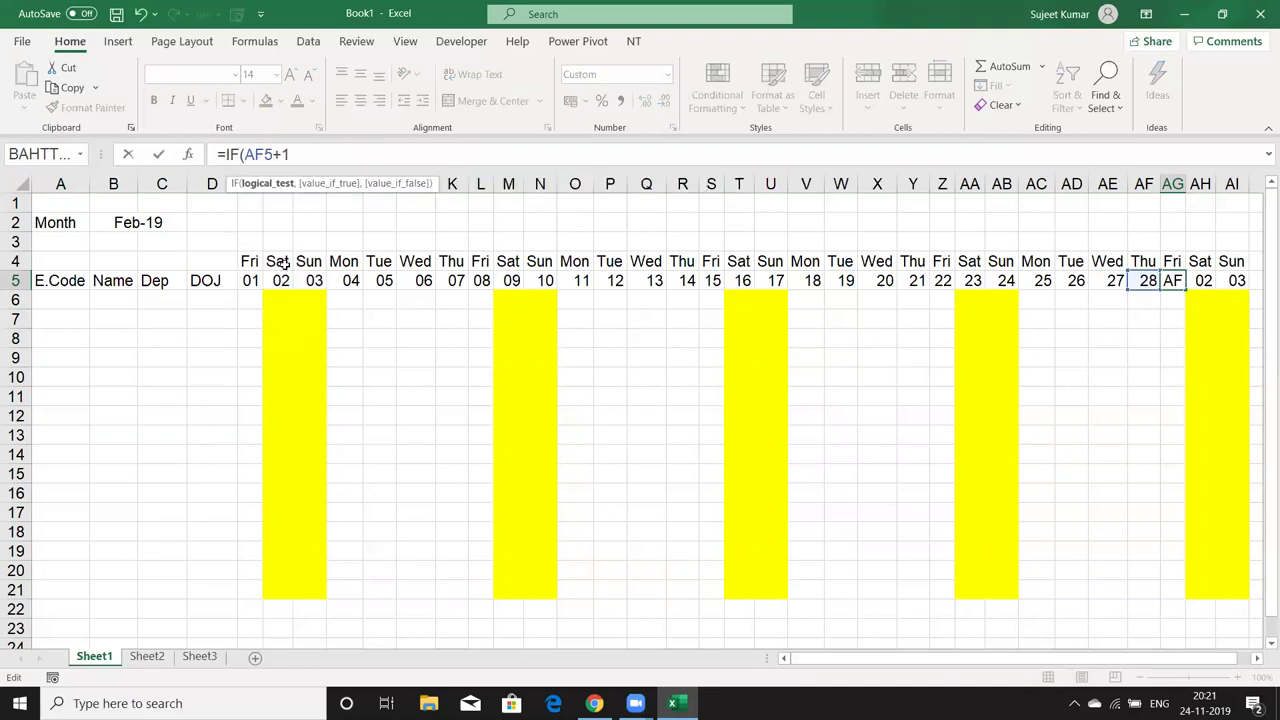
{"action": "type", "text": "eo"}
{"action": "key", "text": "Tab"}
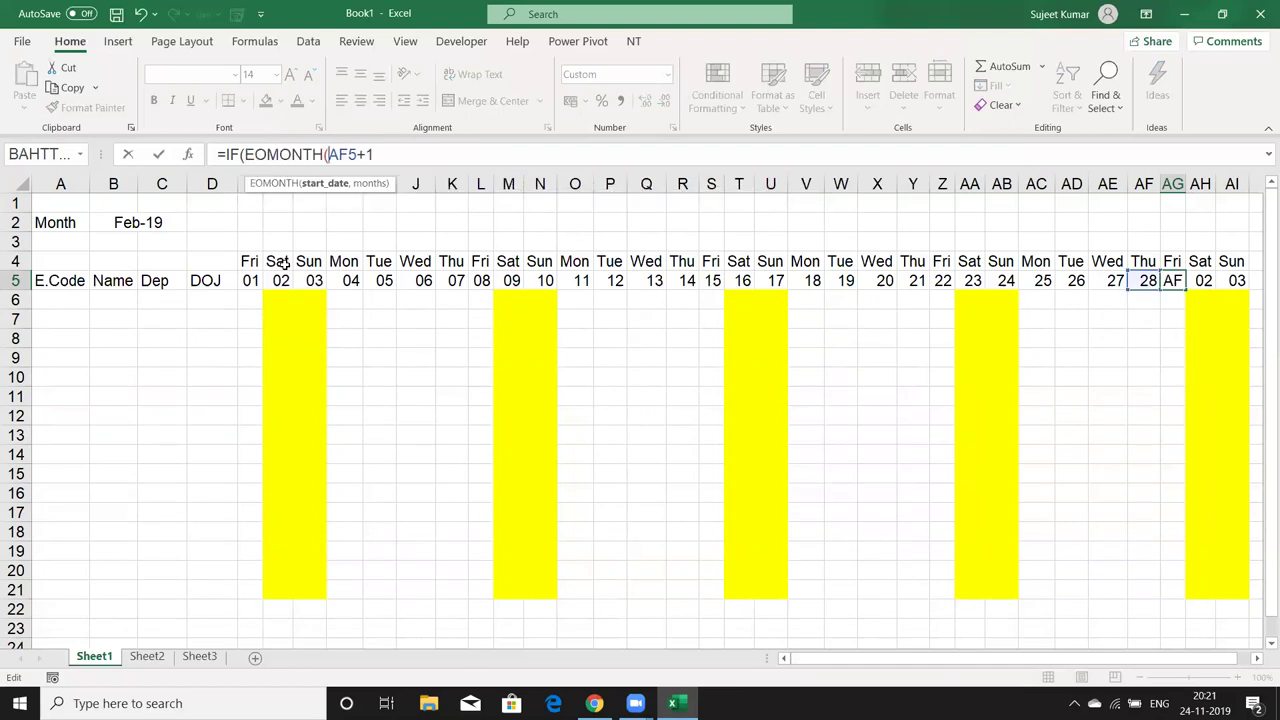
{"action": "left_click", "coordinate": [258, 282]}
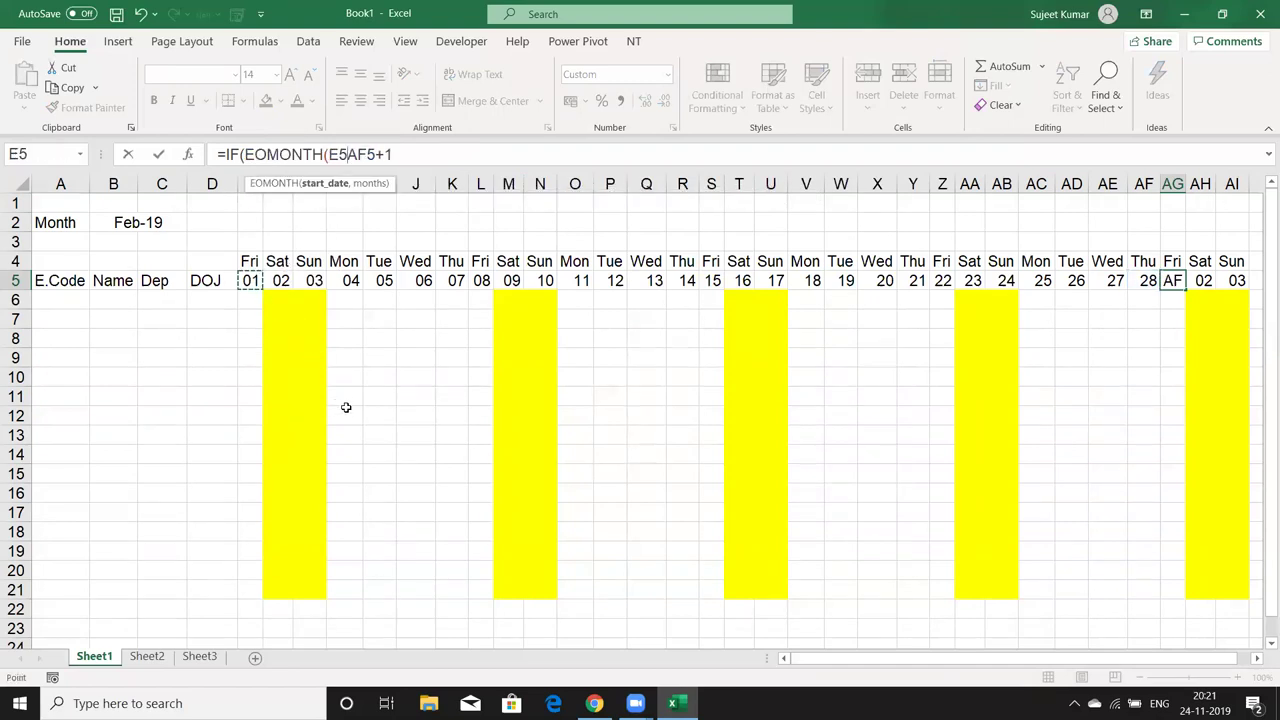
{"action": "type", "text": ","}
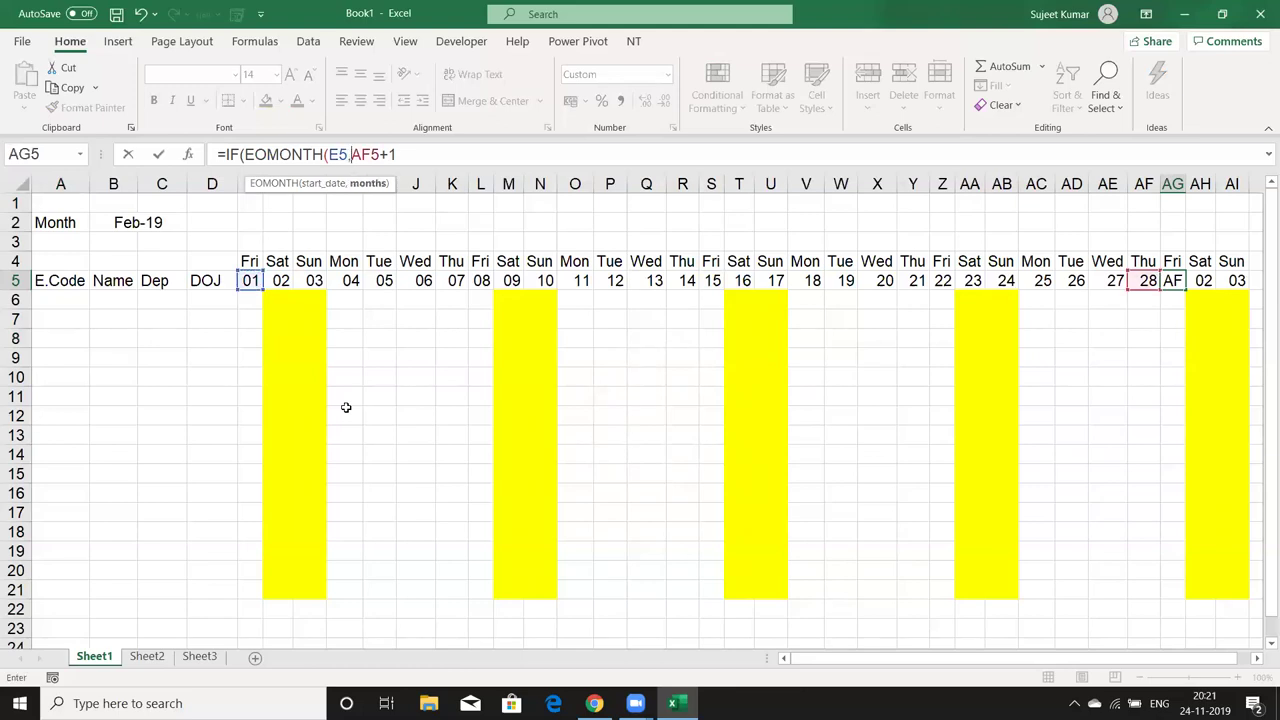
{"action": "type", "text": "0"}
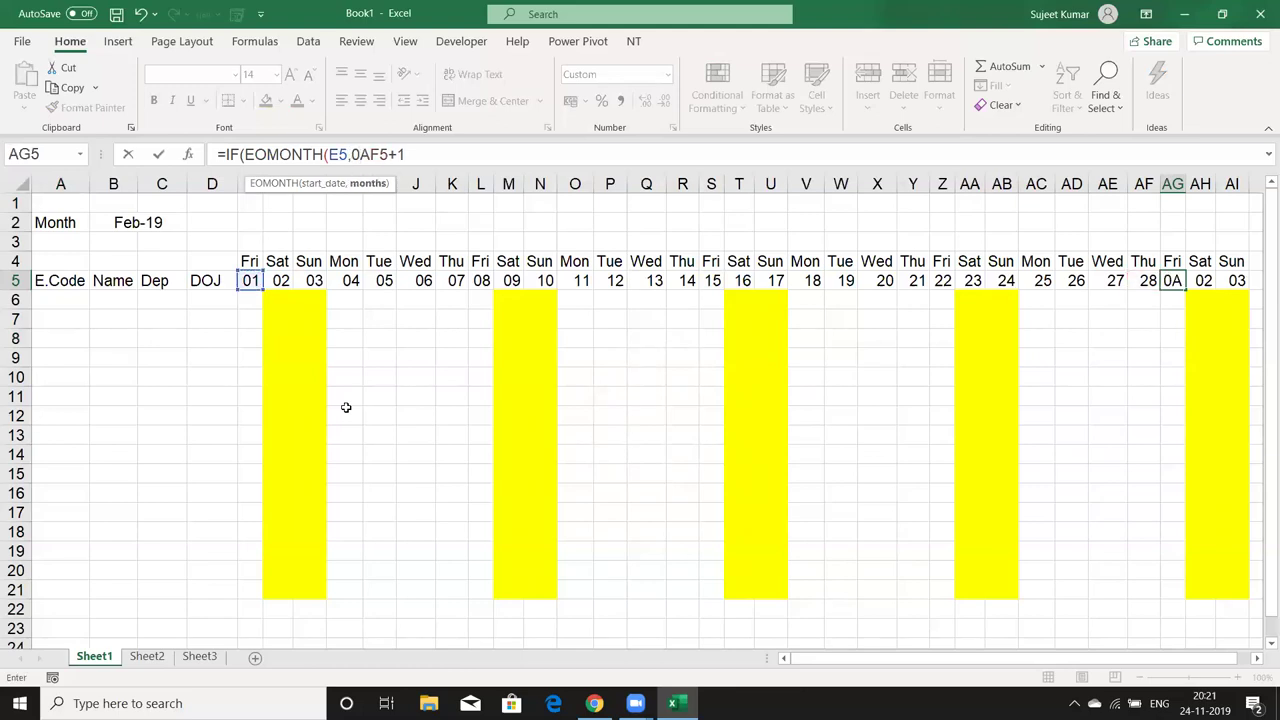
{"action": "type", "text": ")>"}
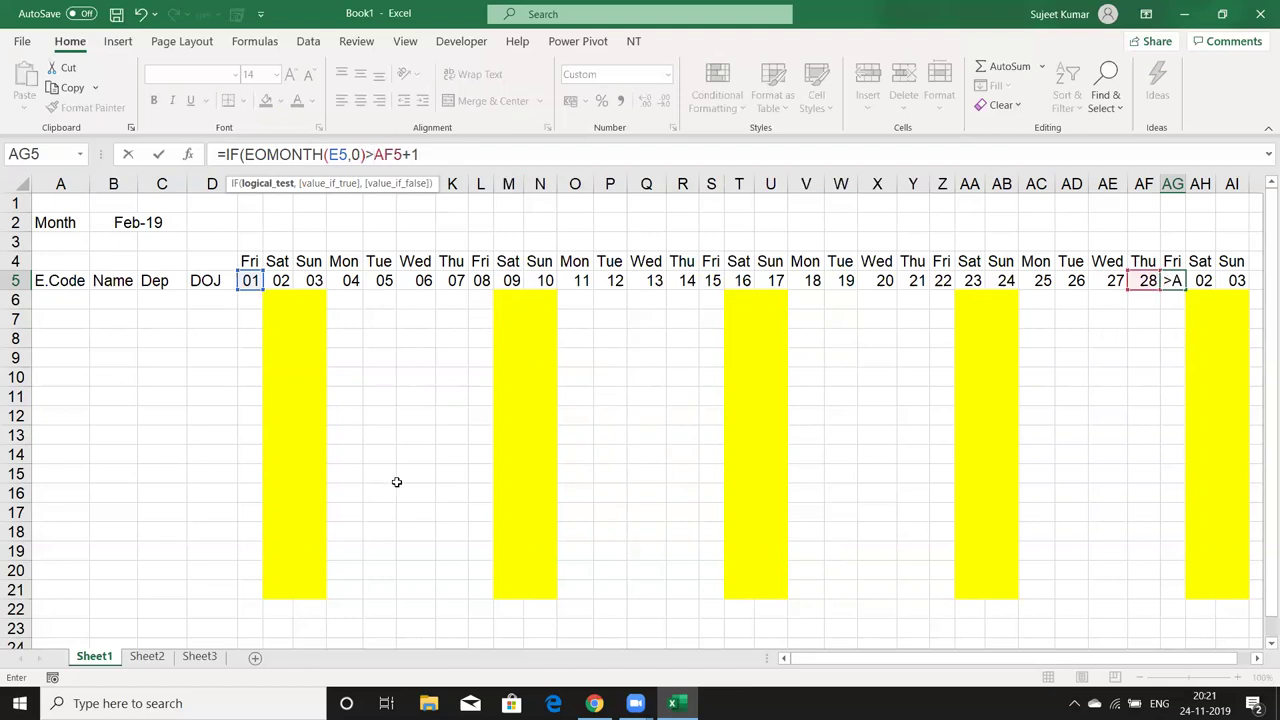
{"action": "key", "text": "BackSpace"}
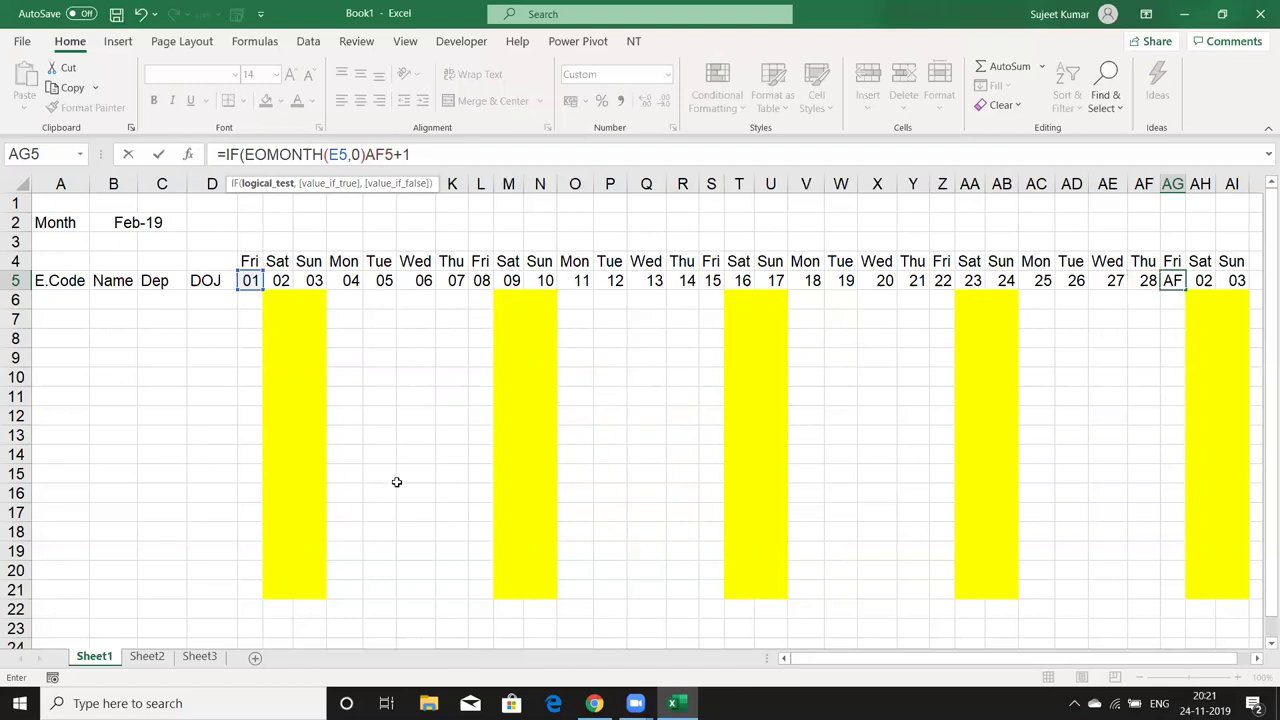
{"action": "type", "text": "<"}
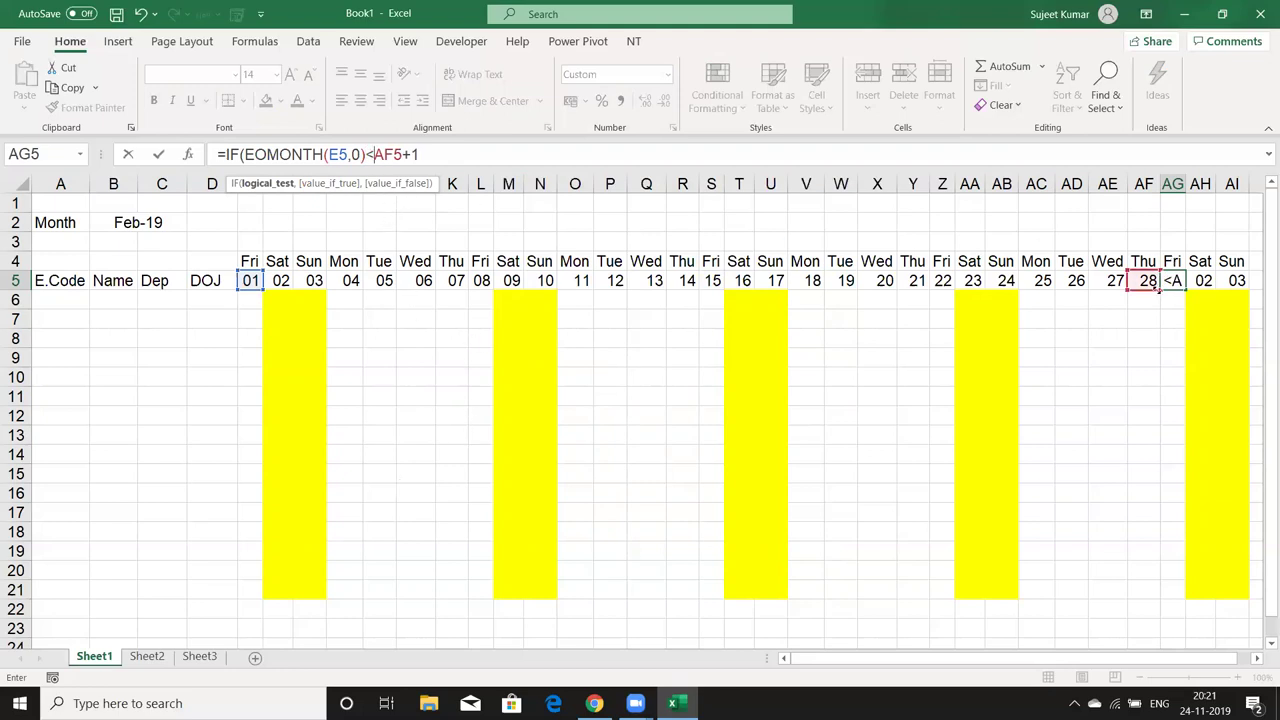
{"action": "left_click", "coordinate": [561, 150]}
{"action": "type", "text": ",\"\""}
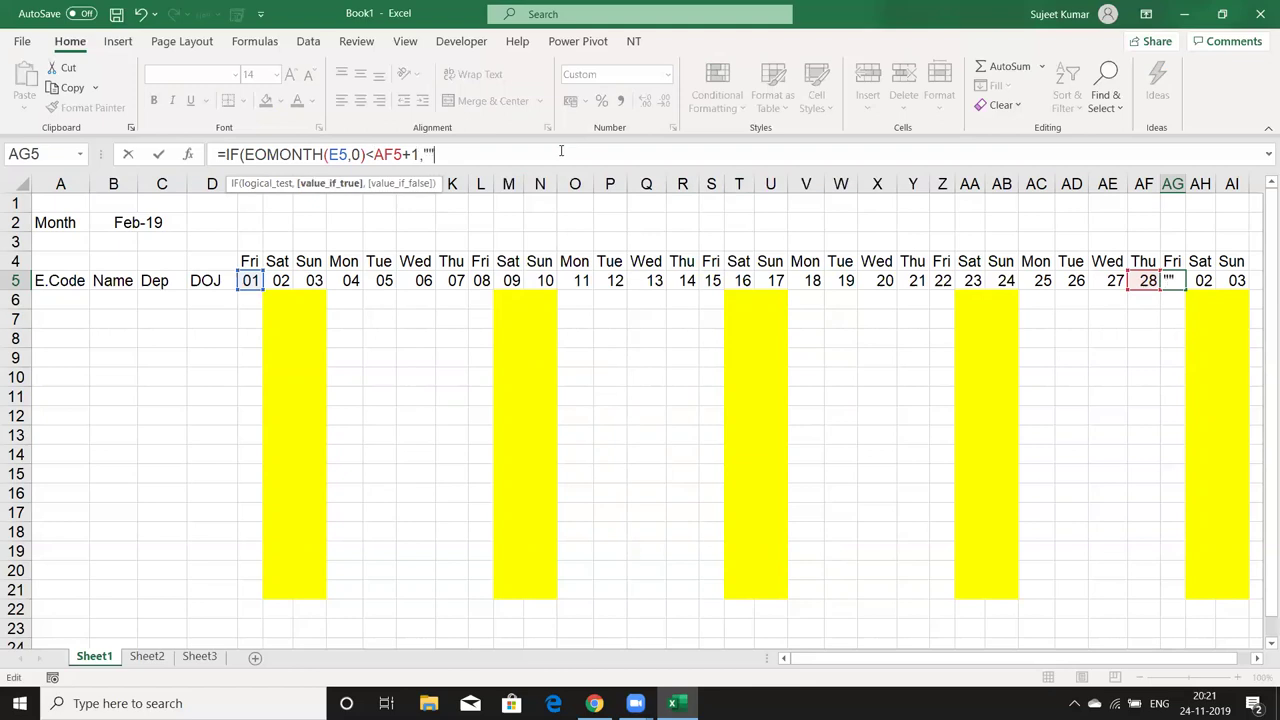
Finish AG5 as =IF(EOMONTH(E5,0)<AF5+1,"",AF5+1), declining Excel's suggested correction
{"action": "left_click", "coordinate": [1146, 284]}
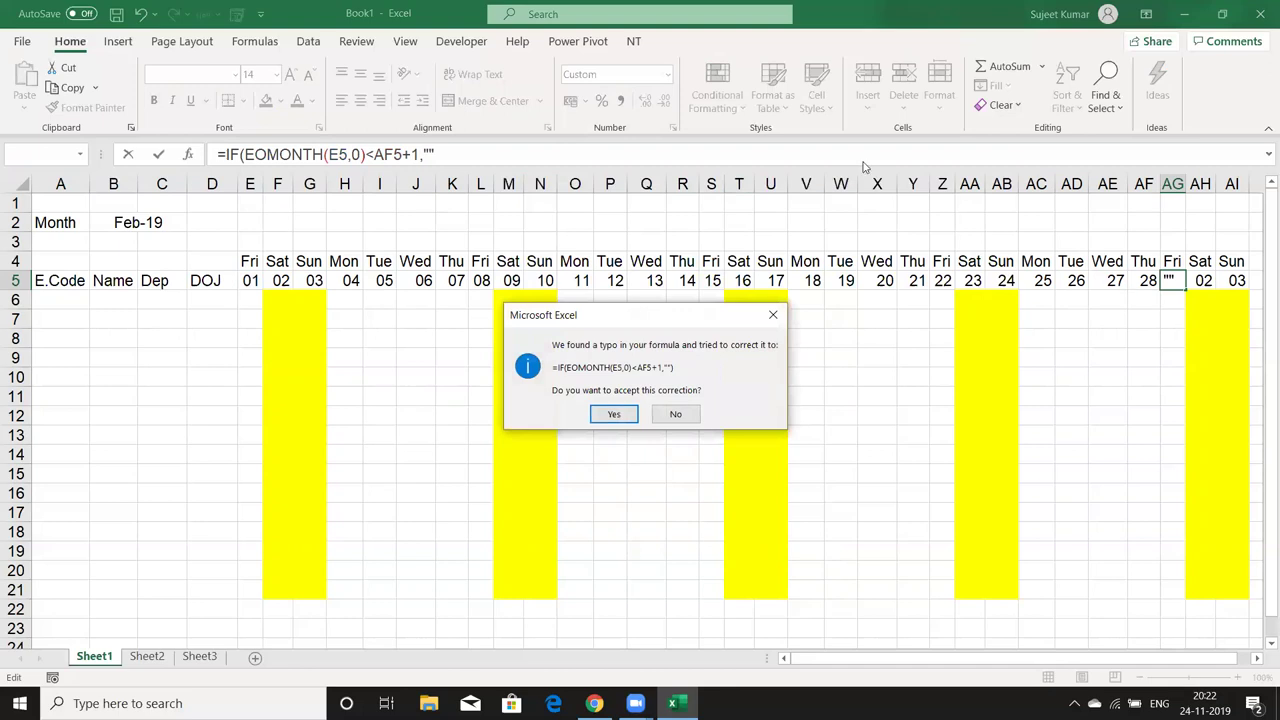
{"action": "key", "text": "n"}
{"action": "key", "text": "Return"}
{"action": "left_click", "coordinate": [535, 150]}
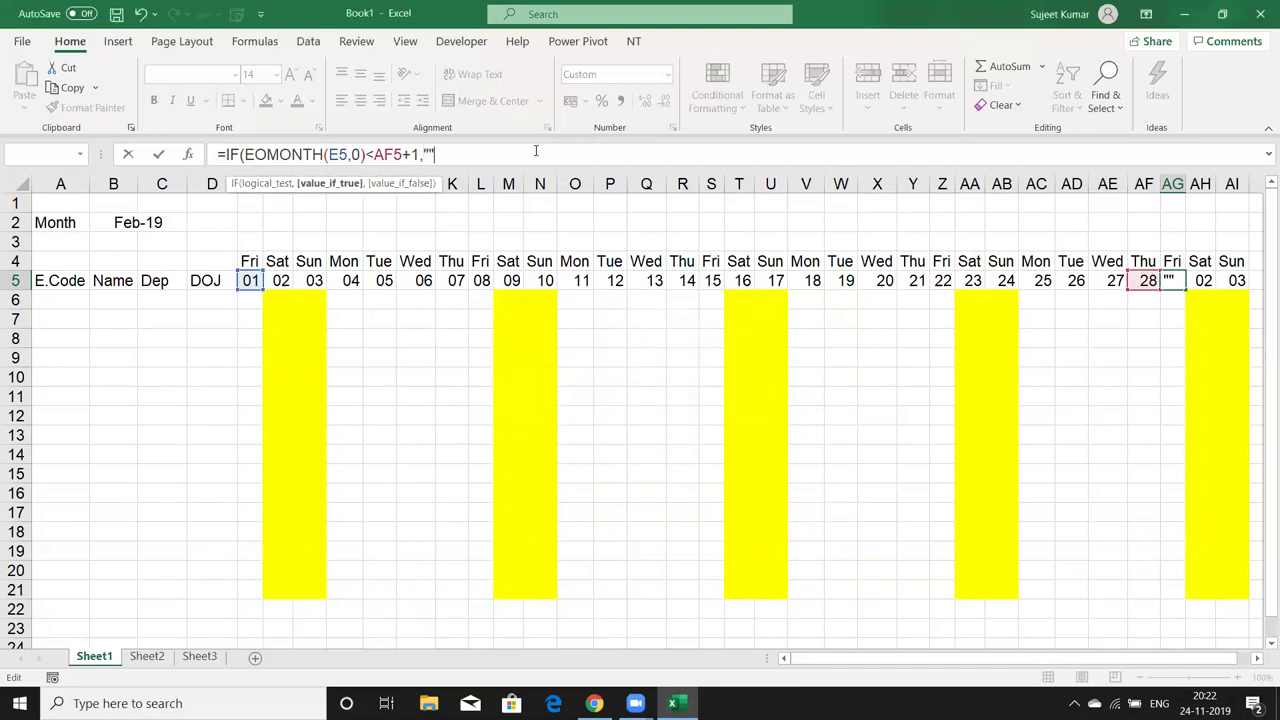
{"action": "type", "text": ","}
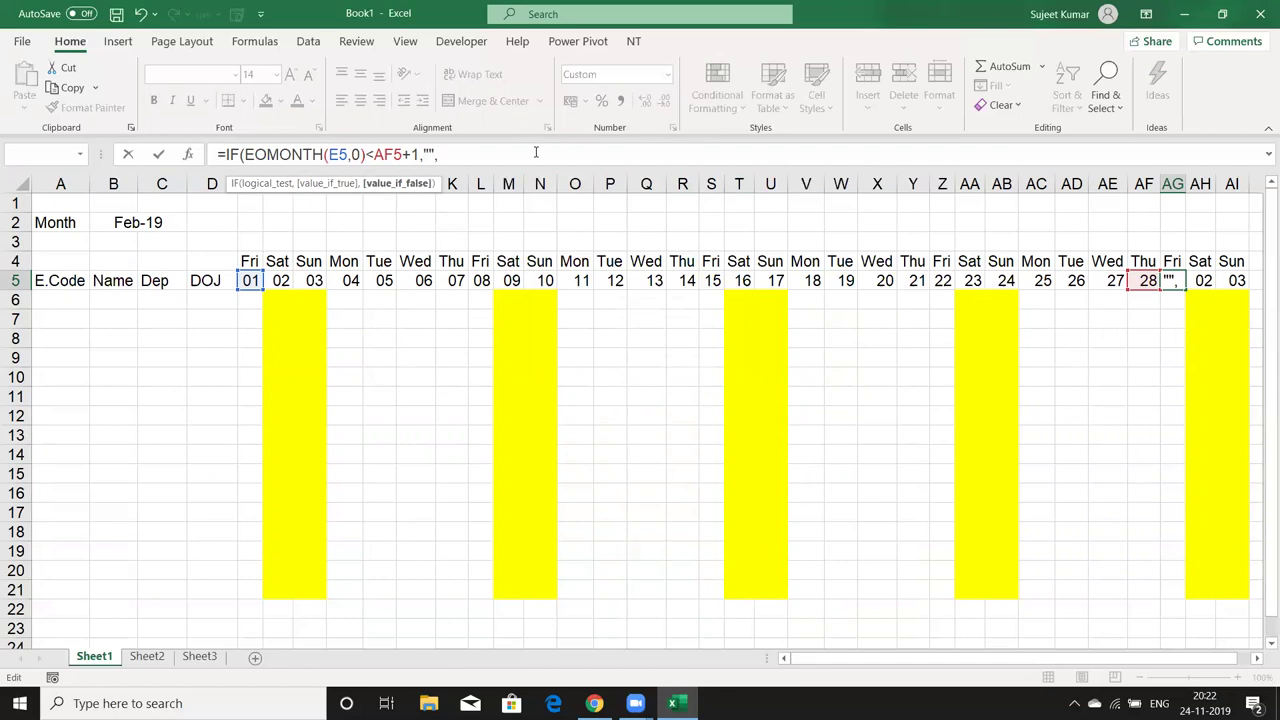
{"action": "left_click", "coordinate": [1141, 279]}
{"action": "type", "text": "+1"}
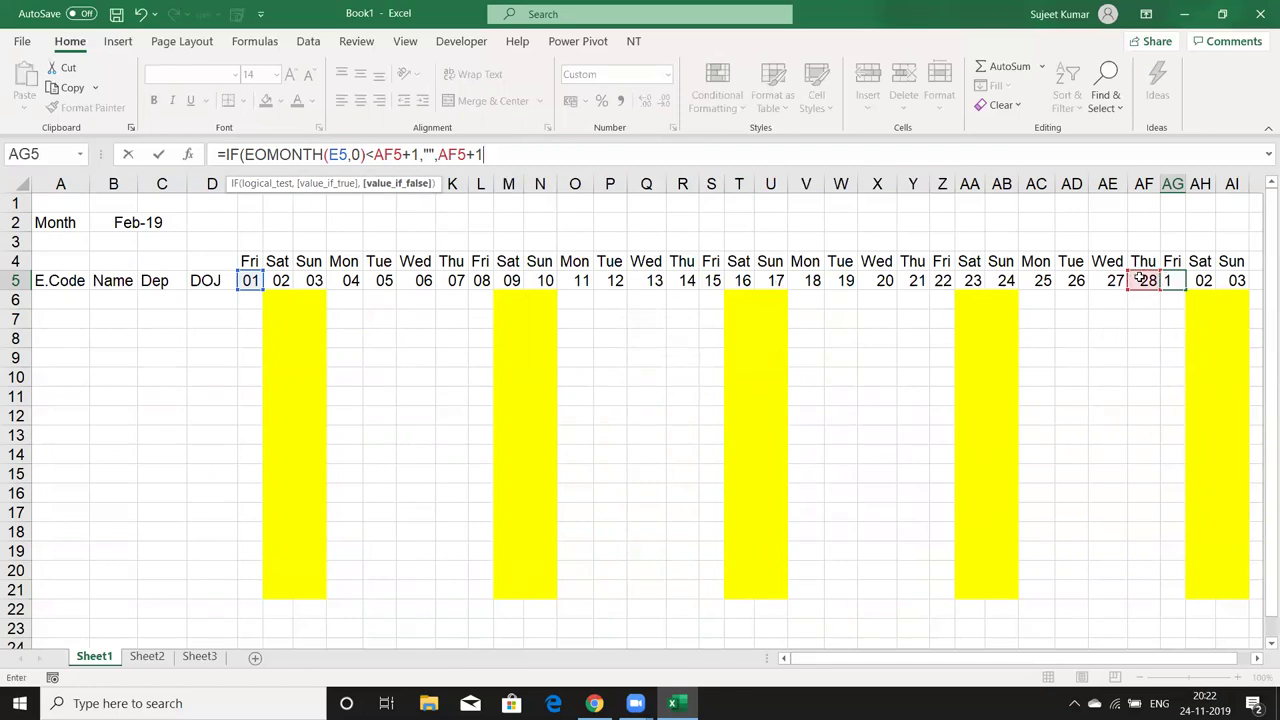
{"action": "key", "text": "Return"}
{"action": "key", "text": "Return"}
{"action": "key", "text": "Up"}
{"action": "key", "text": "ctrl+Right"}
{"action": "key", "text": "ctrl+Left"}
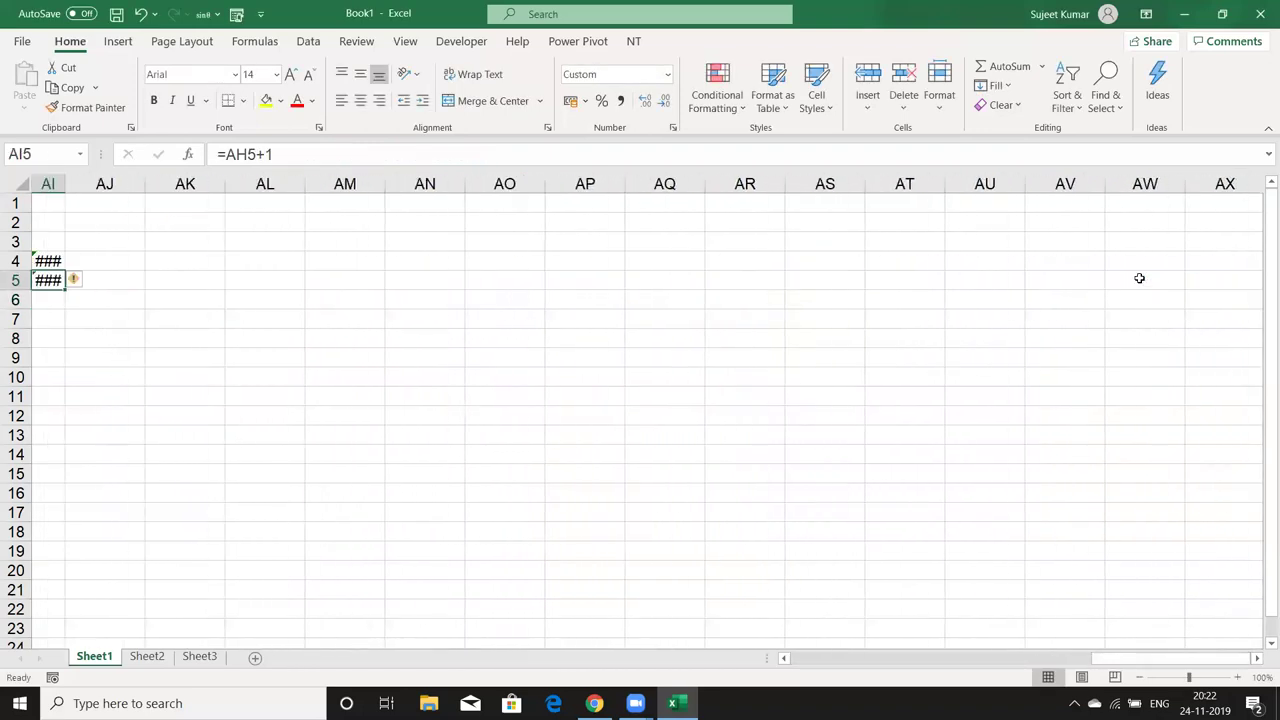
{"action": "key", "text": "ctrl+Left"}
{"action": "key", "text": "Right"}
{"action": "key", "text": "Right"}
{"action": "key", "text": "Right"}
{"action": "key", "text": "Right"}
{"action": "key", "text": "Right"}
{"action": "key", "text": "Right"}
{"action": "key", "text": "Right"}
{"action": "key", "text": "Right"}
{"action": "key", "text": "Right"}
{"action": "key", "text": "Right"}
{"action": "key", "text": "Right"}
{"action": "key", "text": "Right"}
{"action": "key", "text": "Right"}
{"action": "key", "text": "shift+Right"}
{"action": "key", "text": "shift+Right"}
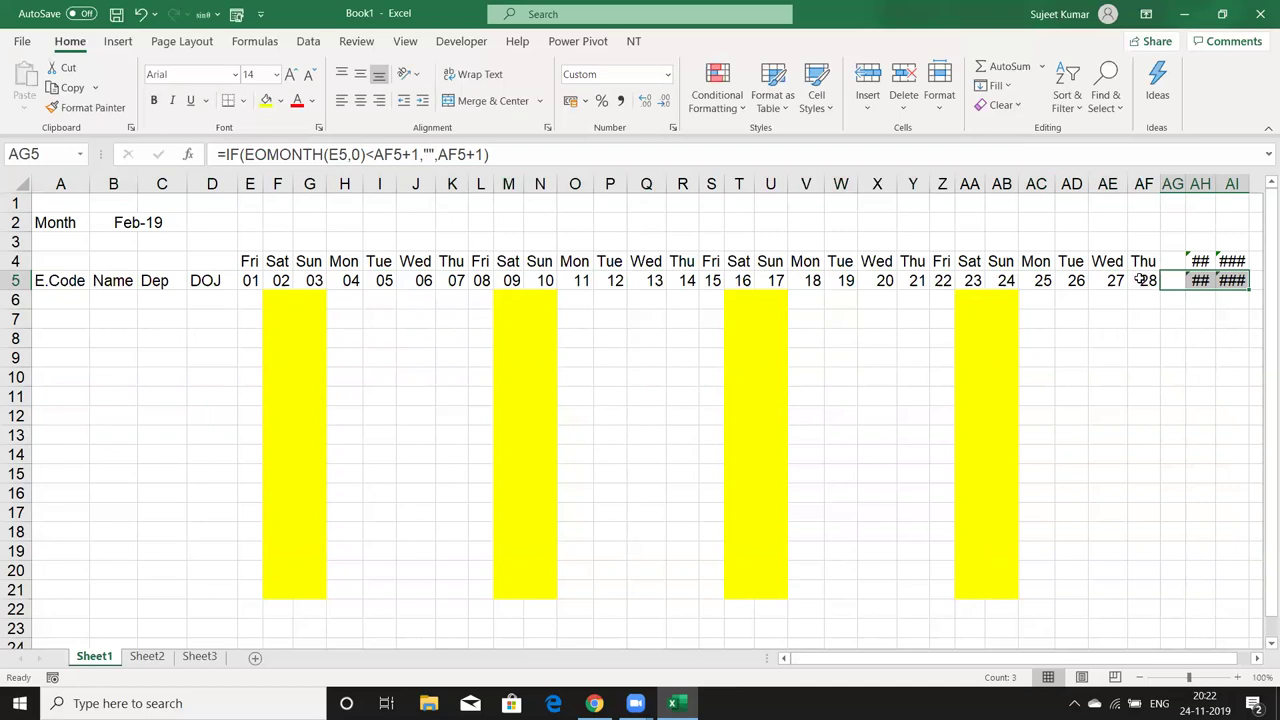
{"action": "key", "text": "Right"}
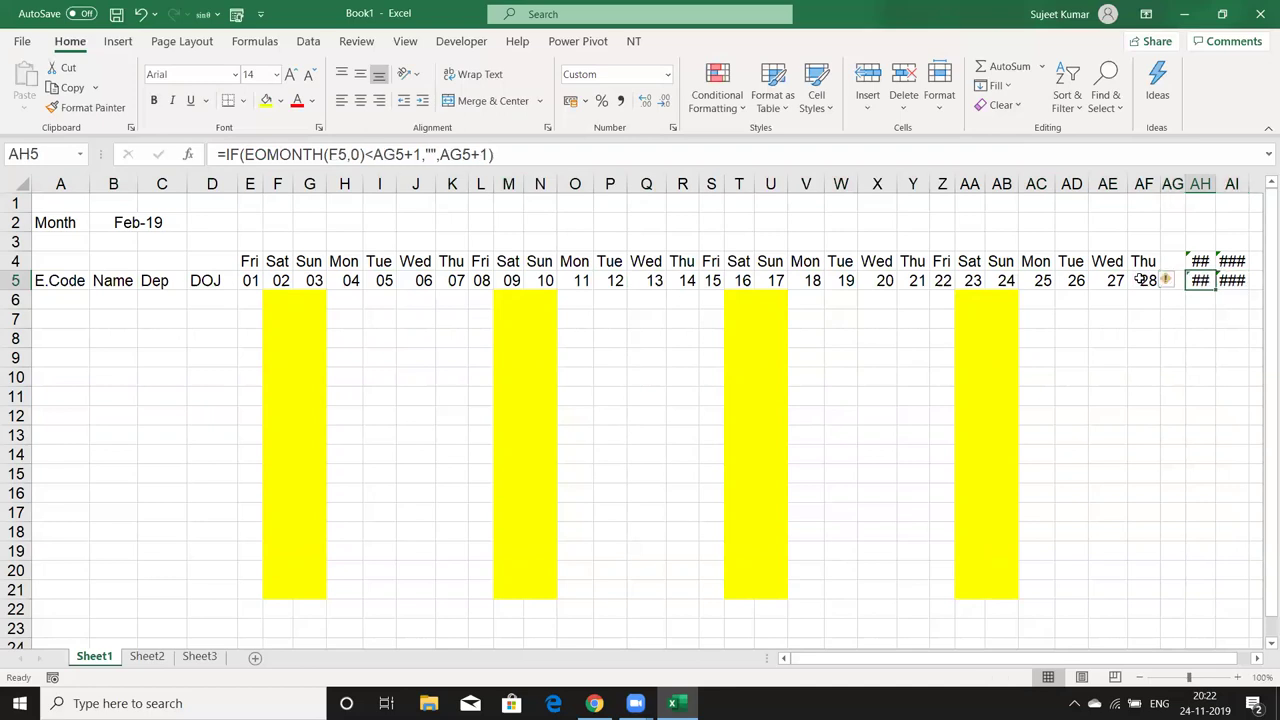
{"action": "key", "text": "Left"}
{"action": "key", "text": "Right"}
{"action": "key", "text": "Left"}
{"action": "key", "text": "Right"}
{"action": "key", "text": "Left"}
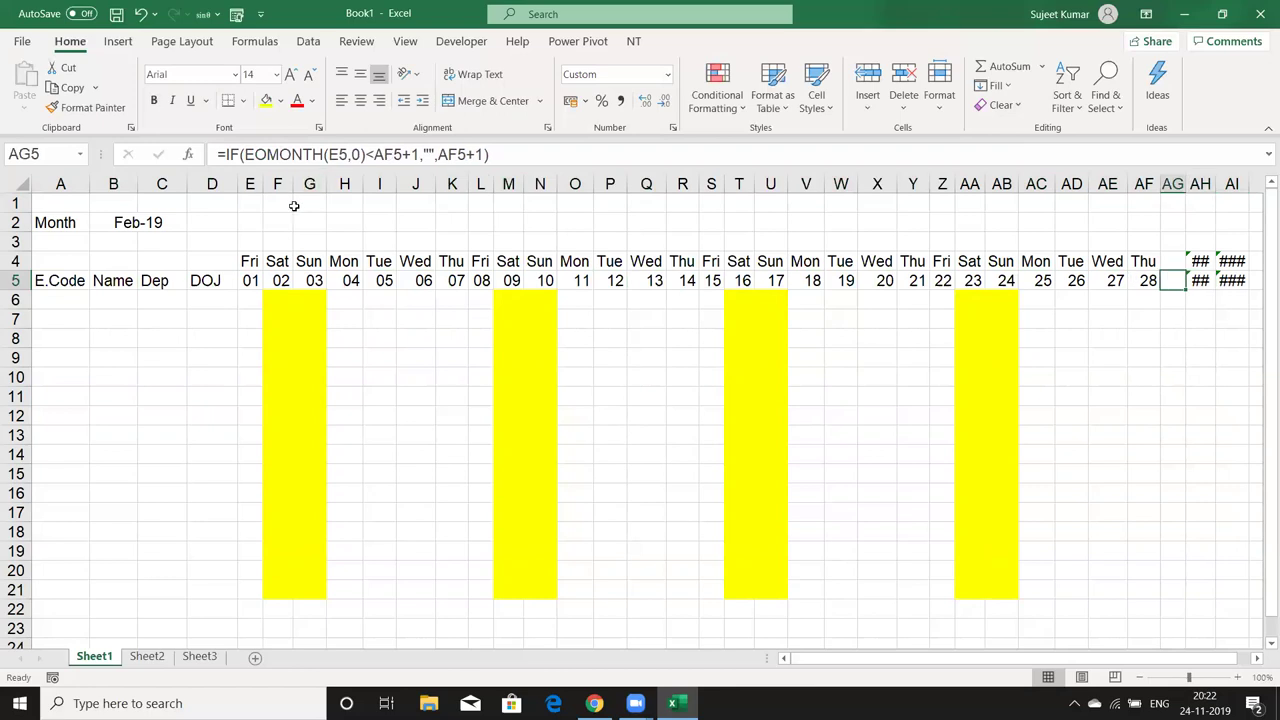
Wrap AG5's formula in IFERROR(…,"") so errors display as blank
{"action": "left_click", "coordinate": [229, 154]}
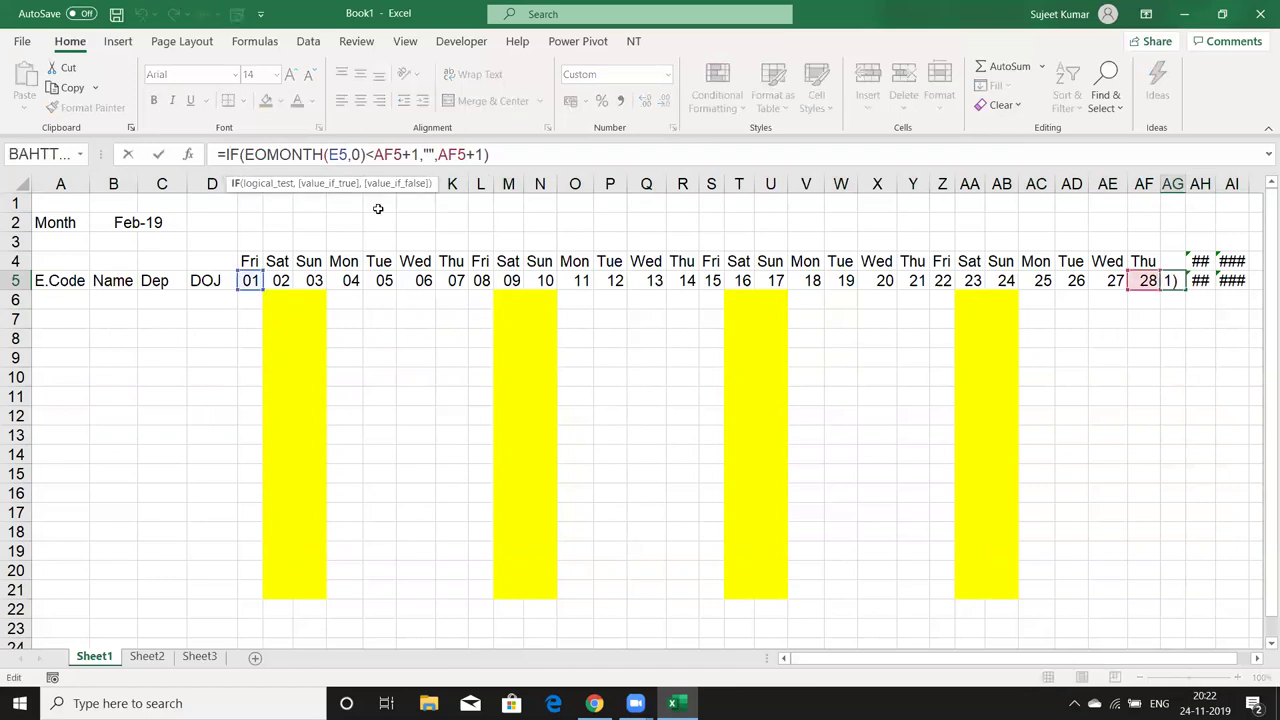
{"action": "key", "text": "Left"}
{"action": "type", "text": "IF"}
{"action": "key", "text": "Down"}
{"action": "key", "text": "Tab"}
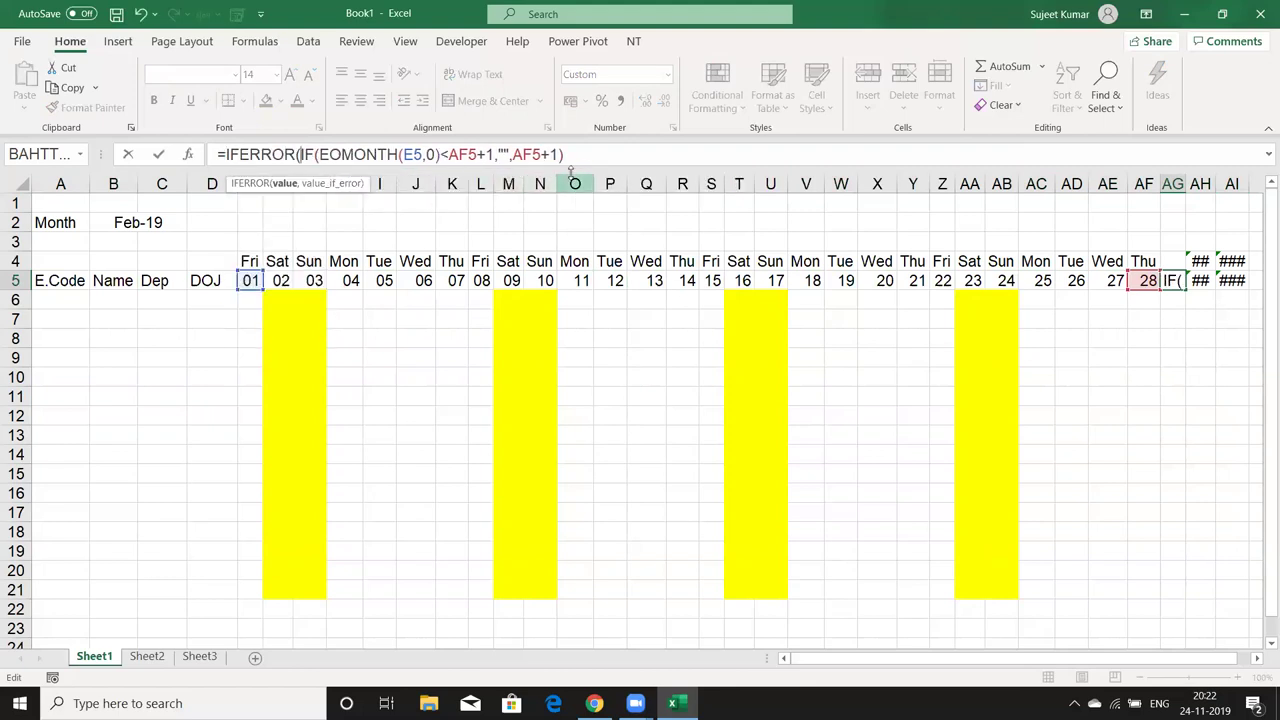
{"action": "left_click", "coordinate": [582, 157]}
{"action": "type", "text": ","}
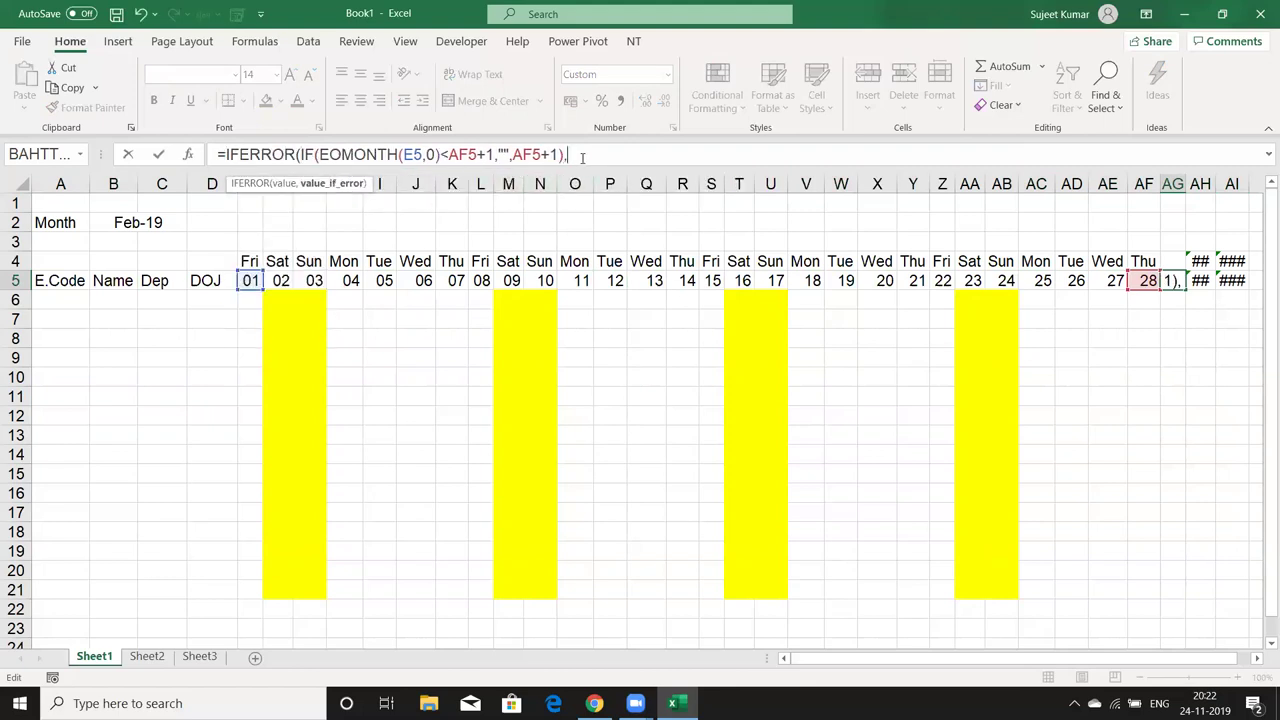
{"action": "type", "text": "\"\")"}
{"action": "key", "text": "Return"}
Fill the IFERROR formula from AG5 across to AI5 with Ctrl+R
{"action": "key", "text": "Up"}
{"action": "key", "text": "shift+Right"}
{"action": "key", "text": "shift+Right"}
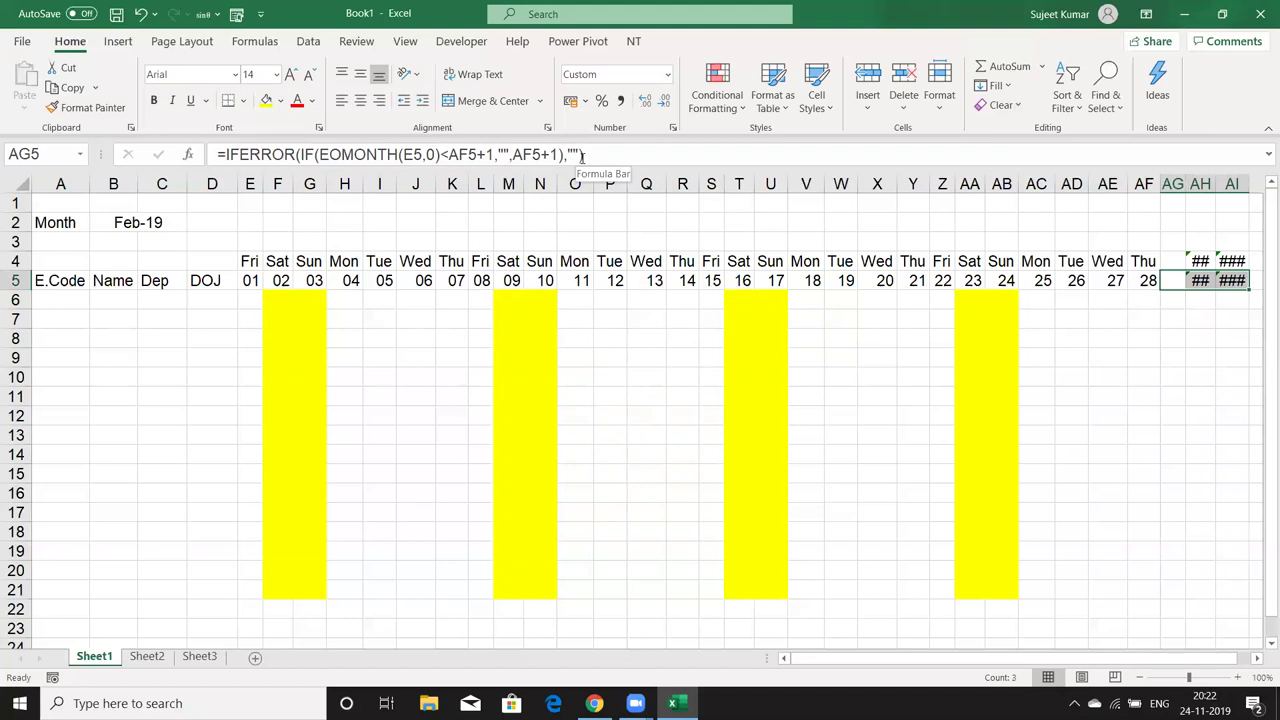
{"action": "key", "text": "ctrl+r"}
{"action": "key", "text": "Left"}
{"action": "key", "text": "Left"}
{"action": "key", "text": "Left"}
{"action": "key", "text": "Left"}
{"action": "key", "text": "Left"}
{"action": "key", "text": "Left"}
{"action": "key", "text": "Left"}
{"action": "key", "text": "Left"}
{"action": "key", "text": "Left"}
{"action": "key", "text": "Left"}
{"action": "key", "text": "Right"}
{"action": "key", "text": "Right"}
{"action": "key", "text": "Right"}
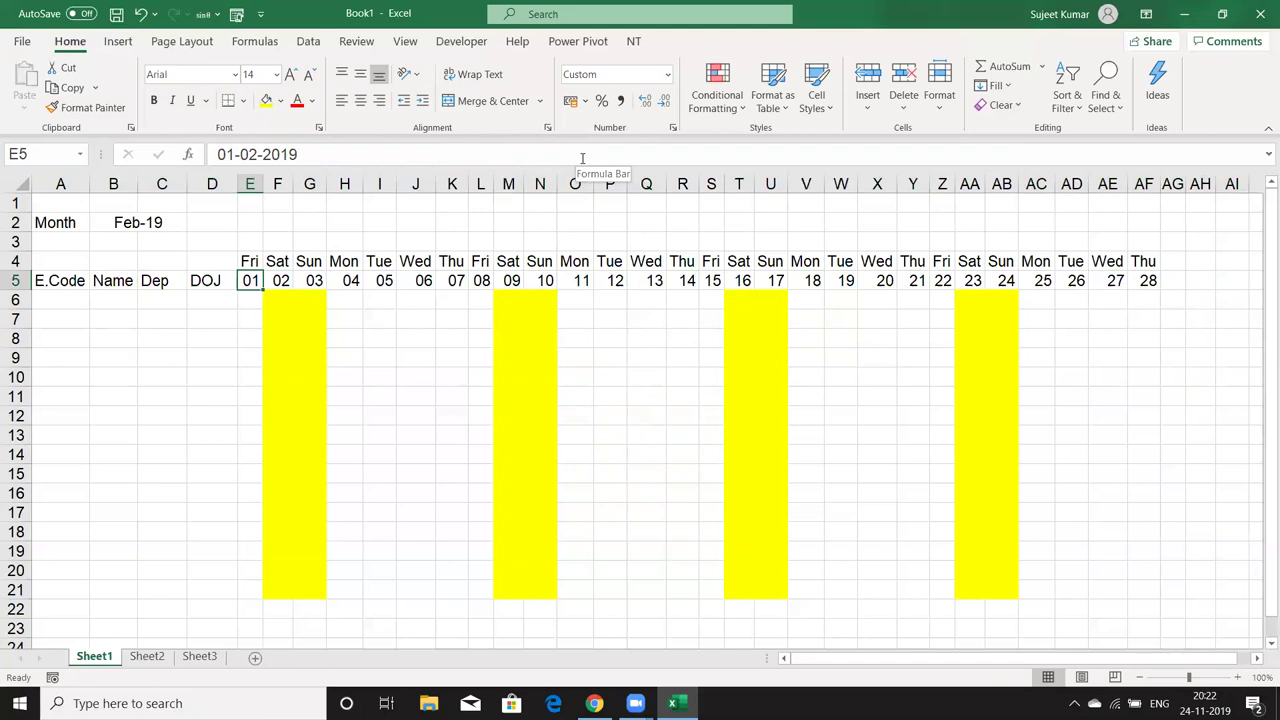
Set E5's start date to 1/11 so the calendar shows November 2019
{"action": "type", "text": "2"}
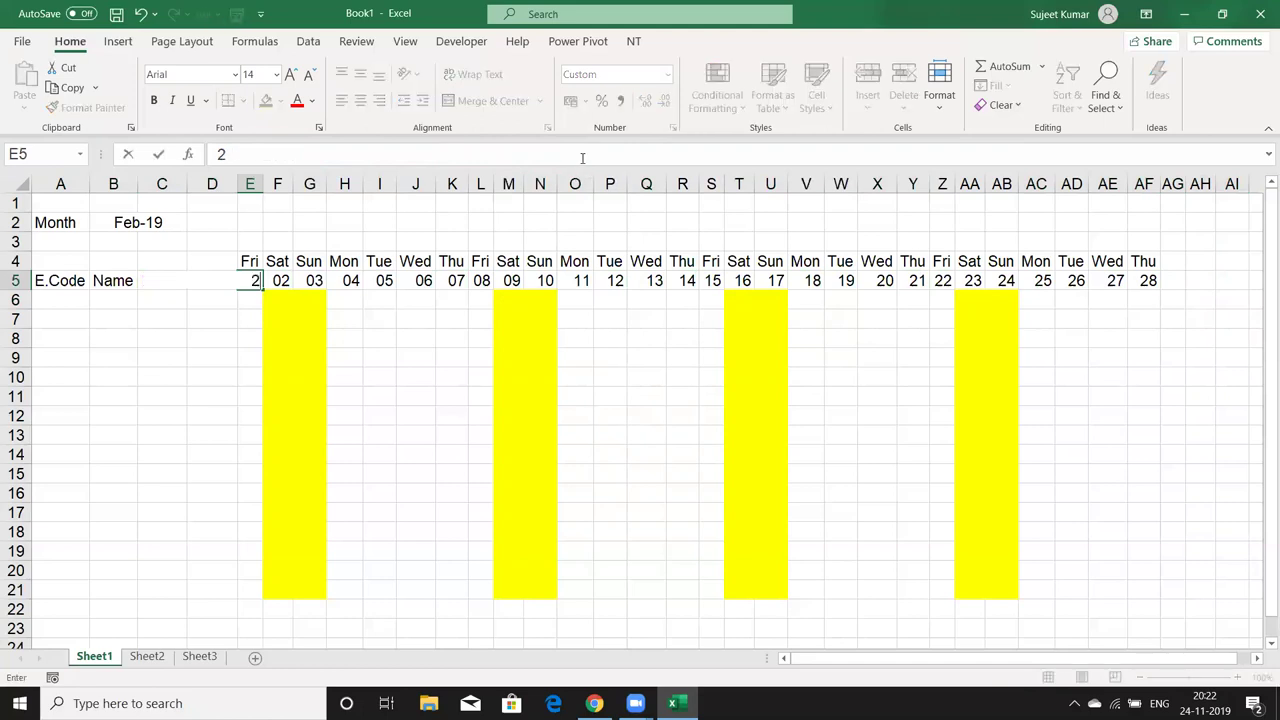
{"action": "key", "text": "BackSpace"}
{"action": "type", "text": "11"}
{"action": "key", "text": "Escape"}
{"action": "type", "text": "1/8"}
{"action": "key", "text": "BackSpace"}
{"action": "type", "text": "11"}
{"action": "key", "text": "Return"}
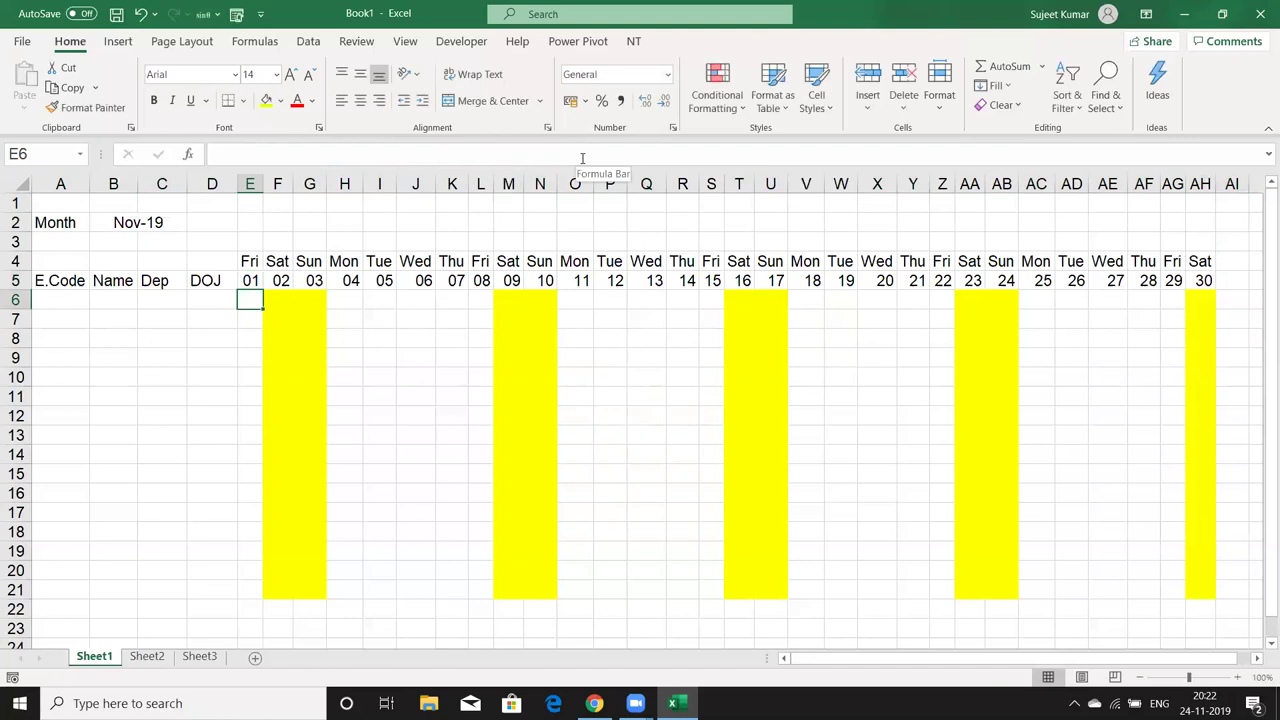
Change E5's start date to 1/12 so B2 reads Dec-19
{"action": "key", "text": "Up"}
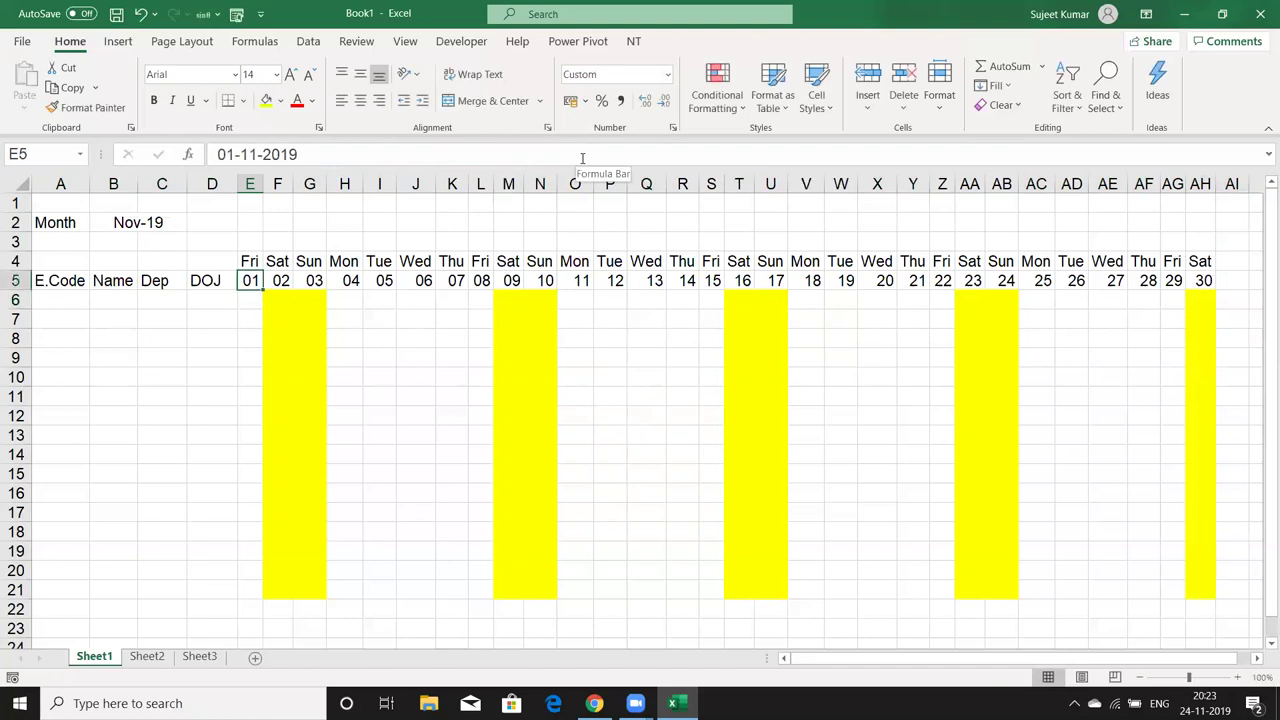
{"action": "type", "text": "1/12"}
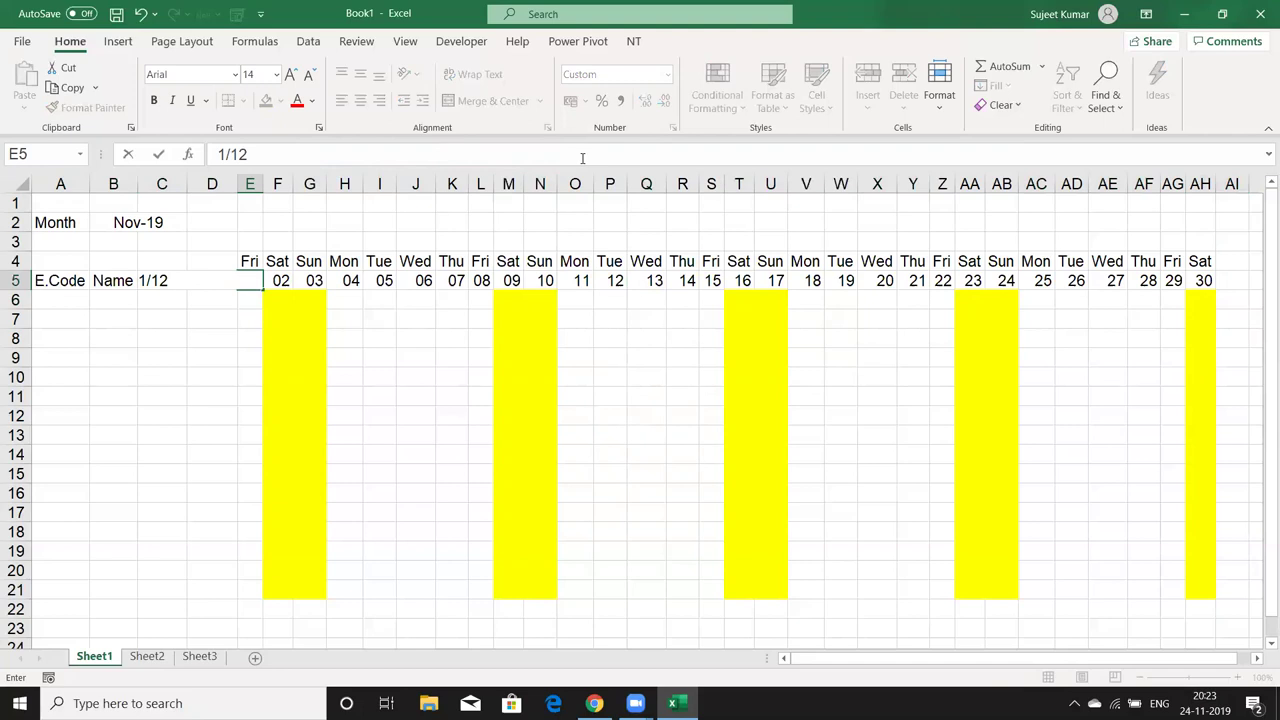
{"action": "key", "text": "Return"}
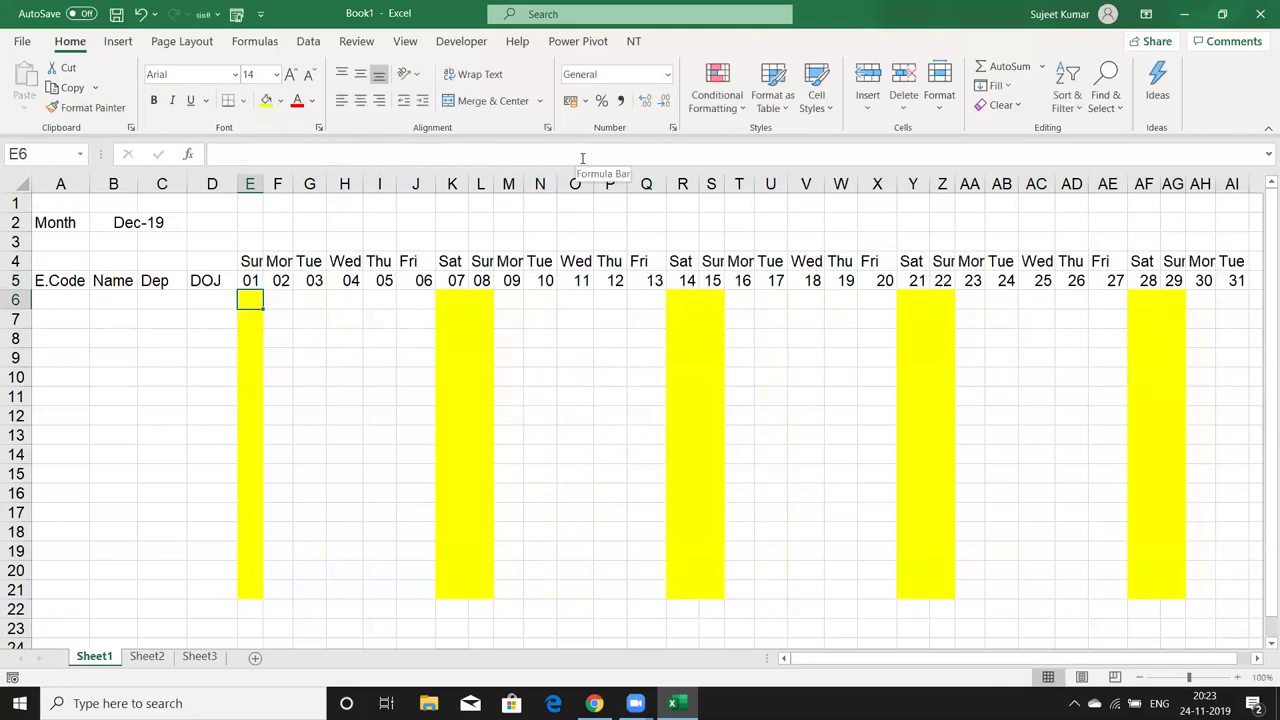
{"action": "key", "text": "Up"}
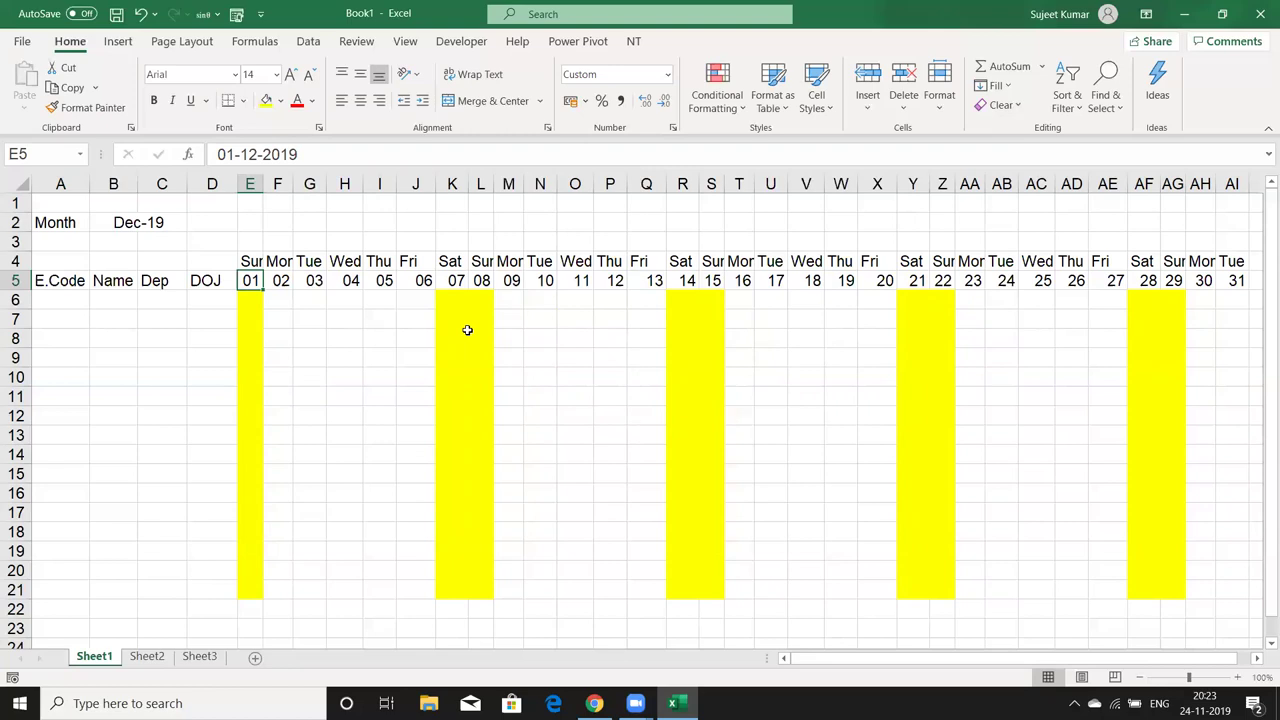
{"action": "key", "text": "Down"}
{"action": "key", "text": "Up"}
{"action": "key", "text": "Down"}
{"action": "key", "text": "Left"}
{"action": "key", "text": "Left"}
{"action": "key", "text": "Left"}
{"action": "key", "text": "Left"}
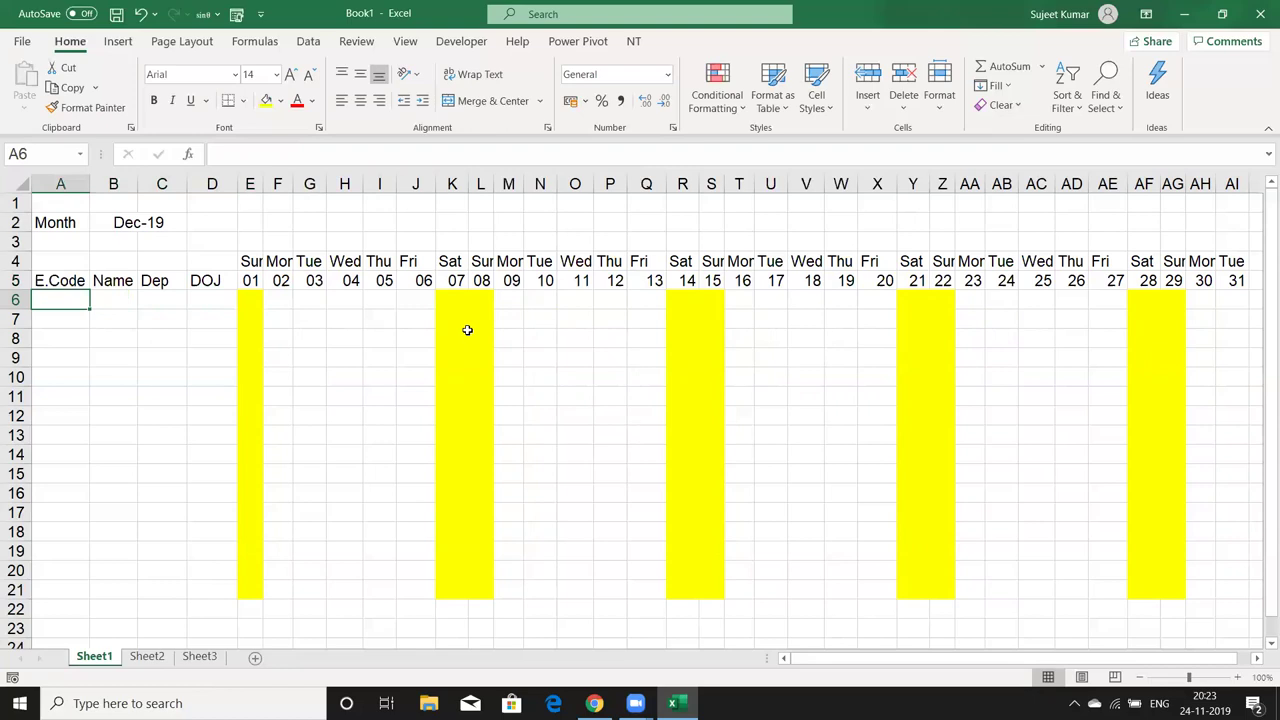
Apply All Borders to the employee data block A6:D21
{"action": "key", "text": "shift+Right"}
{"action": "key", "text": "shift+Right"}
{"action": "key", "text": "shift+Right"}
{"action": "key", "text": "shift+Right"}
{"action": "key", "text": "shift+Left"}
{"action": "key", "text": "shift+Down"}
{"action": "key", "text": "shift+Down"}
{"action": "key", "text": "shift+Down"}
{"action": "key", "text": "shift+Down"}
{"action": "key", "text": "shift+Down"}
{"action": "key", "text": "shift+Down"}
{"action": "key", "text": "shift+Down"}
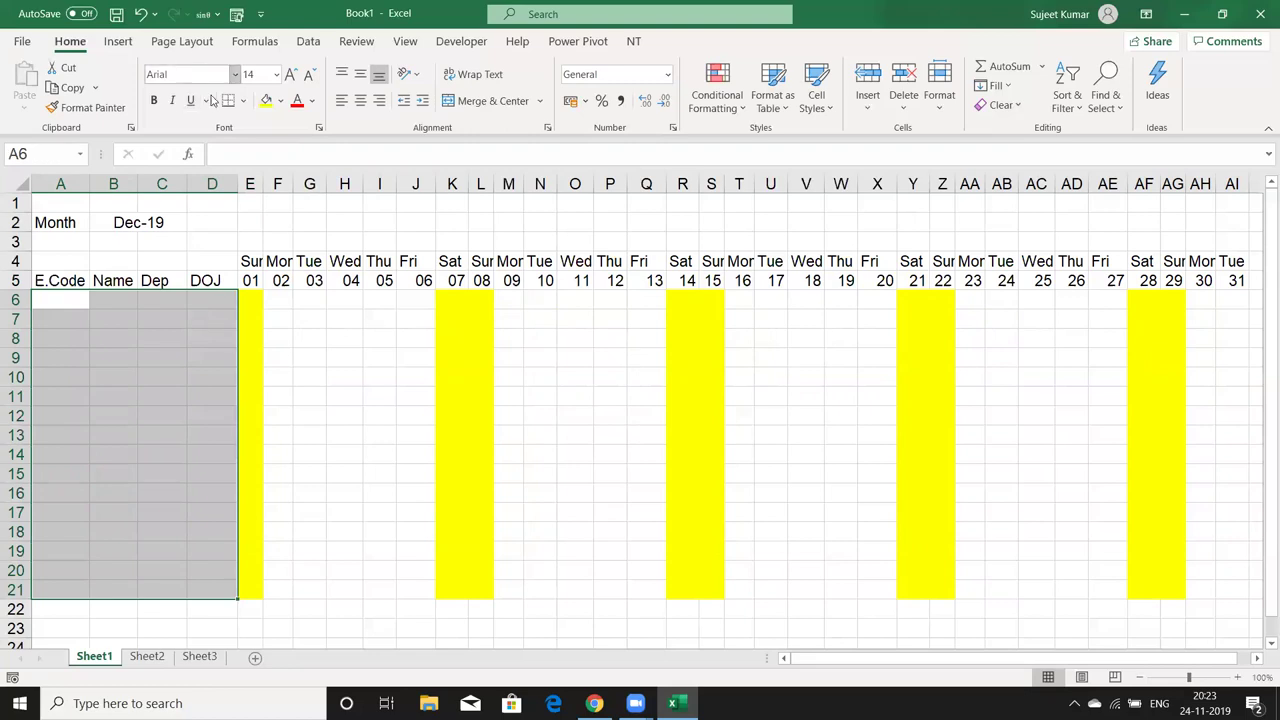
{"action": "left_click", "coordinate": [244, 101]}
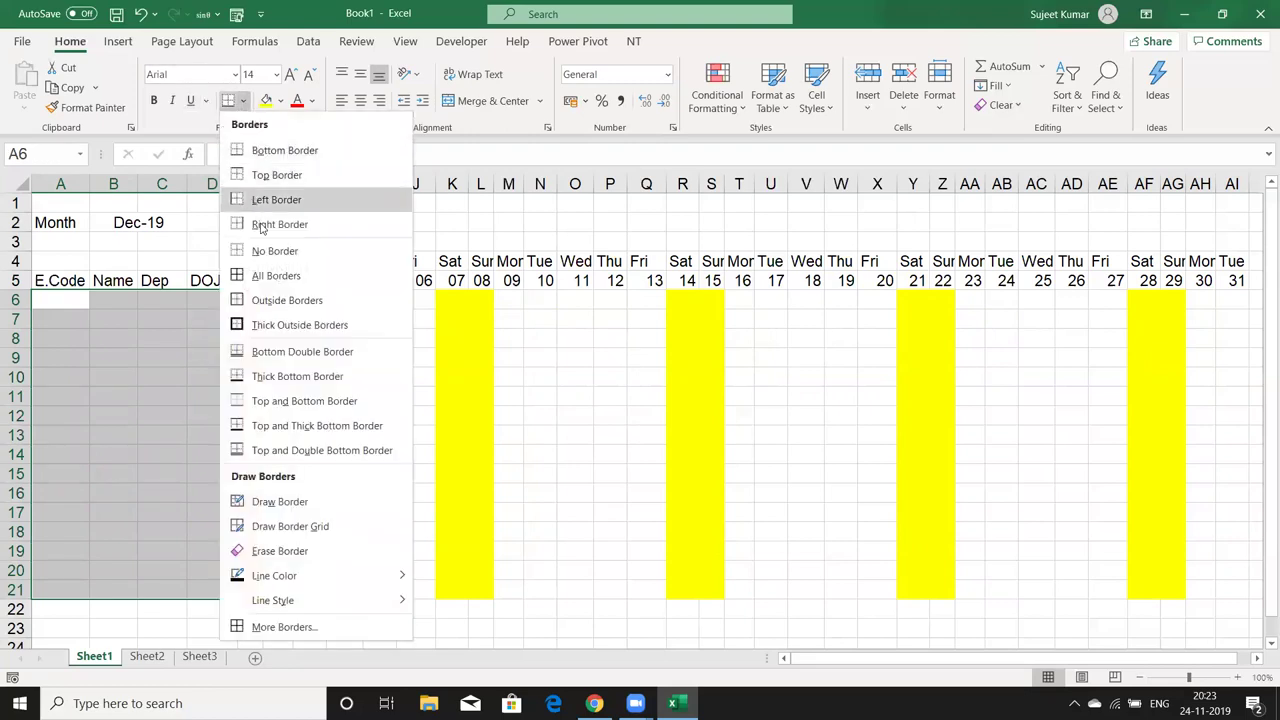
{"action": "left_click", "coordinate": [277, 280]}
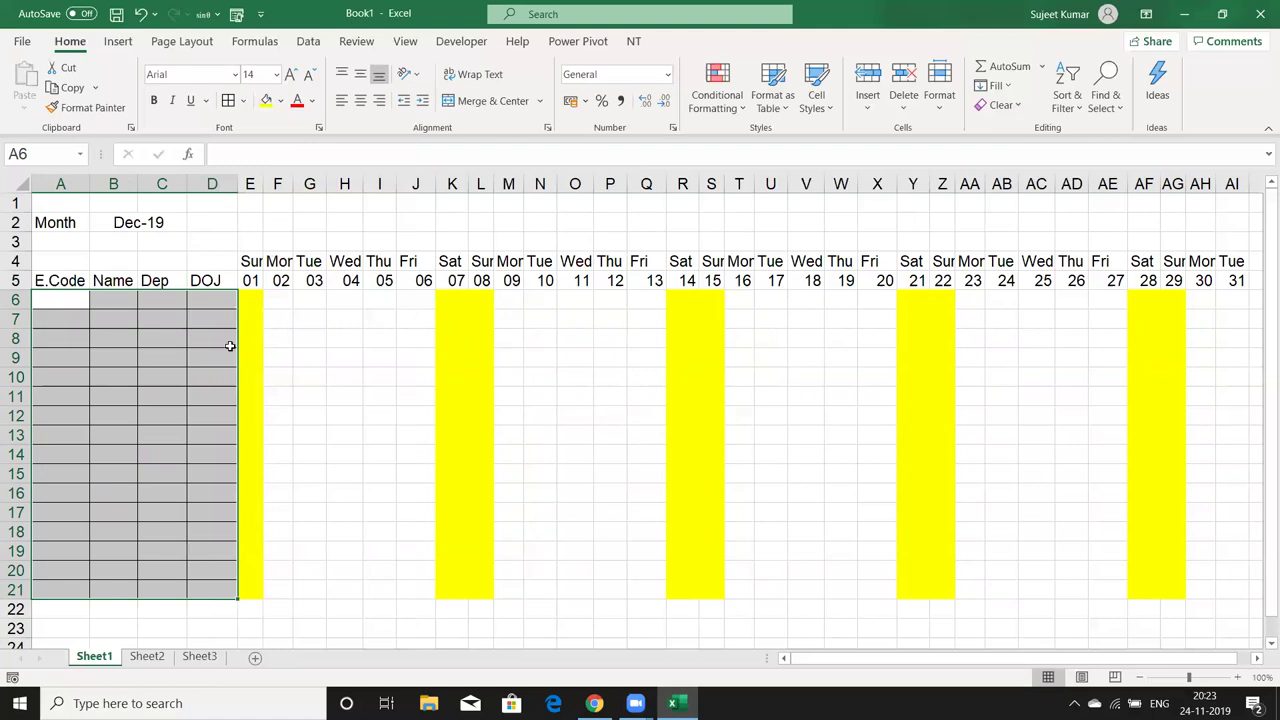
{"action": "left_click", "coordinate": [242, 410]}
Apply All Borders to the whole attendance table A5:AF21
{"action": "mouse_move", "coordinate": [75, 282]}
{"action": "left_mouse_down"}
{"action": "mouse_move", "coordinate": [686, 294]}
{"action": "mouse_move", "coordinate": [1159, 356]}
{"action": "mouse_move", "coordinate": [1137, 591]}
{"action": "left_mouse_up"}
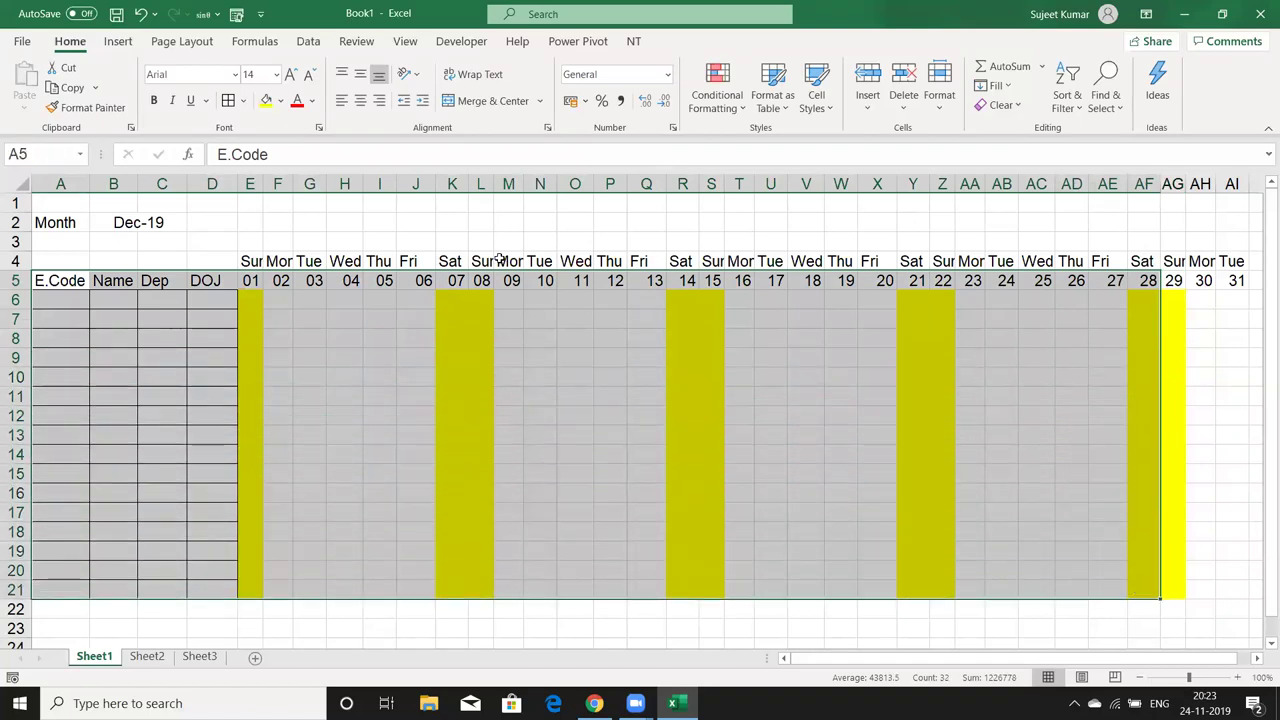
{"action": "left_click", "coordinate": [228, 101]}
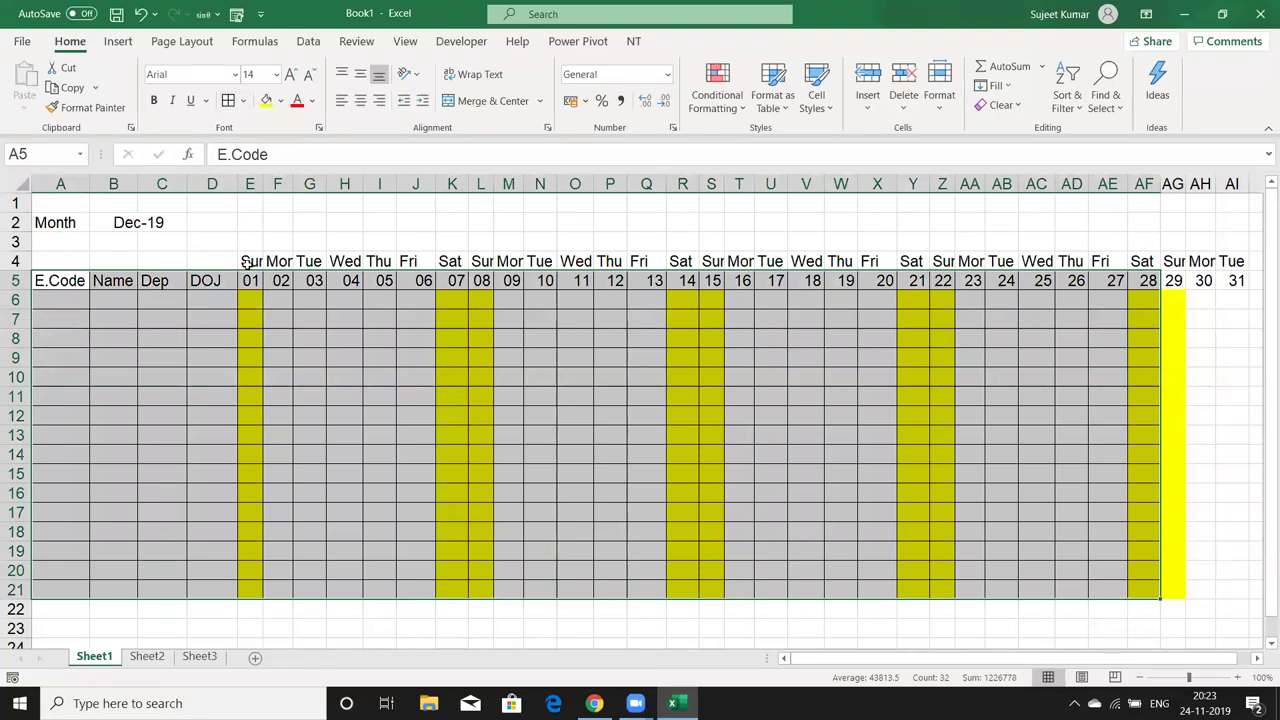
{"action": "left_click_drag", "start_coordinate": [249, 262], "coordinate": [277, 262]}
{"action": "left_click_drag", "start_coordinate": [557, 272], "coordinate": [1140, 260]}
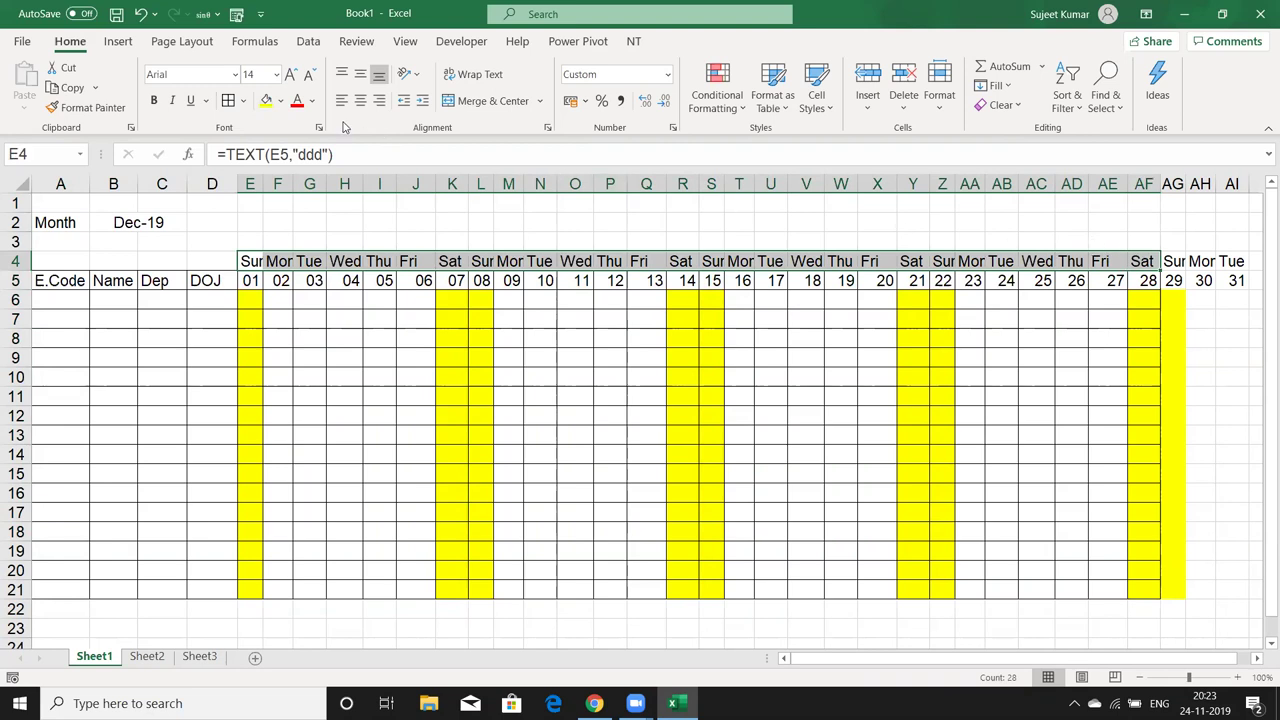
Select AG5 and start a new formula-based conditional formatting rule
{"action": "left_click_drag", "start_coordinate": [925, 414], "coordinate": [925, 397]}
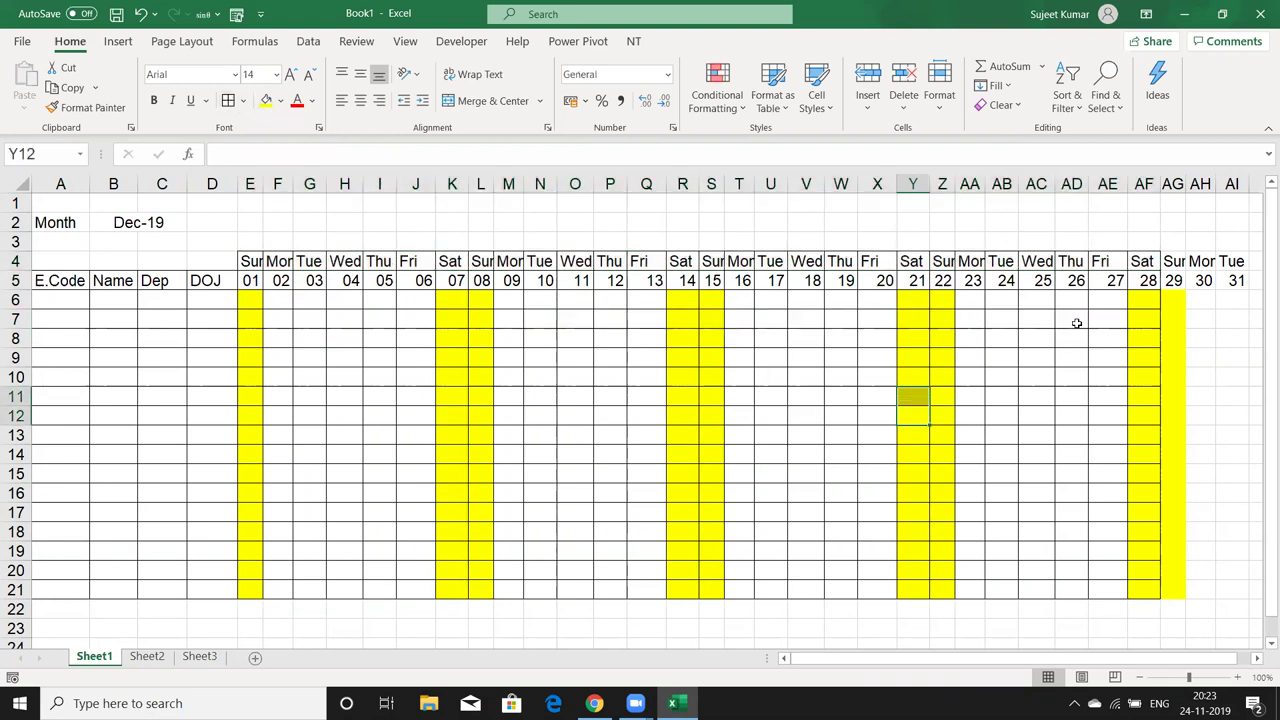
{"action": "left_click", "coordinate": [1180, 287]}
{"action": "left_click", "coordinate": [1240, 283]}
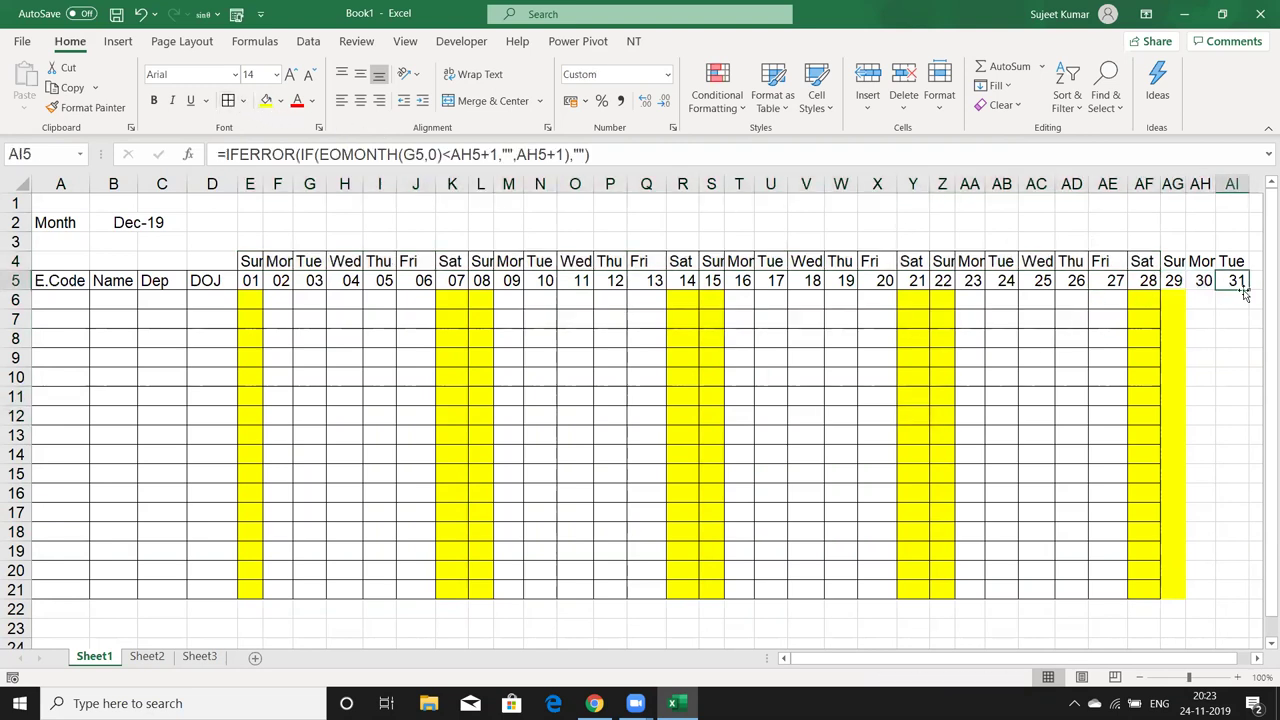
{"action": "left_click", "coordinate": [1177, 282]}
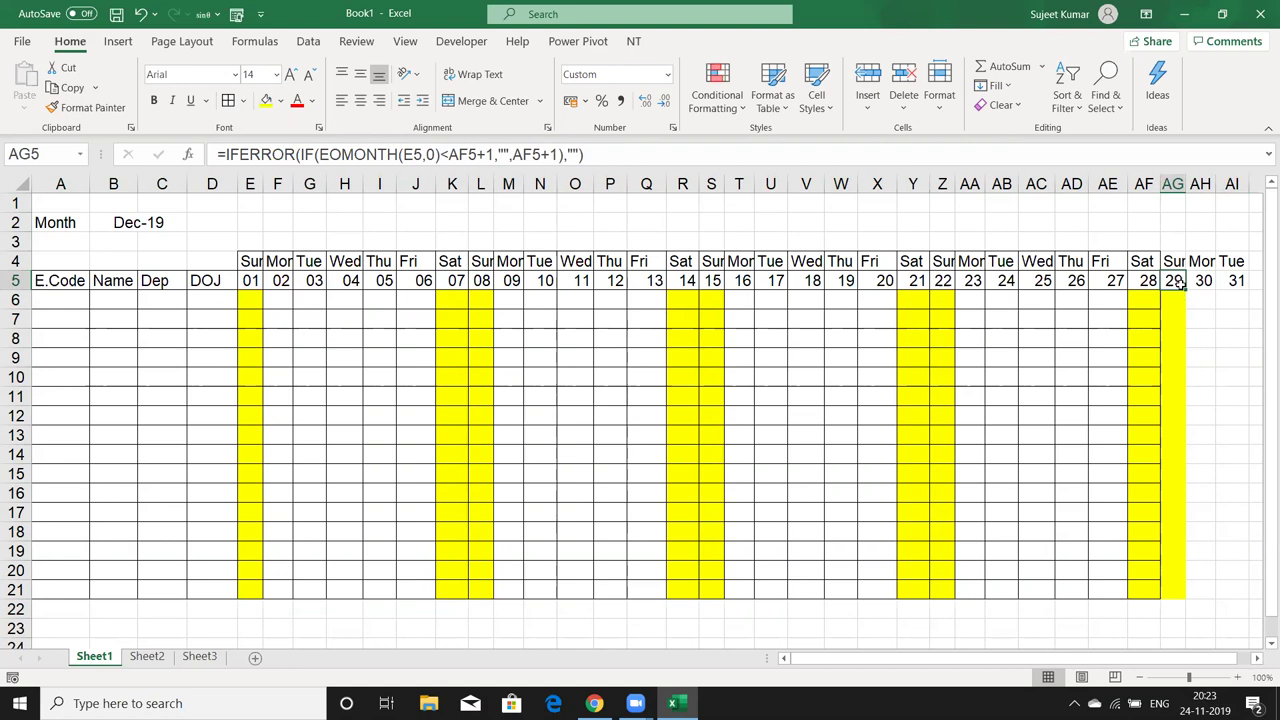
{"action": "left_click", "coordinate": [707, 108]}
{"action": "mouse_move", "coordinate": [727, 364]}
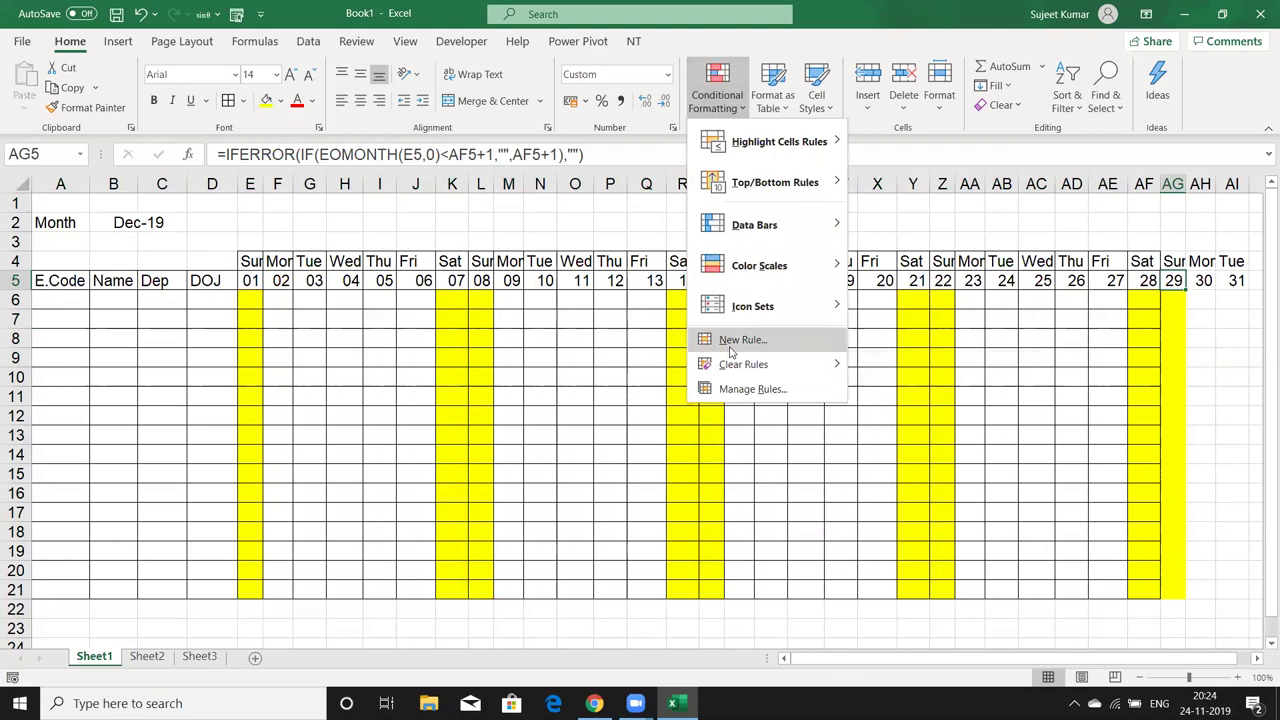
{"action": "left_click", "coordinate": [731, 340]}
{"action": "left_click", "coordinate": [680, 248]}
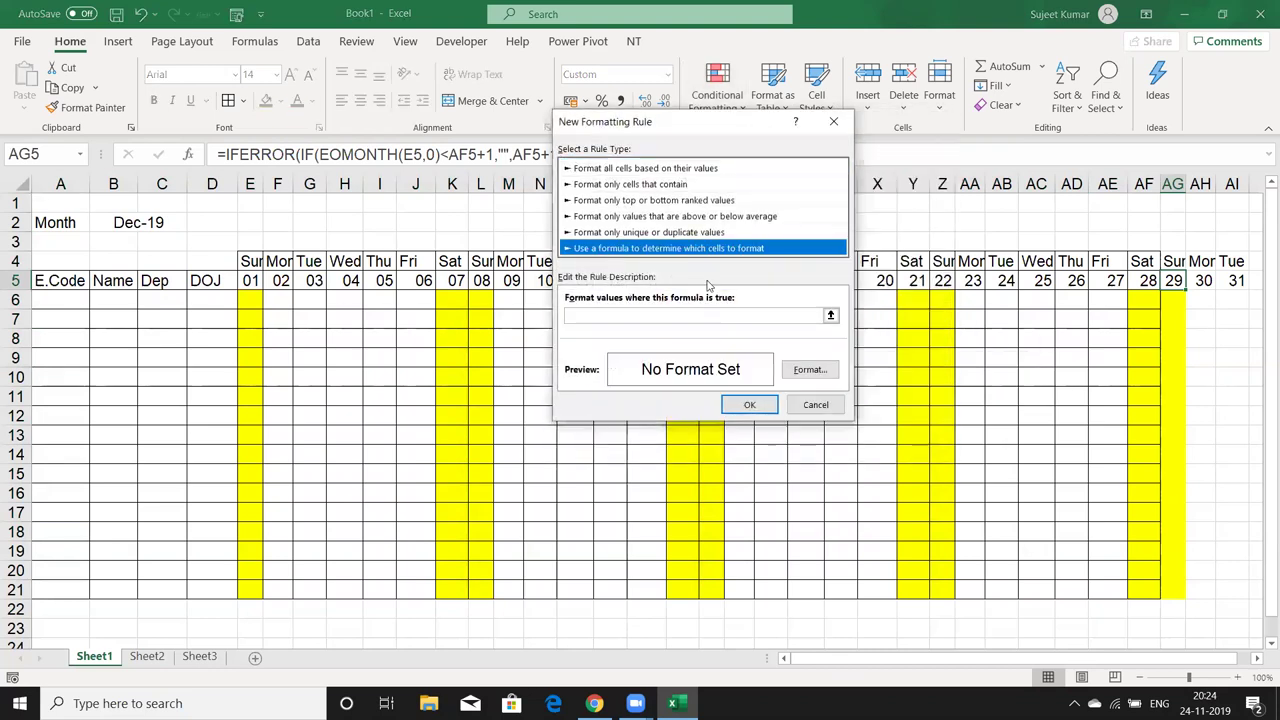
Enter the rule formula =AG$5<>"" with only the row locked
{"action": "left_click", "coordinate": [690, 314]}
{"action": "left_click", "coordinate": [1174, 281]}
{"action": "type", "text": "<>\"\""}
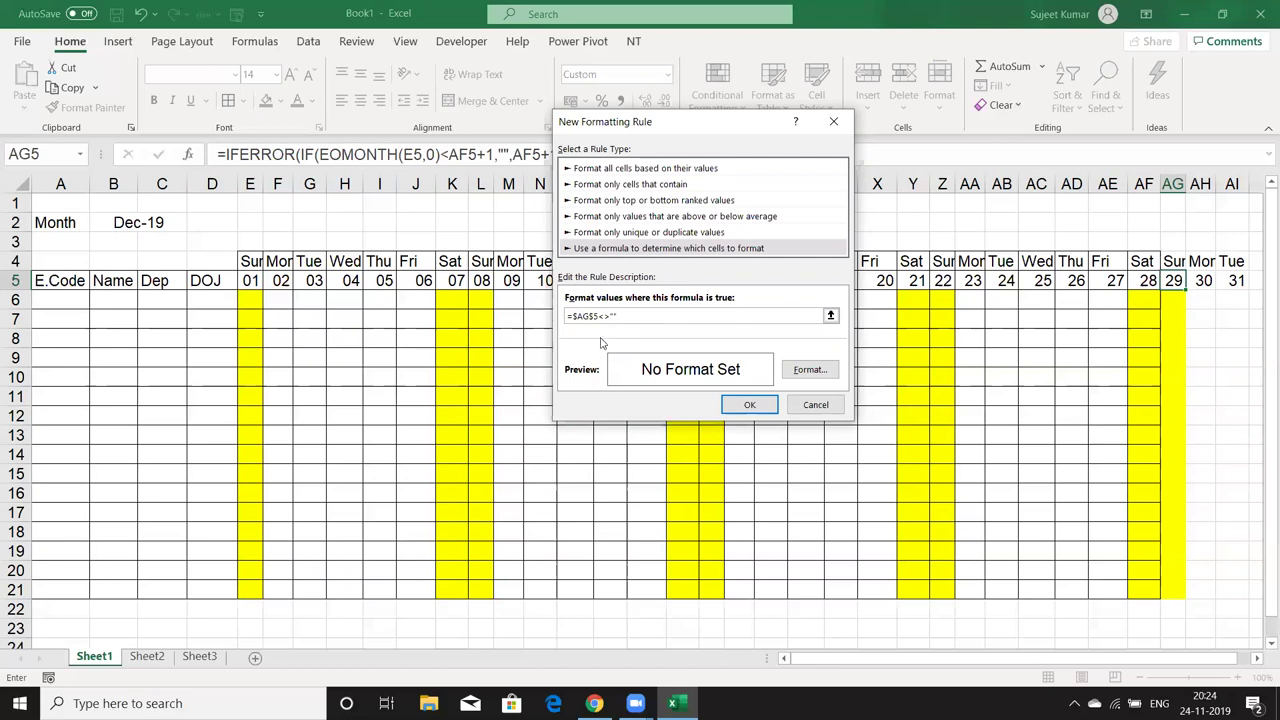
{"action": "left_click", "coordinate": [576, 317]}
{"action": "key", "text": "BackSpace"}
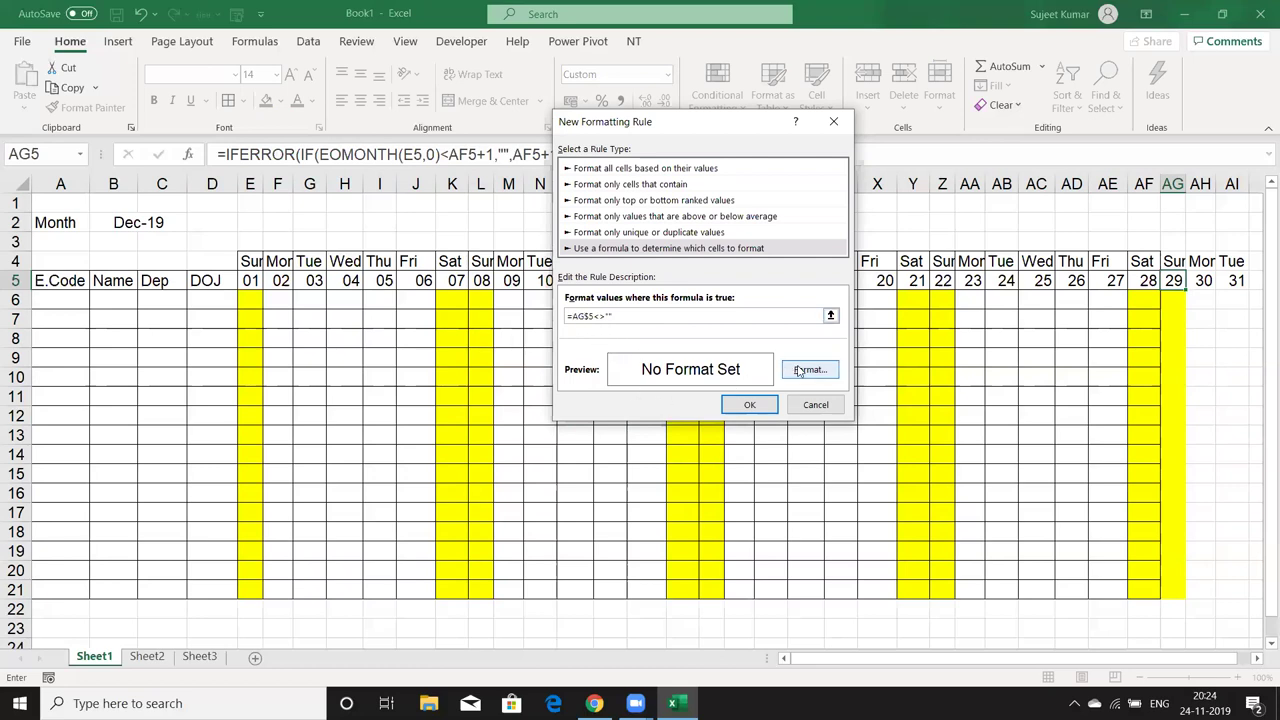
Give the rule top, right, bottom and left borders and save it
{"action": "left_click", "coordinate": [800, 371]}
{"action": "left_click", "coordinate": [660, 71]}
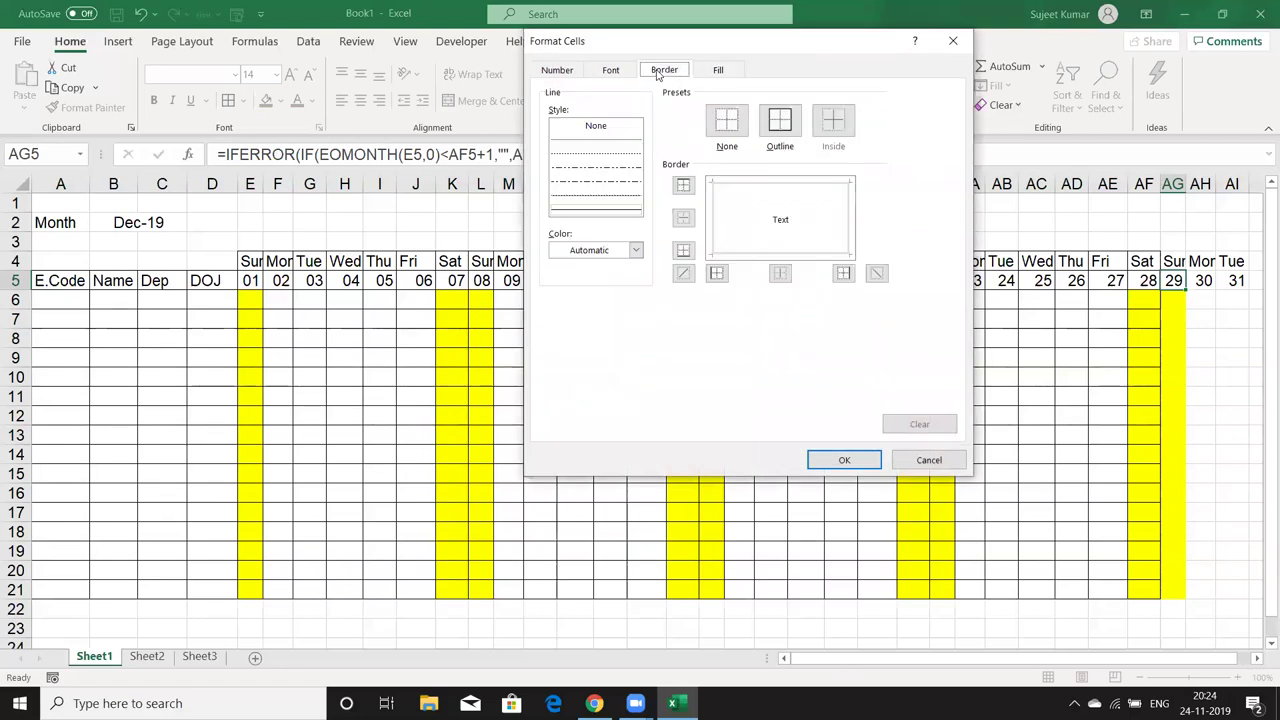
{"action": "left_click", "coordinate": [768, 191]}
{"action": "left_click", "coordinate": [843, 220]}
{"action": "left_click", "coordinate": [826, 252]}
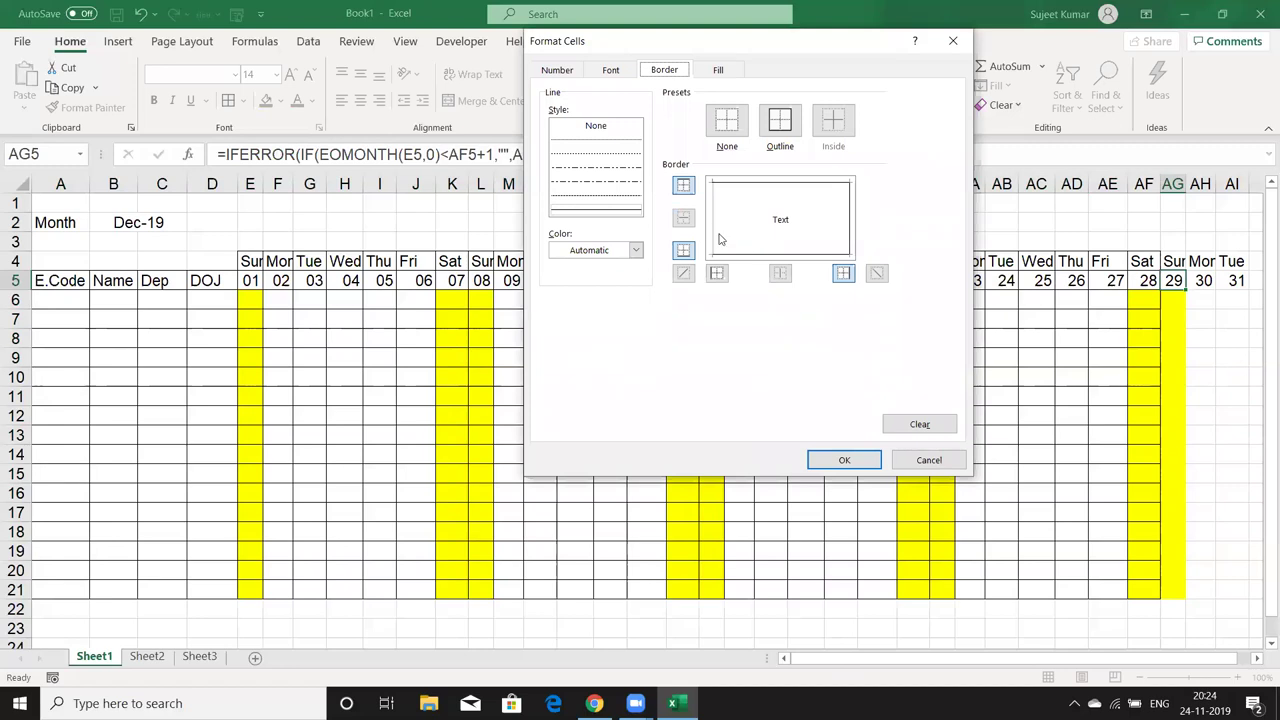
{"action": "left_click", "coordinate": [714, 230]}
{"action": "left_click", "coordinate": [844, 460]}
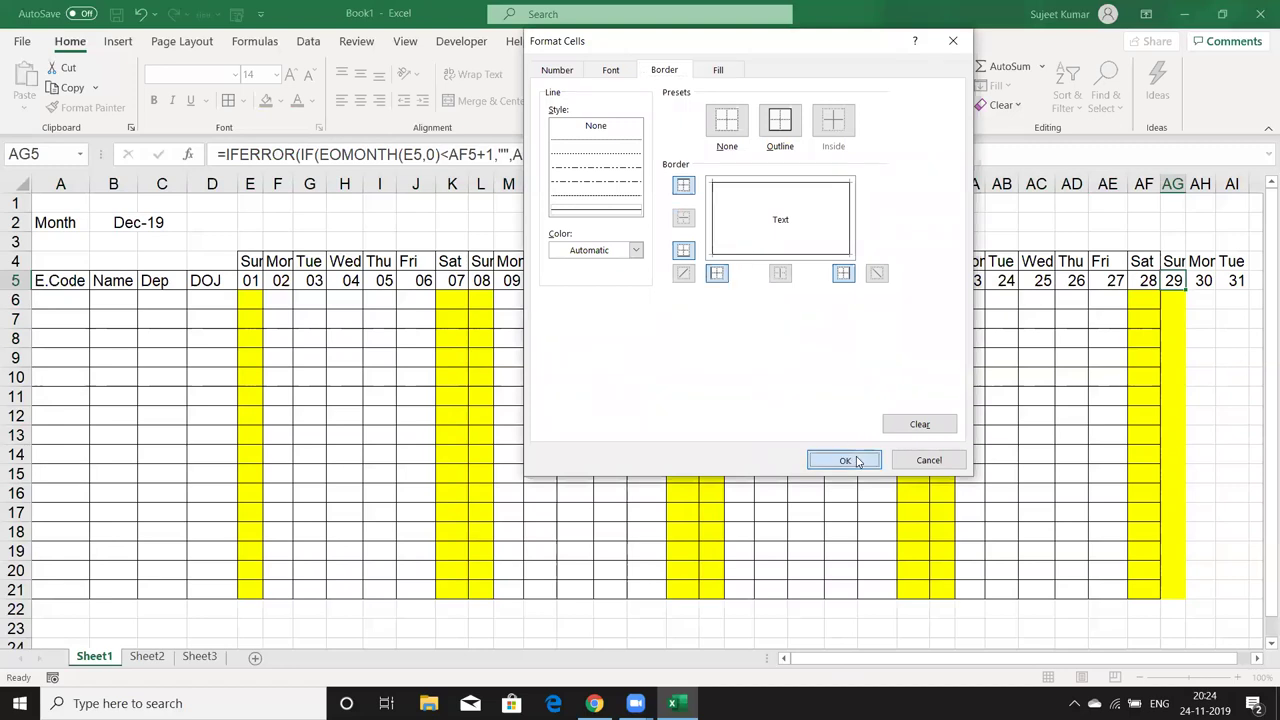
{"action": "left_click", "coordinate": [745, 403]}
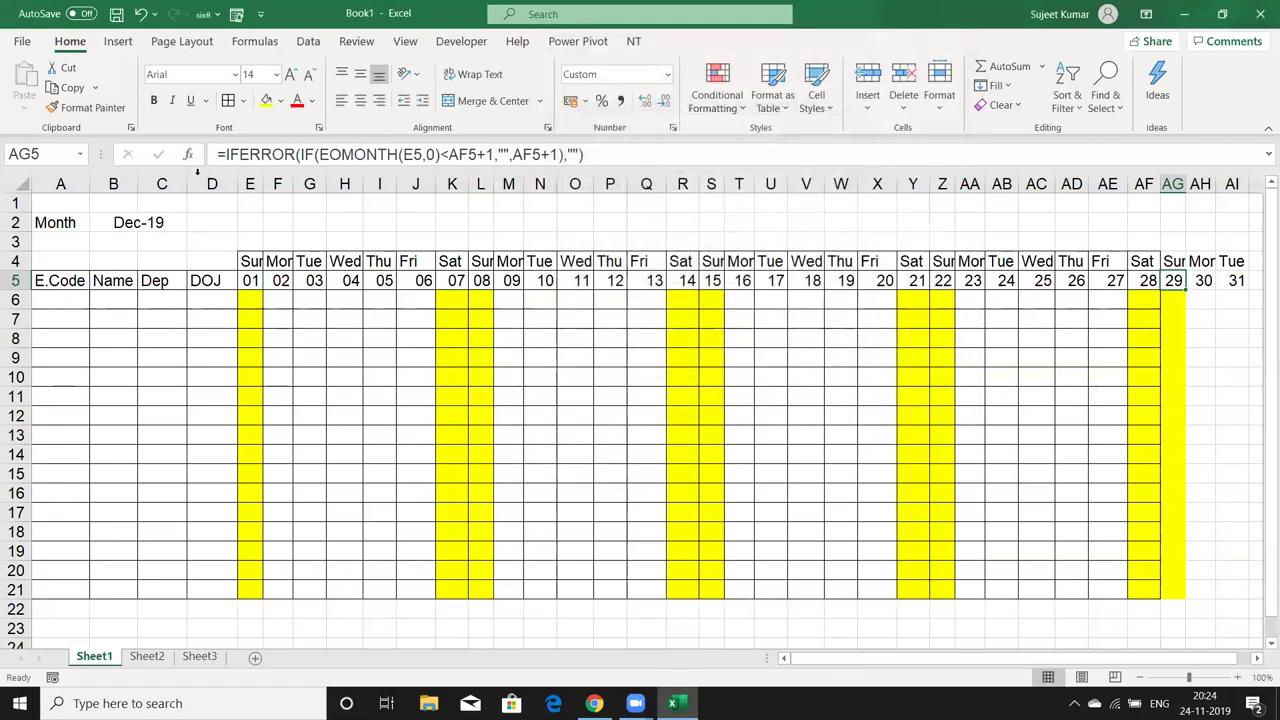
{"action": "left_click", "coordinate": [105, 110]}
Extend AG5's header formatting across the day 29–31 headers AG5:AI5
{"action": "mouse_move", "coordinate": [1172, 281]}
{"action": "left_mouse_down"}
{"action": "mouse_move", "coordinate": [1222, 281]}
{"action": "mouse_move", "coordinate": [1225, 266]}
{"action": "left_mouse_up"}
{"action": "left_click", "coordinate": [1176, 339]}
{"action": "left_click", "coordinate": [1172, 303]}
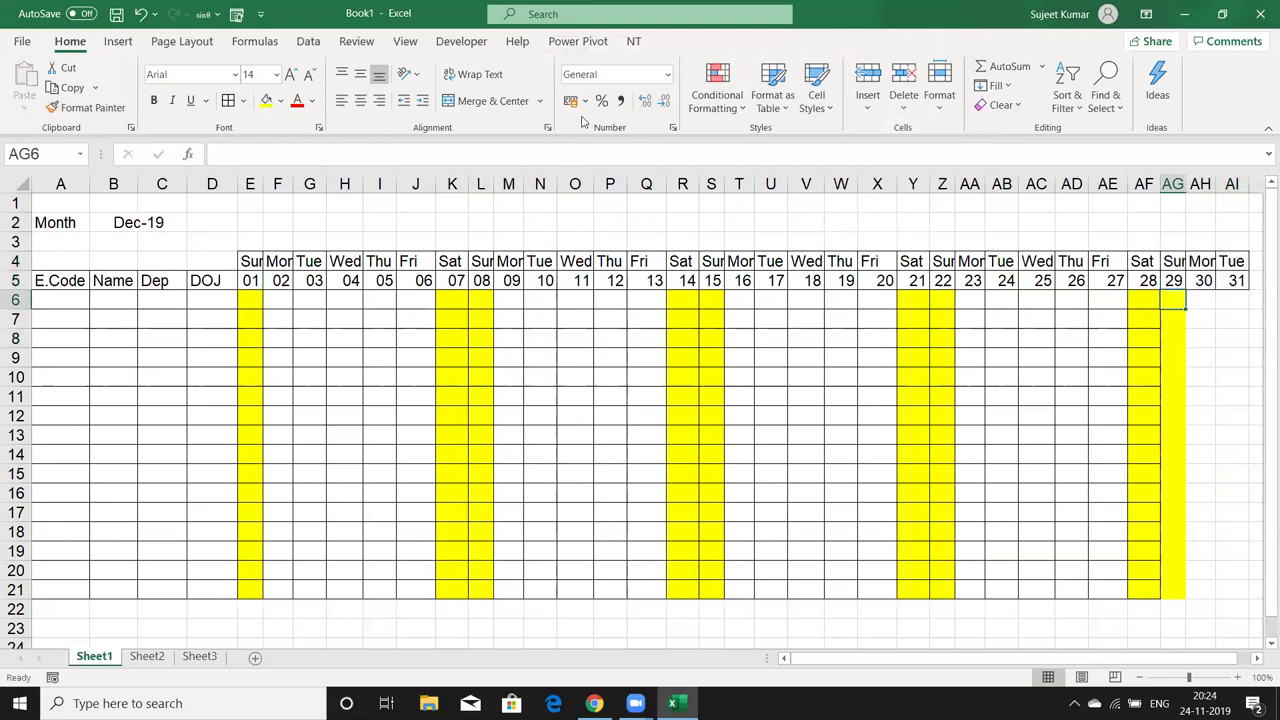
Add a formula rule for AG6 using AG5<>"" with top, left, bottom and right borders
{"action": "left_click", "coordinate": [717, 95]}
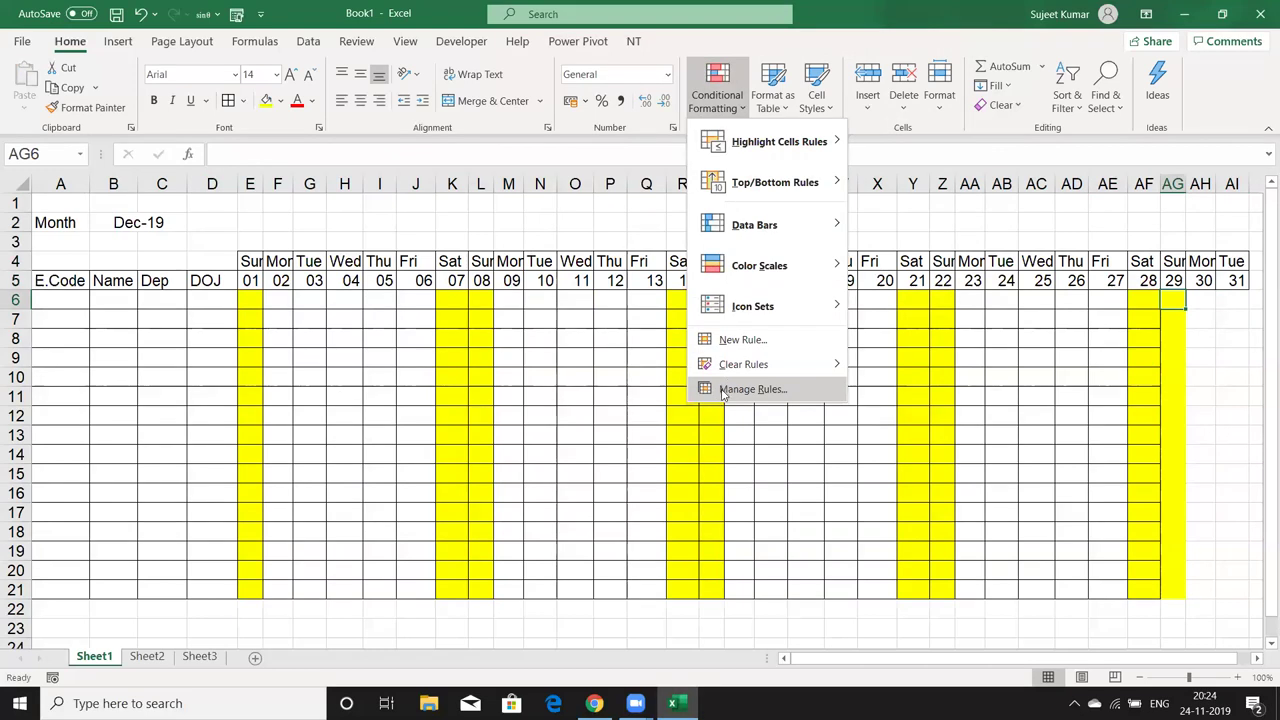
{"action": "left_click", "coordinate": [723, 391]}
{"action": "left_click", "coordinate": [492, 211]}
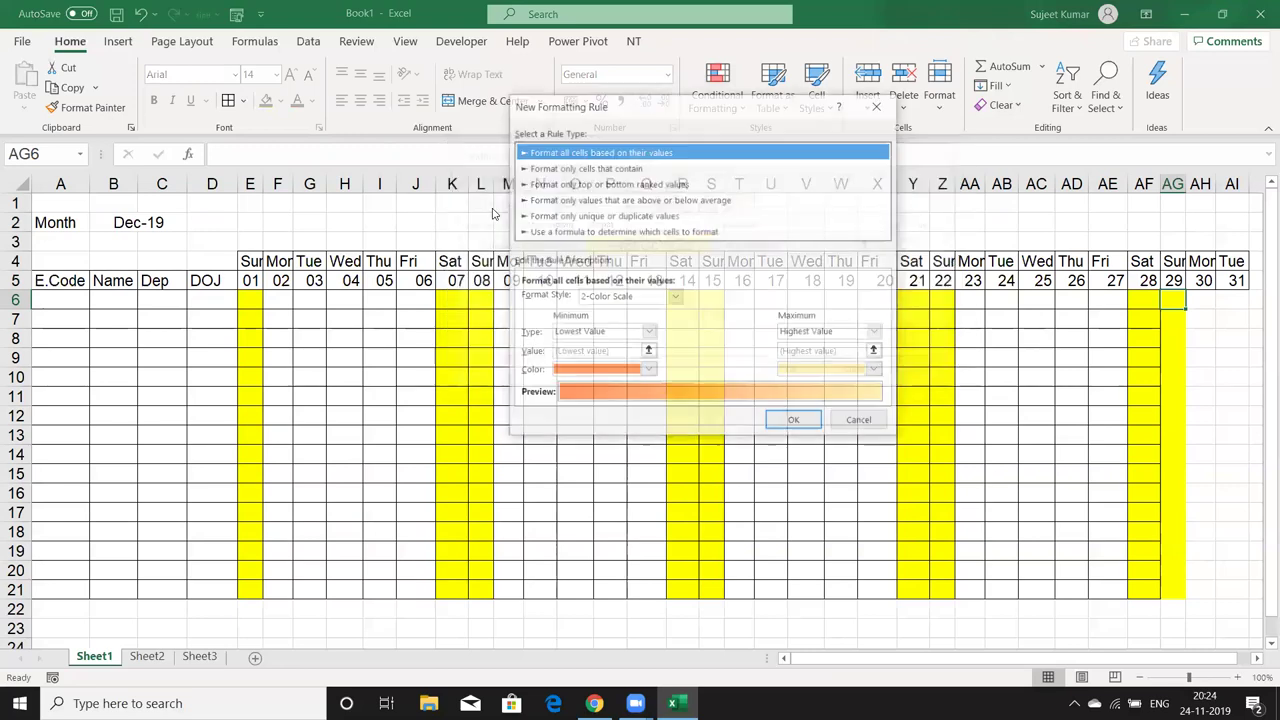
{"action": "left_click", "coordinate": [540, 232]}
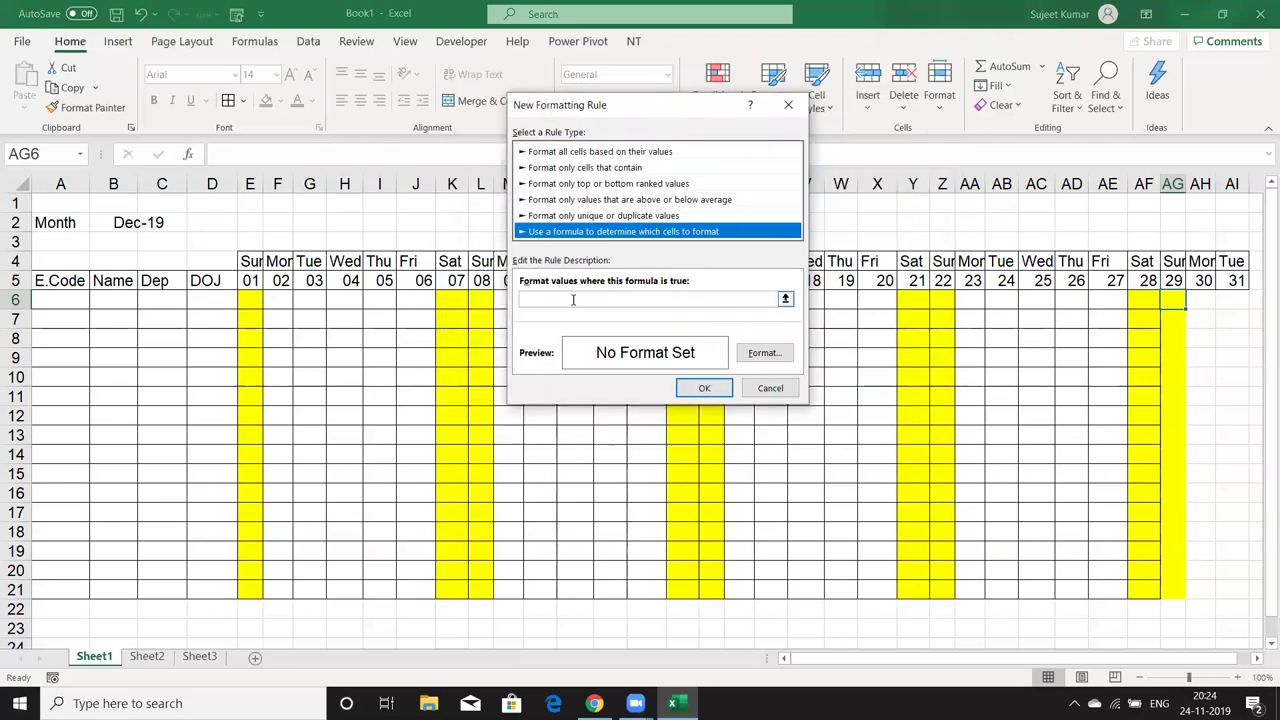
{"action": "left_click", "coordinate": [573, 300]}
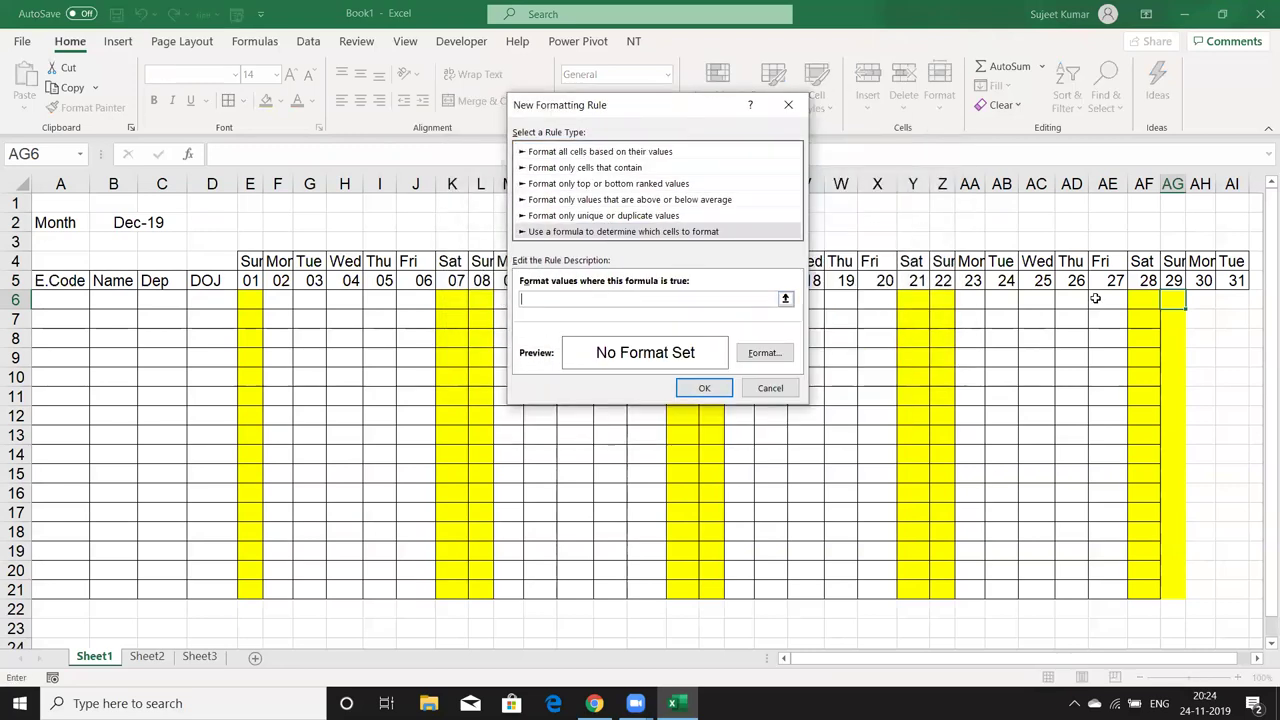
{"action": "left_click", "coordinate": [1173, 281]}
{"action": "type", "text": "<>"}
{"action": "left_click", "coordinate": [757, 352]}
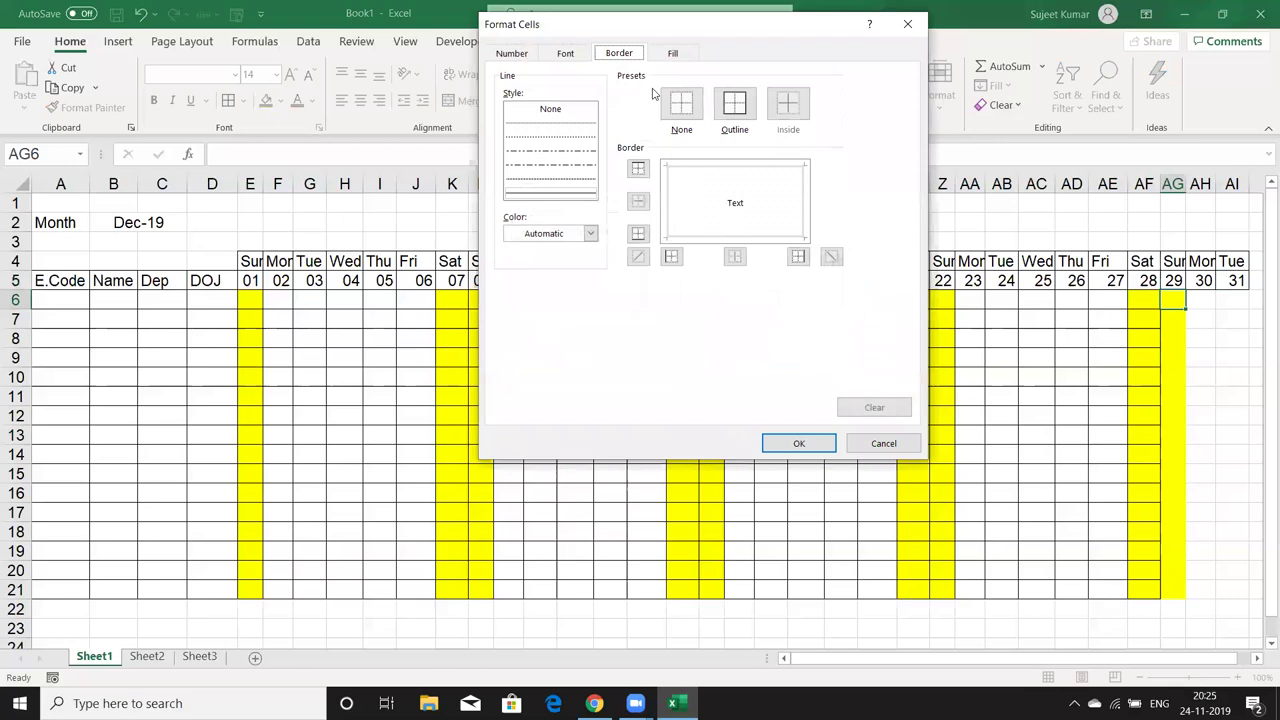
{"action": "left_click", "coordinate": [716, 168]}
{"action": "left_click", "coordinate": [671, 202]}
{"action": "left_click", "coordinate": [692, 238]}
{"action": "left_click", "coordinate": [802, 234]}
{"action": "left_click", "coordinate": [800, 444]}
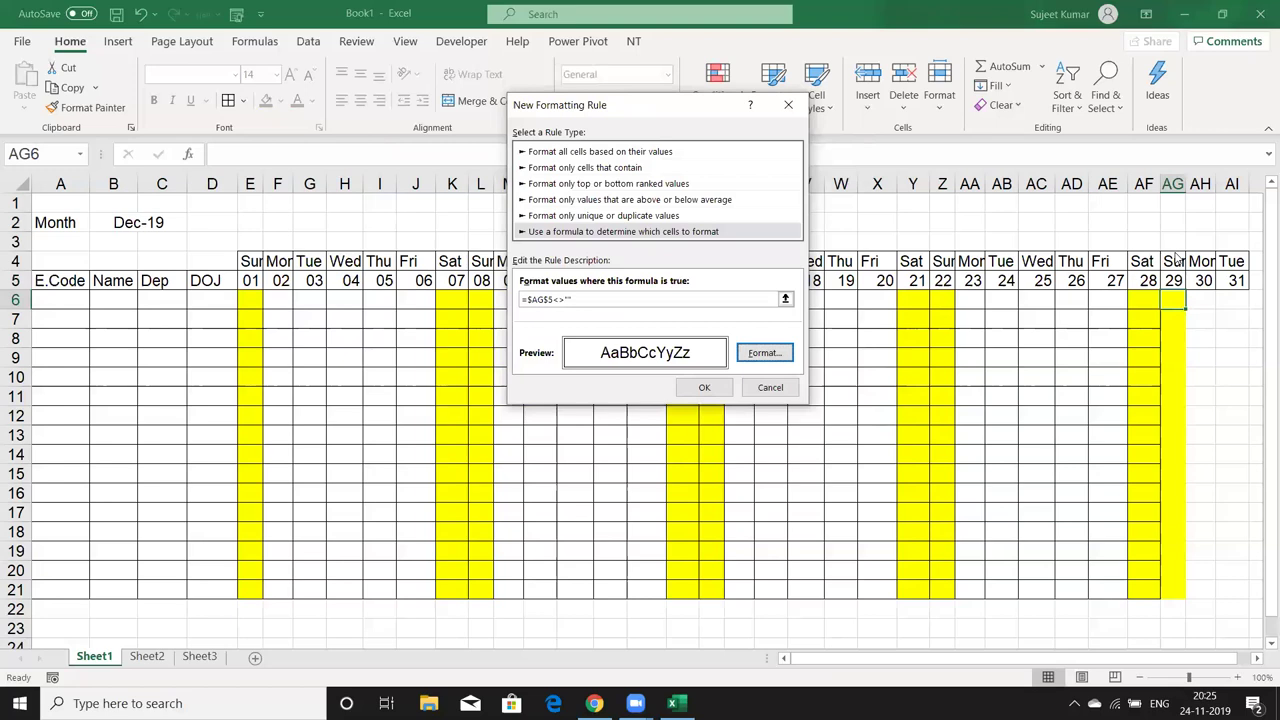
Change the rule's reference to AG$5, then save and apply the border rule
{"action": "left_click", "coordinate": [532, 300]}
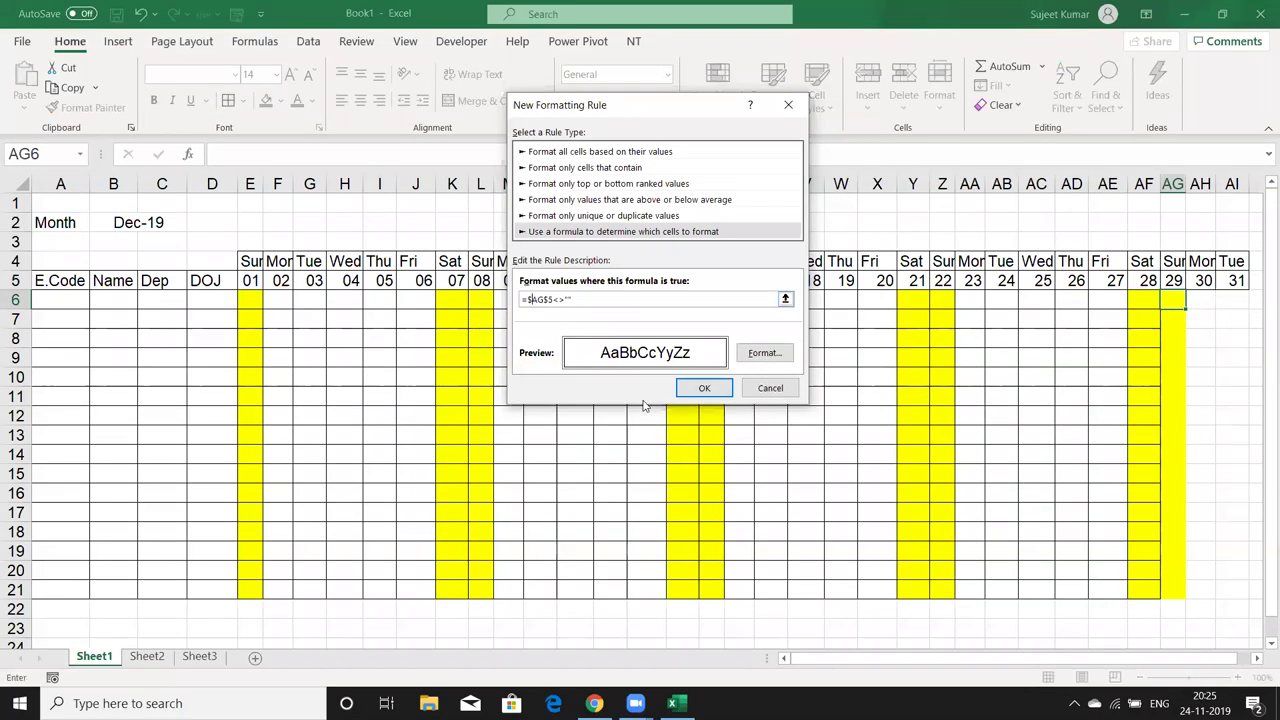
{"action": "key", "text": "BackSpace"}
{"action": "left_click", "coordinate": [710, 392]}
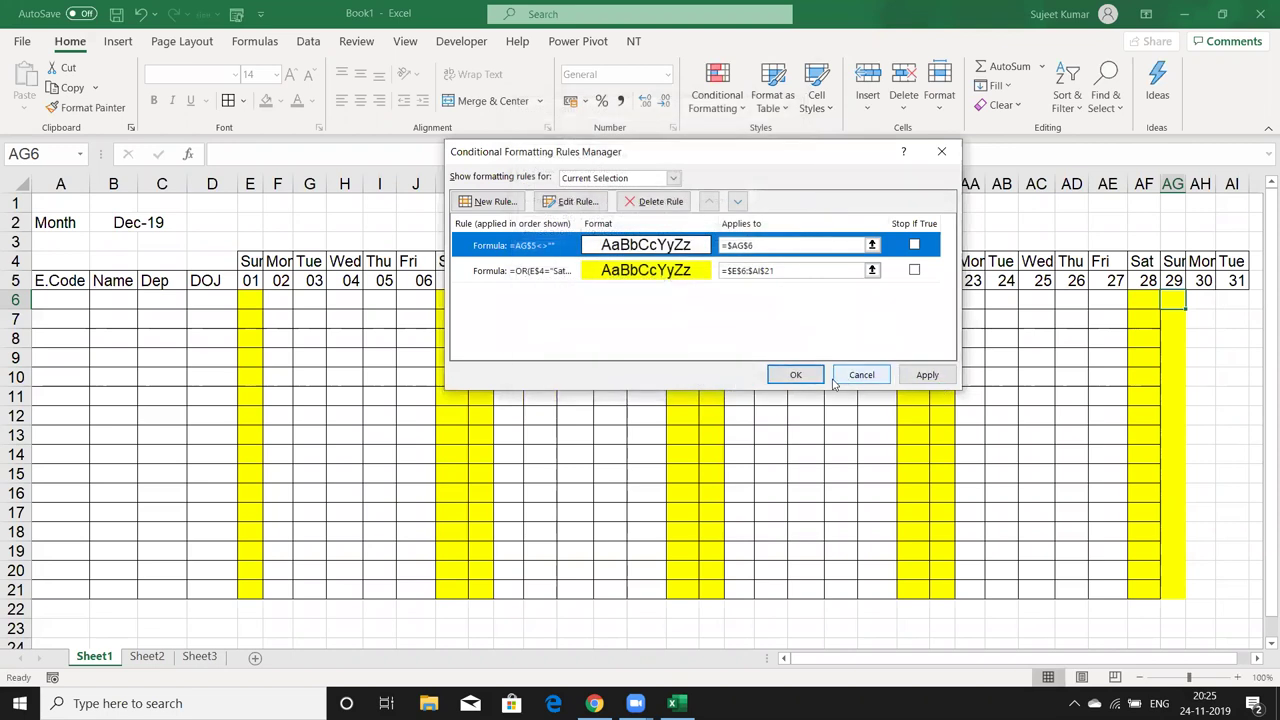
{"action": "left_click", "coordinate": [946, 374]}
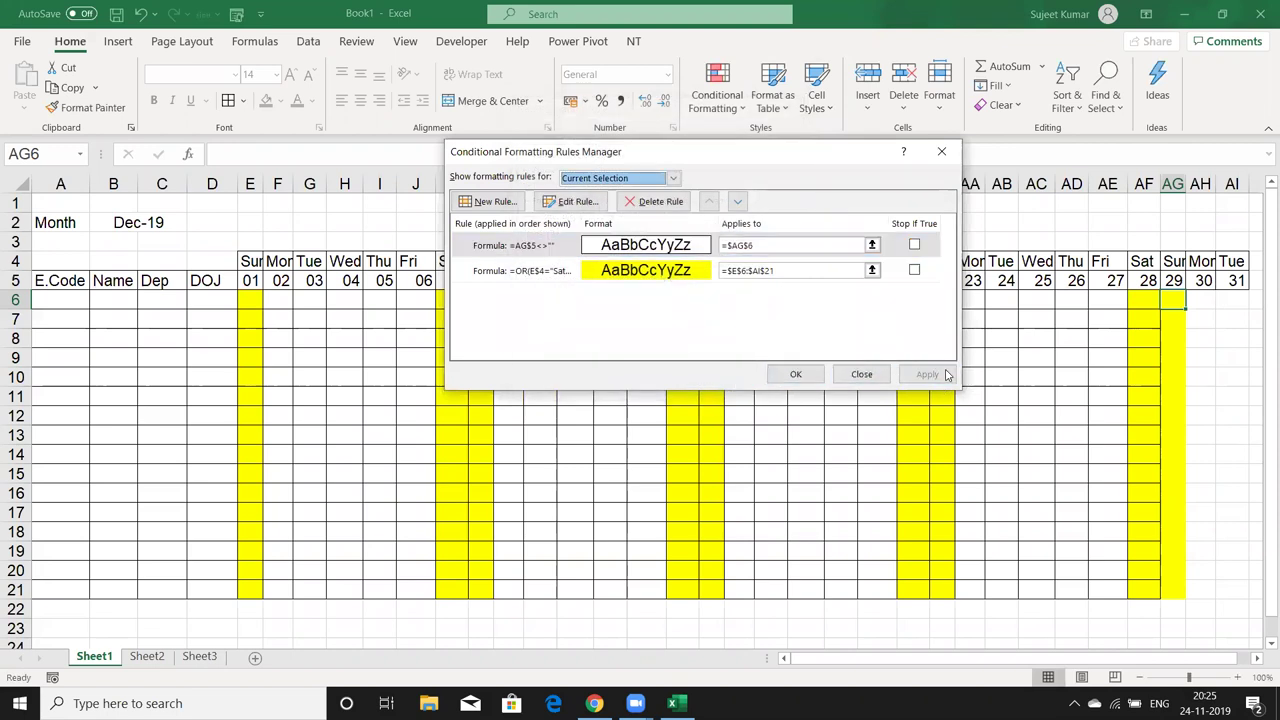
{"action": "left_click", "coordinate": [805, 376]}
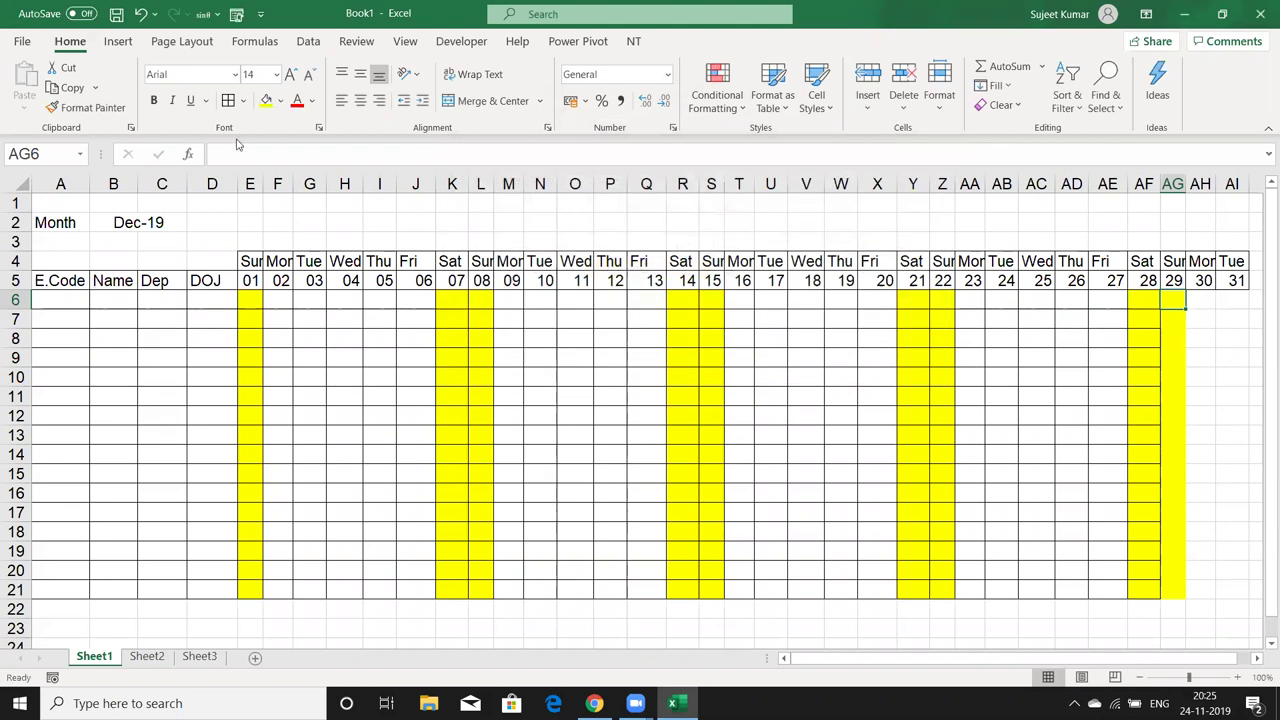
Use Format Painter to copy AG6's formatting over AG6:AI21
{"action": "left_click", "coordinate": [128, 107]}
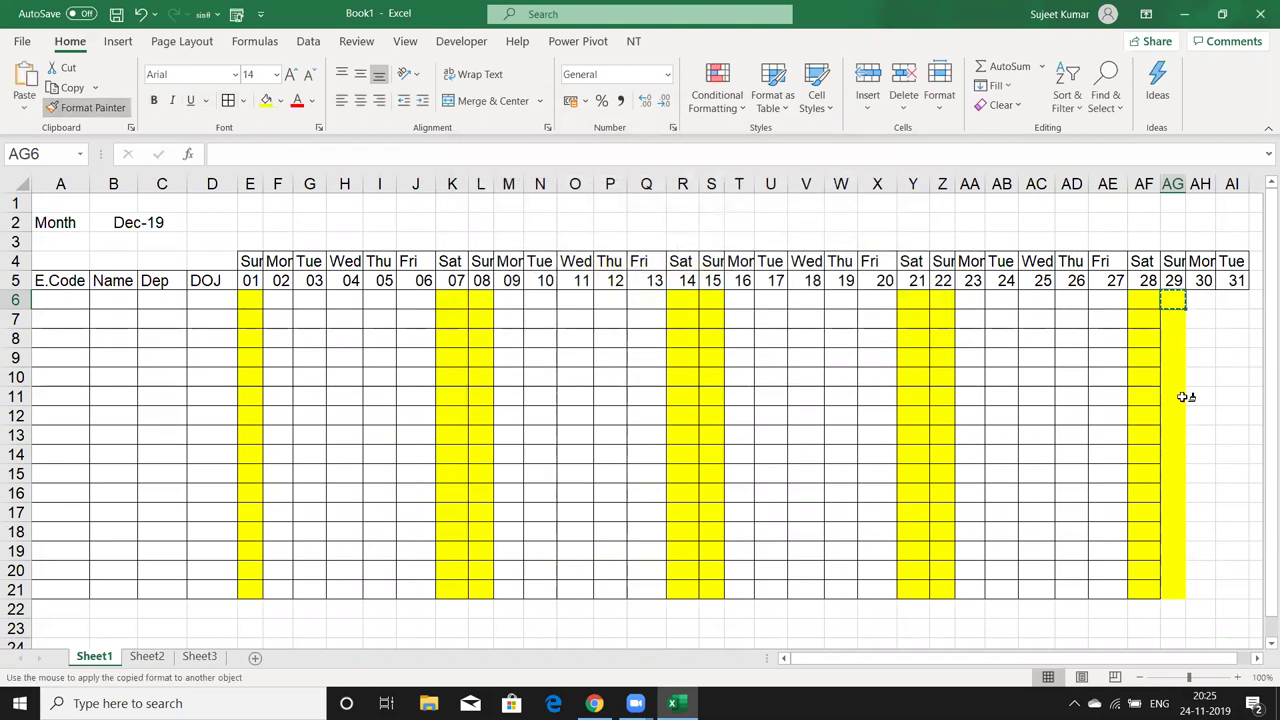
{"action": "left_click_drag", "start_coordinate": [1174, 300], "coordinate": [1241, 563]}
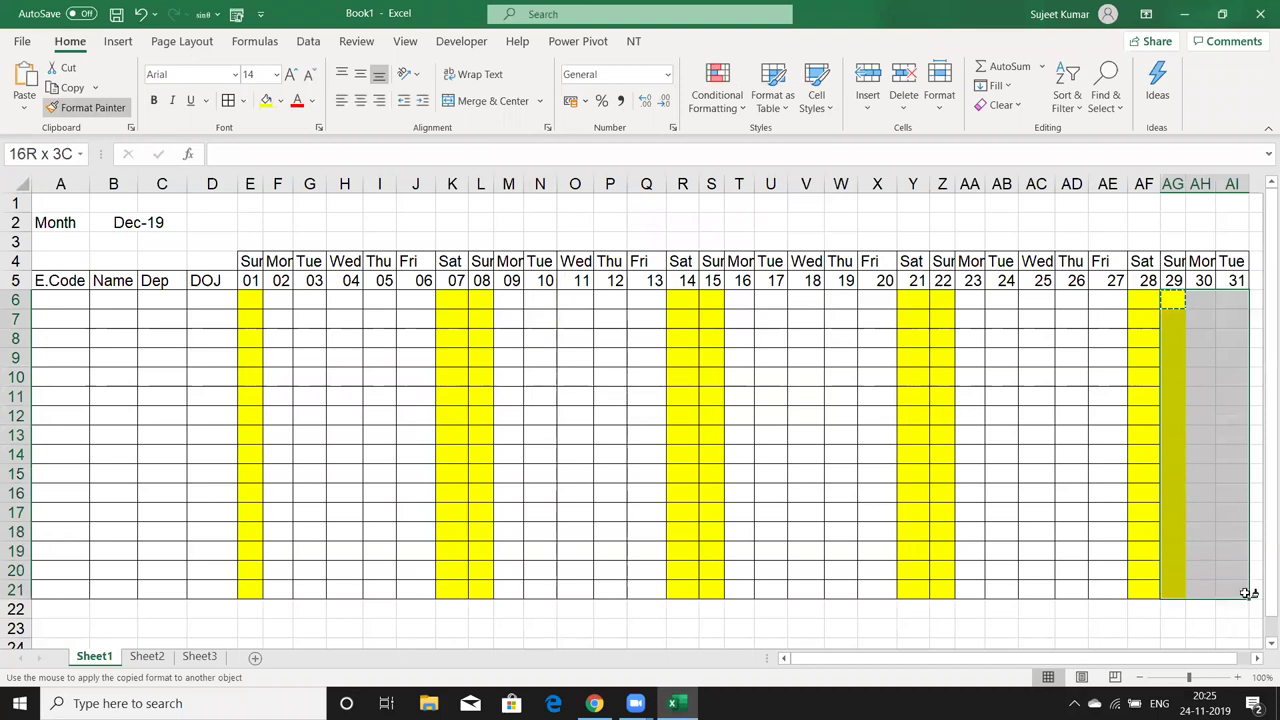
{"action": "left_click_drag", "start_coordinate": [1241, 563], "coordinate": [1244, 591]}
{"action": "left_click_drag", "start_coordinate": [1089, 514], "coordinate": [1065, 516]}
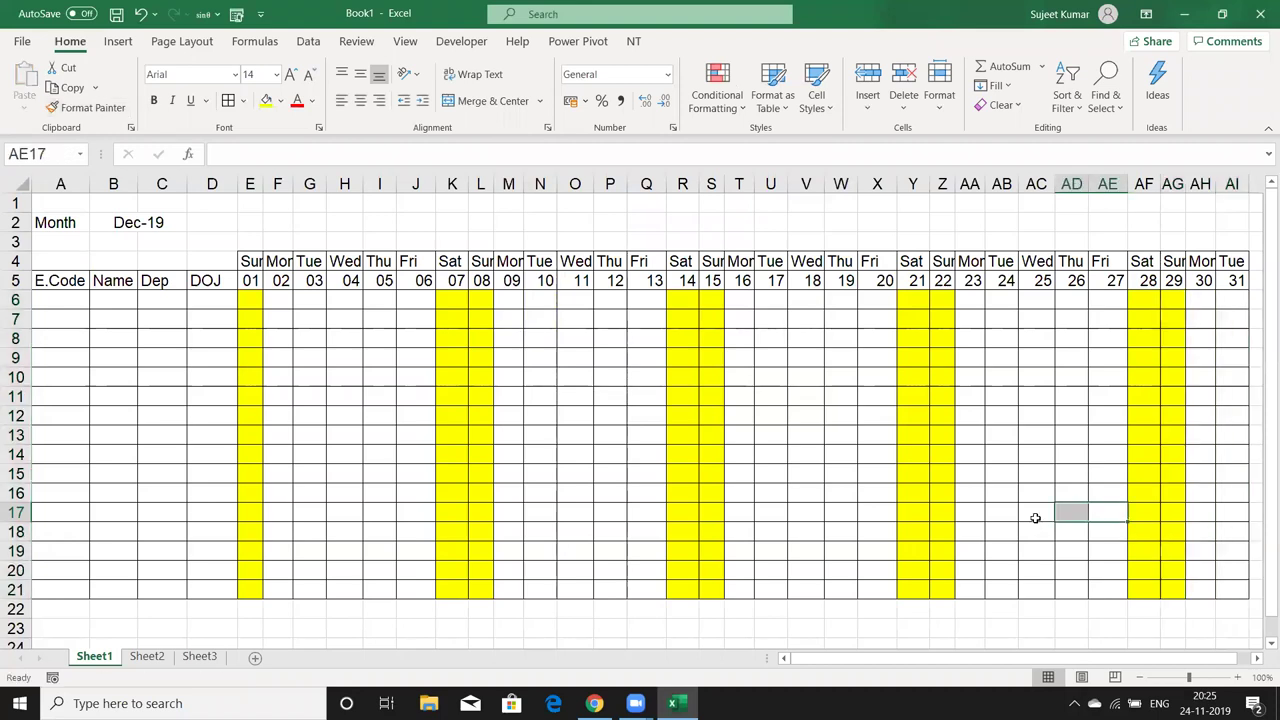
Enter 1/11, then 1/10, in E5 so the calendar shows Oct-19 with updated weekend shading
{"action": "left_click", "coordinate": [168, 230]}
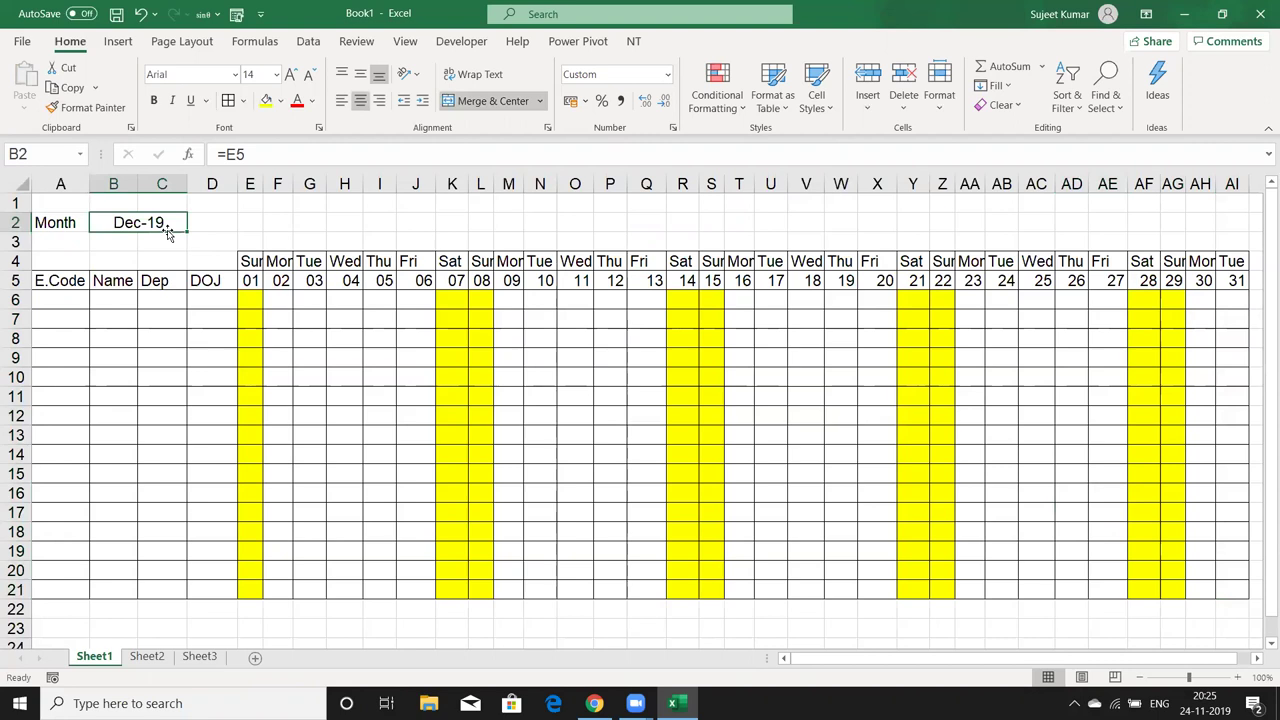
{"action": "left_click", "coordinate": [245, 283]}
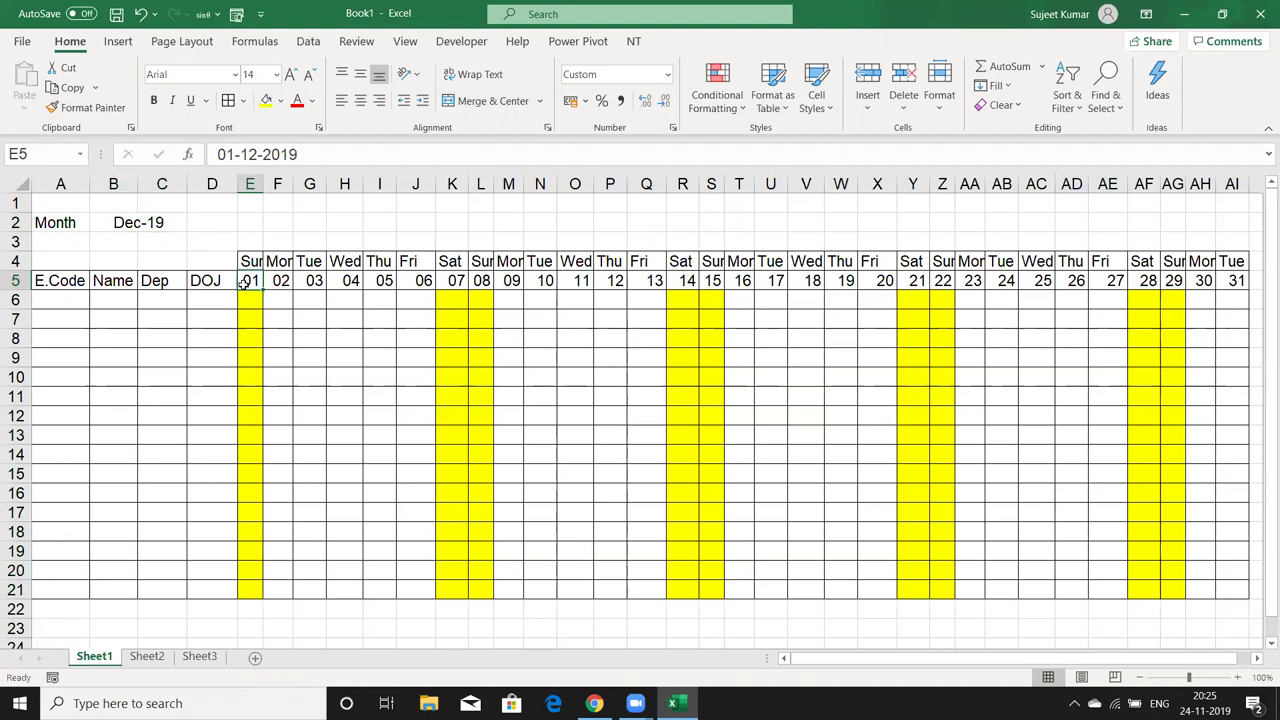
{"action": "type", "text": "1/11"}
{"action": "key", "text": "Return"}
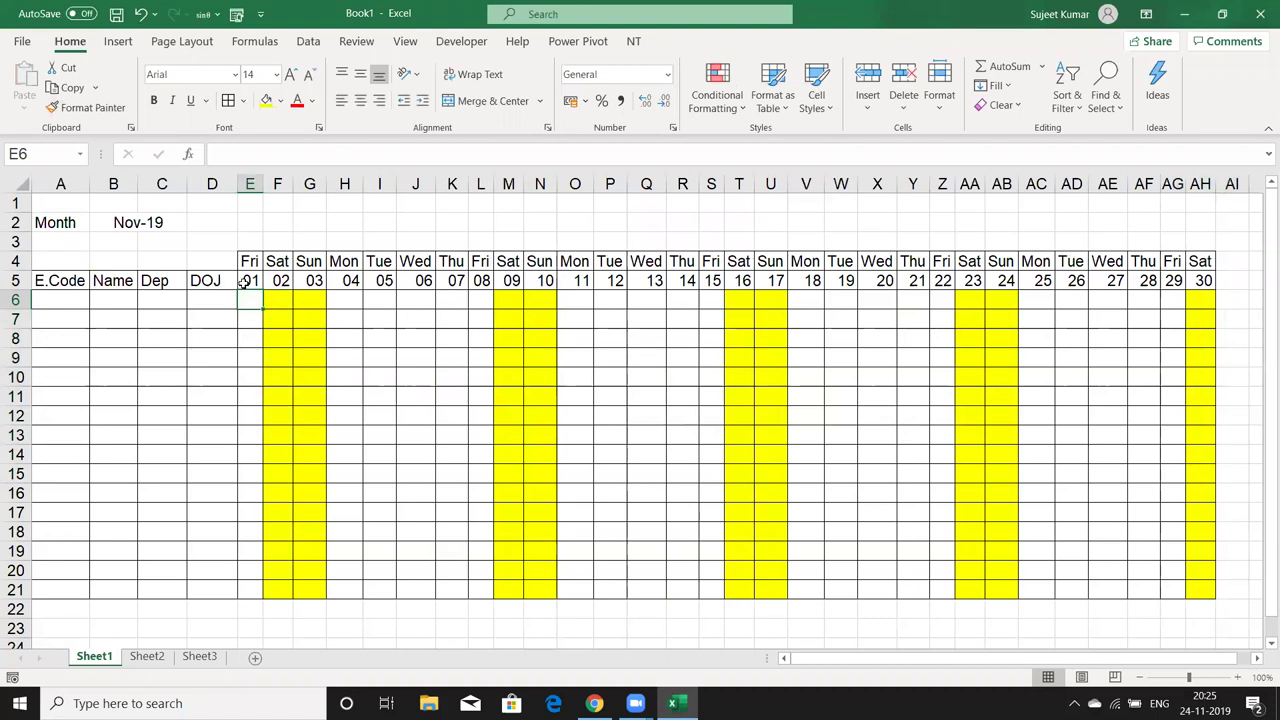
{"action": "left_click", "coordinate": [244, 282]}
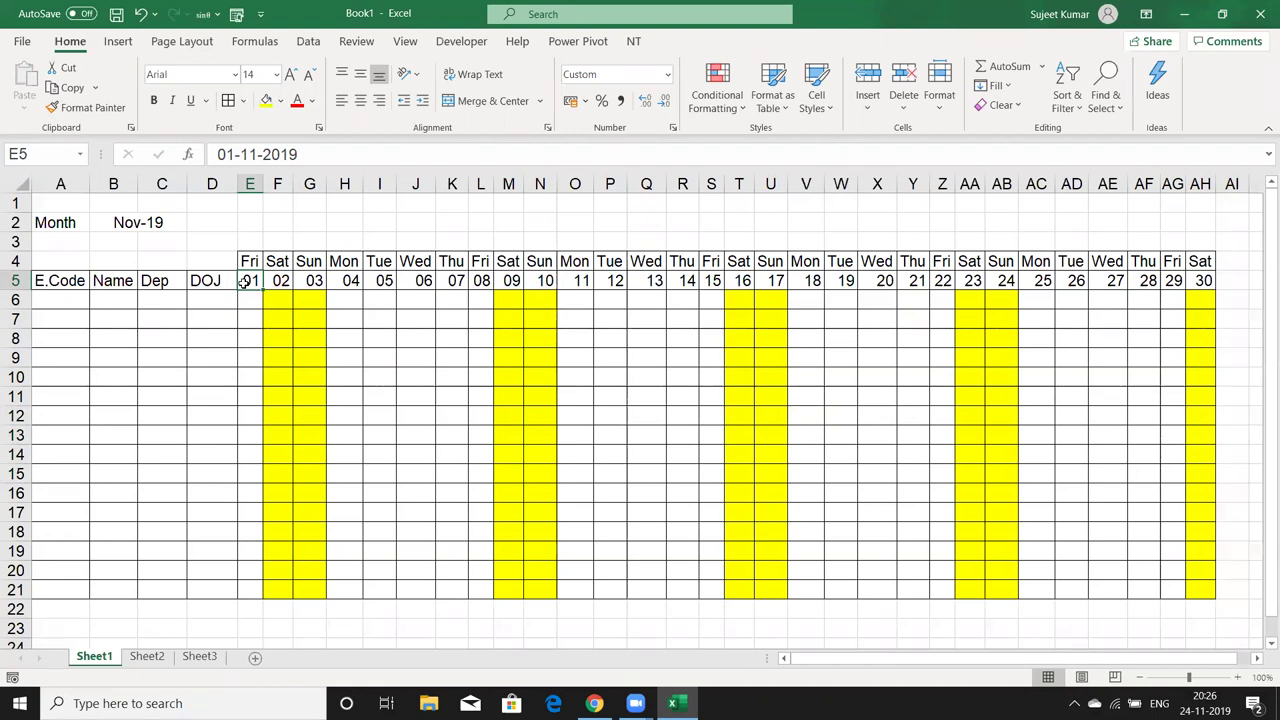
{"action": "type", "text": "1/"}
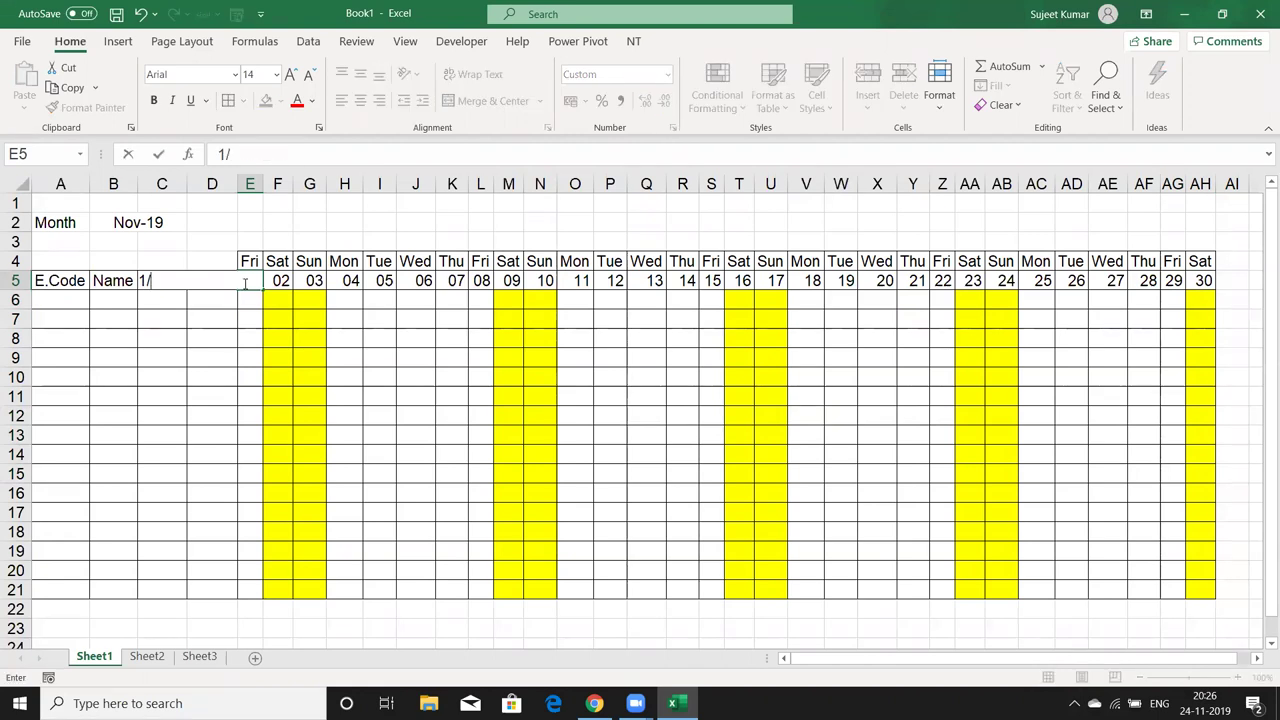
{"action": "type", "text": "10"}
{"action": "key", "text": "Return"}
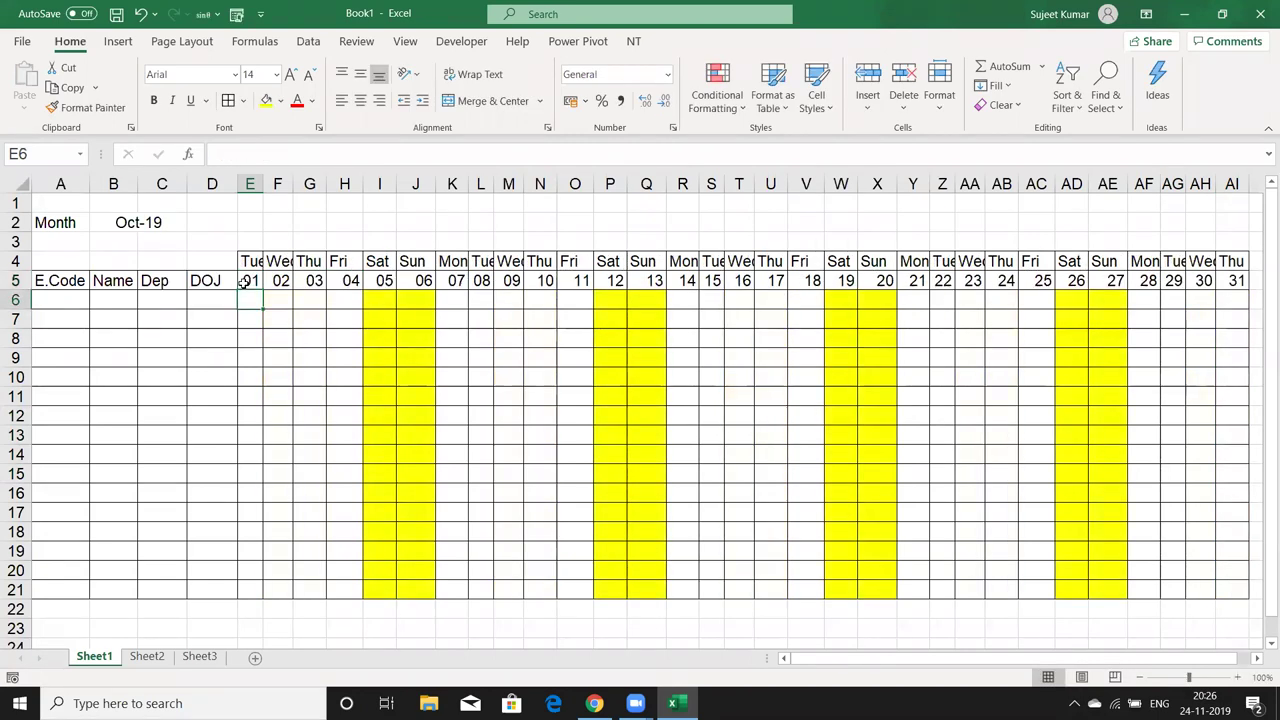
{"action": "key", "text": "Up"}
{"action": "key", "text": "Right"}
{"action": "key", "text": "Right"}
{"action": "key", "text": "Right"}
{"action": "key", "text": "Right"}
{"action": "key", "text": "Down"}
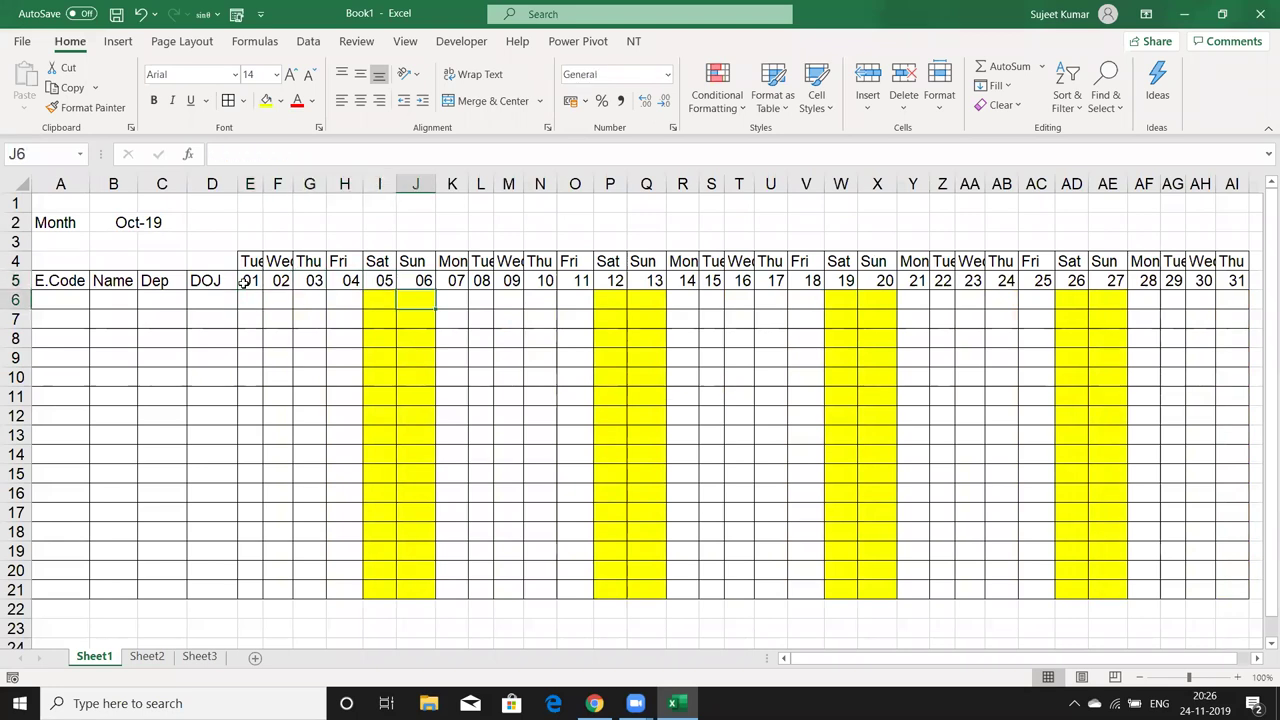
{"action": "key", "text": "Right"}
{"action": "key", "text": "Right"}
{"action": "key", "text": "Right"}
{"action": "key", "text": "Right"}
{"action": "key", "text": "Right"}
{"action": "key", "text": "Right"}
{"action": "key", "text": "Right"}
{"action": "key", "text": "Right"}
{"action": "key", "text": "Right"}
{"action": "key", "text": "Right"}
{"action": "key", "text": "Right"}
{"action": "key", "text": "Right"}
{"action": "key", "text": "Left"}
{"action": "key", "text": "Left"}
{"action": "key", "text": "Left"}
{"action": "key", "text": "Left"}
{"action": "key", "text": "Left"}
{"action": "key", "text": "Left"}
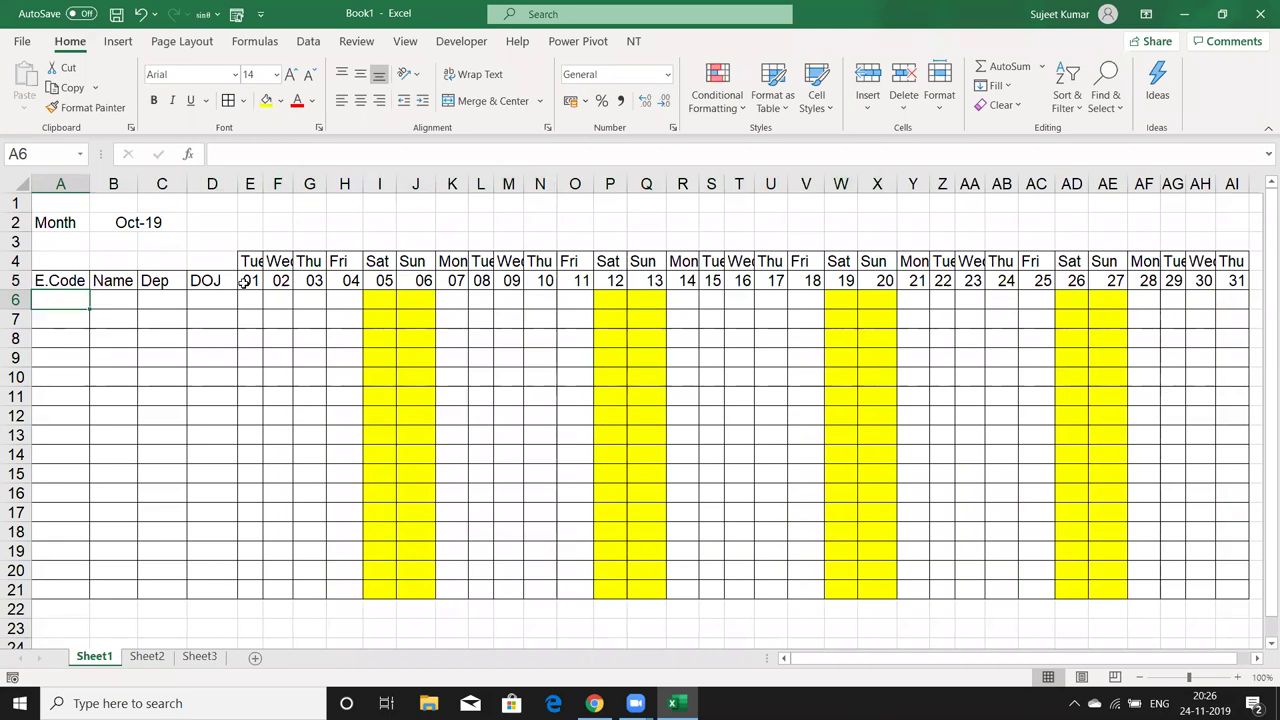
Enter 1 and 2 in A6:A7 and extend the E.Code series to 16 in A21
{"action": "type", "text": "1"}
{"action": "key", "text": "Return"}
{"action": "type", "text": "2"}
{"action": "key", "text": "Return"}
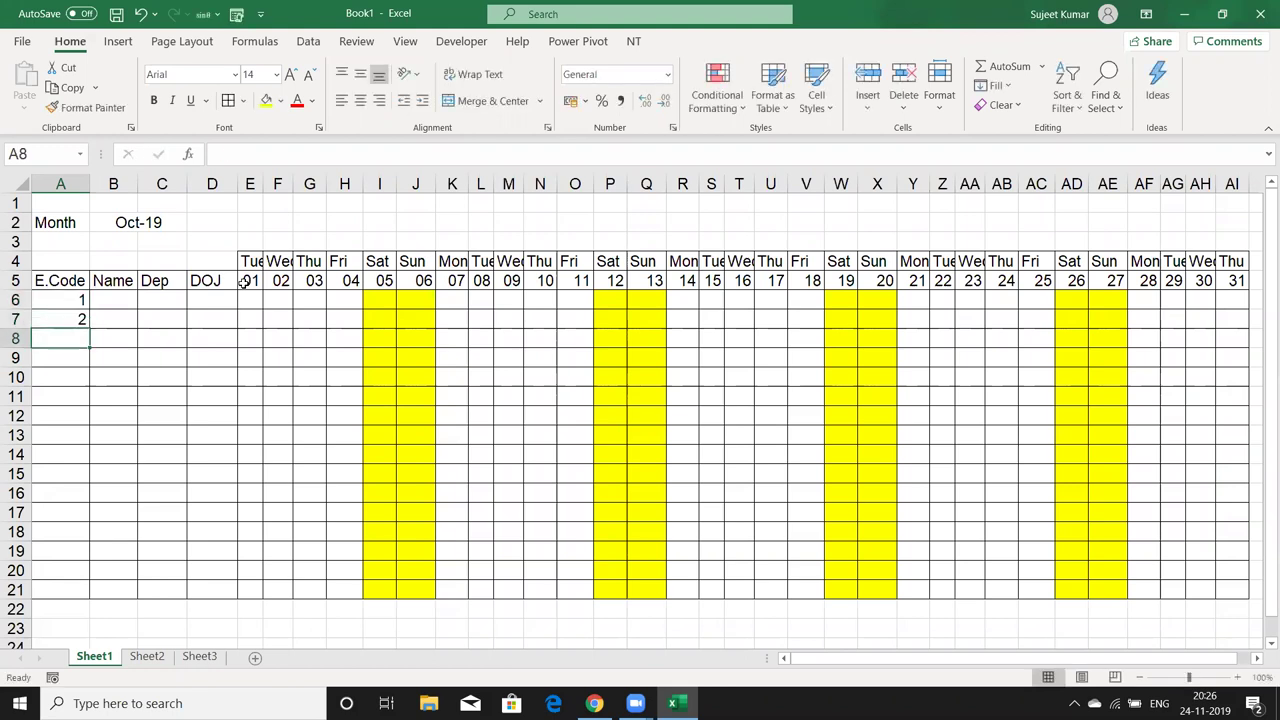
{"action": "left_click_drag", "start_coordinate": [60, 300], "coordinate": [70, 319]}
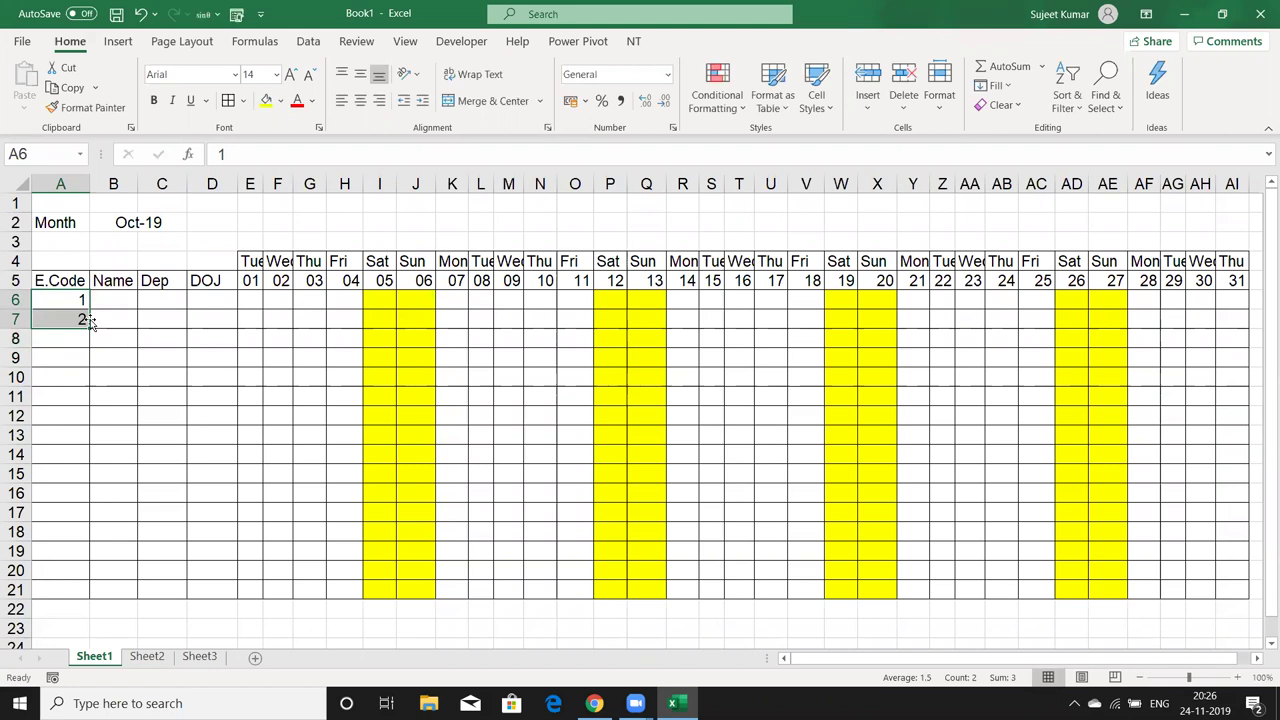
{"action": "left_click_drag", "start_coordinate": [86, 328], "coordinate": [80, 592]}
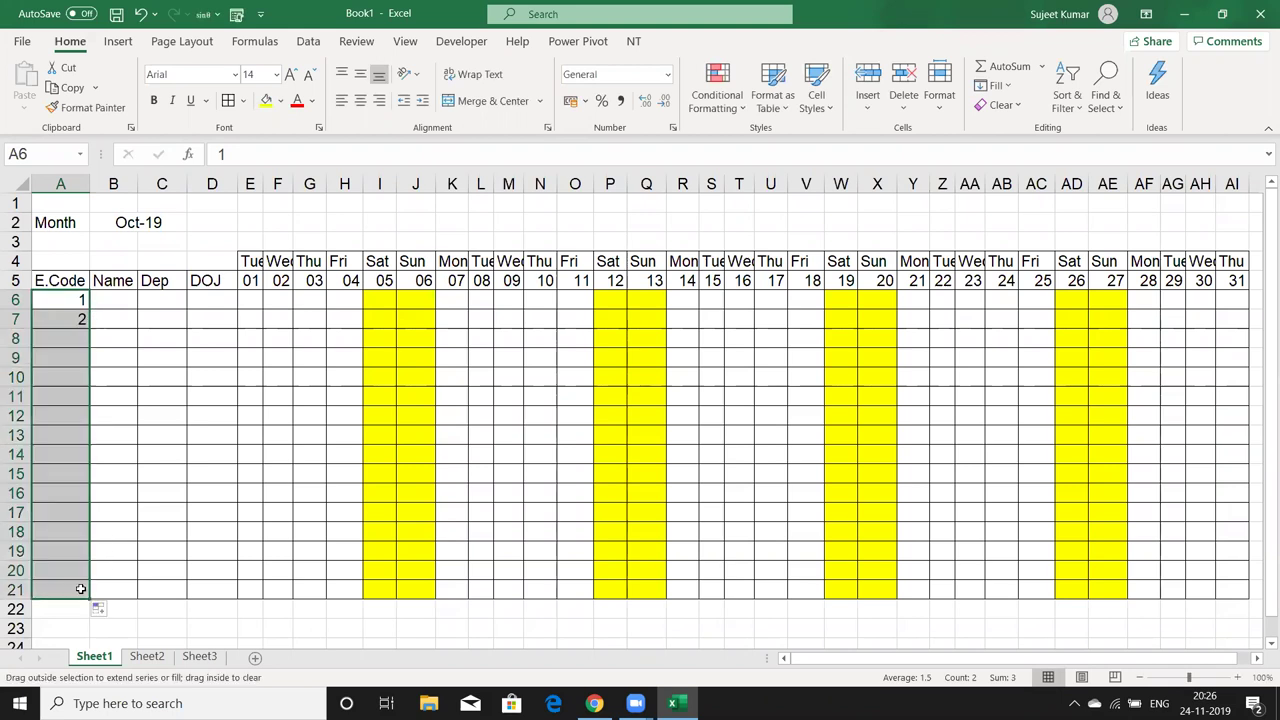
Enter 'Puja' in B6 and fill the Name column down to row 21
{"action": "left_click", "coordinate": [129, 297]}
{"action": "type", "text": "Puja"}
{"action": "left_click", "coordinate": [127, 315]}
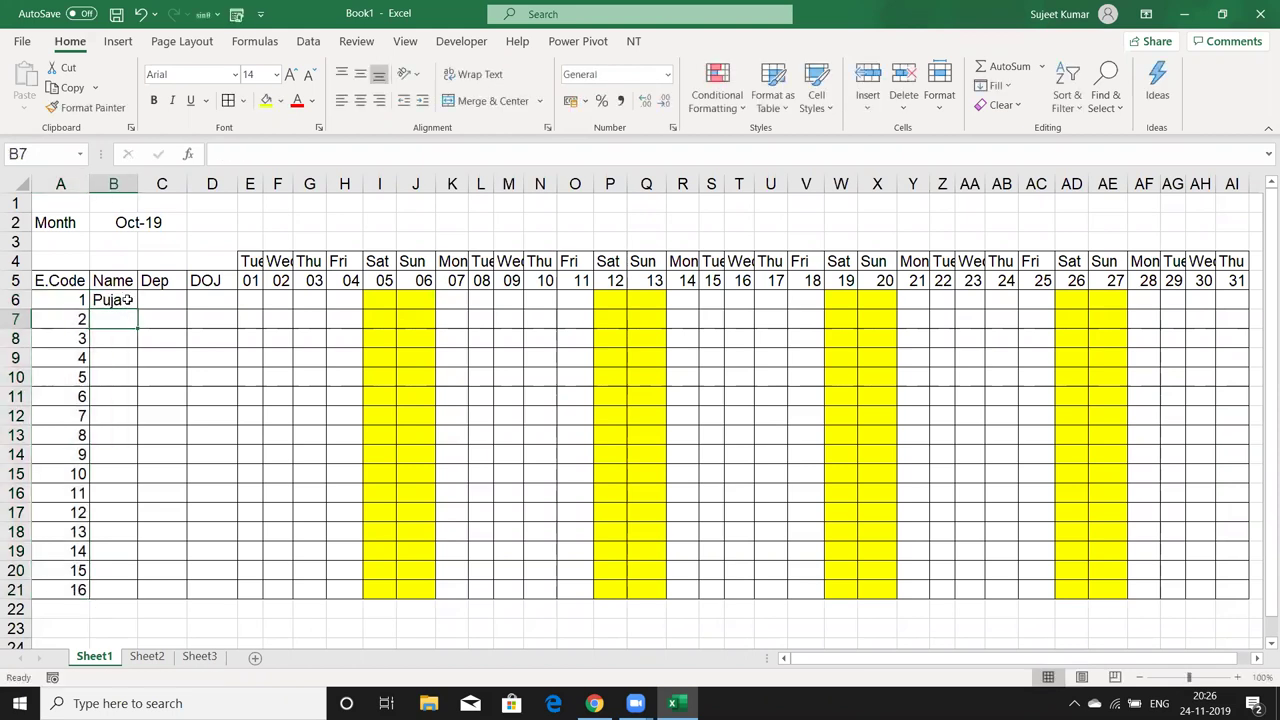
{"action": "left_click", "coordinate": [128, 300]}
{"action": "double_click", "coordinate": [134, 309]}
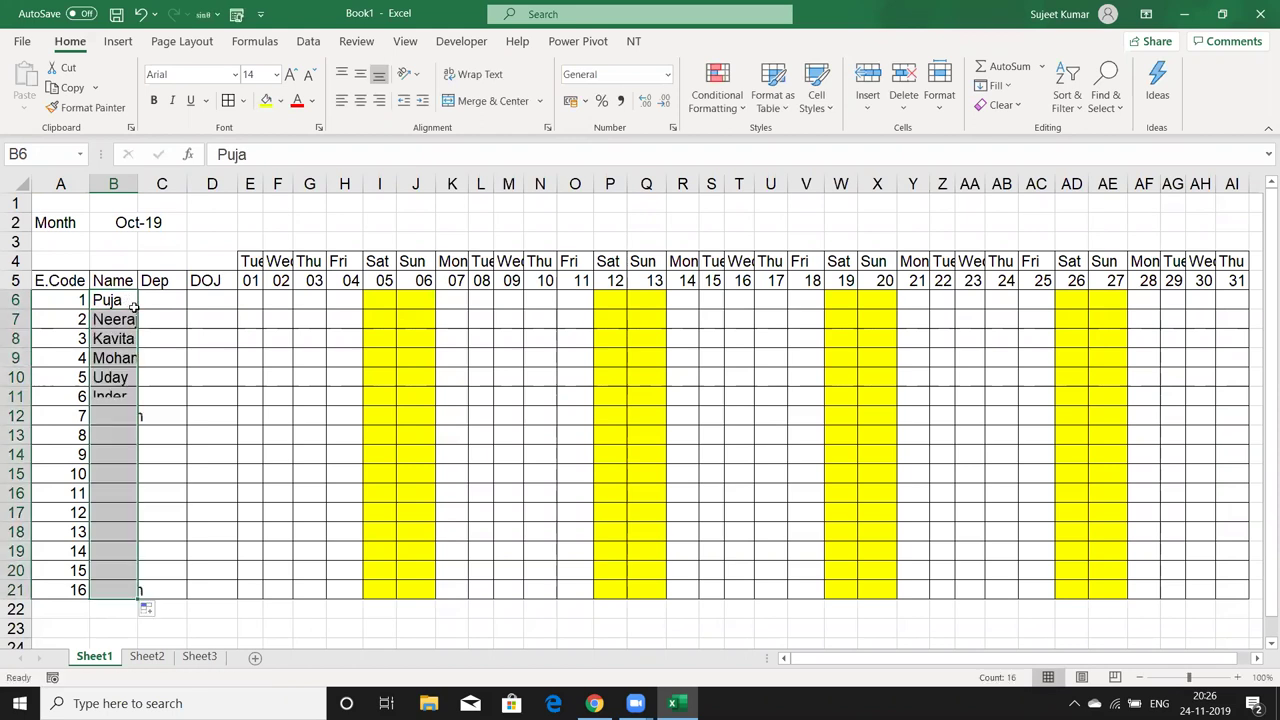
{"action": "left_click", "coordinate": [159, 297]}
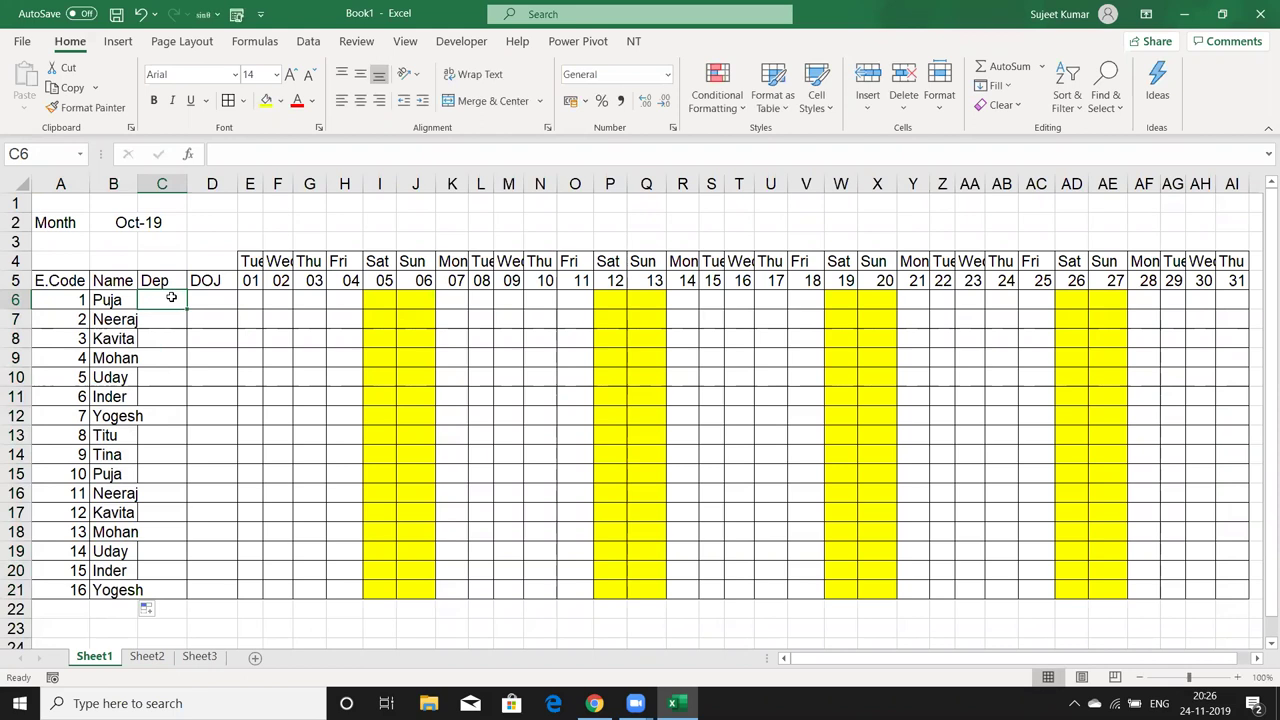
Enter HR, Ops, Sales and Floor in C6:C9 and select the four departments
{"action": "type", "text": "HR"}
{"action": "key", "text": "Return"}
{"action": "type", "text": "Opc"}
{"action": "key", "text": "BackSpace"}
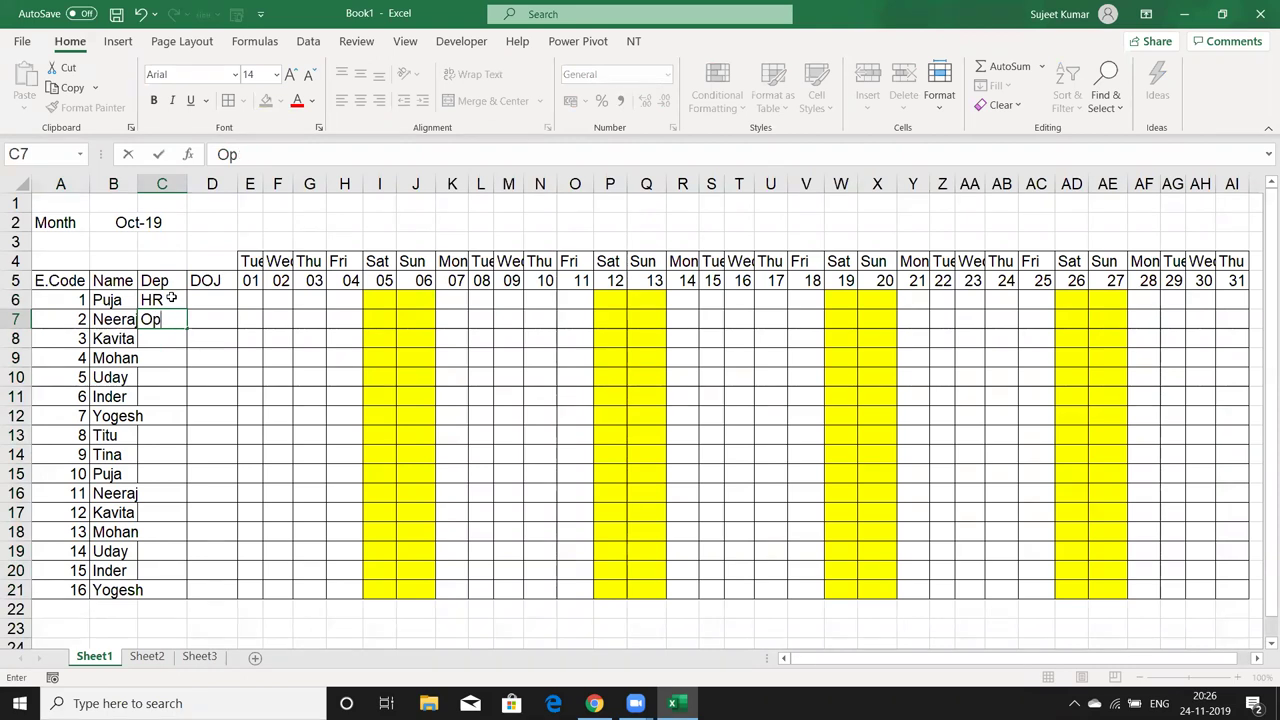
{"action": "type", "text": "s"}
{"action": "key", "text": "Return"}
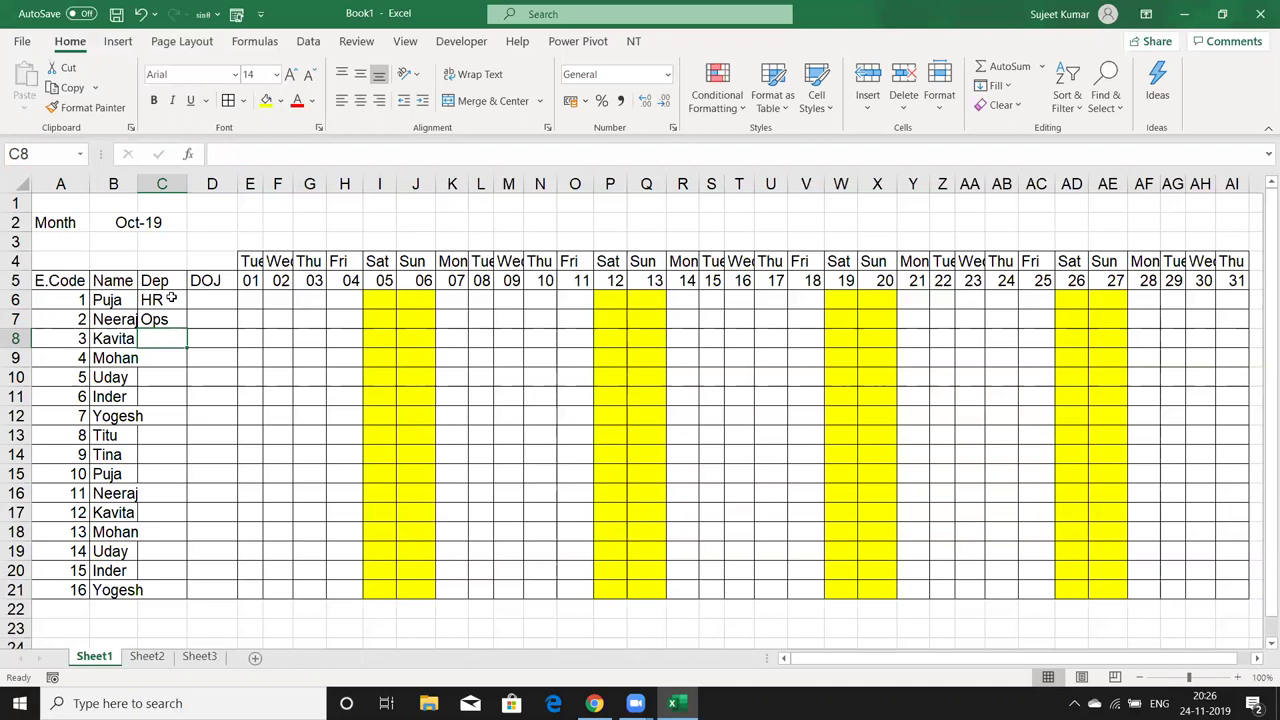
{"action": "type", "text": "Sales"}
{"action": "key", "text": "Return"}
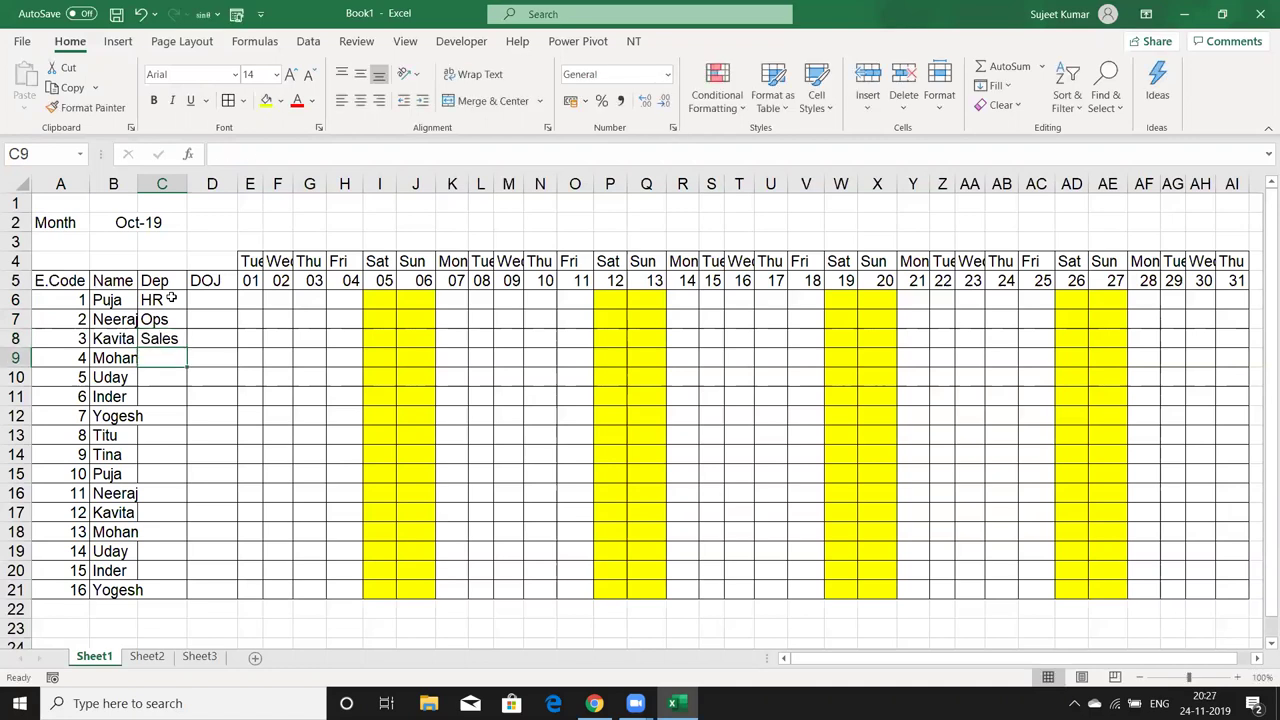
{"action": "type", "text": "Floor"}
{"action": "key", "text": "Return"}
{"action": "left_click", "coordinate": [172, 289]}
{"action": "left_click", "coordinate": [172, 299]}
{"action": "key", "text": "shift+Down"}
{"action": "key", "text": "shift+Down"}
{"action": "key", "text": "shift+Down"}
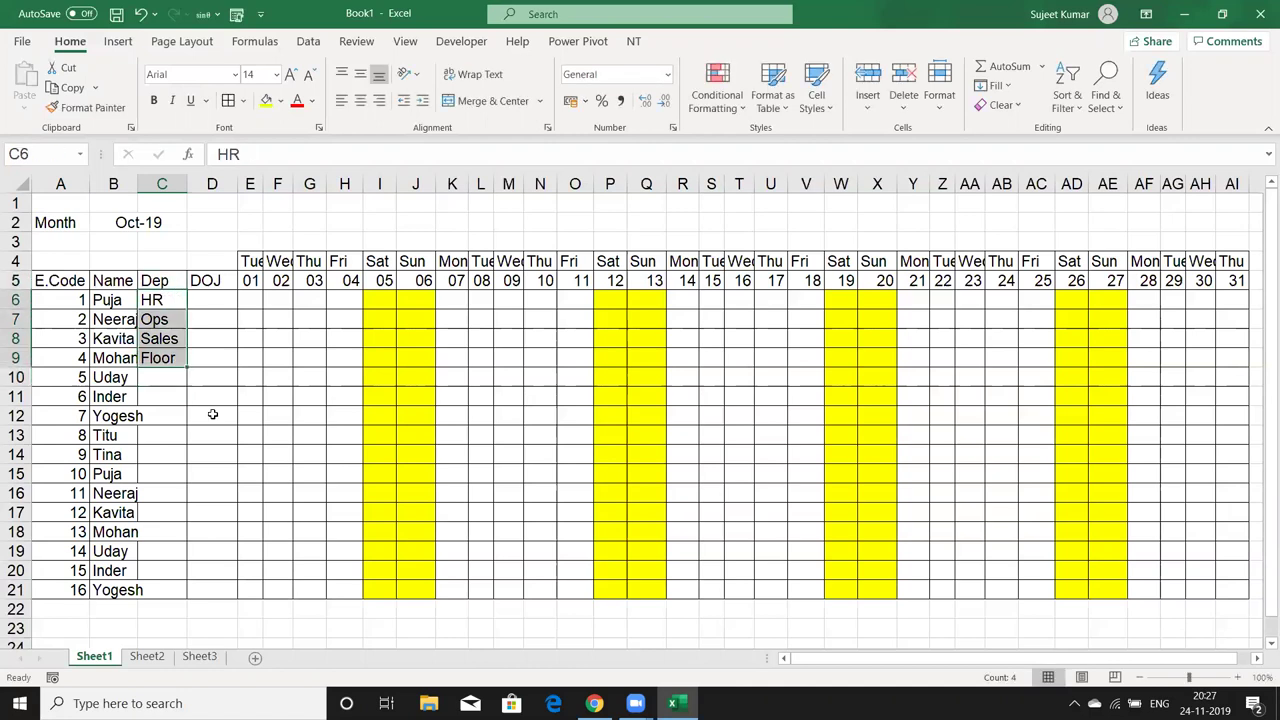
Repeat HR, Ops, Sales, Floor down the Dep column to row 21
{"action": "double_click", "coordinate": [189, 368]}
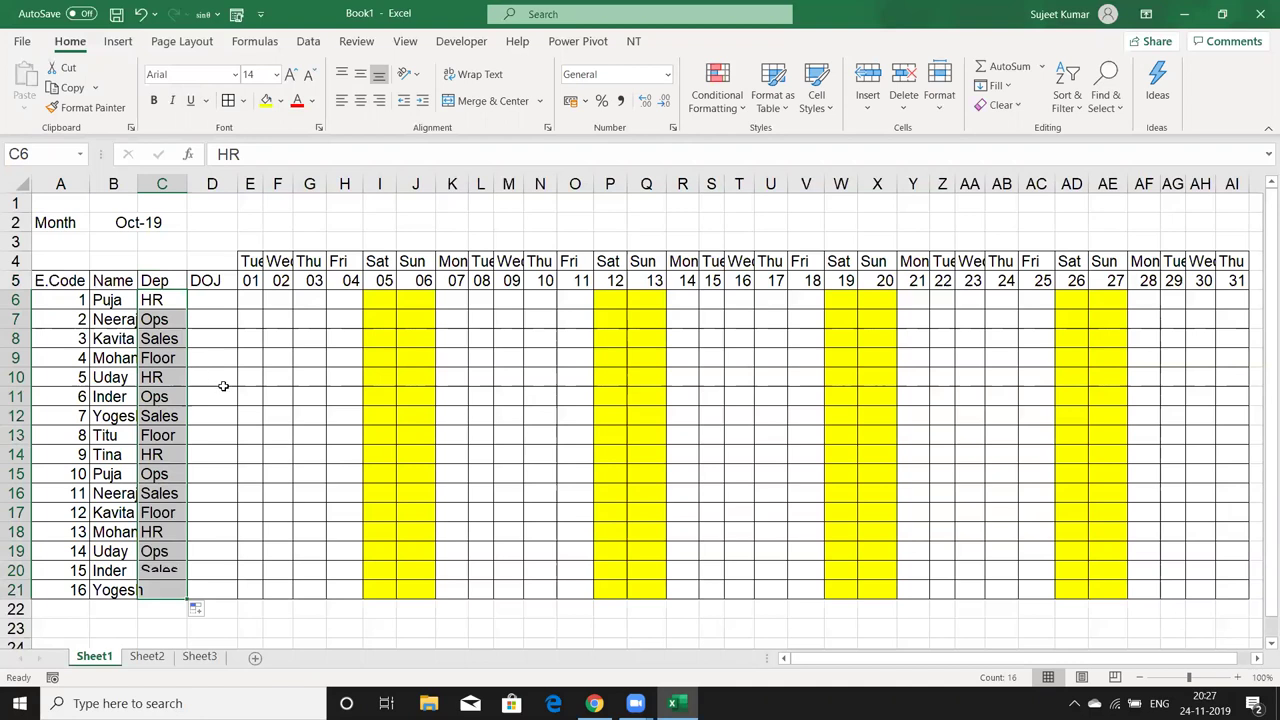
{"action": "left_click", "coordinate": [228, 390]}
{"action": "left_click", "coordinate": [220, 316]}
Enter 1/1 in D6, autofit column D, and fill joining dates down to 16-Jan
{"action": "left_click", "coordinate": [216, 299]}
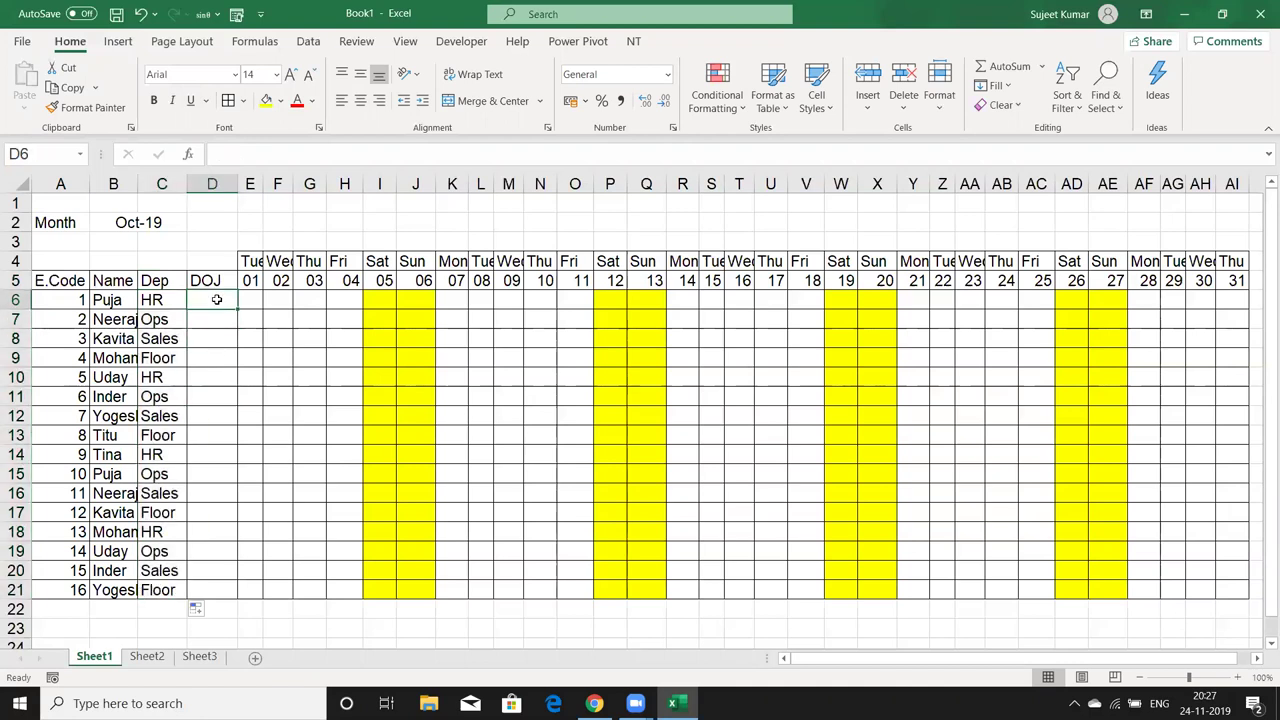
{"action": "type", "text": "1/1"}
{"action": "key", "text": "Return"}
{"action": "key", "text": "Up"}
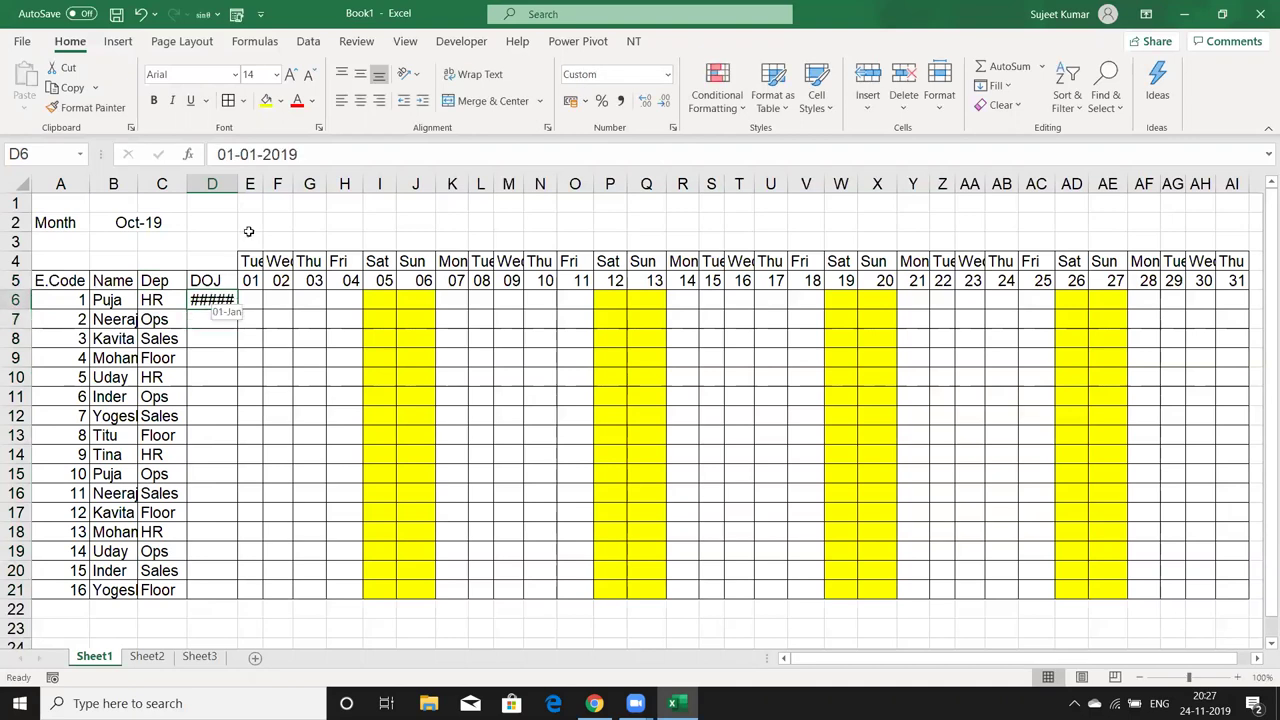
{"action": "double_click", "coordinate": [238, 184]}
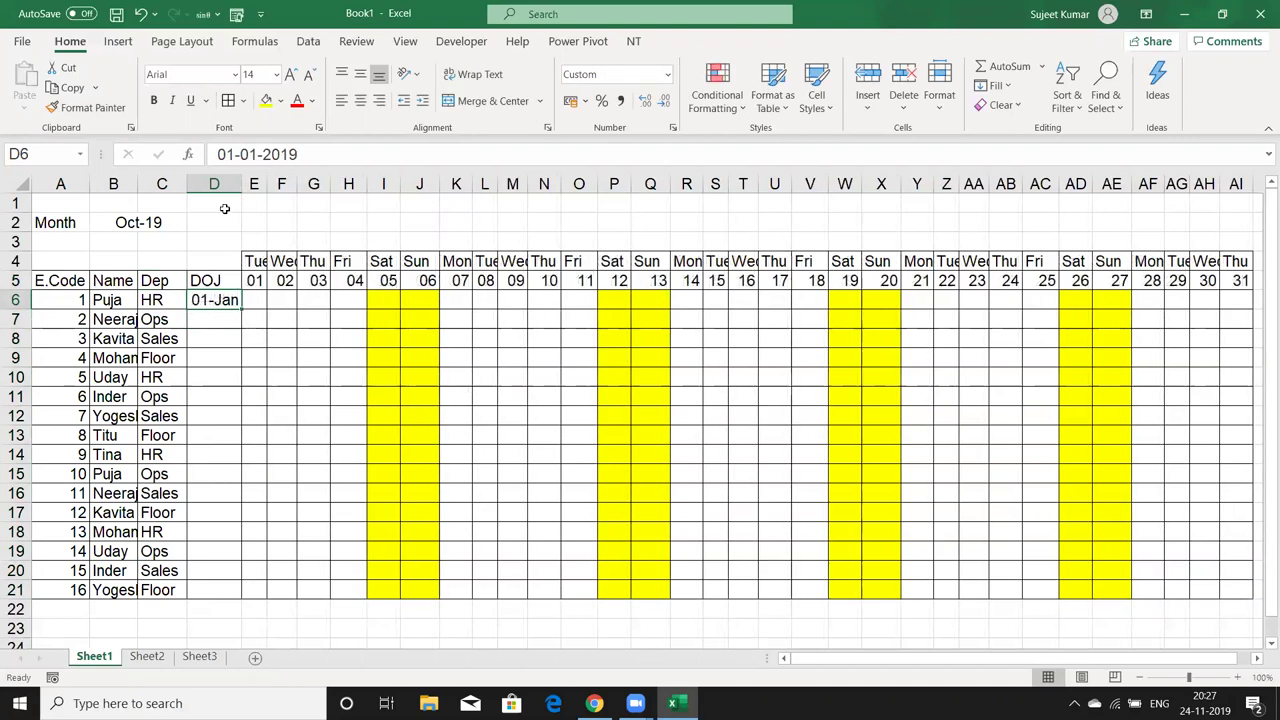
{"action": "double_click", "coordinate": [241, 309]}
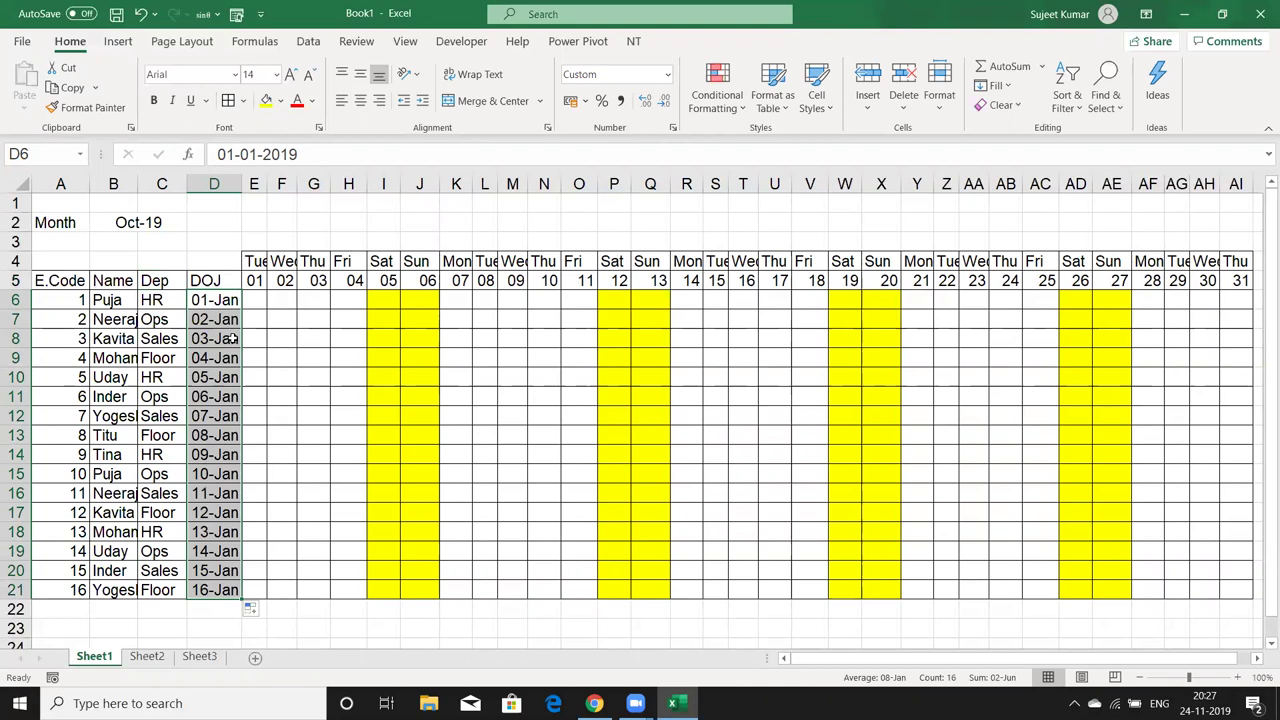
{"action": "left_click", "coordinate": [512, 395]}
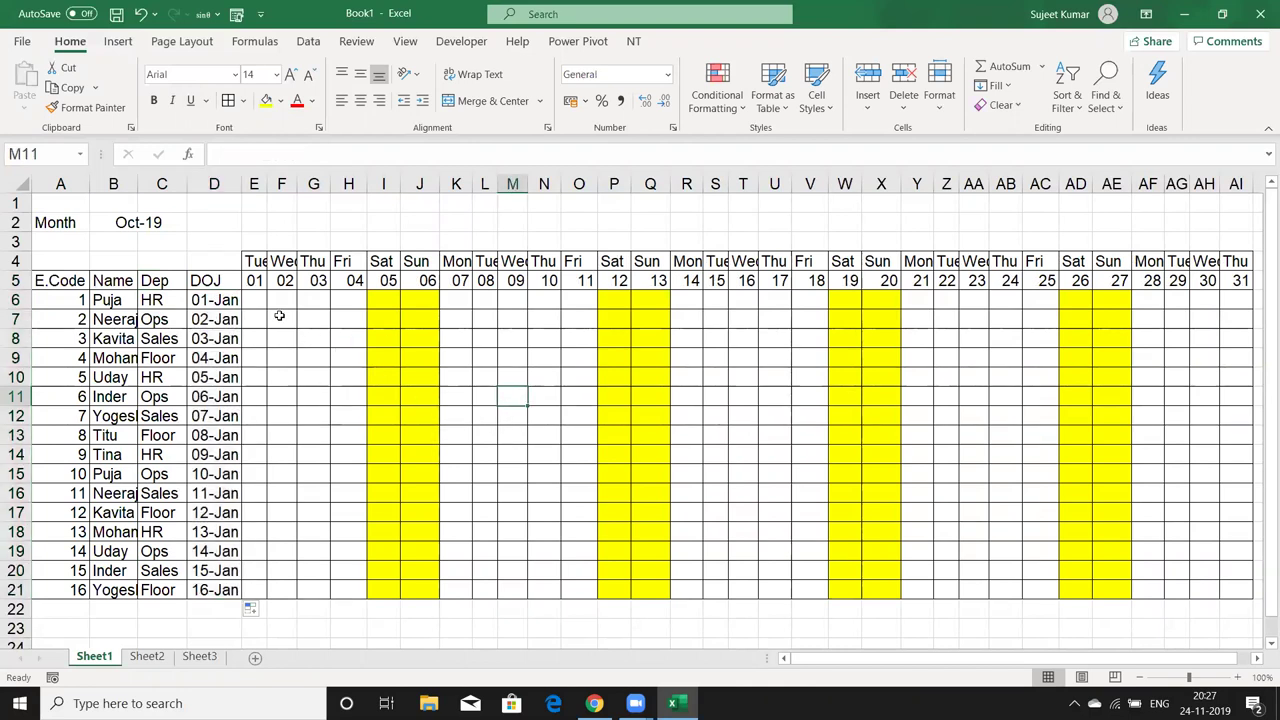
Add an Equal To "L" highlight rule with Light Red Fill to E6:AI21
{"action": "mouse_move", "coordinate": [262, 299]}
{"action": "left_mouse_down"}
{"action": "mouse_move", "coordinate": [439, 327]}
{"action": "mouse_move", "coordinate": [1228, 581]}
{"action": "left_mouse_up"}
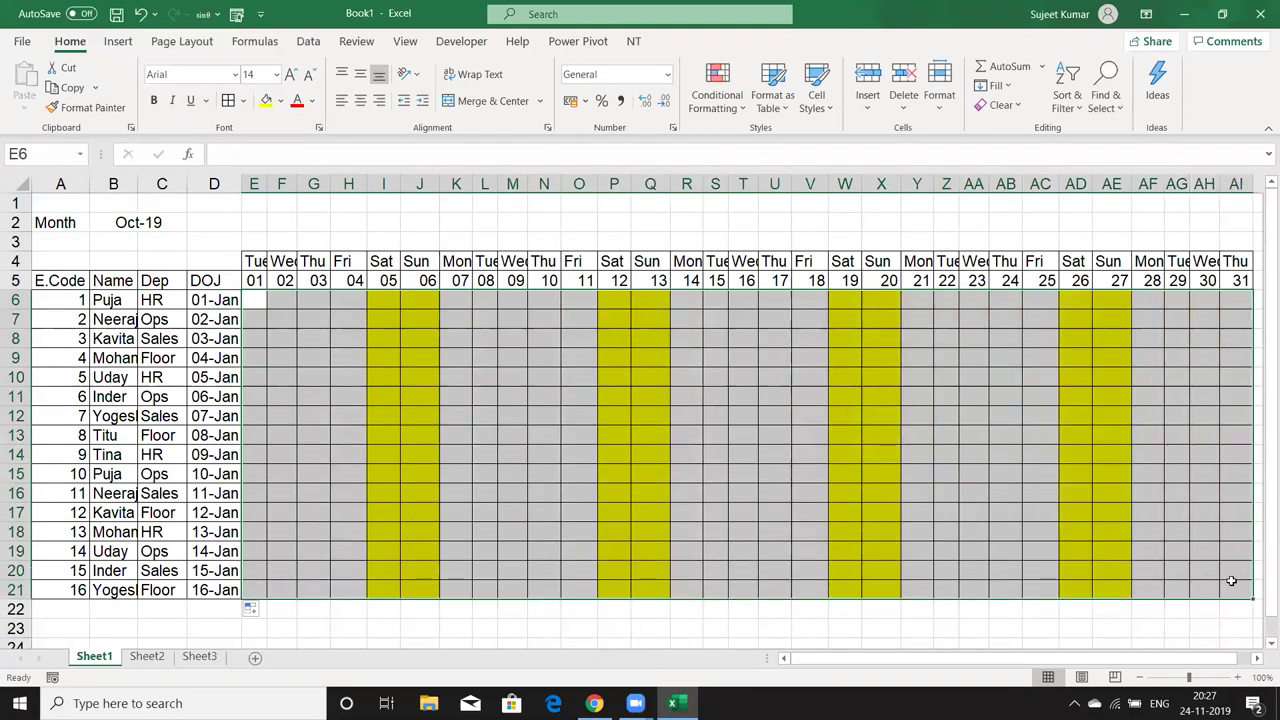
{"action": "left_click", "coordinate": [717, 100]}
{"action": "mouse_move", "coordinate": [735, 138]}
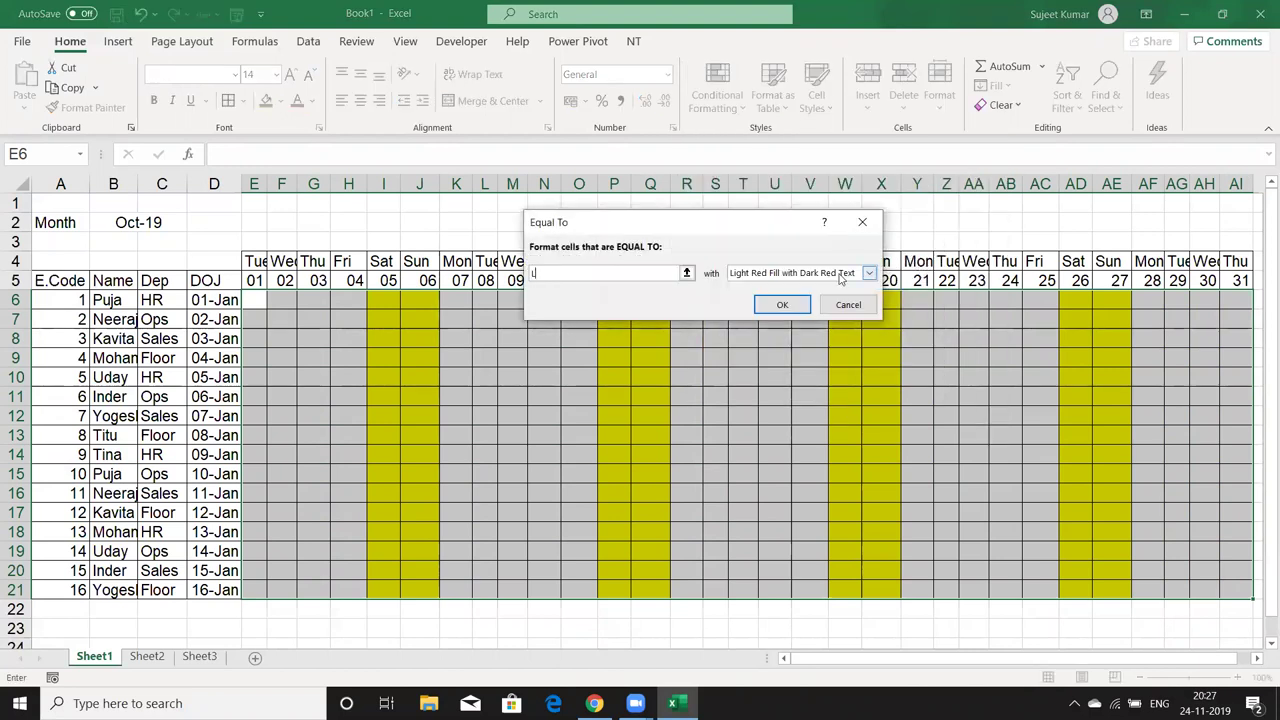
{"action": "left_click", "coordinate": [869, 273]}
{"action": "left_click", "coordinate": [838, 288]}
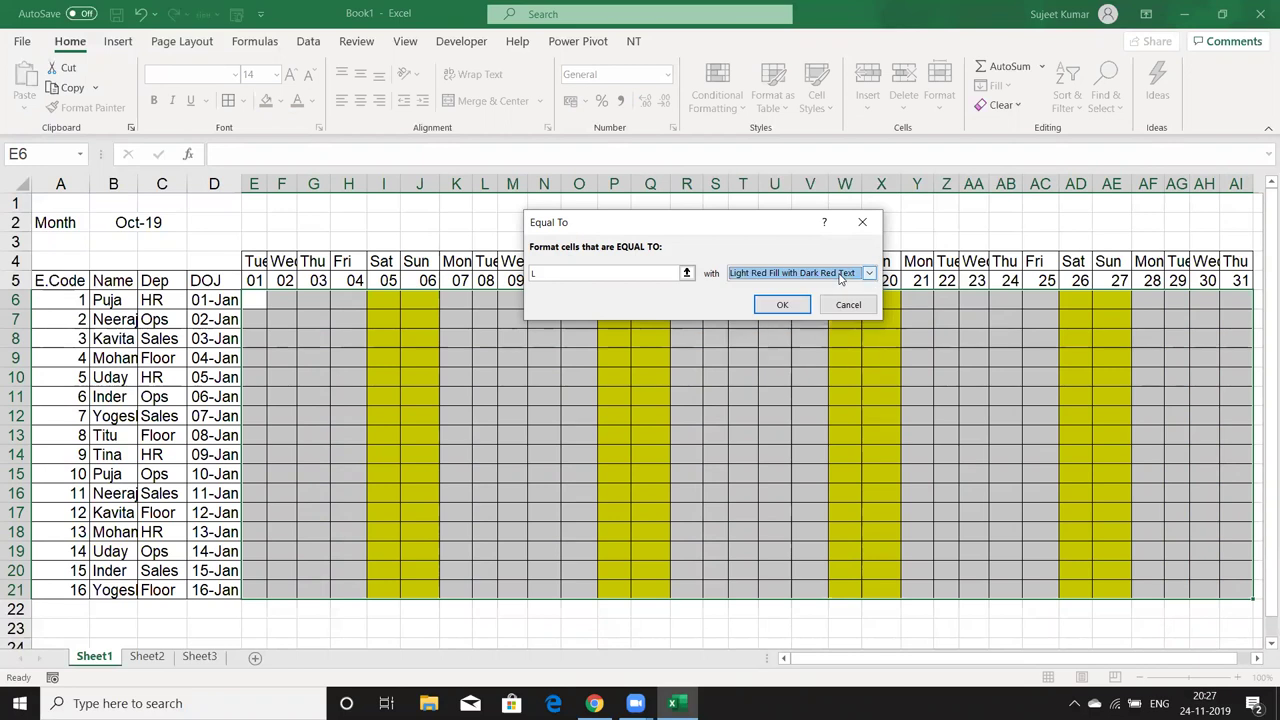
{"action": "left_click", "coordinate": [783, 305]}
Type L in M10 to mark employee 5 on leave on the 9th
{"action": "left_click", "coordinate": [521, 369]}
{"action": "type", "text": "L"}
{"action": "key", "text": "Return"}
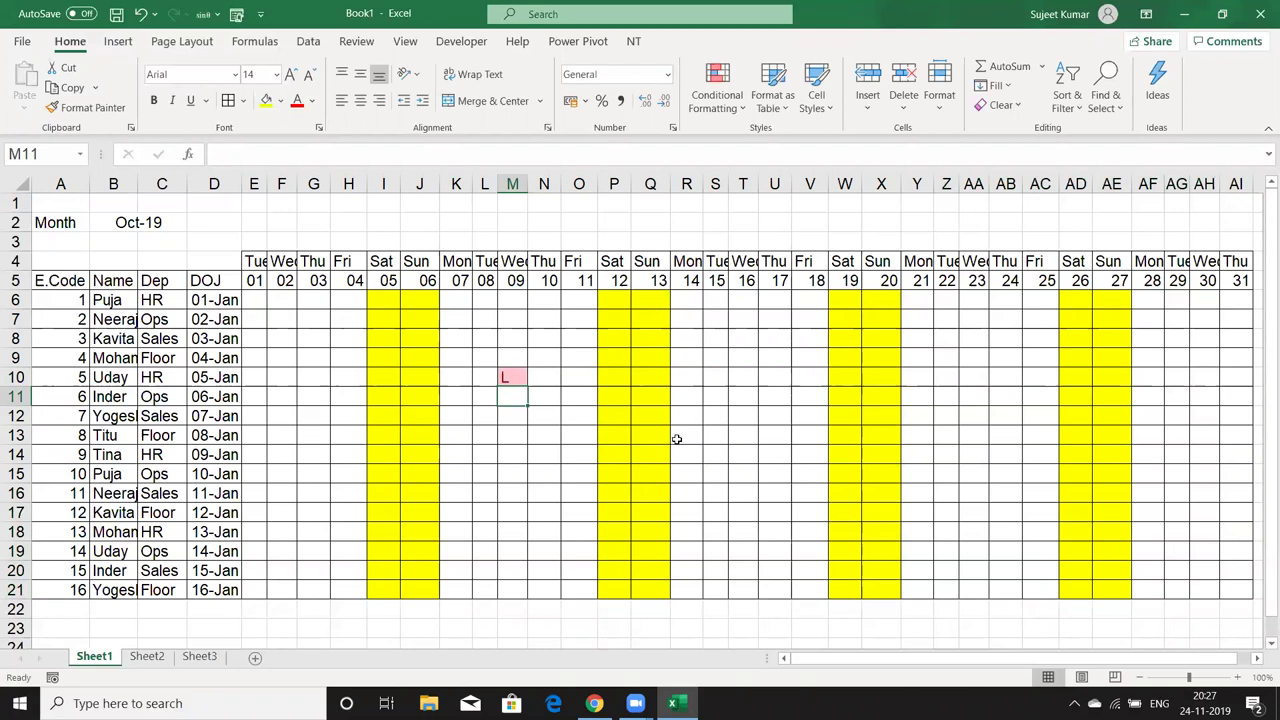
Type L in L7 to mark employee 2 on leave on the 8th, leaving fill colour unchanged
{"action": "key", "text": "Up"}
{"action": "key", "text": "Up"}
{"action": "key", "text": "Down"}
{"action": "key", "text": "Left"}
{"action": "key", "text": "Left"}
{"action": "key", "text": "Left"}
{"action": "key", "text": "Left"}
{"action": "key", "text": "Left"}
{"action": "key", "text": "Home"}
{"action": "key", "text": "Up"}
{"action": "key", "text": "Up"}
{"action": "key", "text": "Up"}
{"action": "key", "text": "Up"}
{"action": "key", "text": "Up"}
{"action": "key", "text": "Up"}
{"action": "key", "text": "Up"}
{"action": "key", "text": "Right"}
{"action": "key", "text": "Down"}
{"action": "key", "text": "Down"}
{"action": "key", "text": "Down"}
{"action": "key", "text": "Down"}
{"action": "key", "text": "Right"}
{"action": "key", "text": "Right"}
{"action": "key", "text": "Right"}
{"action": "key", "text": "Right"}
{"action": "key", "text": "Right"}
{"action": "key", "text": "Right"}
{"action": "key", "text": "Right"}
{"action": "key", "text": "Right"}
{"action": "key", "text": "Right"}
{"action": "key", "text": "Down"}
{"action": "key", "text": "Right"}
{"action": "type", "text": "L"}
{"action": "key", "text": "Return"}
{"action": "key", "text": "Up"}
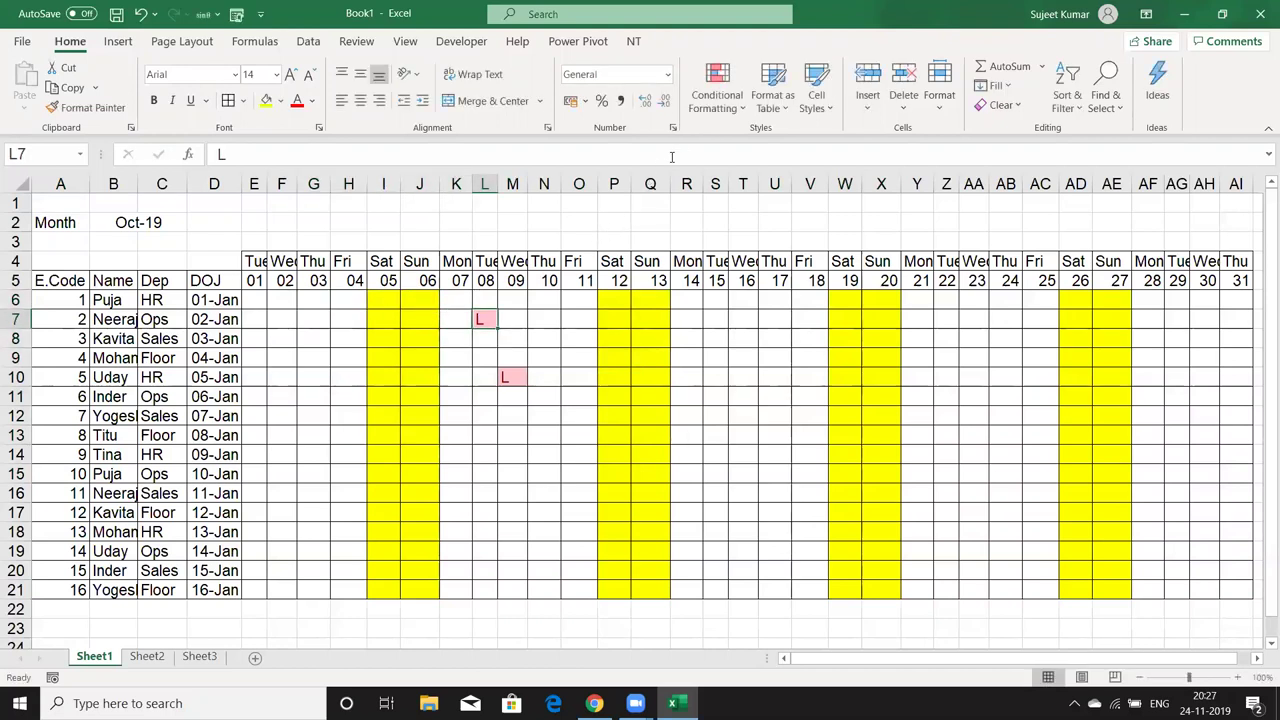
{"action": "left_click", "coordinate": [281, 101]}
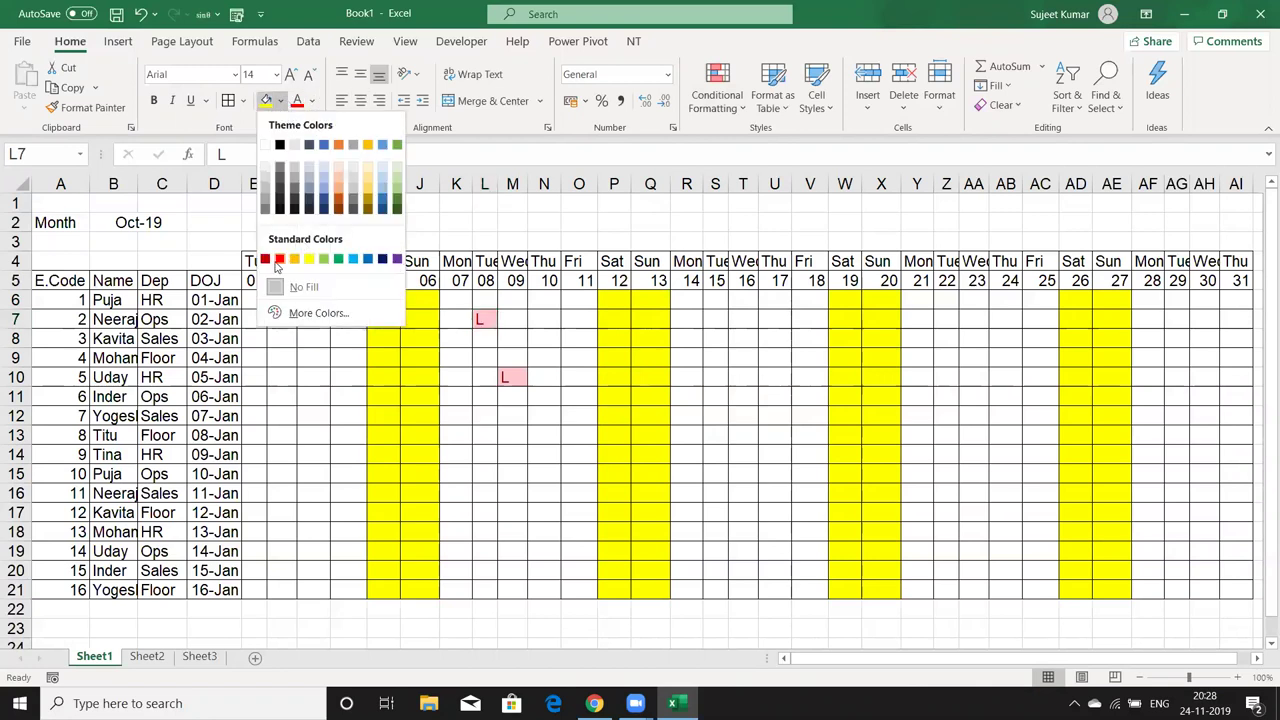
{"action": "left_click", "coordinate": [614, 343]}
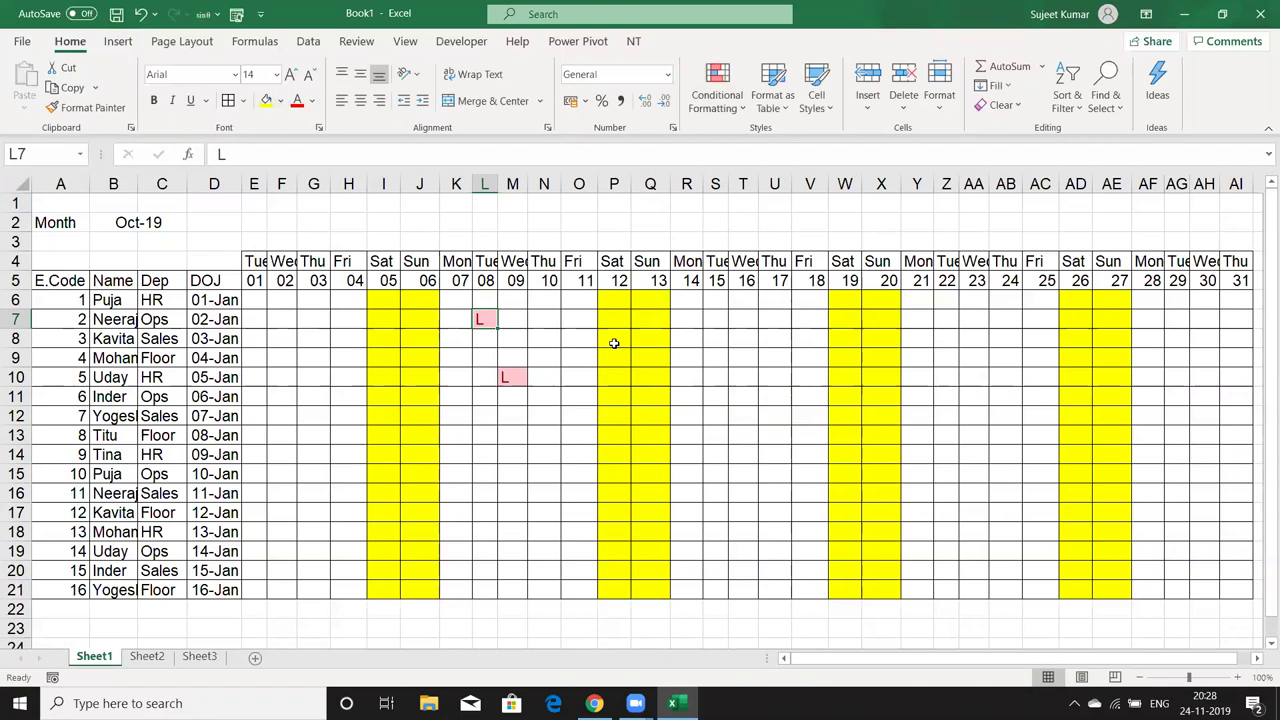
Enter =E5-D6 in E6, returning 273 days between joining and 1 October
{"action": "key", "text": "Left"}
{"action": "key", "text": "Left"}
{"action": "key", "text": "Left"}
{"action": "key", "text": "Left"}
{"action": "key", "text": "Left"}
{"action": "key", "text": "Left"}
{"action": "key", "text": "Left"}
{"action": "key", "text": "Left"}
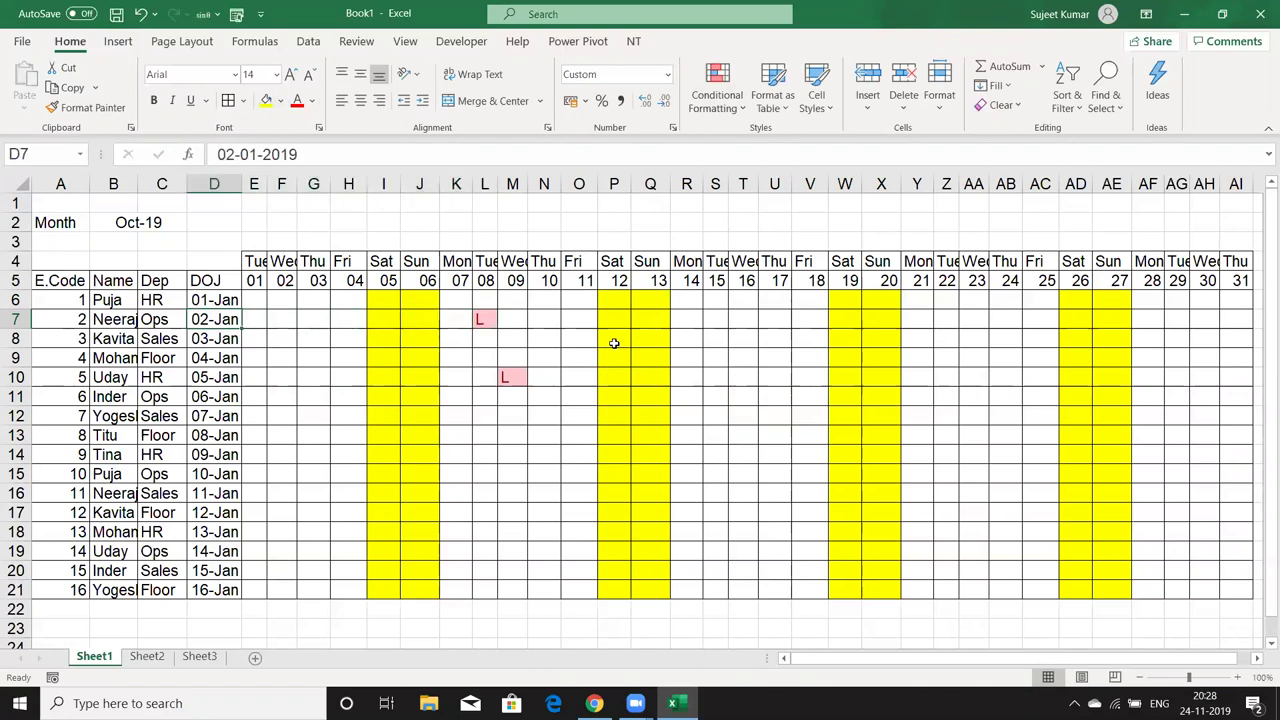
{"action": "key", "text": "Up"}
{"action": "key", "text": "Up"}
{"action": "key", "text": "Up"}
{"action": "key", "text": "Down"}
{"action": "key", "text": "Down"}
{"action": "key", "text": "Right"}
{"action": "key", "text": "Left"}
{"action": "key", "text": "Right"}
{"action": "key", "text": "Right"}
{"action": "key", "text": "Right"}
{"action": "key", "text": "Left"}
{"action": "key", "text": "Left"}
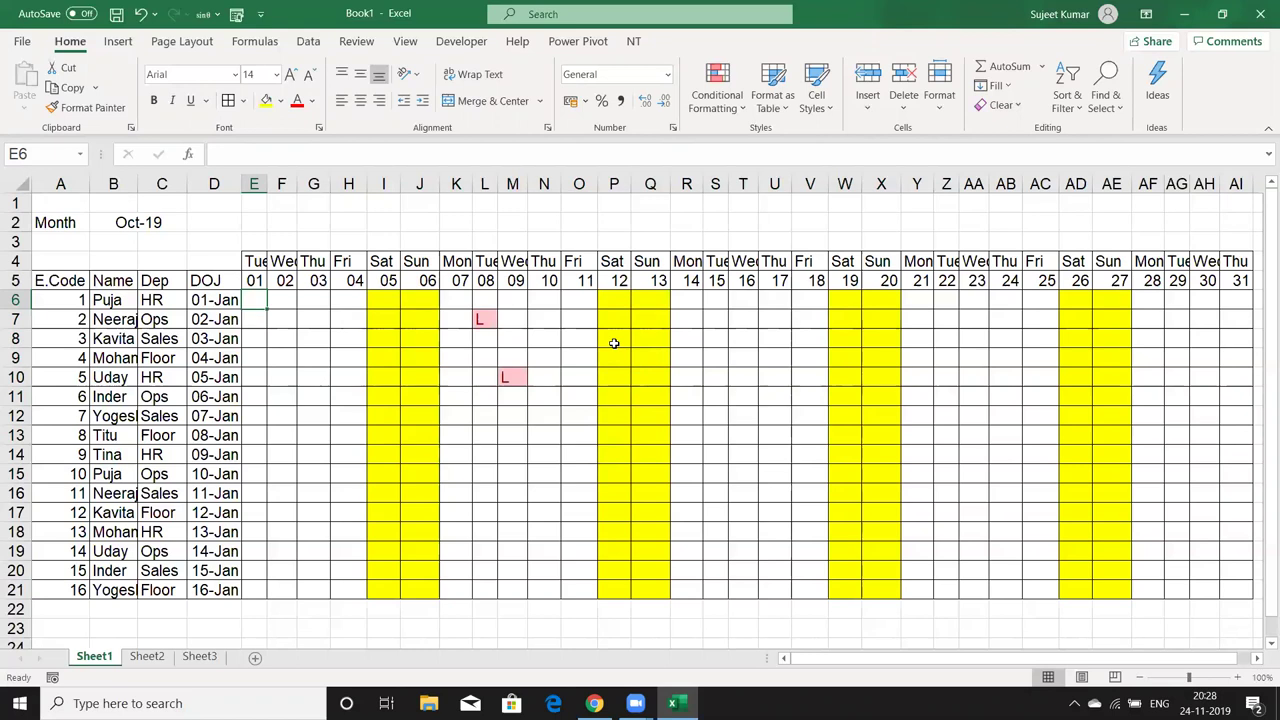
{"action": "type", "text": "="}
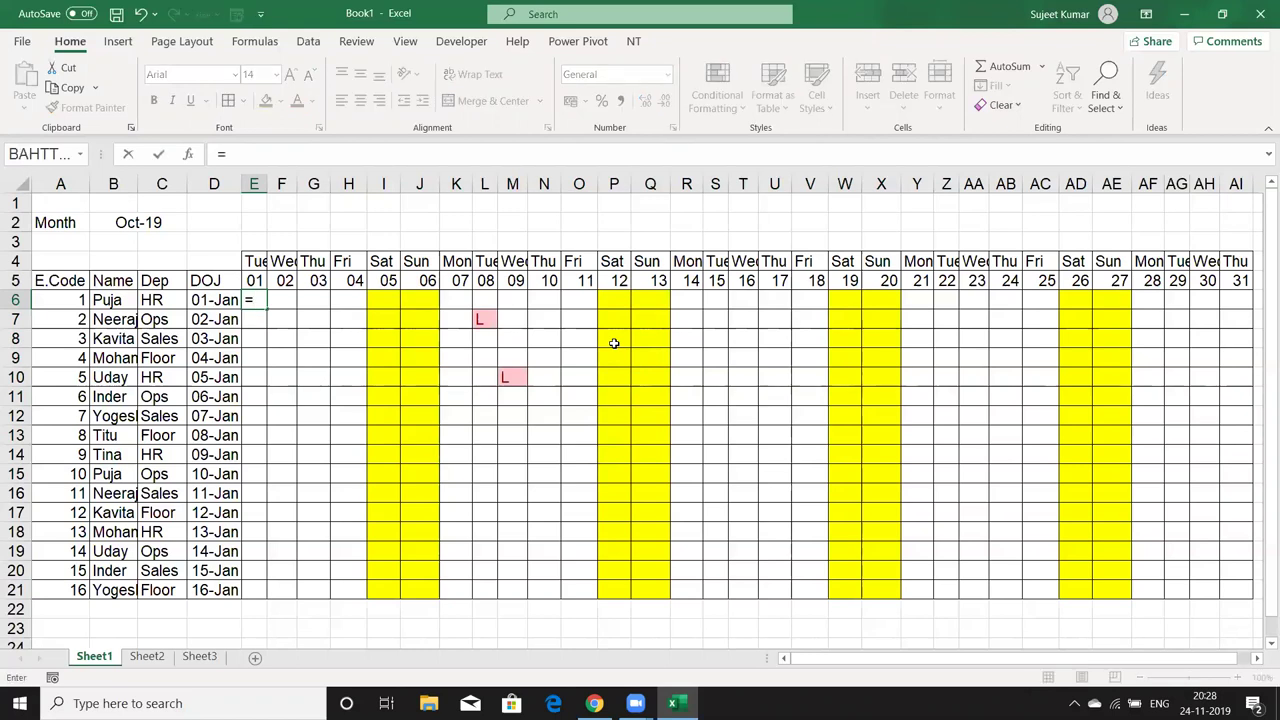
{"action": "key", "text": "Up"}
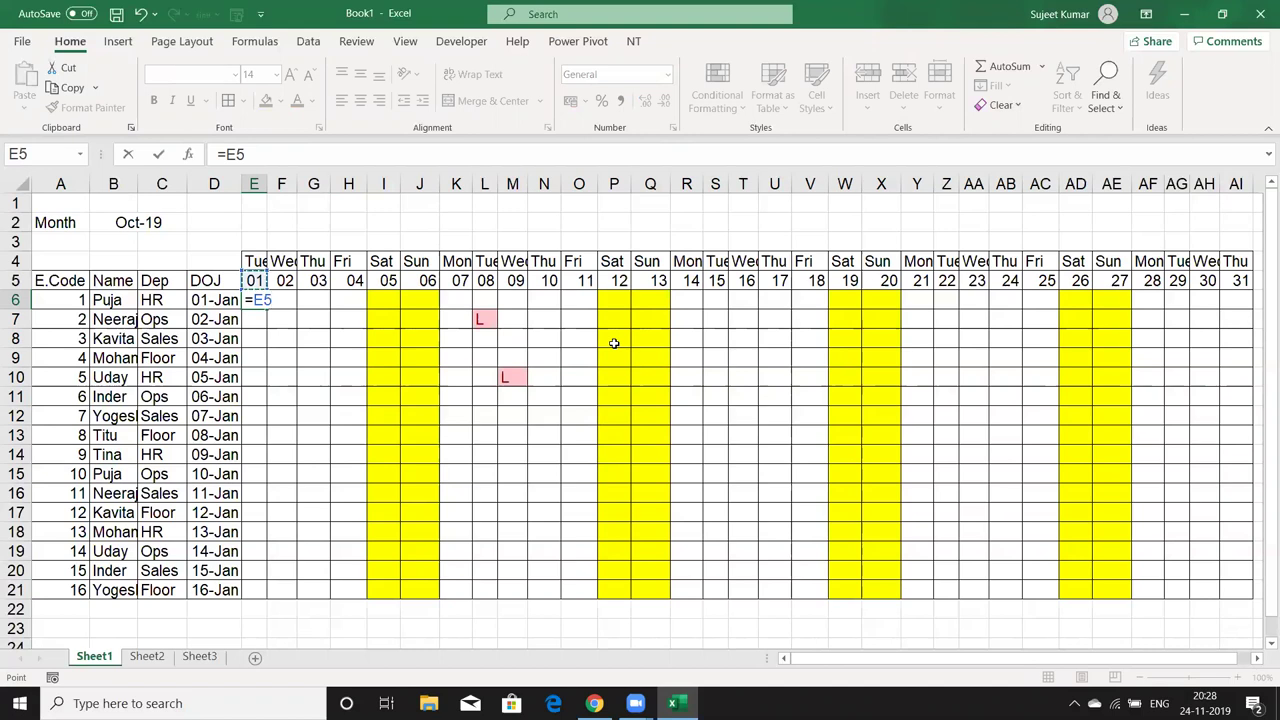
{"action": "type", "text": "-"}
{"action": "key", "text": "Left"}
{"action": "key", "text": "ctrl+Return"}
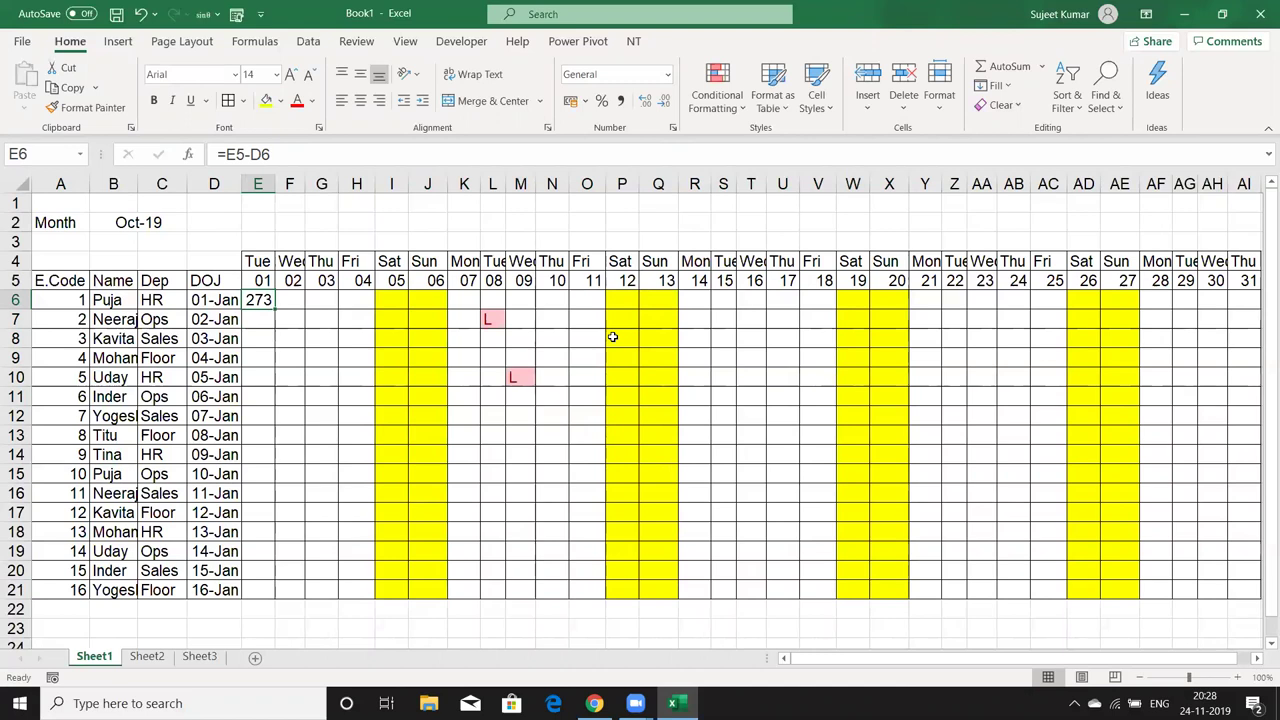
Create a New Rule of type 'Use a formula to determine which cells to format' and type =
{"action": "left_click", "coordinate": [725, 95]}
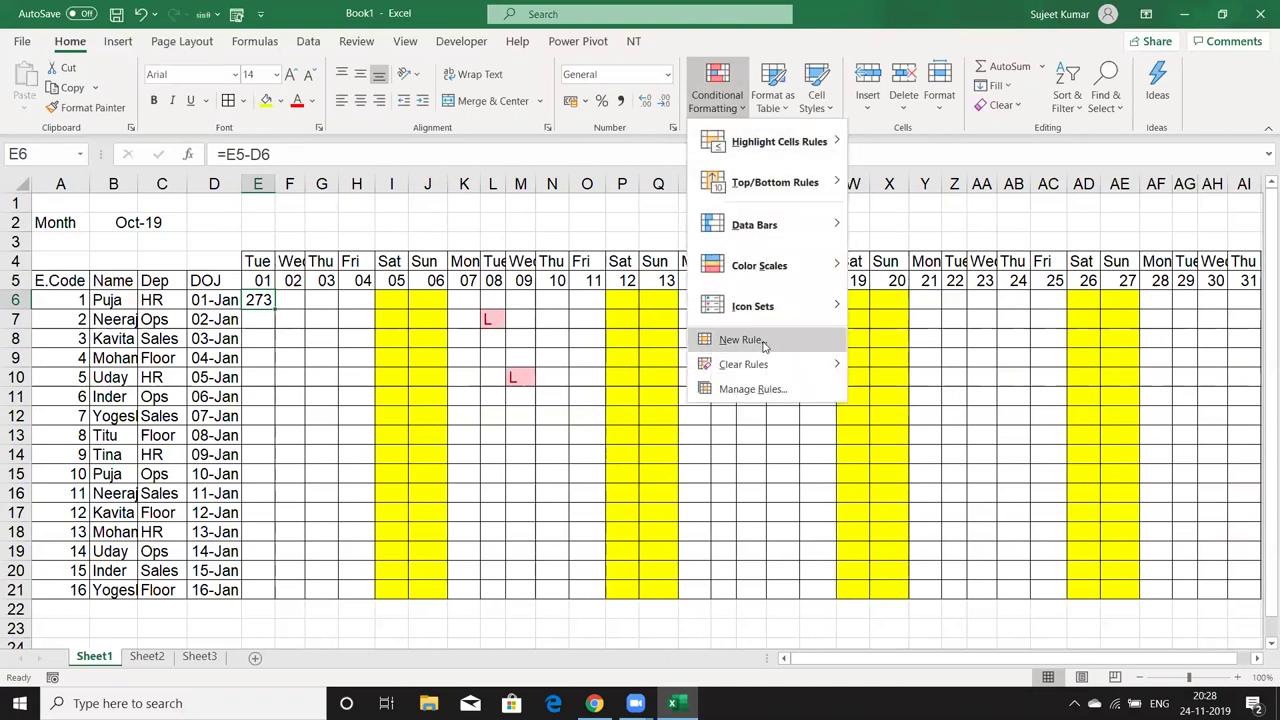
{"action": "left_click", "coordinate": [745, 340]}
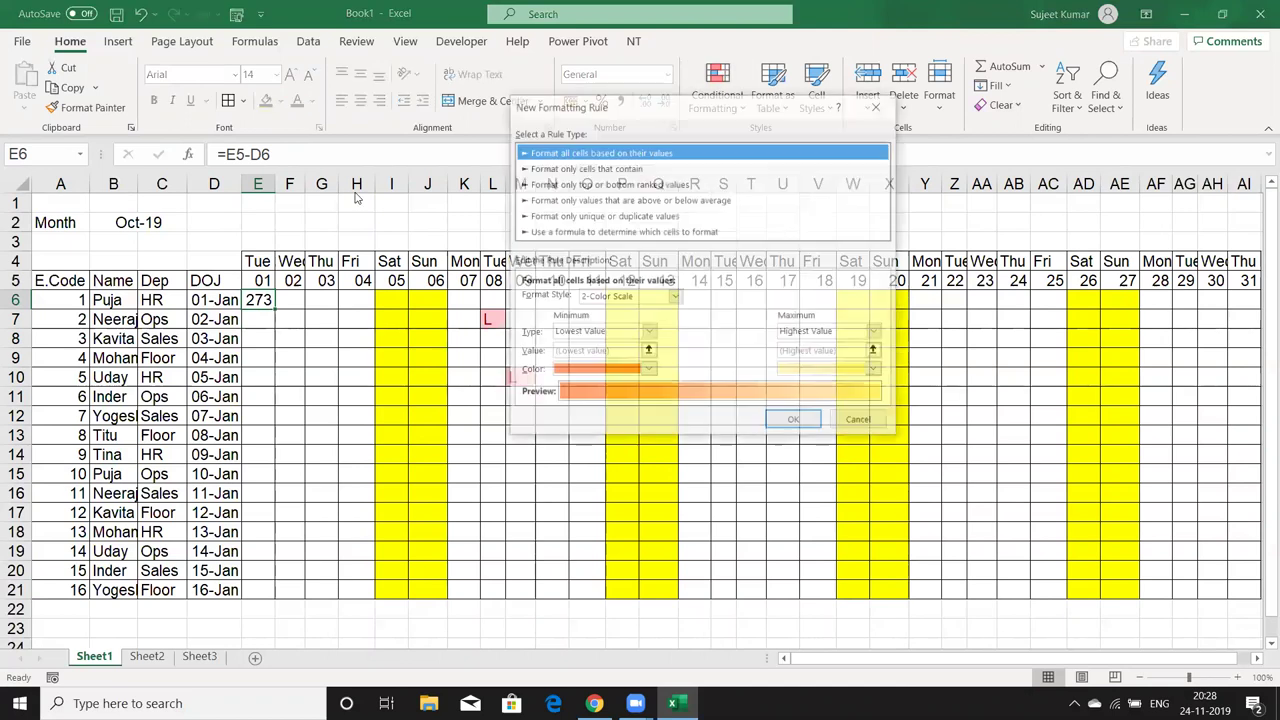
{"action": "left_click", "coordinate": [553, 233]}
{"action": "left_click", "coordinate": [558, 298]}
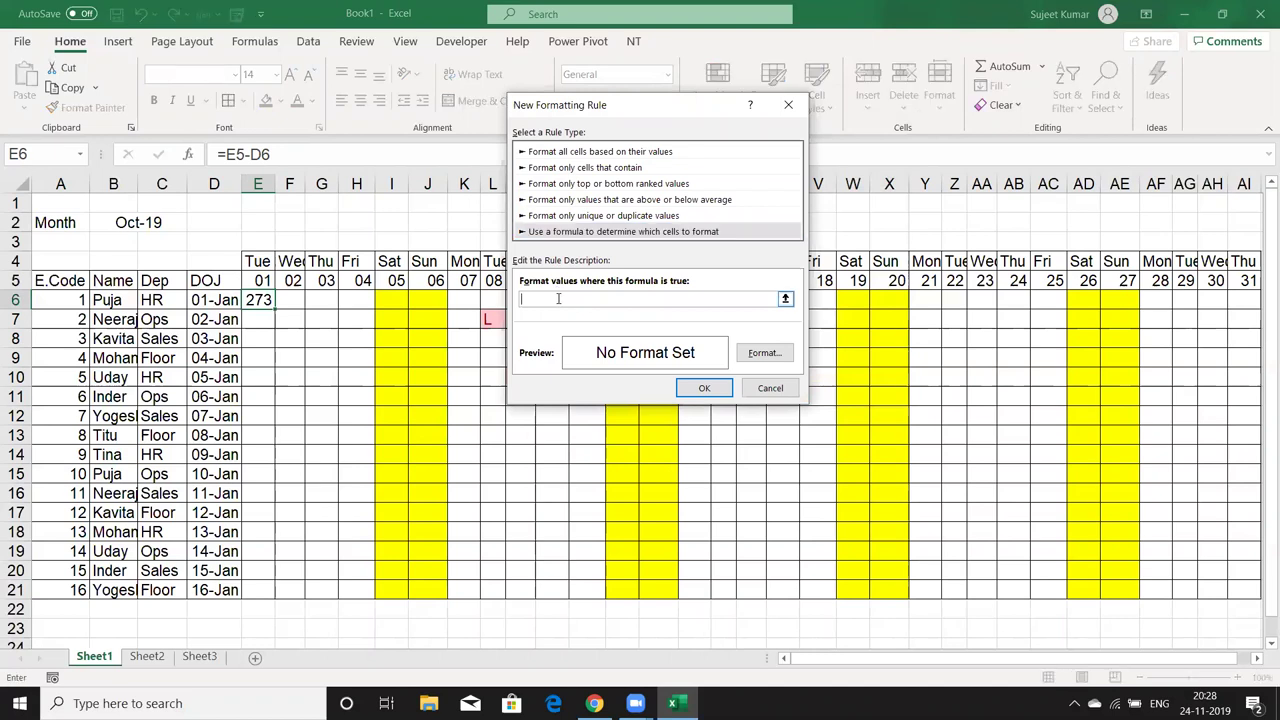
{"action": "type", "text": "="}
Build the condition and(E6="L",E5-D6<=180) by clicking cells E6, E5 and D6
{"action": "type", "text": "and("}
{"action": "left_click", "coordinate": [258, 299]}
{"action": "type", "text": "=\""}
{"action": "type", "text": "L\""}
{"action": "type", "text": ","}
{"action": "left_click", "coordinate": [260, 281]}
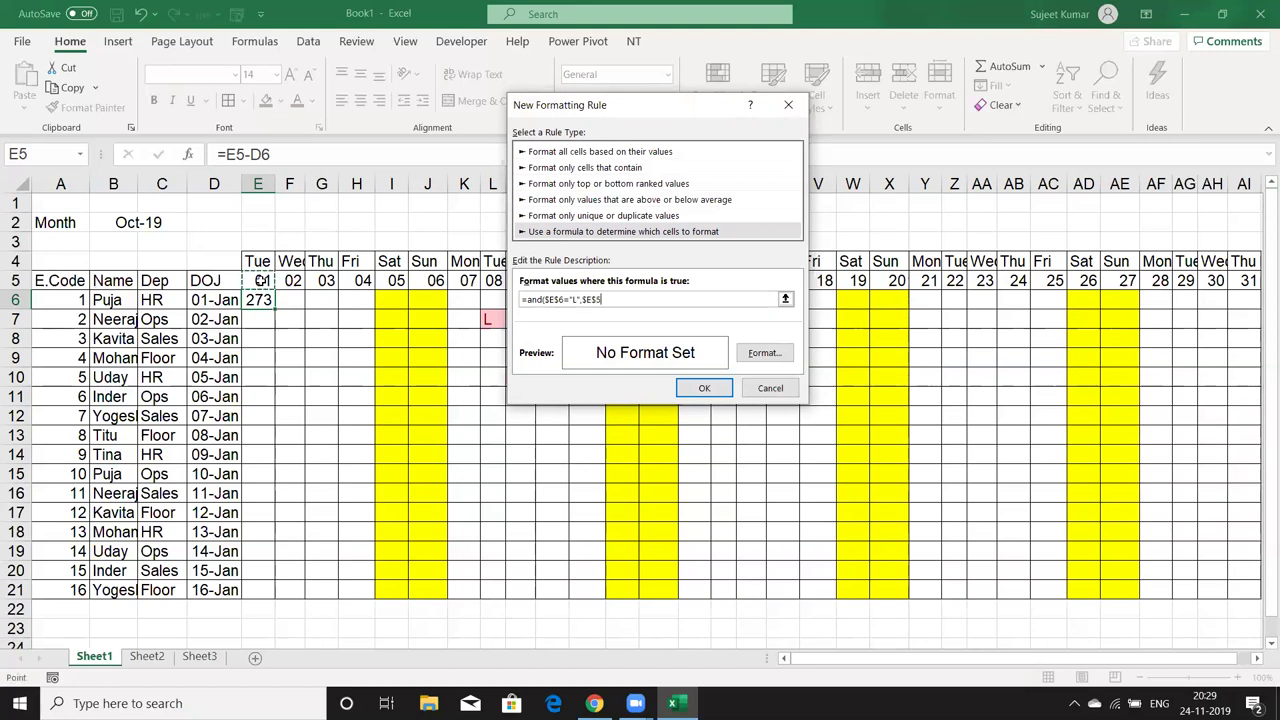
{"action": "type", "text": "-"}
{"action": "left_click", "coordinate": [193, 300]}
{"action": "type", "text": "<=180)"}
Adjust the $ anchors so the formula reads =and(E6="L",E$5-$D6<=180)
{"action": "left_click", "coordinate": [548, 300]}
{"action": "key", "text": "BackSpace"}
{"action": "key", "text": "Right"}
{"action": "key", "text": "Delete"}
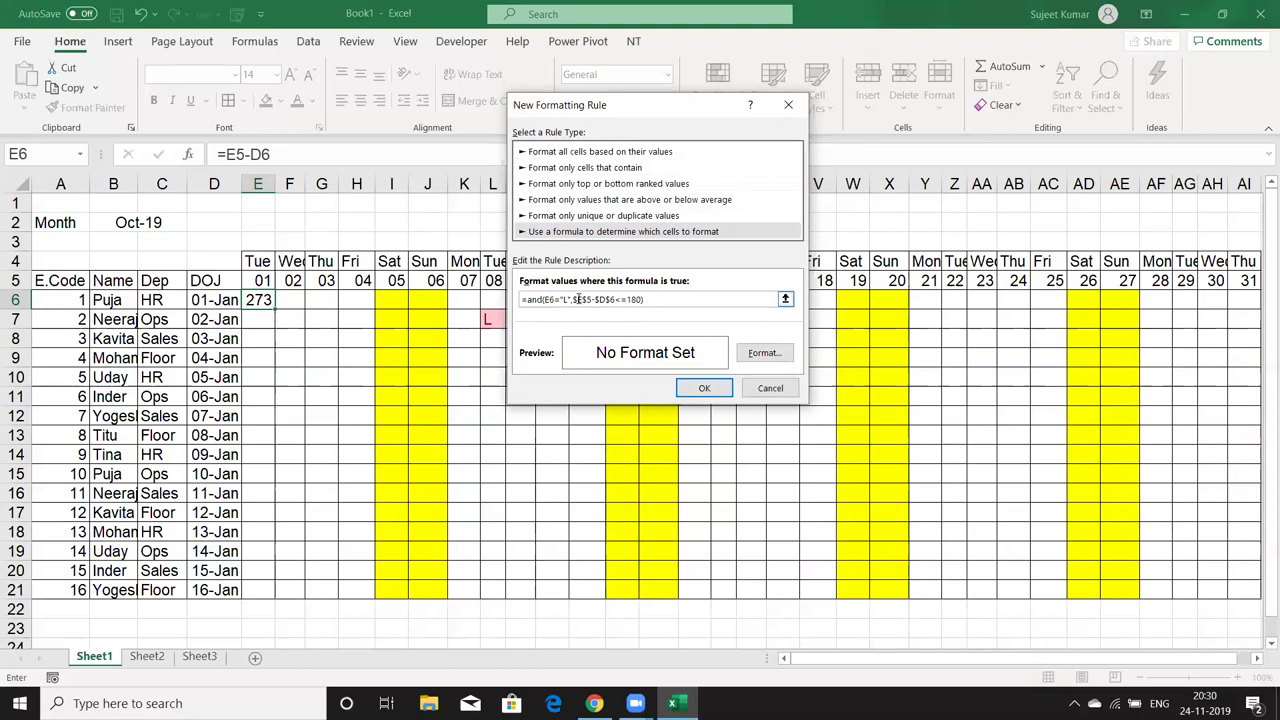
{"action": "key", "text": "BackSpace"}
{"action": "left_click", "coordinate": [596, 300]}
{"action": "key", "text": "BackSpace"}
Change the rule formula's D$6 reference to $D6 to lock the joining-date column
{"action": "left_click", "coordinate": [600, 302]}
{"action": "key", "text": "BackSpace"}
{"action": "type", "text": "$"}
Give the rule a solid red fill and save the new formatting rule
{"action": "left_click", "coordinate": [742, 356]}
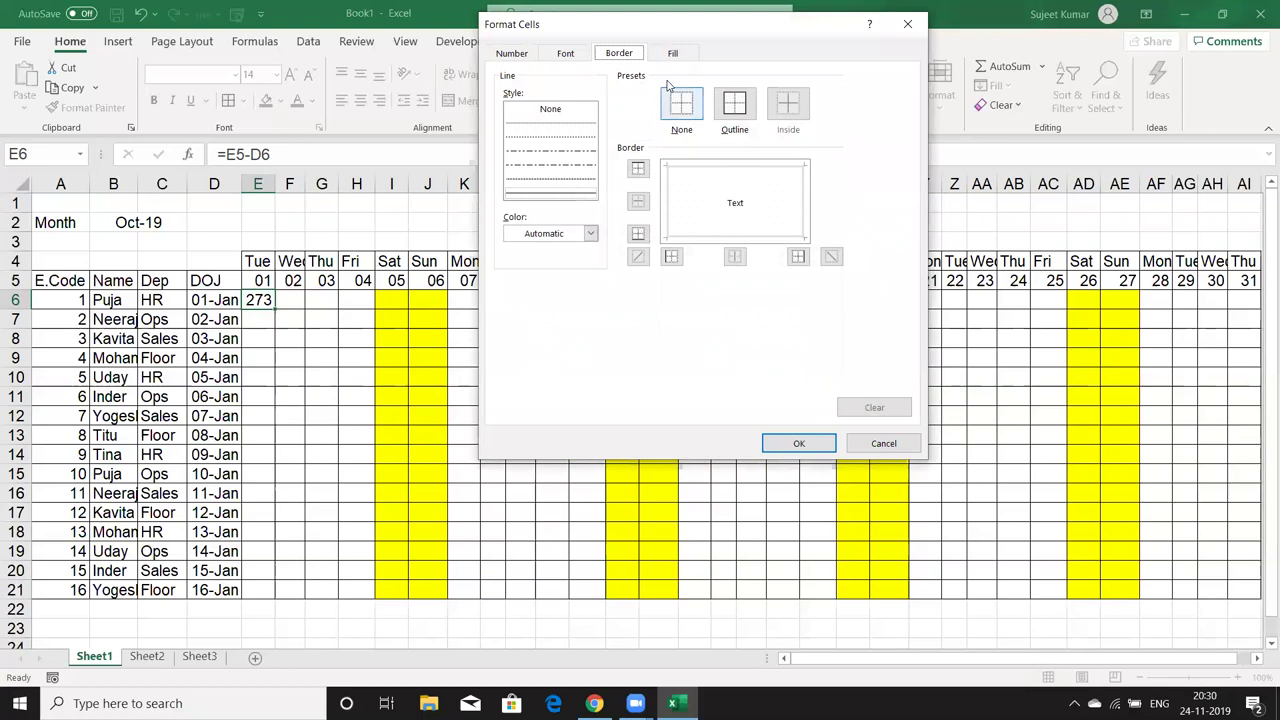
{"action": "left_click", "coordinate": [672, 55]}
{"action": "left_click", "coordinate": [523, 212]}
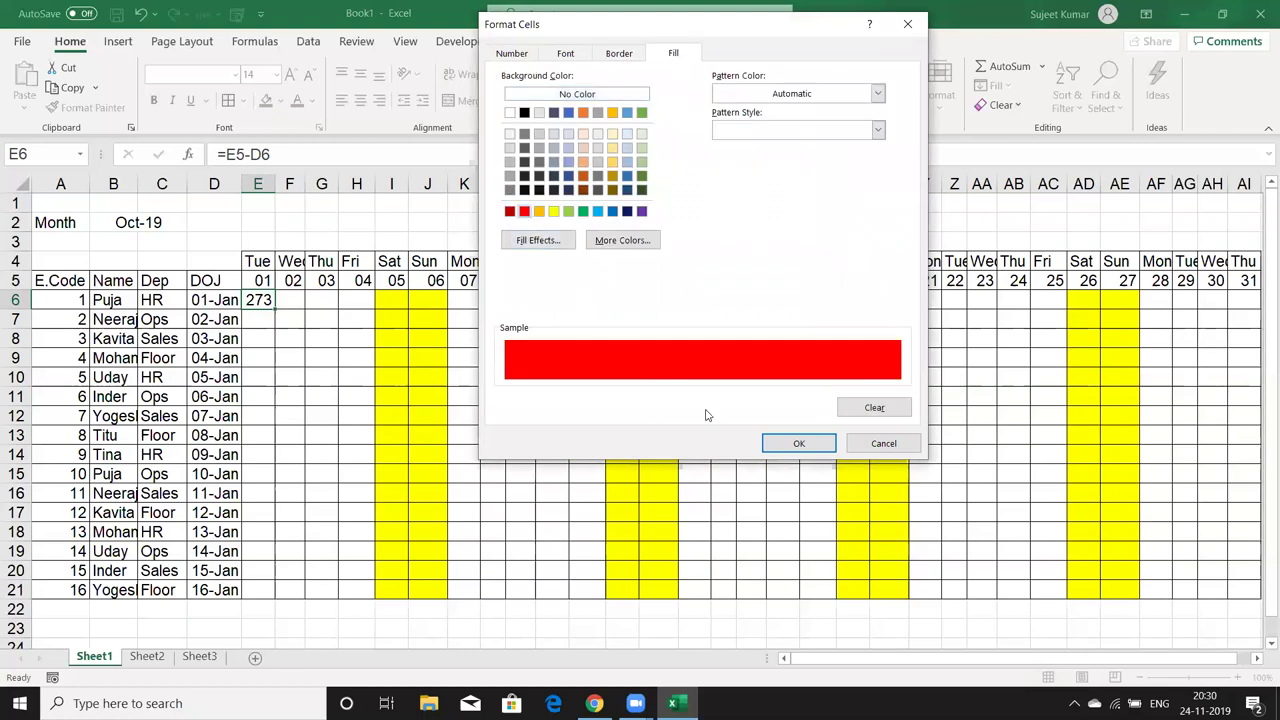
{"action": "left_click", "coordinate": [799, 443]}
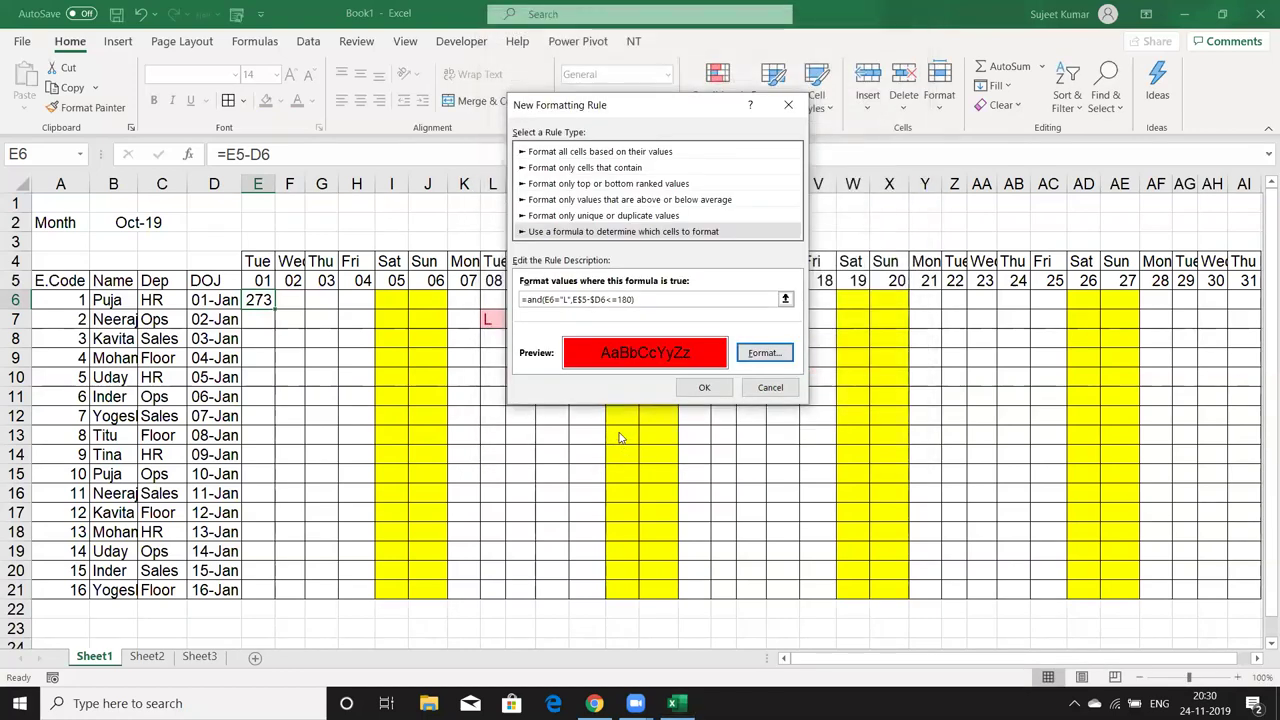
{"action": "left_click", "coordinate": [707, 386]}
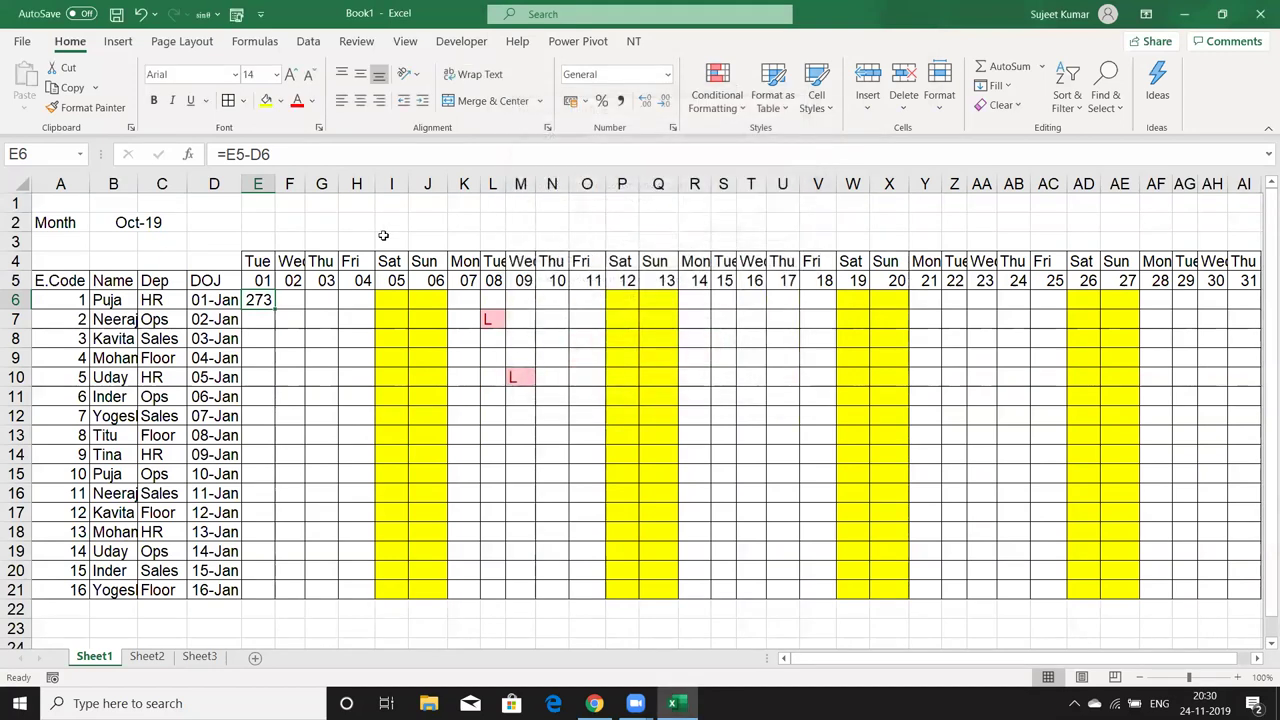
Copy E6's formatting across the attendance grid E6:AI21 with Format Painter
{"action": "left_click", "coordinate": [93, 108]}
{"action": "mouse_move", "coordinate": [258, 300]}
{"action": "left_mouse_down"}
{"action": "mouse_move", "coordinate": [1063, 578]}
{"action": "mouse_move", "coordinate": [1040, 585]}
{"action": "left_mouse_up"}
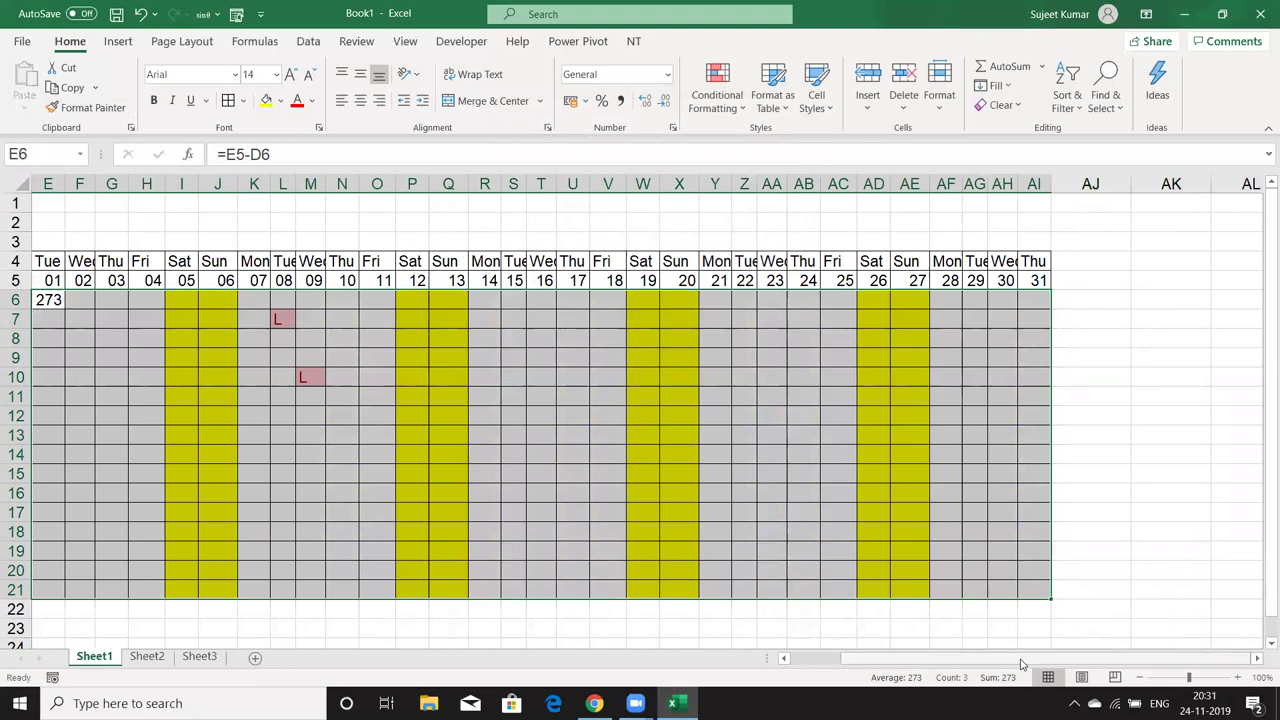
{"action": "left_click_drag", "start_coordinate": [1020, 659], "coordinate": [790, 659]}
Set the first employee's joining date in D6 to 01-Sep (1/9)
{"action": "key", "text": "Left"}
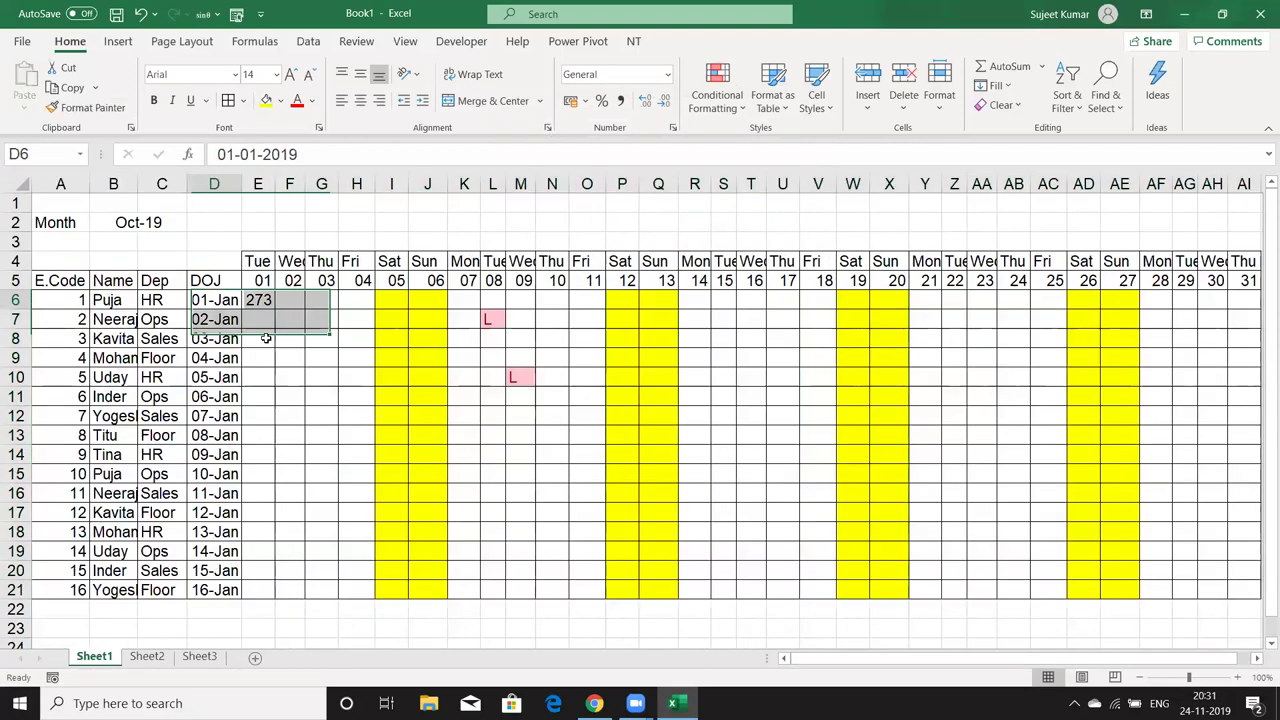
{"action": "type", "text": "1/9"}
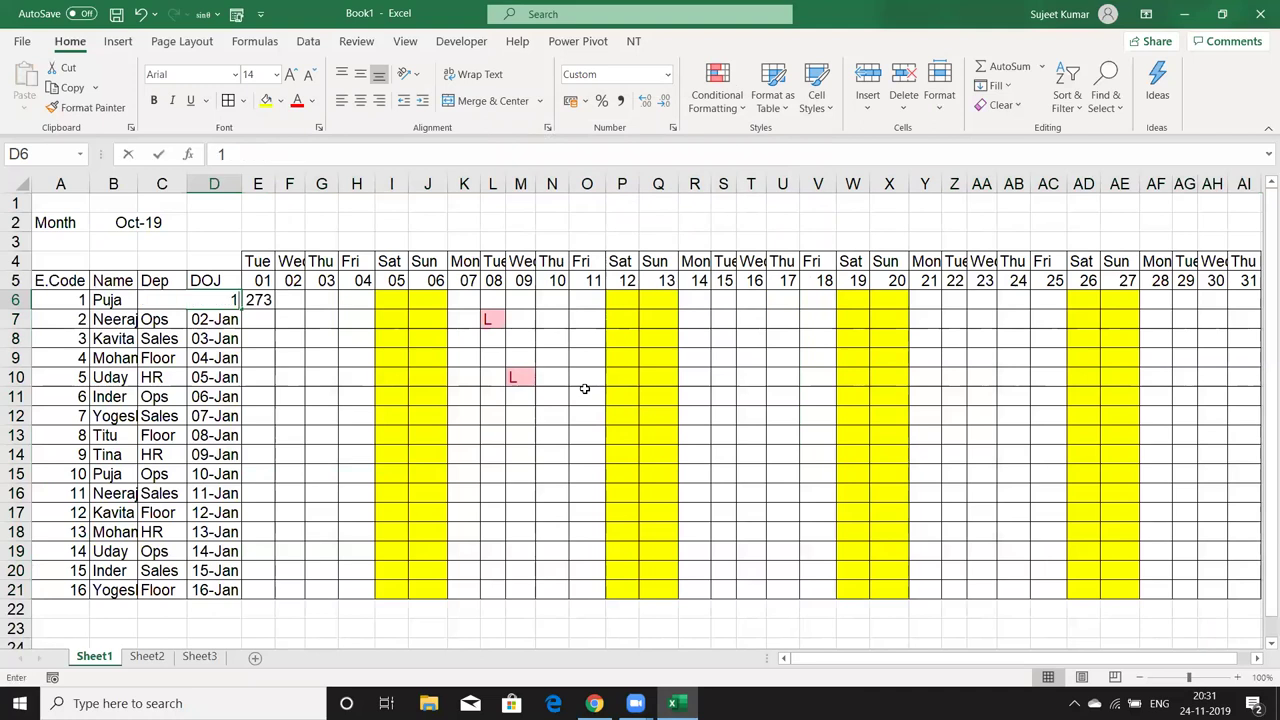
{"action": "key", "text": "Return"}
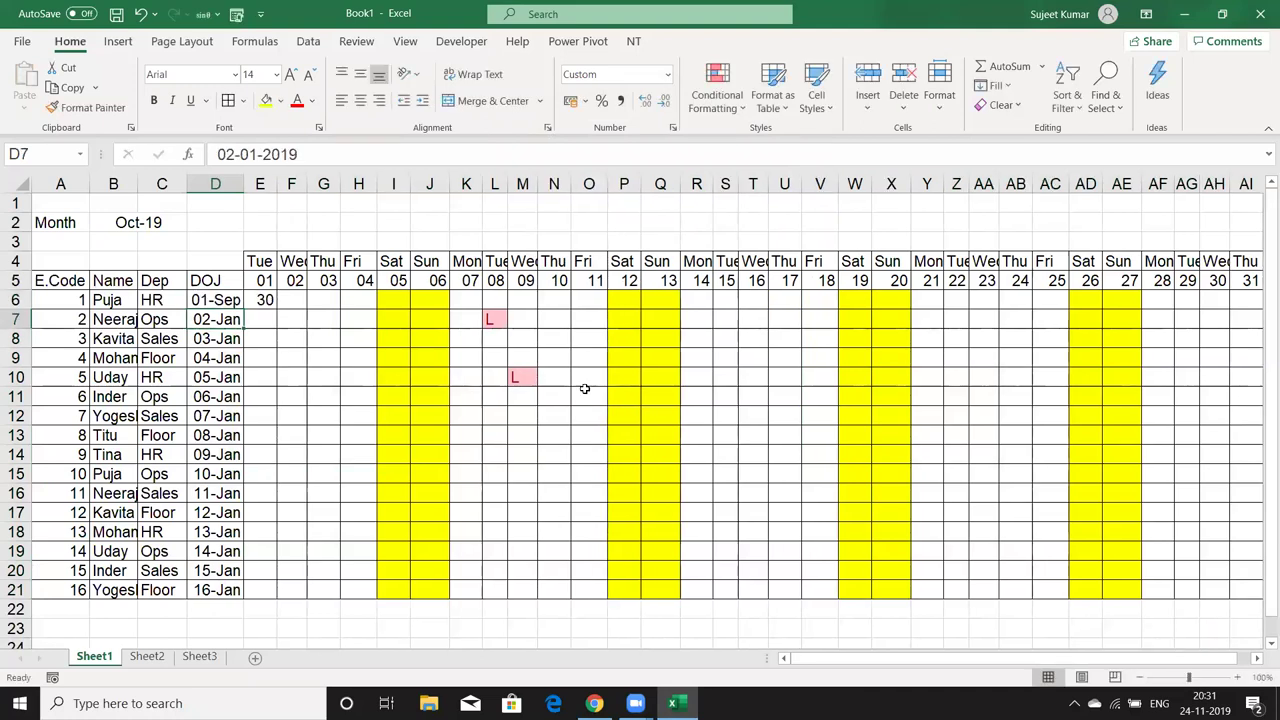
Clear the test formula from E6, briefly test an L there, then remove it
{"action": "key", "text": "Right"}
{"action": "key", "text": "Up"}
{"action": "key", "text": "Delete"}
{"action": "type", "text": "L"}
{"action": "key", "text": "Return"}
{"action": "key", "text": "Up"}
{"action": "key", "text": "Delete"}
Enter leave 'L' in N6 for employee 1 on day 10, shown in red
{"action": "key", "text": "Right"}
{"action": "key", "text": "Right"}
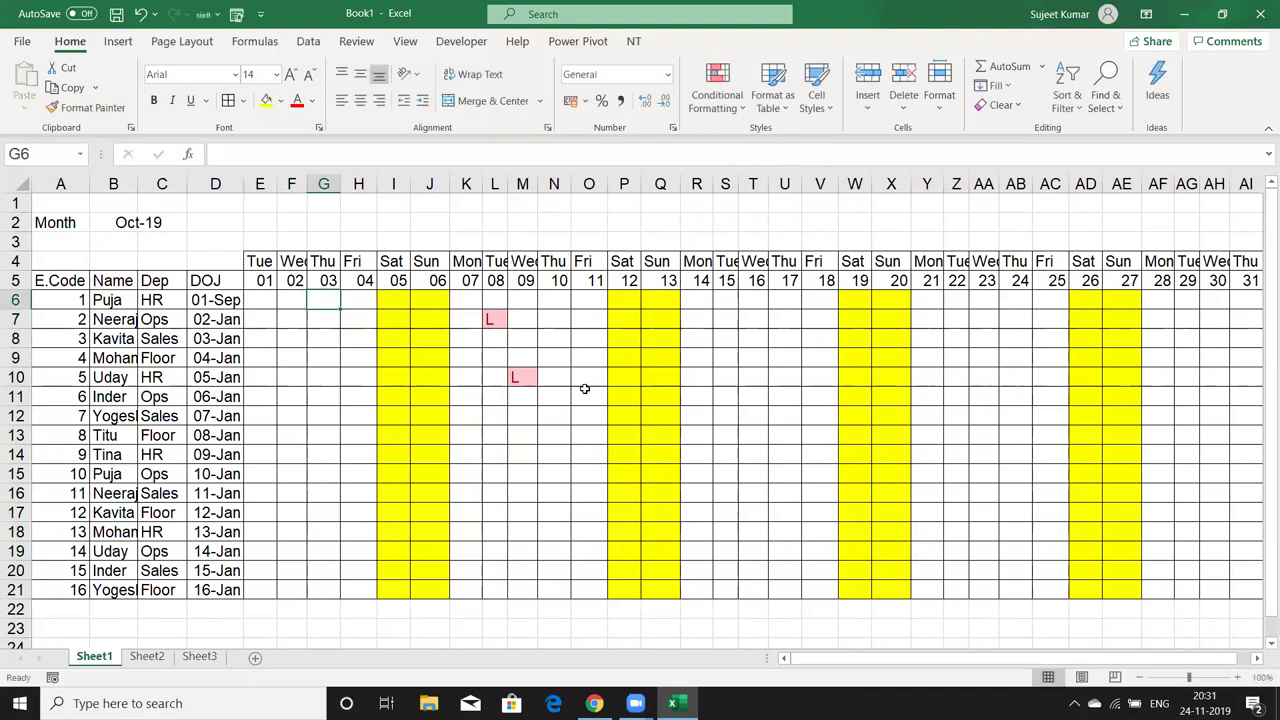
{"action": "key", "text": "Right"}
{"action": "key", "text": "Down"}
{"action": "key", "text": "Right"}
{"action": "key", "text": "Right"}
{"action": "key", "text": "Right"}
{"action": "key", "text": "Right"}
{"action": "key", "text": "Right"}
{"action": "key", "text": "Right"}
{"action": "key", "text": "Up"}
{"action": "key", "text": "Up"}
{"action": "key", "text": "Down"}
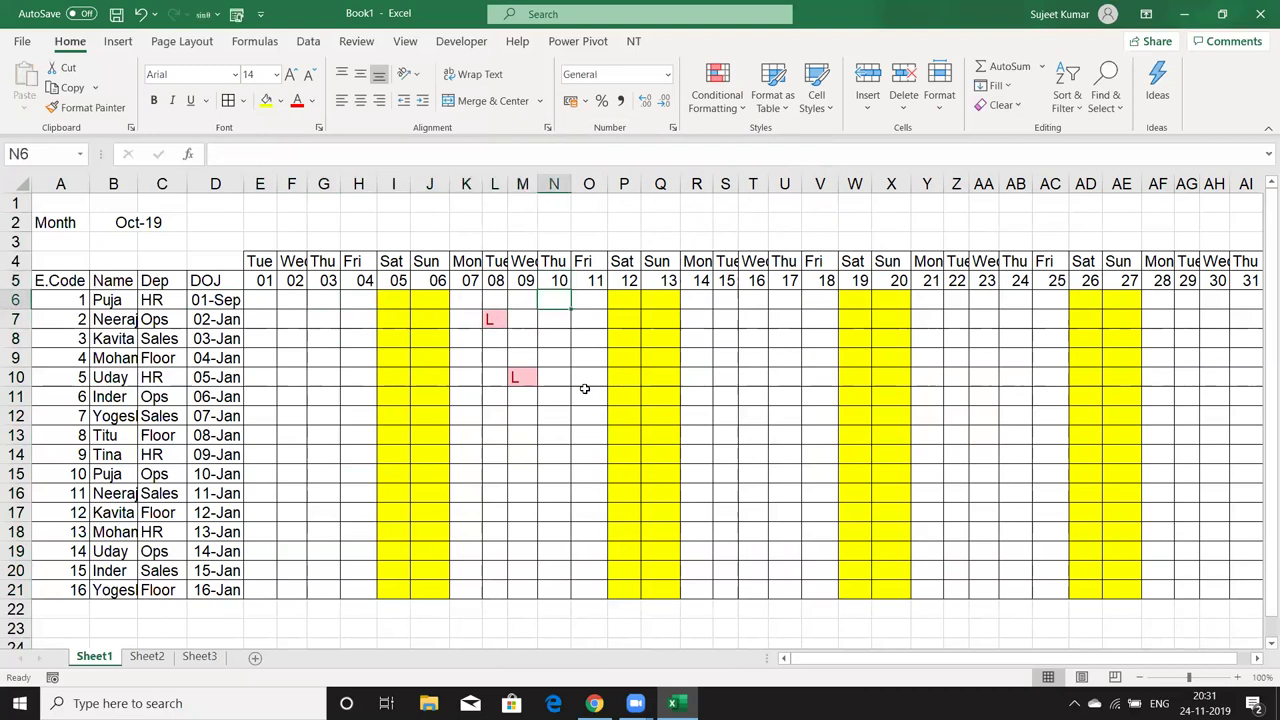
{"action": "type", "text": "L"}
{"action": "key", "text": "Return"}
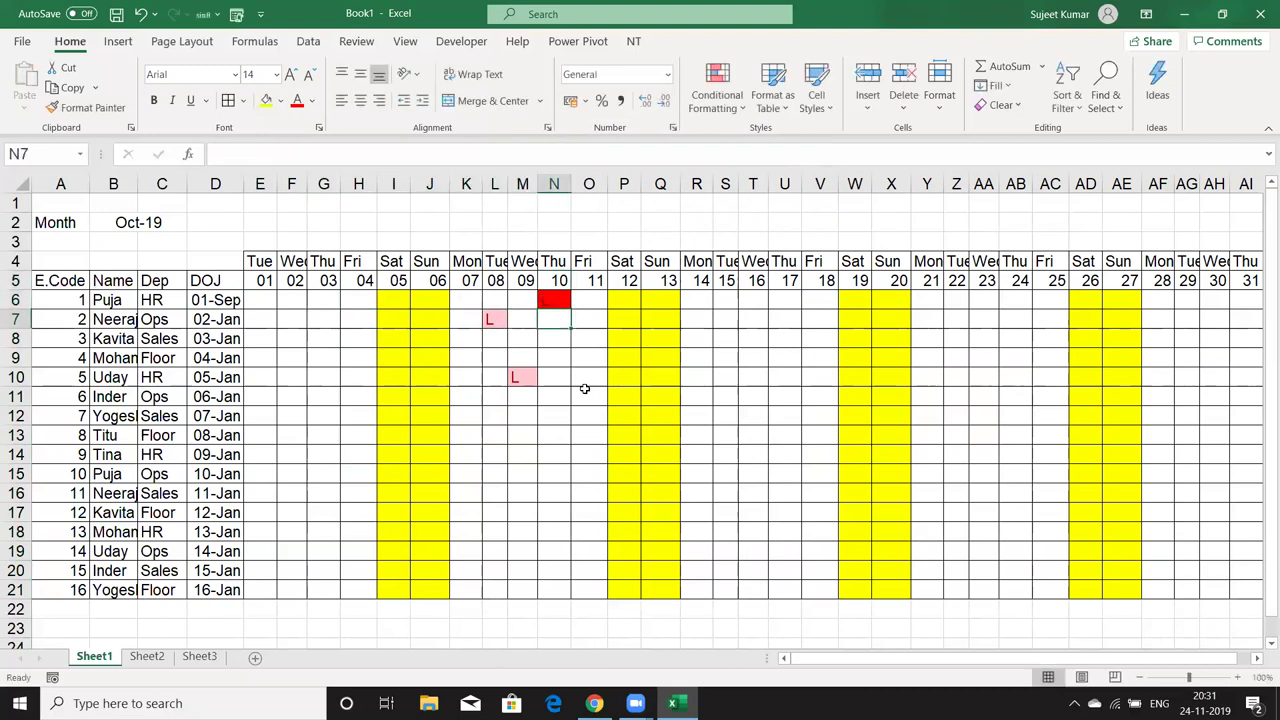
{"action": "key", "text": "Up"}
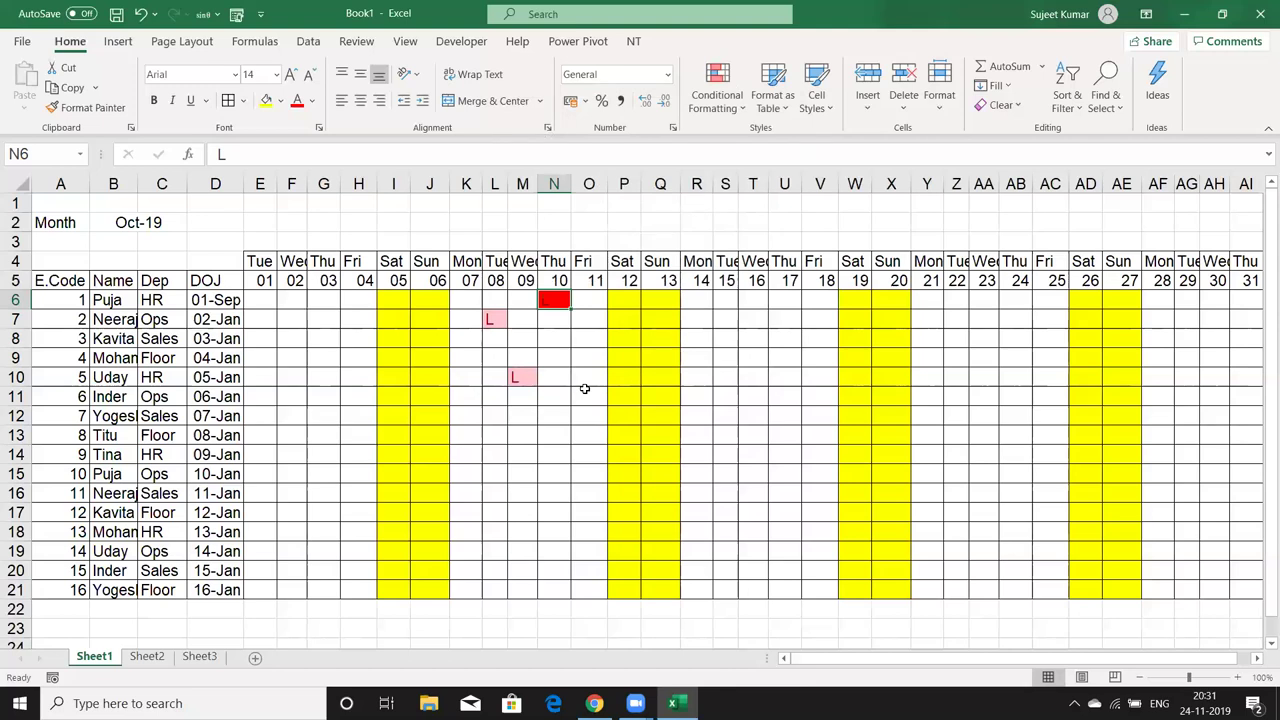
{"action": "key", "text": "Left"}
{"action": "key", "text": "Left"}
{"action": "key", "text": "Left"}
{"action": "key", "text": "Left"}
{"action": "key", "text": "Left"}
{"action": "key", "text": "Left"}
{"action": "key", "text": "Left"}
{"action": "key", "text": "Left"}
{"action": "key", "text": "Left"}
{"action": "key", "text": "Left"}
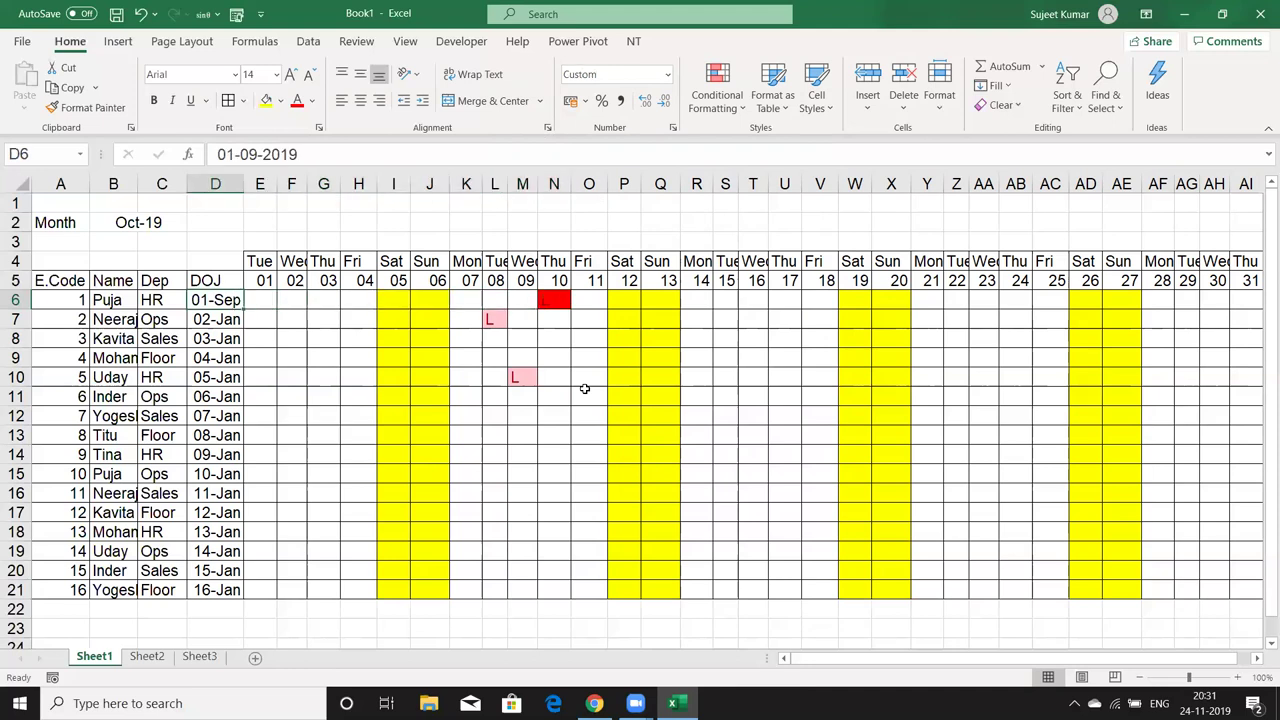
{"action": "key", "text": "Right"}
{"action": "key", "text": "Right"}
{"action": "key", "text": "Right"}
{"action": "key", "text": "Right"}
{"action": "key", "text": "Right"}
{"action": "key", "text": "Left"}
{"action": "key", "text": "Left"}
{"action": "key", "text": "Left"}
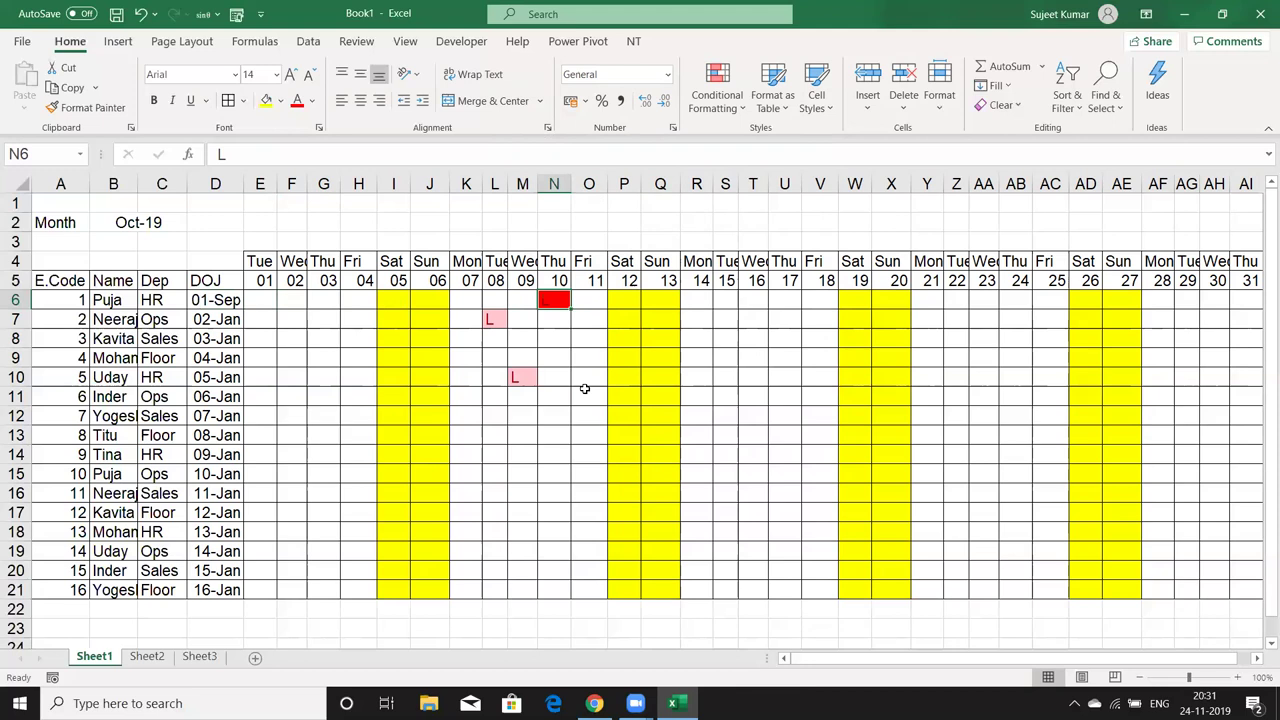
{"action": "key", "text": "Left"}
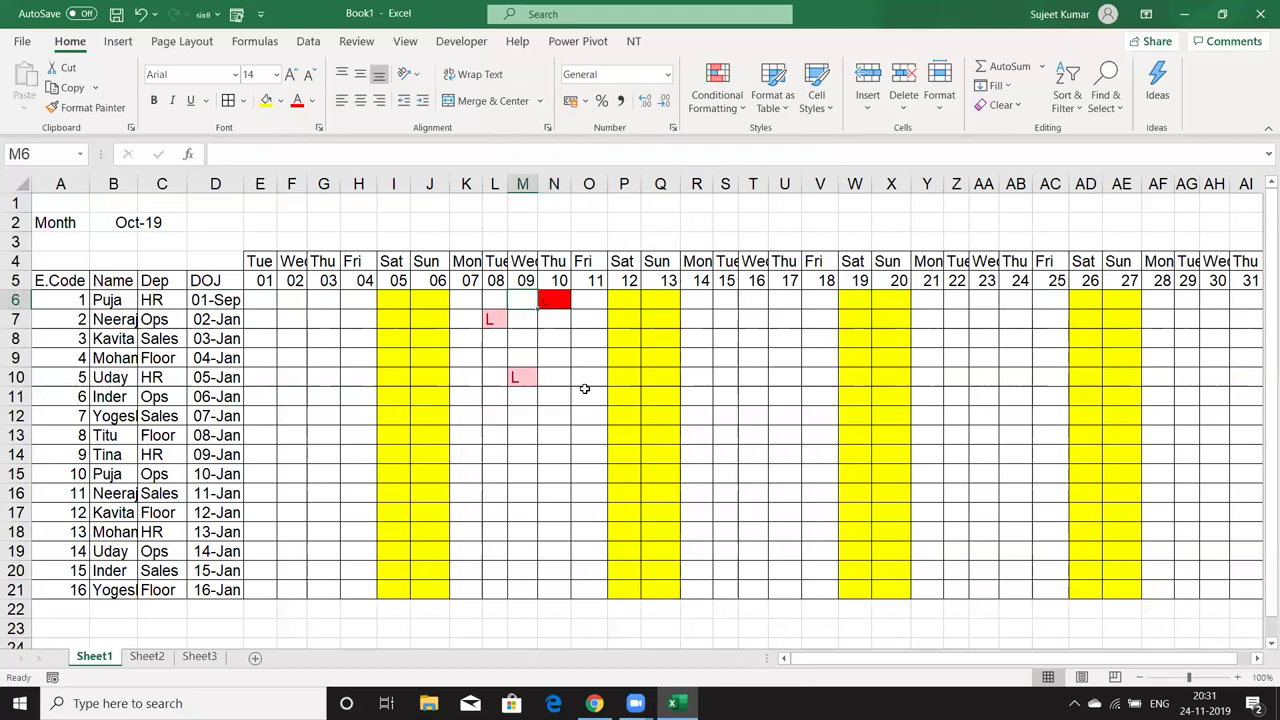
{"action": "key", "text": "Left"}
{"action": "key", "text": "Left"}
{"action": "key", "text": "Left"}
{"action": "key", "text": "Left"}
{"action": "key", "text": "Left"}
{"action": "key", "text": "Left"}
{"action": "key", "text": "Left"}
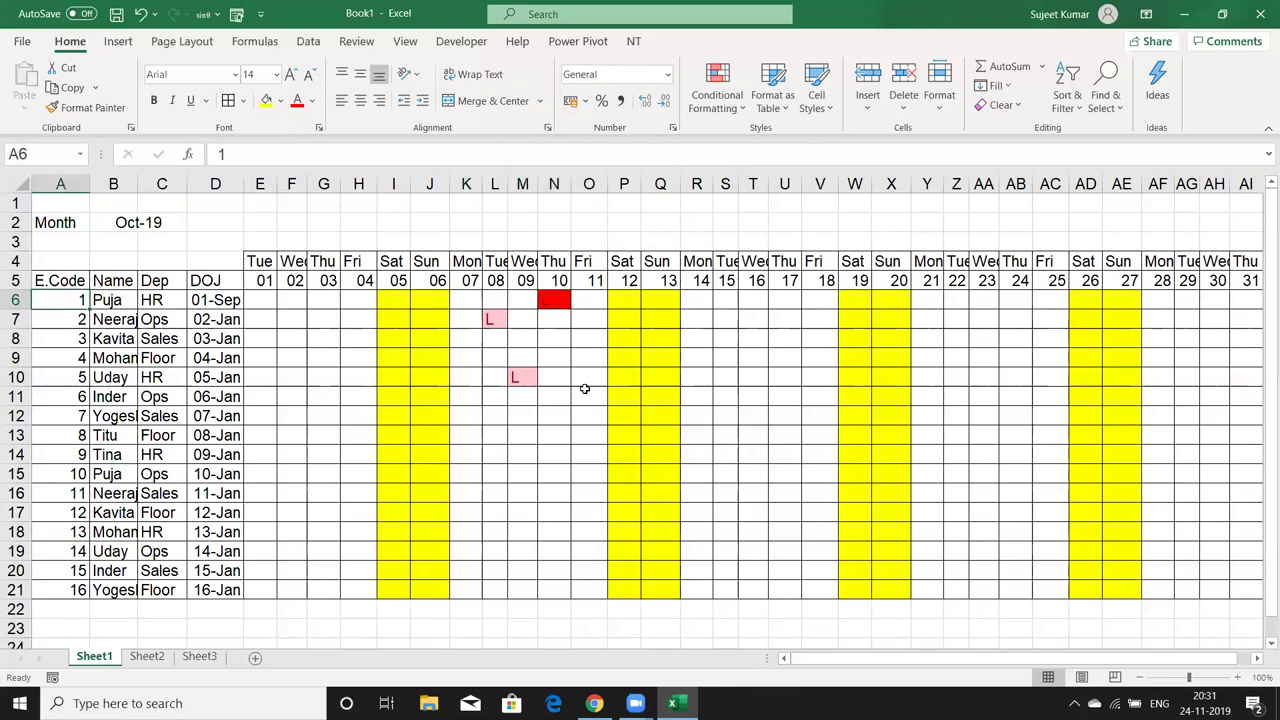
{"action": "key", "text": "Up"}
{"action": "key", "text": "Up"}
{"action": "key", "text": "Up"}
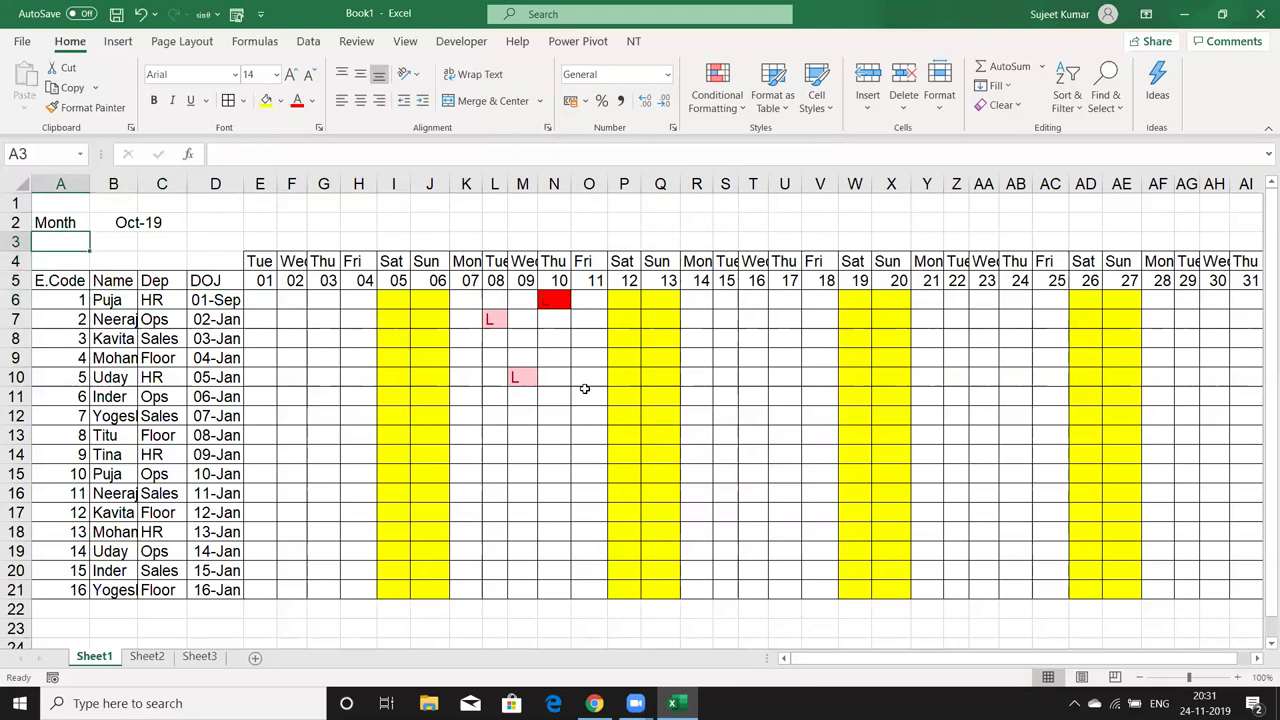
{"action": "key", "text": "Right"}
{"action": "key", "text": "Right"}
{"action": "key", "text": "Right"}
{"action": "key", "text": "Right"}
{"action": "key", "text": "Up"}
{"action": "key", "text": "Up"}
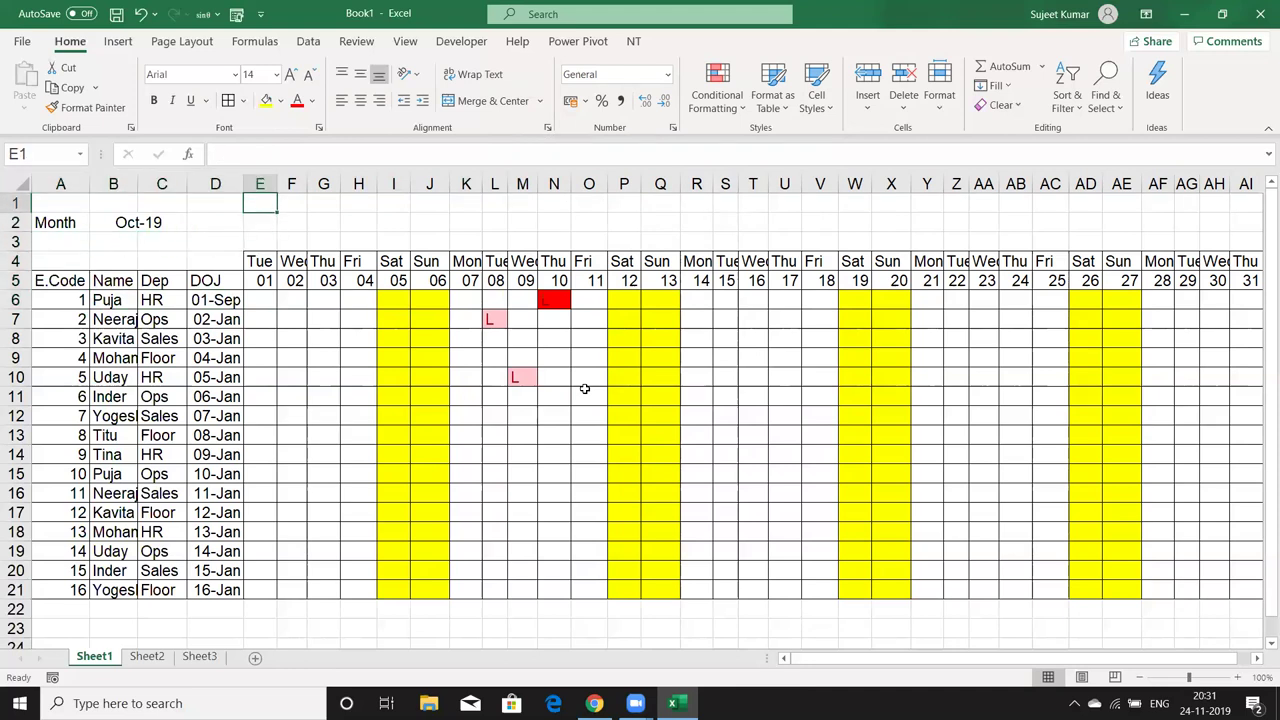
{"action": "key", "text": "Right"}
{"action": "key", "text": "Right"}
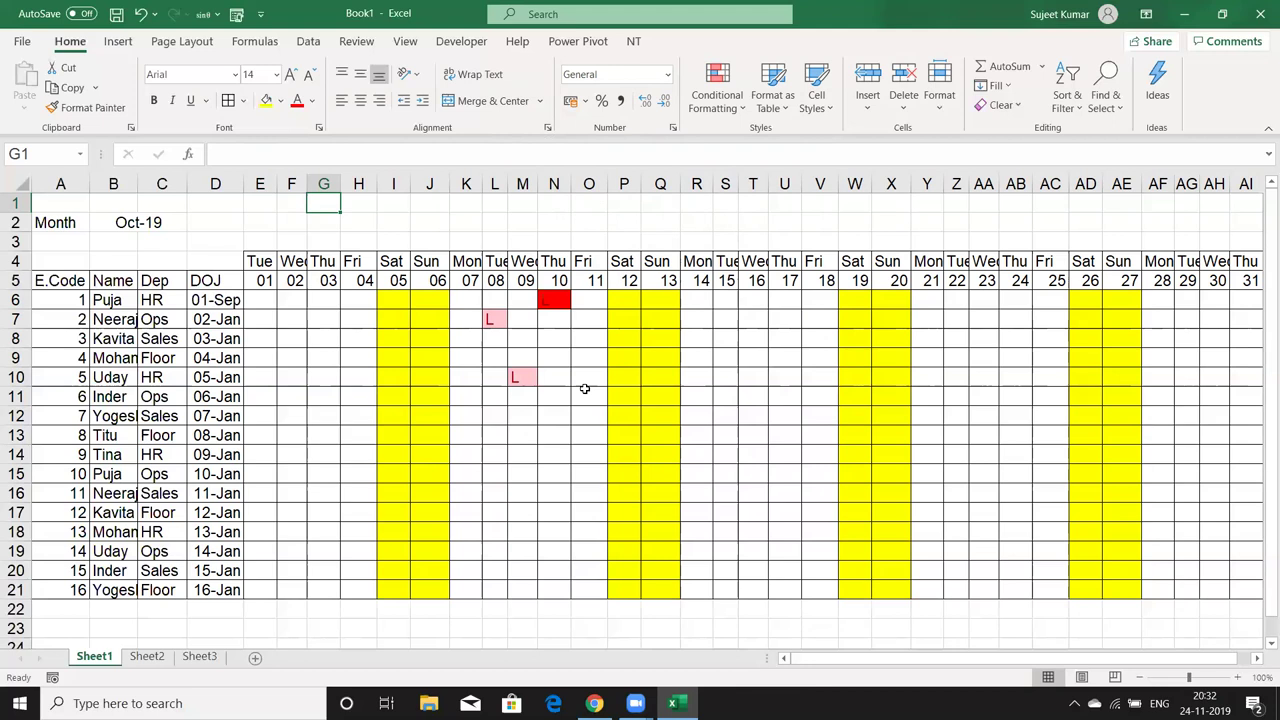
Inspect the =TEXT(E5,"ddd") day-name formula in E4, then go to Sheet2 and its File Info page
{"action": "key", "text": "Down"}
{"action": "key", "text": "Down"}
{"action": "key", "text": "Down"}
{"action": "key", "text": "Down"}
{"action": "key", "text": "Down"}
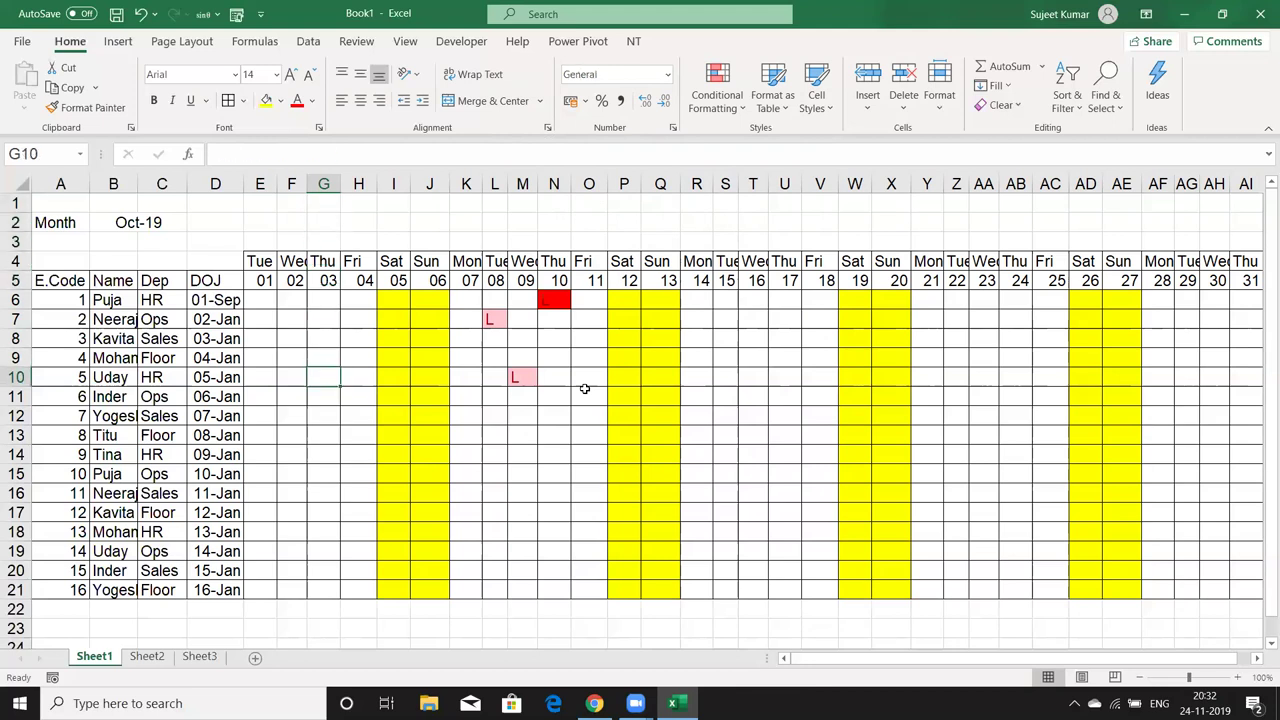
{"action": "key", "text": "Up"}
{"action": "key", "text": "ctrl+Up"}
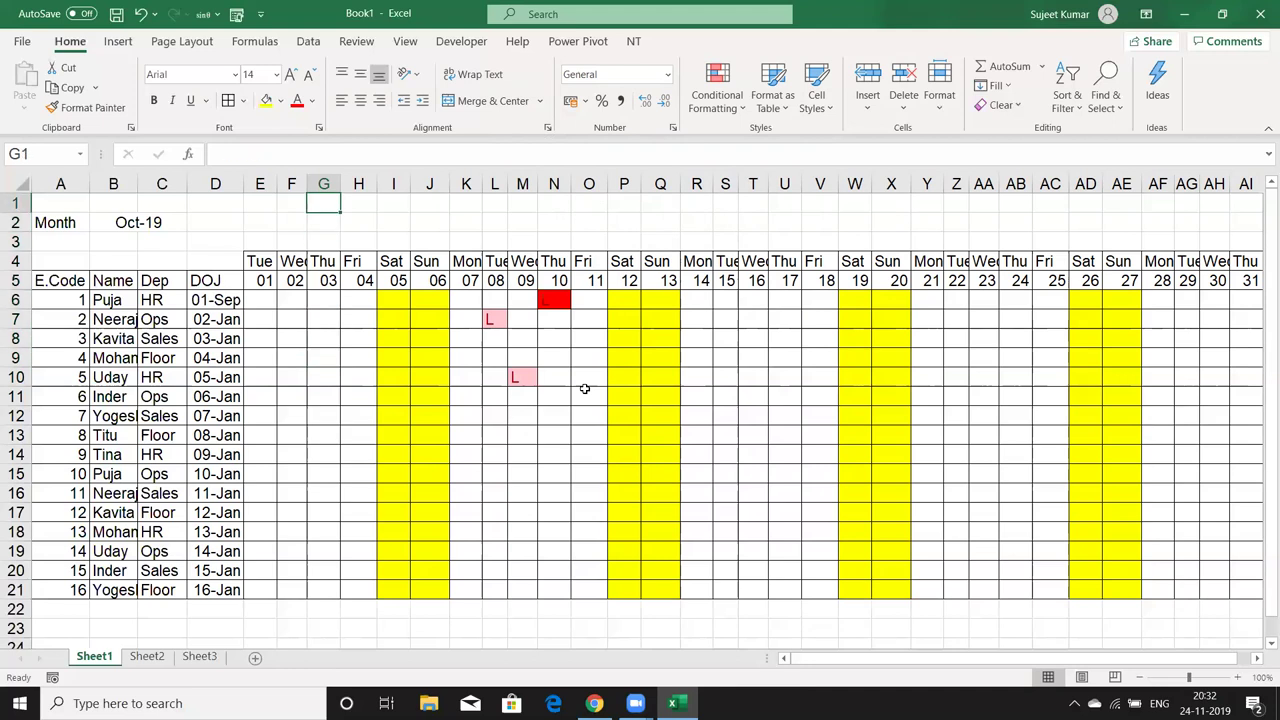
{"action": "key", "text": "Right"}
{"action": "key", "text": "Right"}
{"action": "key", "text": "Right"}
{"action": "key", "text": "Down"}
{"action": "key", "text": "Down"}
{"action": "key", "text": "Down"}
{"action": "key", "text": "Down"}
{"action": "key", "text": "Left"}
{"action": "key", "text": "Left"}
{"action": "key", "text": "Left"}
{"action": "key", "text": "Left"}
{"action": "key", "text": "Left"}
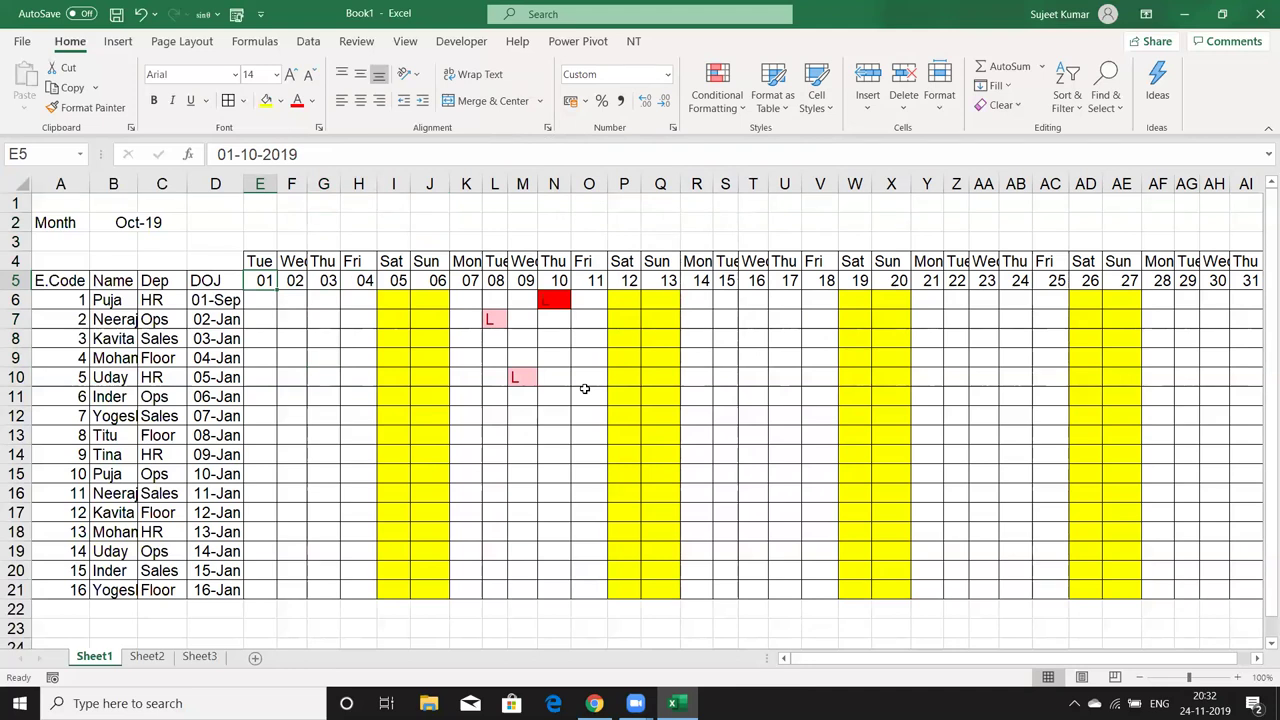
{"action": "key", "text": "Up"}
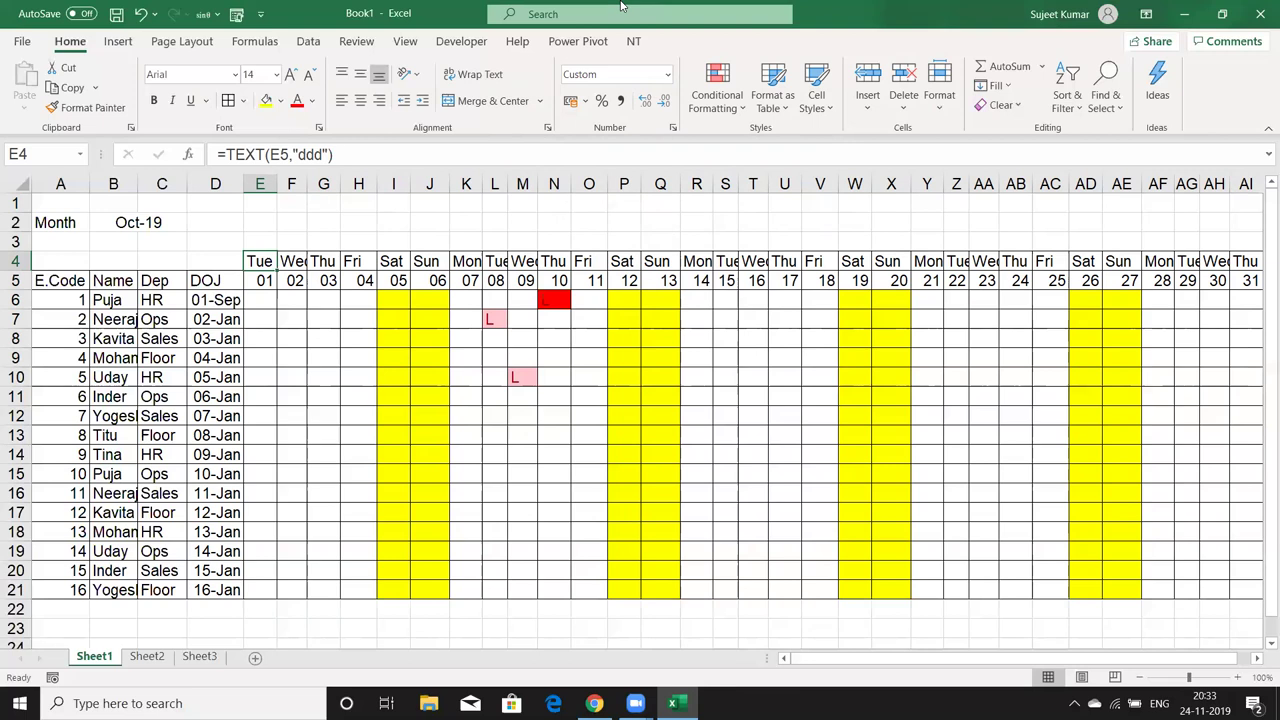
{"action": "key", "text": "ctrl+Page_Down"}
{"action": "left_click", "coordinate": [22, 41]}
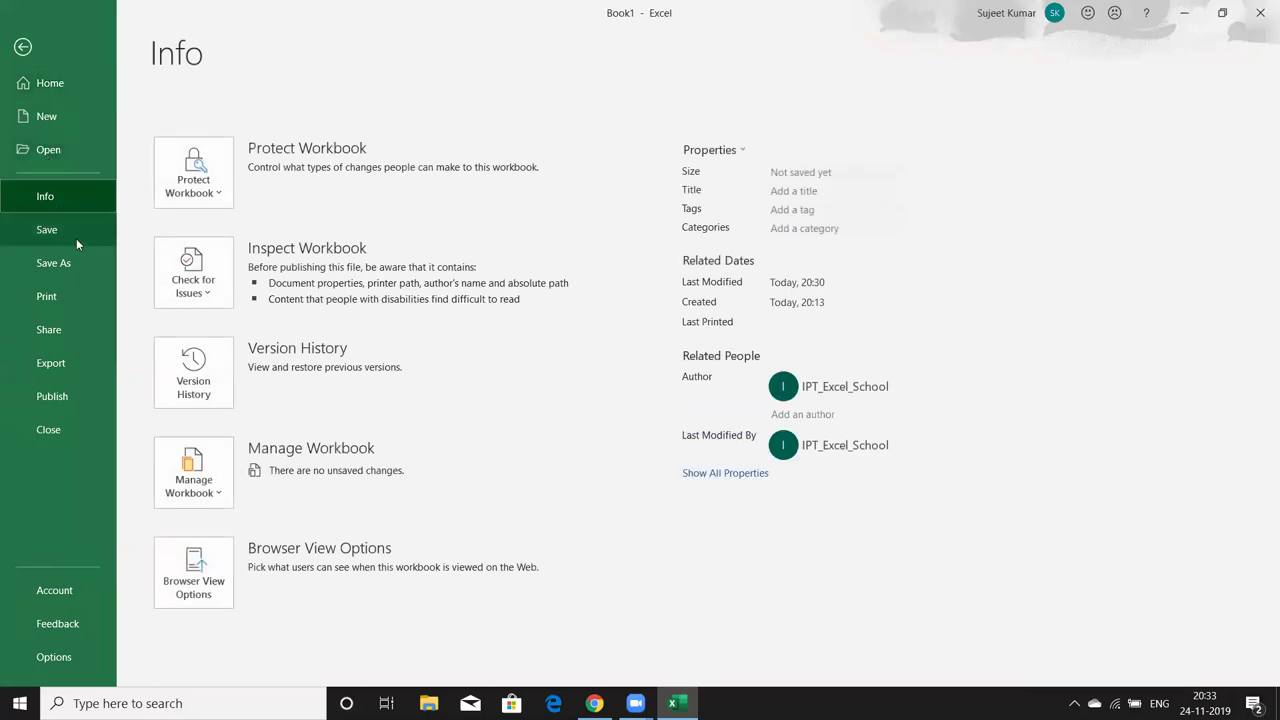
On Sheet2, enter Analysis in C1 and Create Formating in C2
{"action": "key", "text": "Escape"}
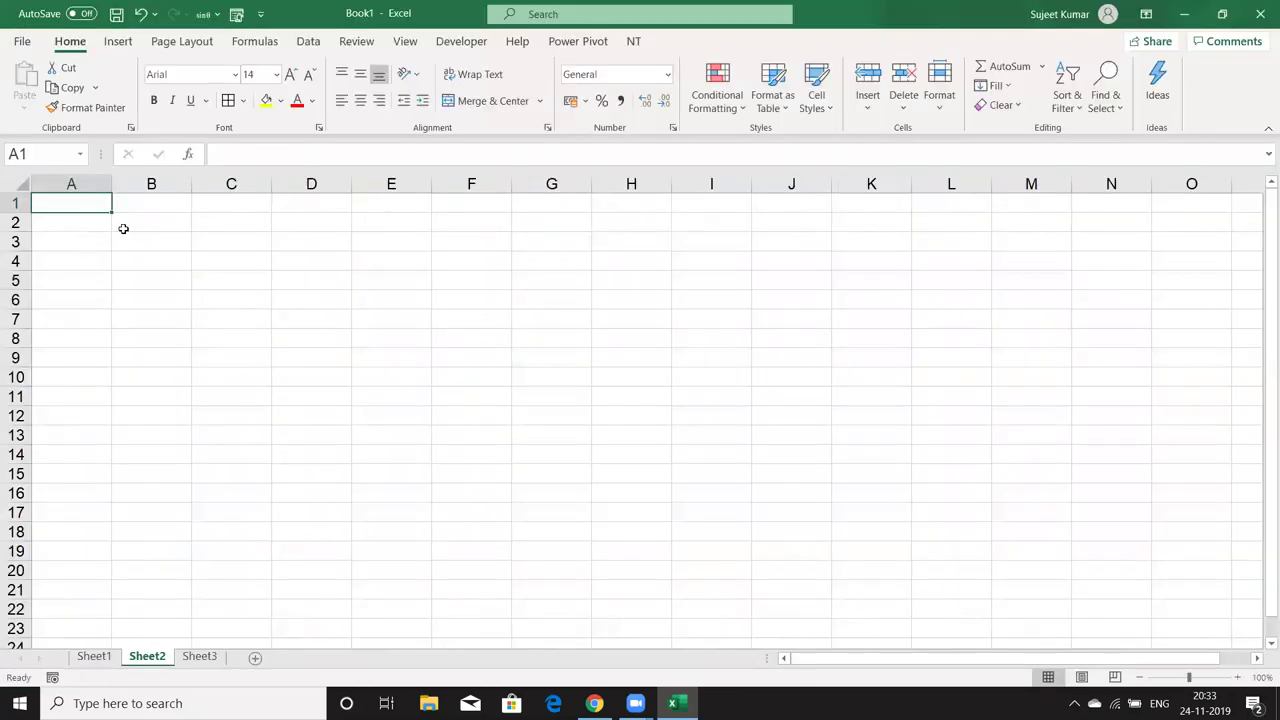
{"action": "left_click", "coordinate": [208, 224]}
{"action": "key", "text": "Up"}
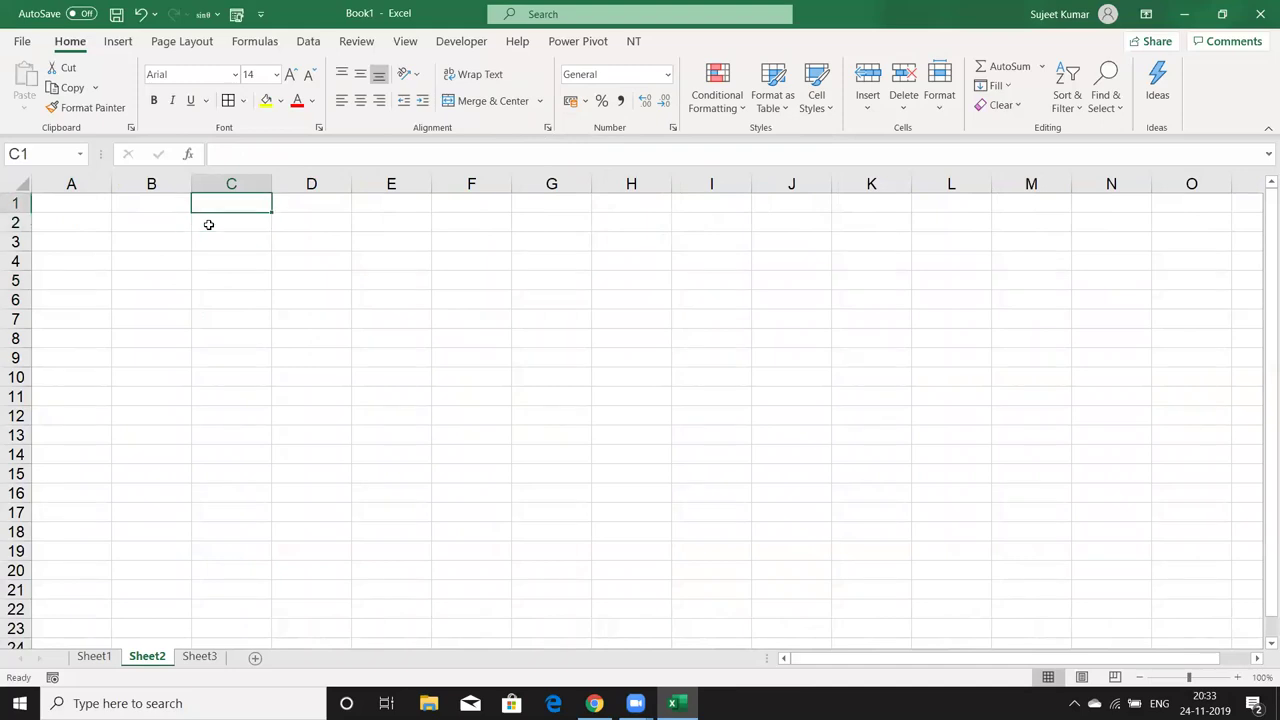
{"action": "type", "text": "Analysis"}
{"action": "key", "text": "Return"}
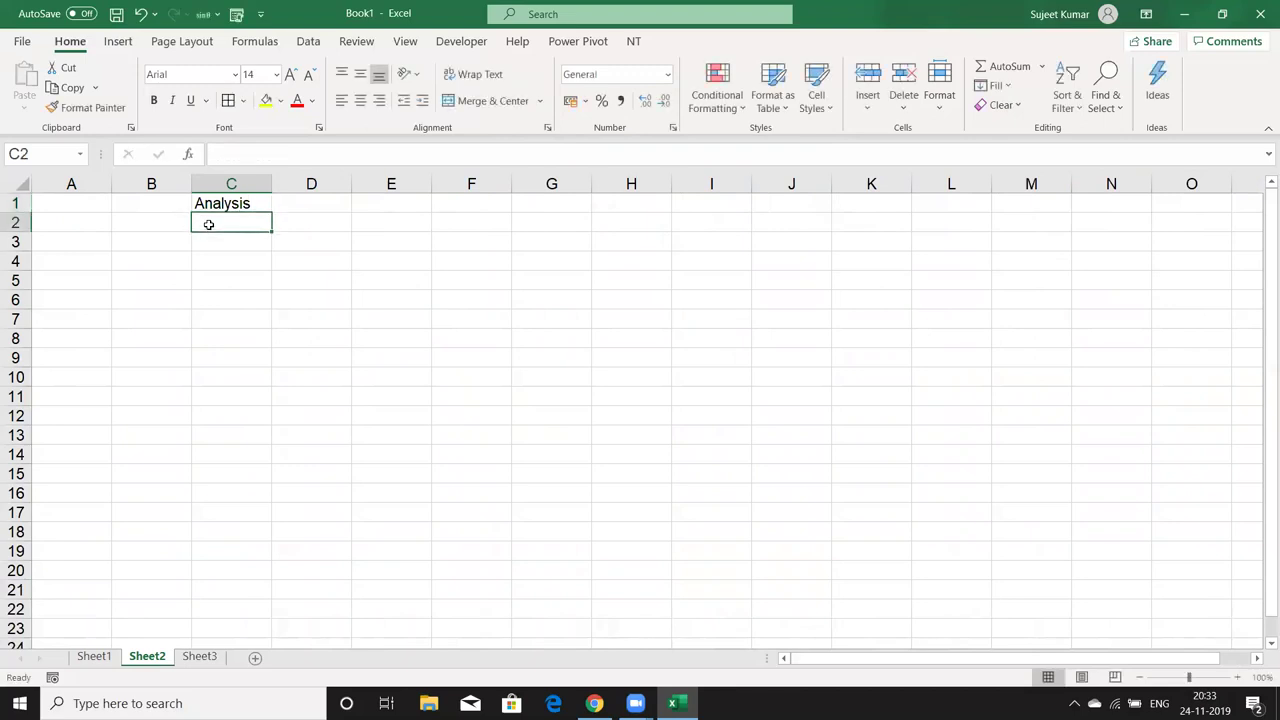
{"action": "type", "text": "Create Formating"}
{"action": "key", "text": "Return"}
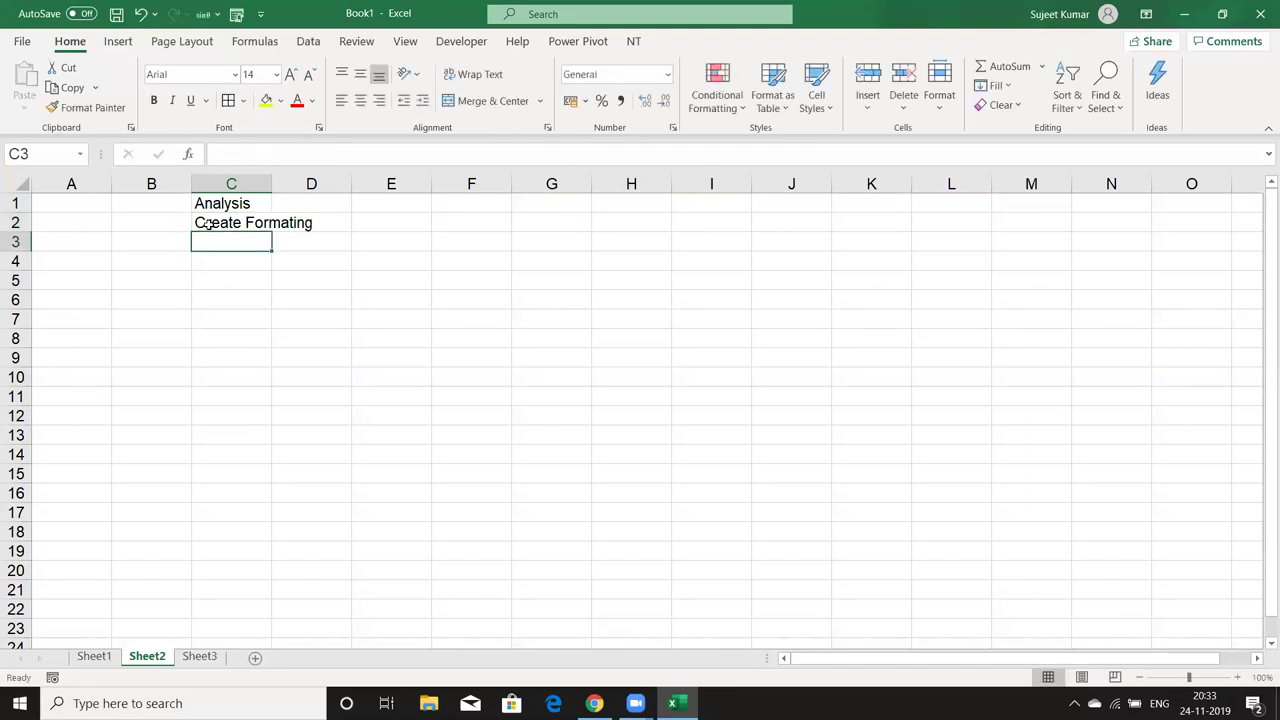
Enter Calculation, Vis and Efeect into C3:C5
{"action": "type", "text": "Calc"}
{"action": "key", "text": "BackSpace"}
{"action": "key", "text": "BackSpace"}
{"action": "type", "text": "lcy"}
{"action": "key", "text": "BackSpace"}
{"action": "type", "text": "ulation"}
{"action": "key", "text": "Return"}
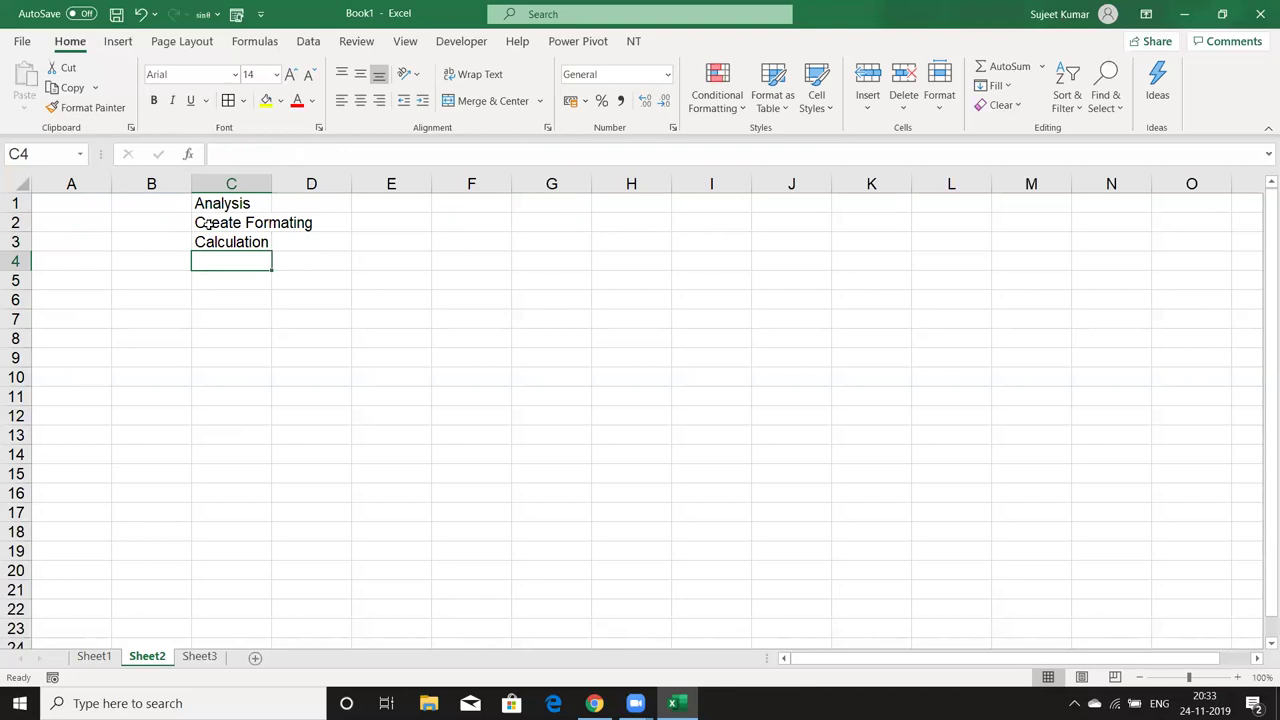
{"action": "type", "text": "Vi"}
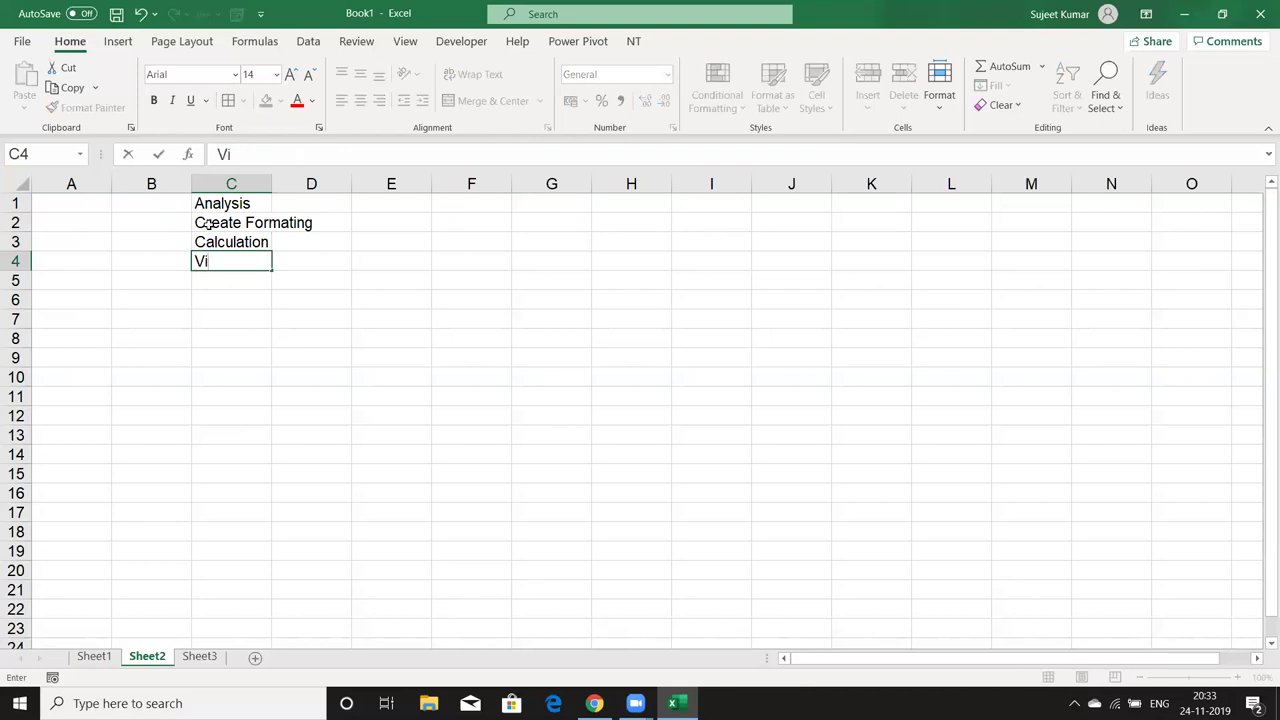
{"action": "type", "text": "s"}
{"action": "key", "text": "Return"}
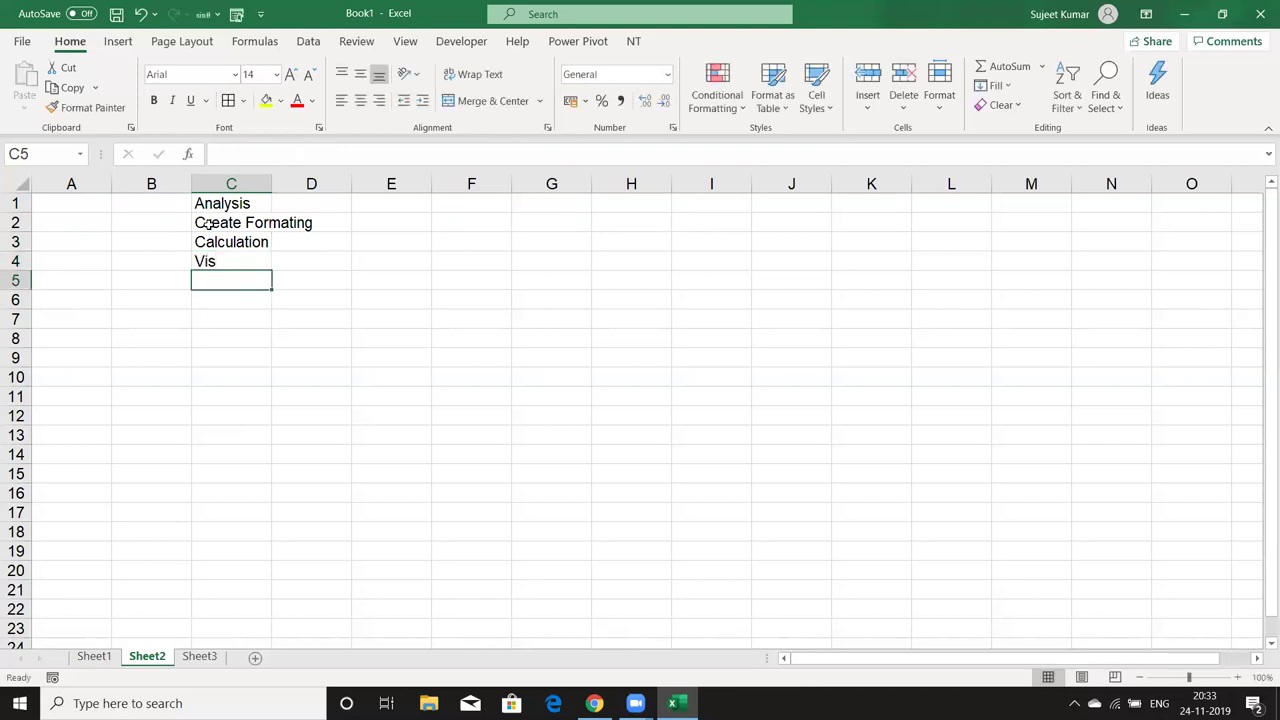
{"action": "type", "text": "Efeect"}
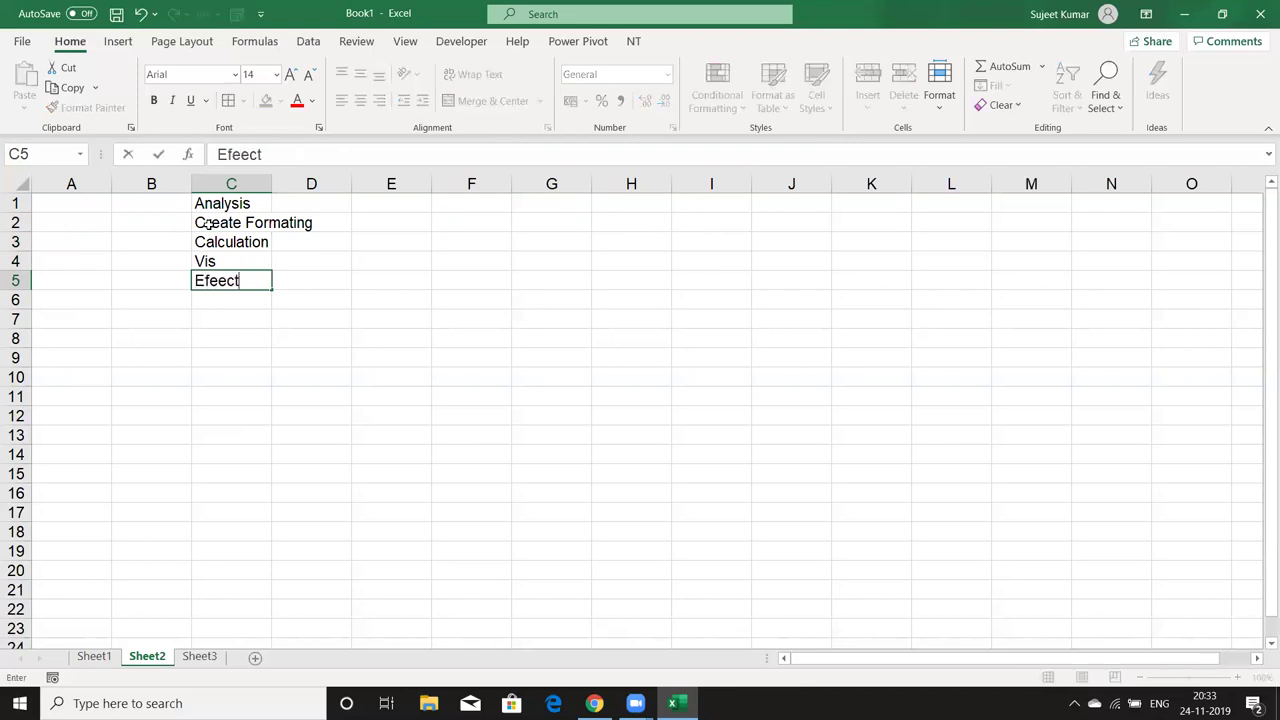
{"action": "key", "text": "Return"}
Replace Efeect in C5 with Apply and review the column C list
{"action": "key", "text": "Up"}
{"action": "key", "text": "Up"}
{"action": "key", "text": "Down"}
{"action": "key", "text": "Left"}
{"action": "key", "text": "Right"}
{"action": "key", "text": "Left"}
{"action": "key", "text": "Right"}
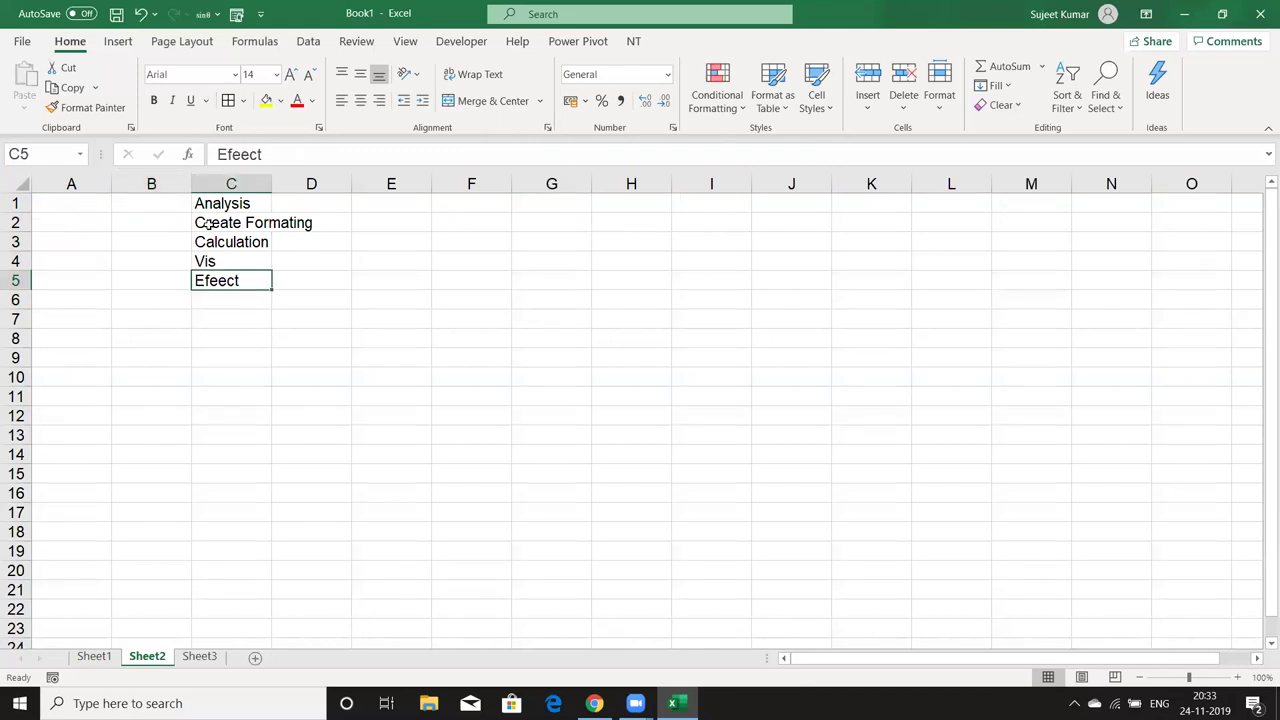
{"action": "type", "text": "Appl"}
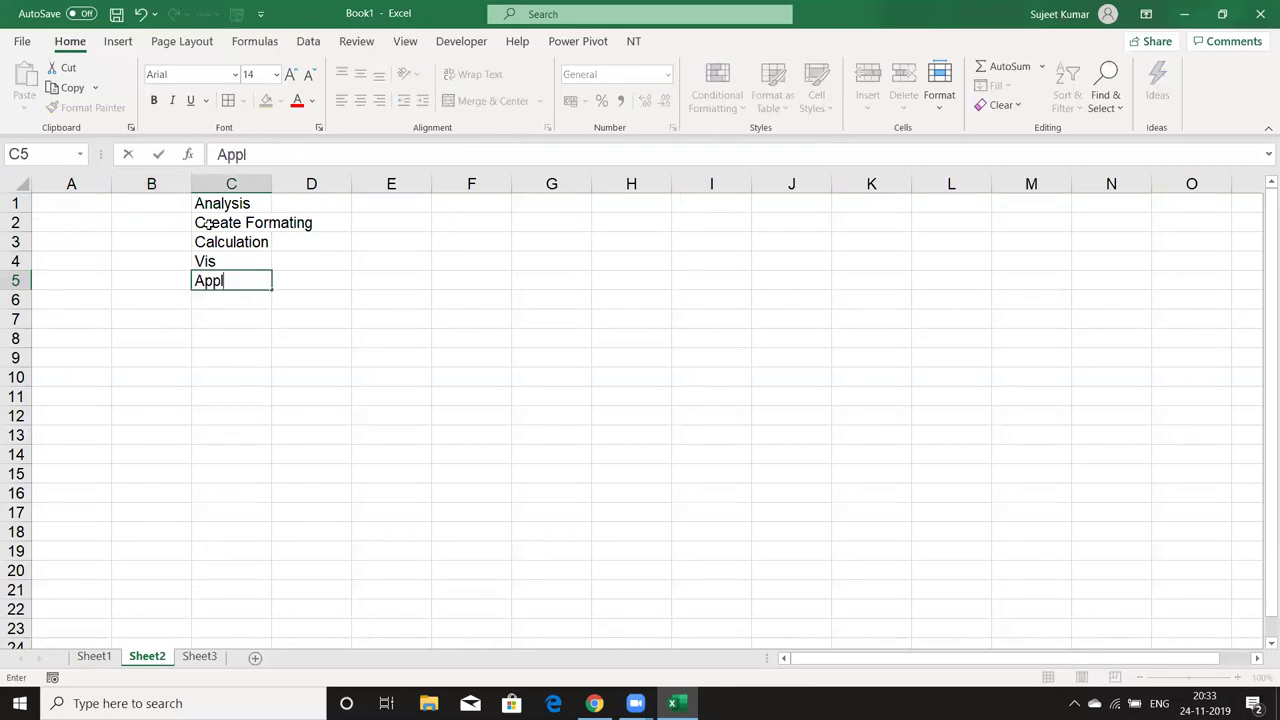
{"action": "type", "text": "y"}
{"action": "key", "text": "Return"}
{"action": "key", "text": "Up"}
{"action": "key", "text": "Up"}
{"action": "key", "text": "Up"}
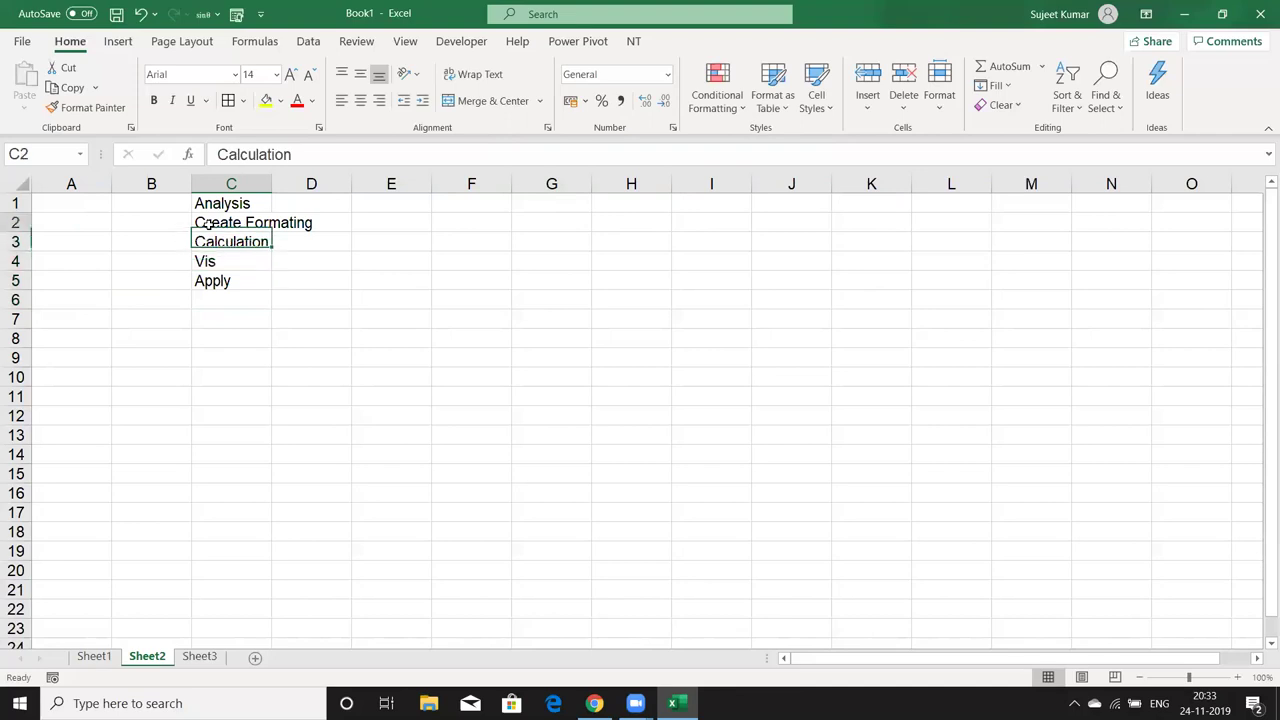
{"action": "key", "text": "Up"}
{"action": "key", "text": "shift+Right"}
{"action": "key", "text": "Down"}
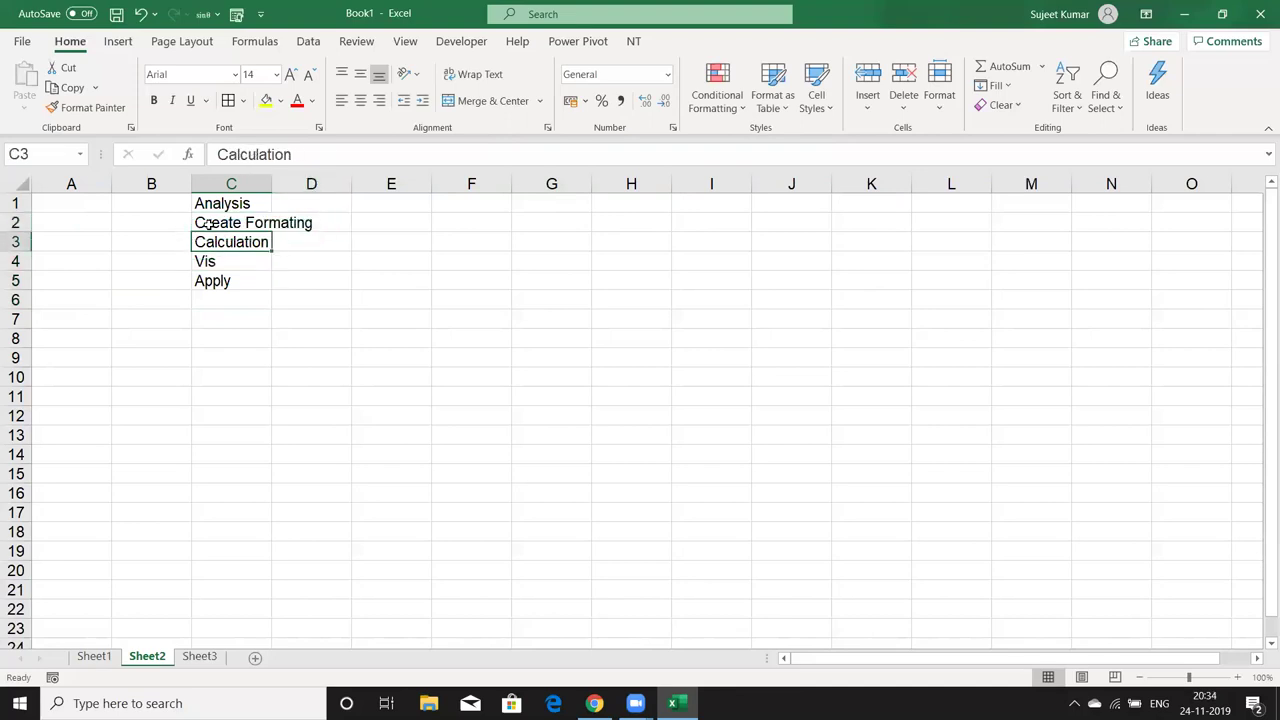
{"action": "key", "text": "alt+Tab"}
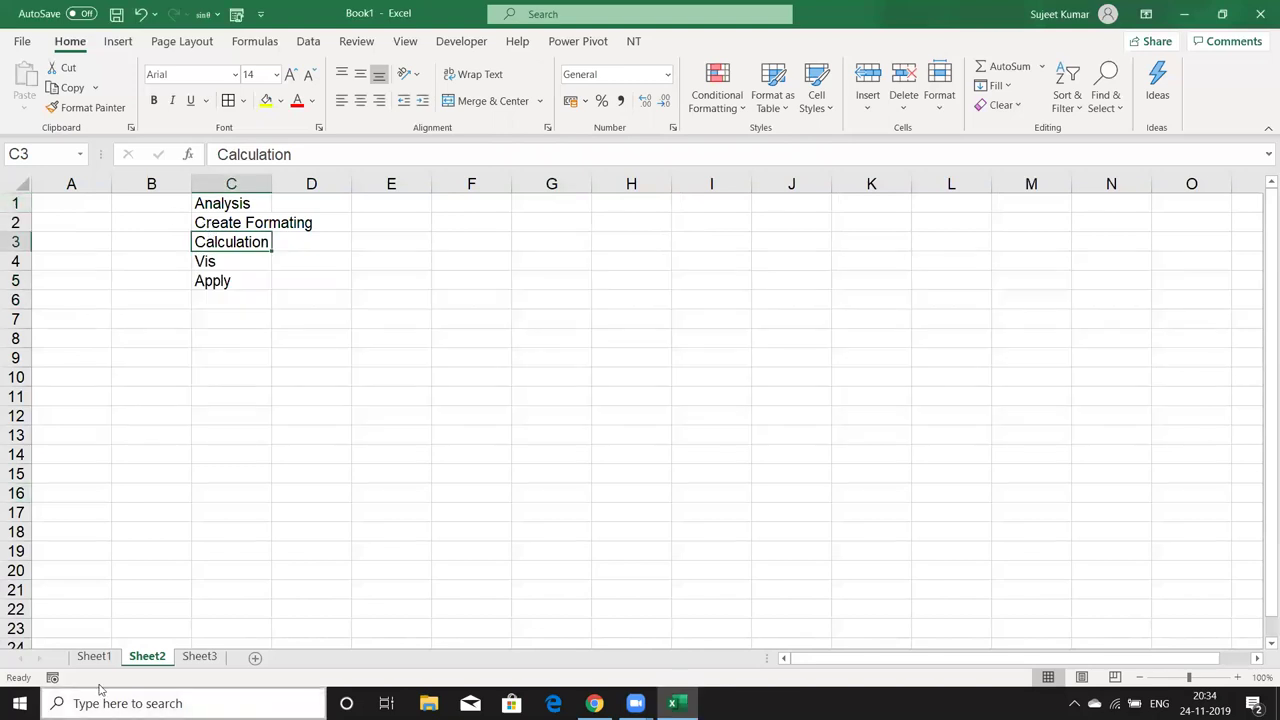
On Sheet1, review the day-name formula in E4 and the date formulas in E5 and F5
{"action": "left_click", "coordinate": [96, 658]}
{"action": "key", "text": "Up"}
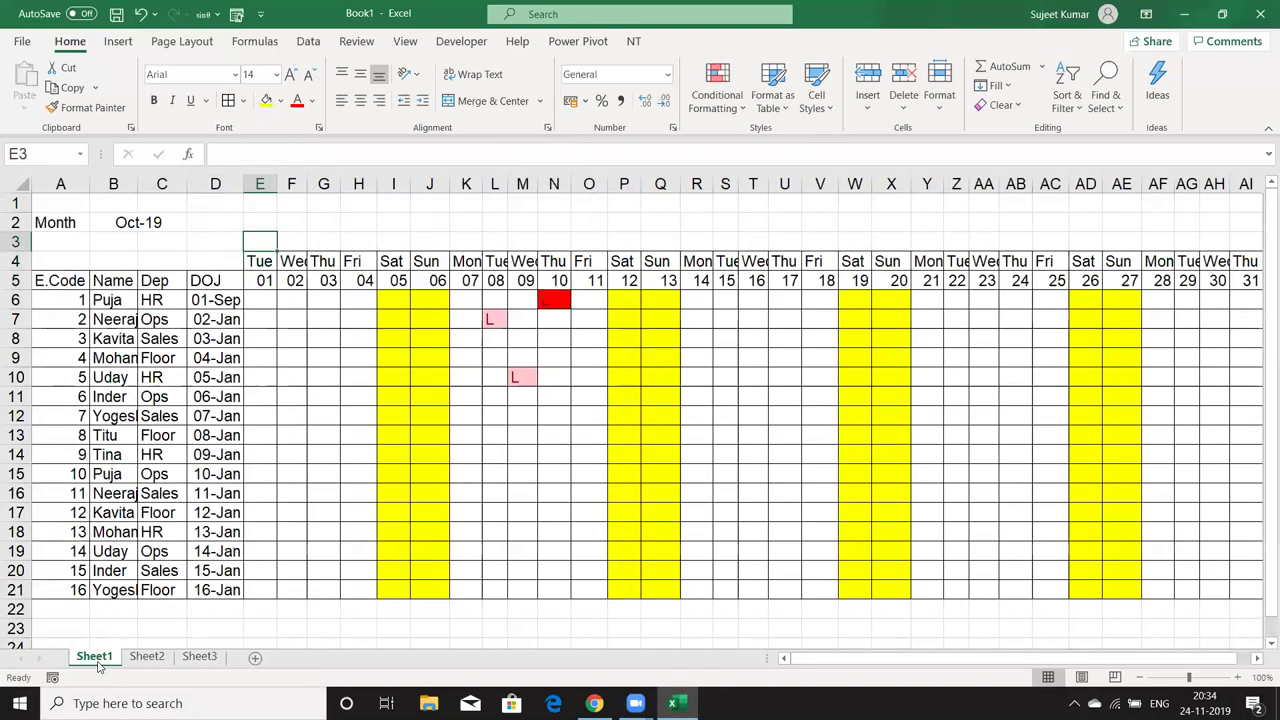
{"action": "key", "text": "Down"}
{"action": "key", "text": "Right"}
{"action": "key", "text": "Right"}
{"action": "key", "text": "Right"}
{"action": "key", "text": "Right"}
{"action": "key", "text": "Right"}
{"action": "key", "text": "Down"}
{"action": "key", "text": "Left"}
{"action": "key", "text": "Left"}
{"action": "key", "text": "Left"}
{"action": "key", "text": "Left"}
{"action": "key", "text": "Left"}
{"action": "key", "text": "Left"}
{"action": "key", "text": "Left"}
{"action": "key", "text": "Left"}
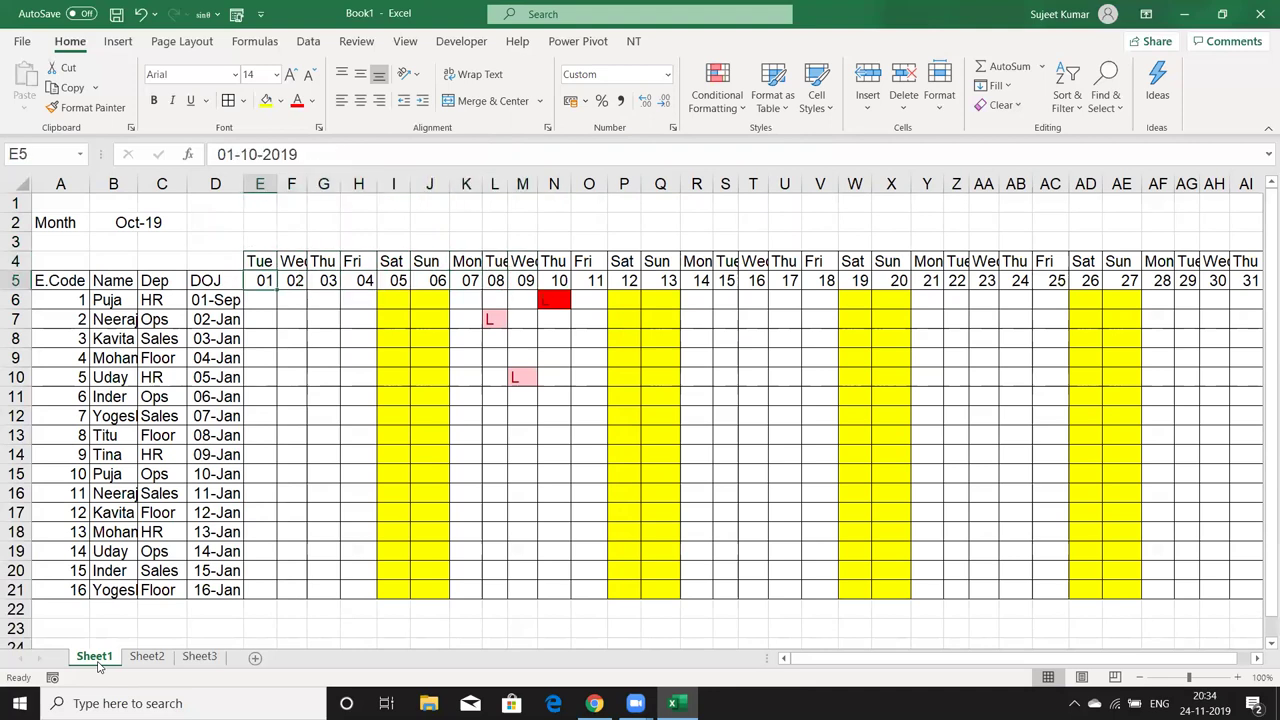
{"action": "key", "text": "Right"}
{"action": "key", "text": "Right"}
{"action": "key", "text": "Right"}
{"action": "key", "text": "Right"}
{"action": "key", "text": "Right"}
{"action": "key", "text": "Right"}
{"action": "key", "text": "Right"}
{"action": "key", "text": "Right"}
{"action": "key", "text": "Right"}
{"action": "key", "text": "Right"}
{"action": "key", "text": "Right"}
{"action": "key", "text": "Right"}
{"action": "key", "text": "Left"}
{"action": "key", "text": "Left"}
{"action": "key", "text": "Left"}
{"action": "key", "text": "Left"}
{"action": "key", "text": "Left"}
{"action": "key", "text": "Left"}
{"action": "key", "text": "Left"}
{"action": "key", "text": "Left"}
{"action": "key", "text": "Left"}
{"action": "key", "text": "Left"}
{"action": "key", "text": "Left"}
{"action": "key", "text": "Right"}
{"action": "key", "text": "Right"}
{"action": "key", "text": "Right"}
{"action": "key", "text": "Right"}
{"action": "key", "text": "Right"}
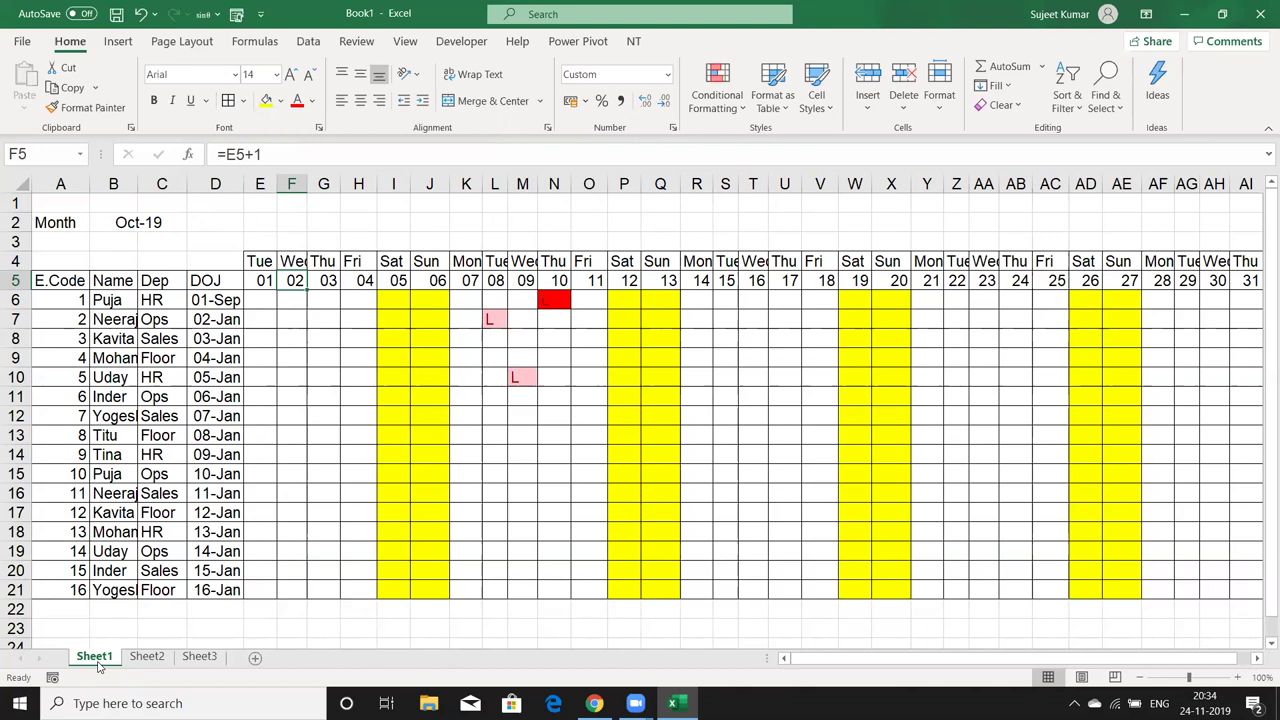
{"action": "left_click", "coordinate": [36, 47]}
{"action": "left_click", "coordinate": [72, 115]}
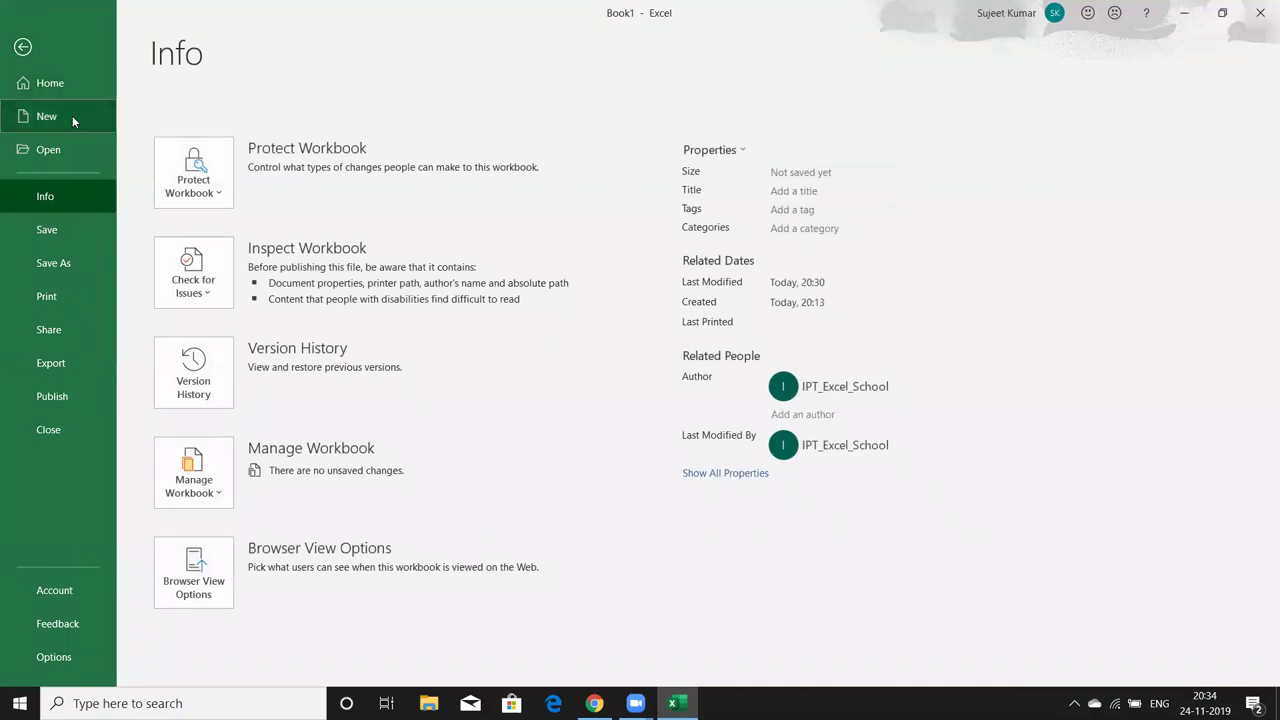
{"action": "scroll", "coordinate": [922, 534], "scroll_direction": "down", "scroll_amount": 5}
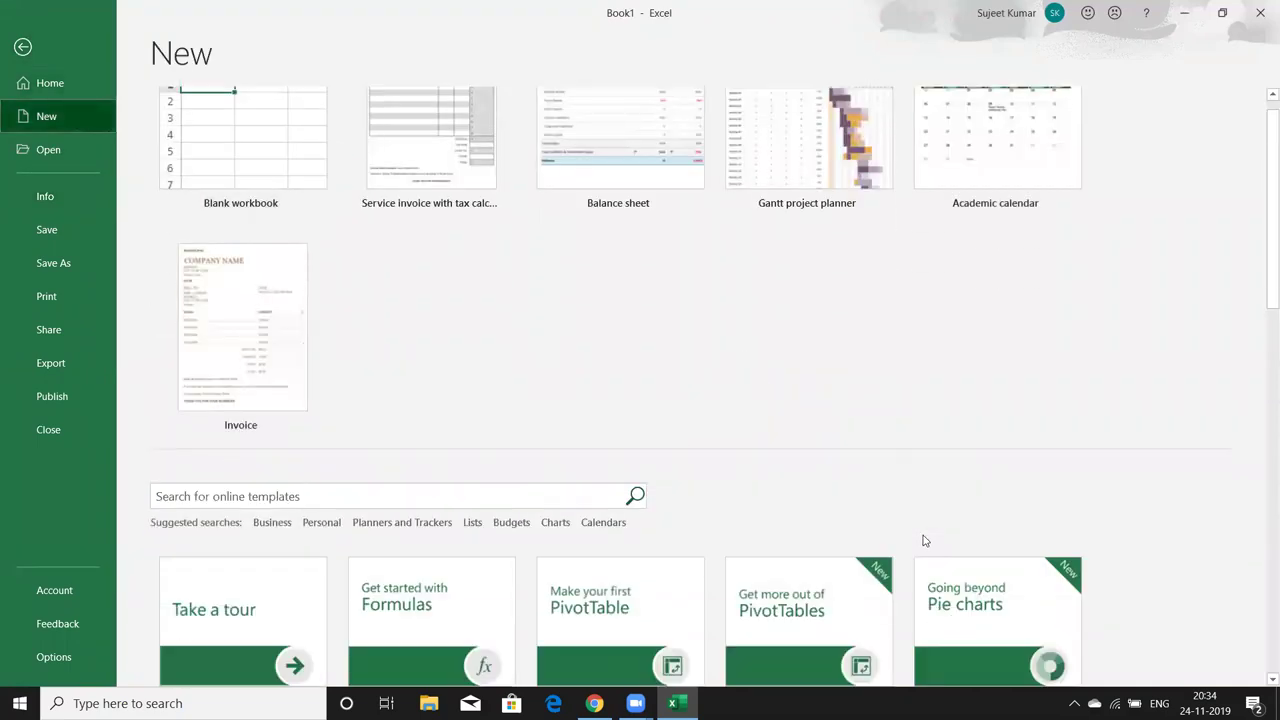
{"action": "scroll", "coordinate": [924, 540], "scroll_direction": "down", "scroll_amount": 1}
{"action": "scroll", "coordinate": [924, 540], "scroll_direction": "down", "scroll_amount": 1}
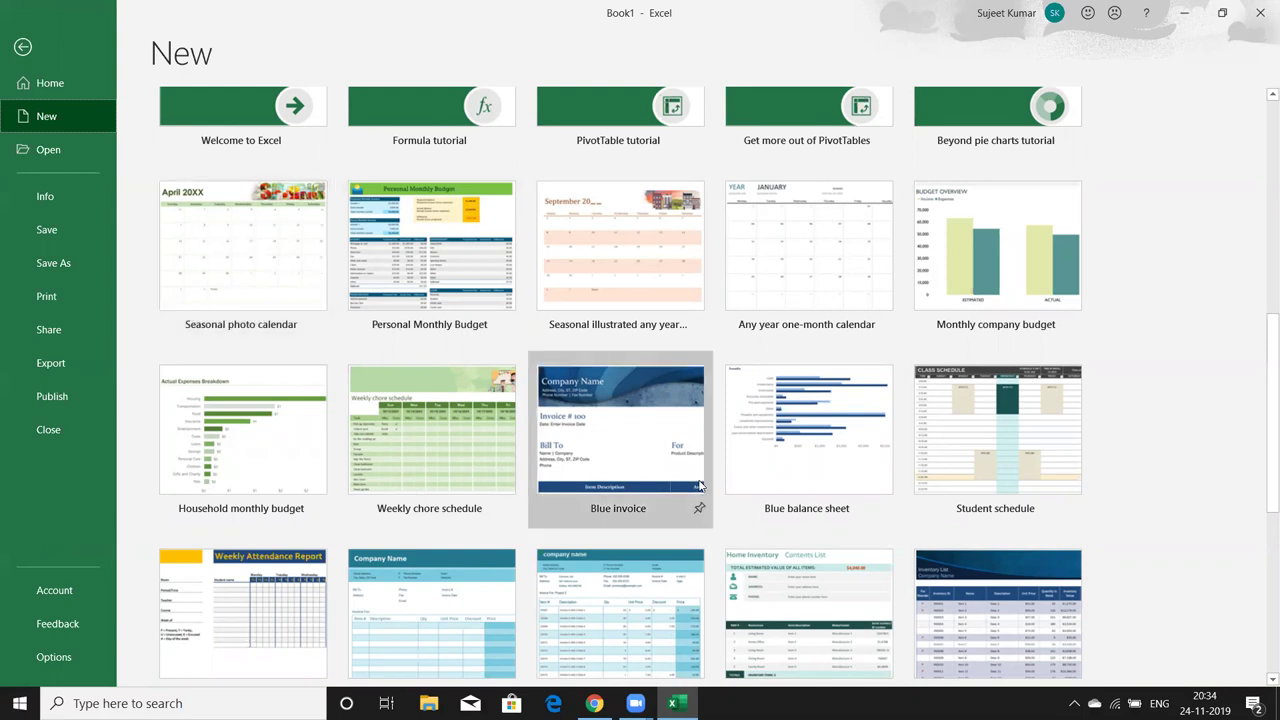
{"action": "scroll", "coordinate": [760, 500], "scroll_direction": "down", "scroll_amount": 2}
{"action": "scroll", "coordinate": [727, 519], "scroll_direction": "down", "scroll_amount": 1}
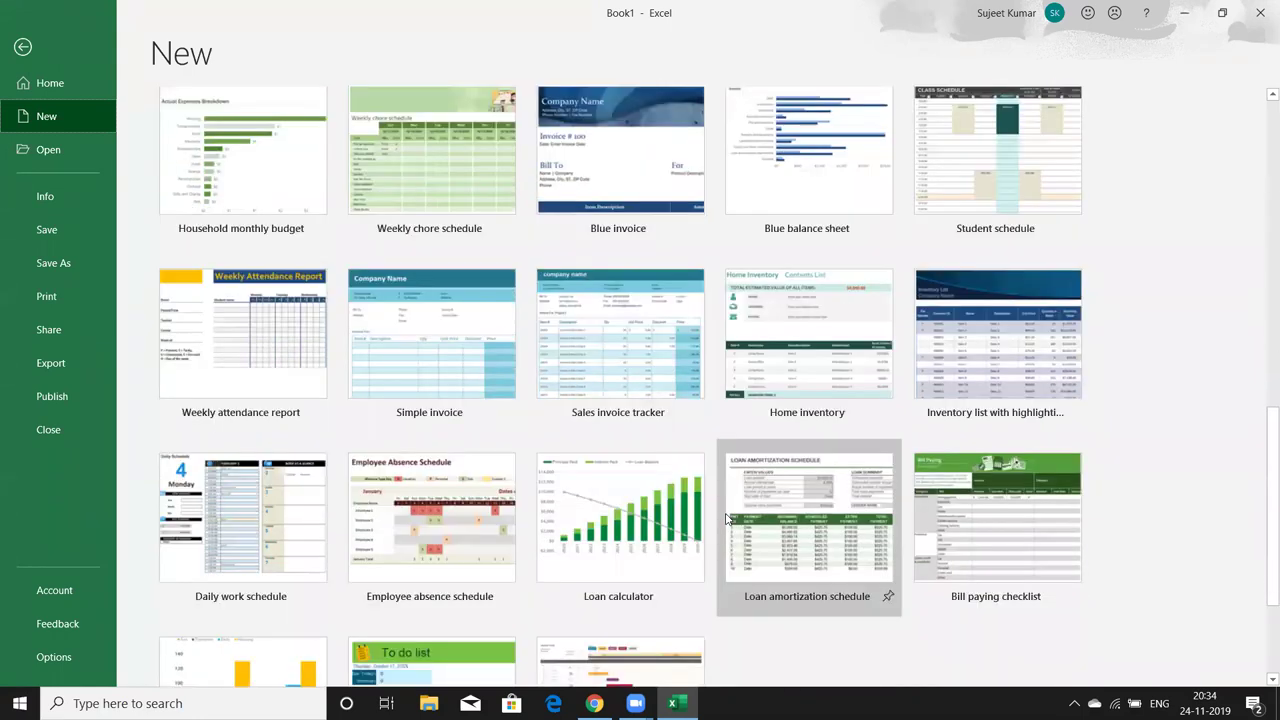
{"action": "scroll", "coordinate": [723, 517], "scroll_direction": "down", "scroll_amount": 2}
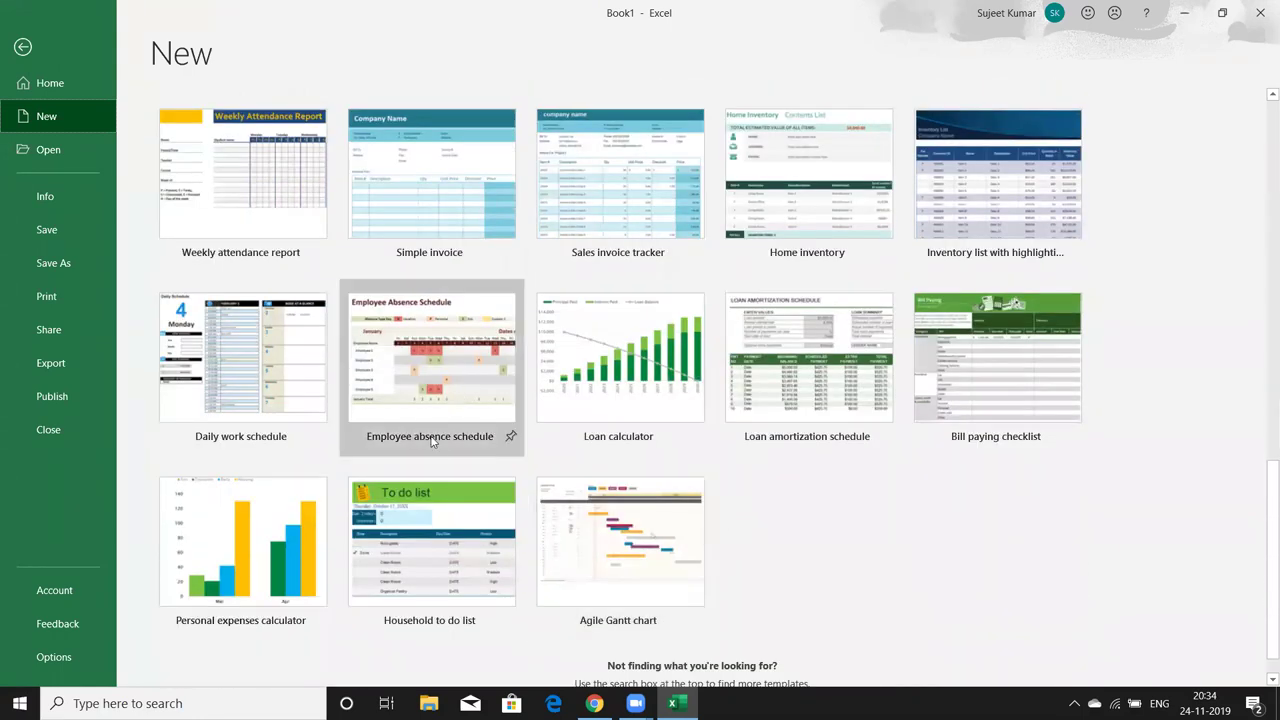
{"action": "scroll", "coordinate": [927, 416], "scroll_direction": "down", "scroll_amount": 1}
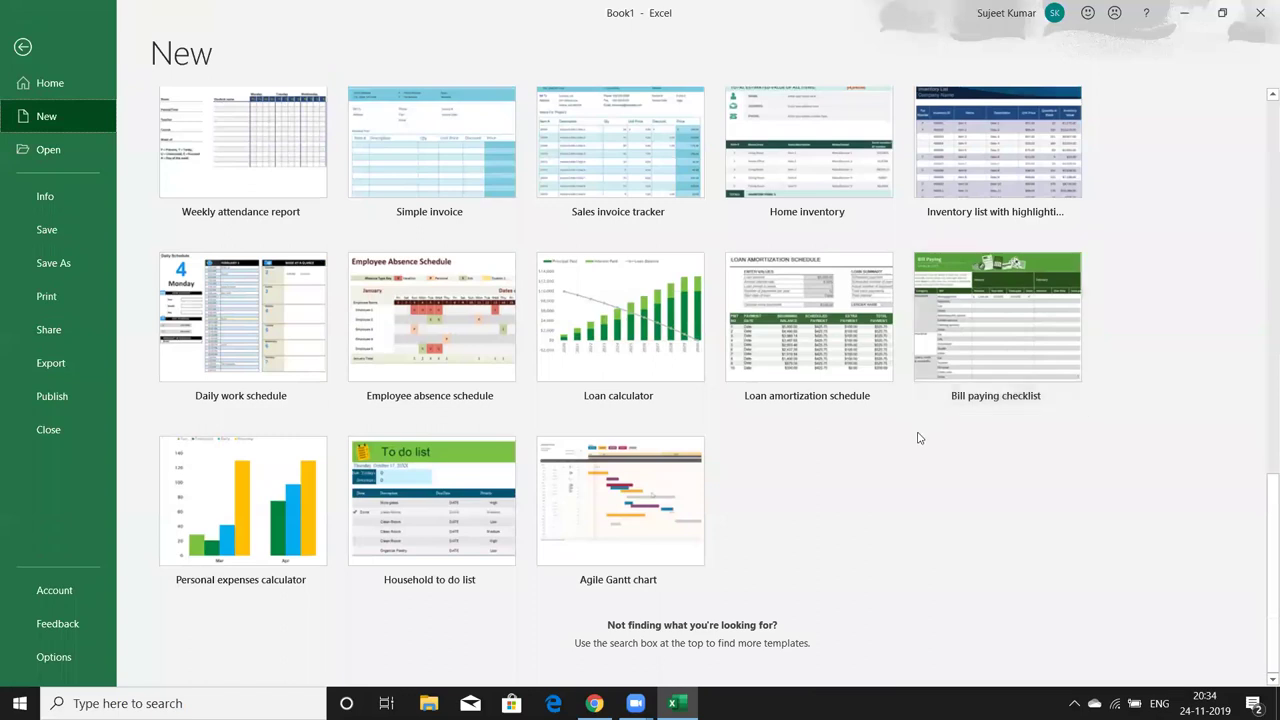
{"action": "scroll", "coordinate": [768, 525], "scroll_direction": "up", "scroll_amount": 1}
{"action": "scroll", "coordinate": [768, 525], "scroll_direction": "up", "scroll_amount": 1}
{"action": "scroll", "coordinate": [768, 525], "scroll_direction": "up", "scroll_amount": 1}
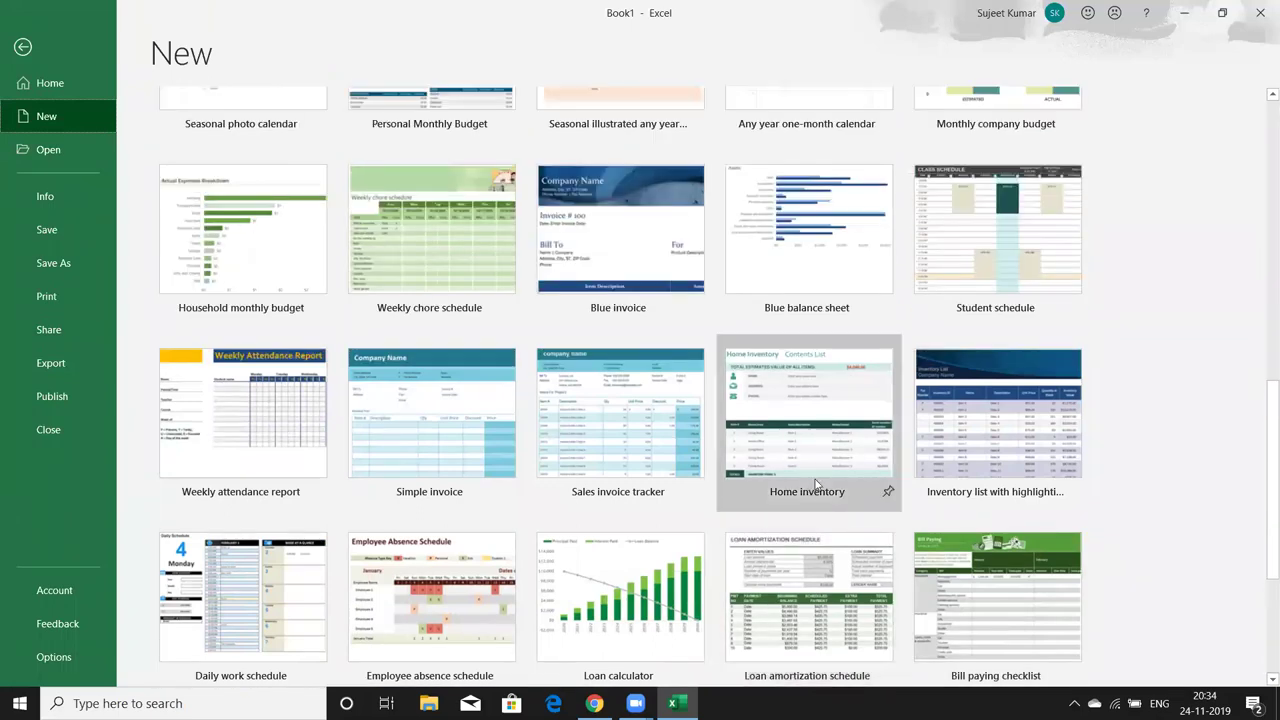
{"action": "scroll", "coordinate": [918, 476], "scroll_direction": "up", "scroll_amount": 3}
{"action": "scroll", "coordinate": [905, 455], "scroll_direction": "up", "scroll_amount": 1}
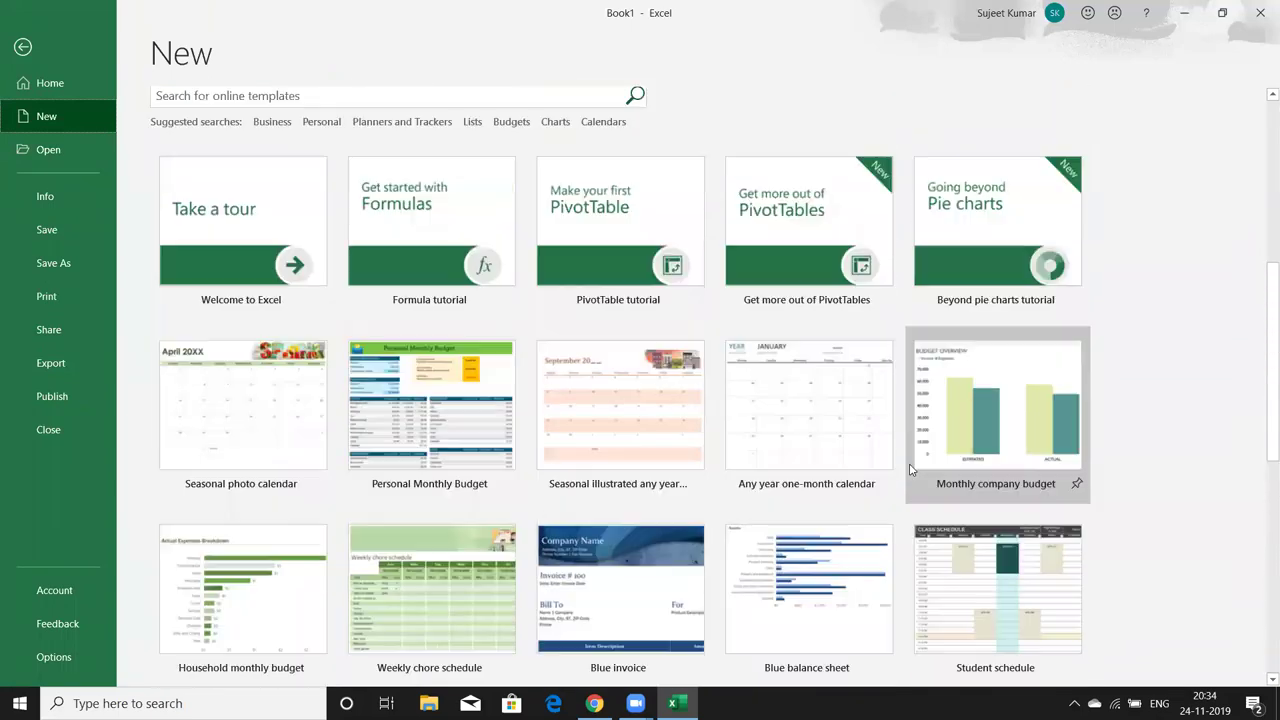
{"action": "scroll", "coordinate": [893, 441], "scroll_direction": "up", "scroll_amount": 2}
{"action": "scroll", "coordinate": [893, 441], "scroll_direction": "up", "scroll_amount": 2}
{"action": "scroll", "coordinate": [893, 441], "scroll_direction": "up", "scroll_amount": 1}
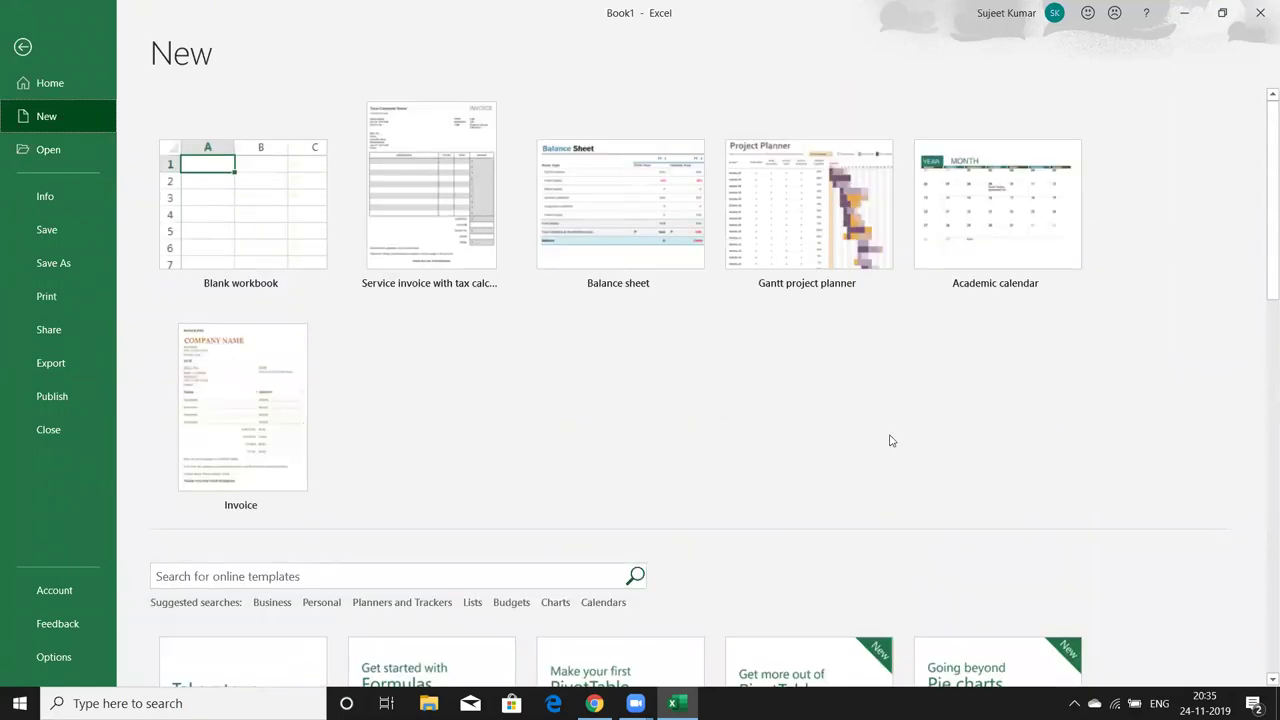
{"action": "key", "text": "Escape"}
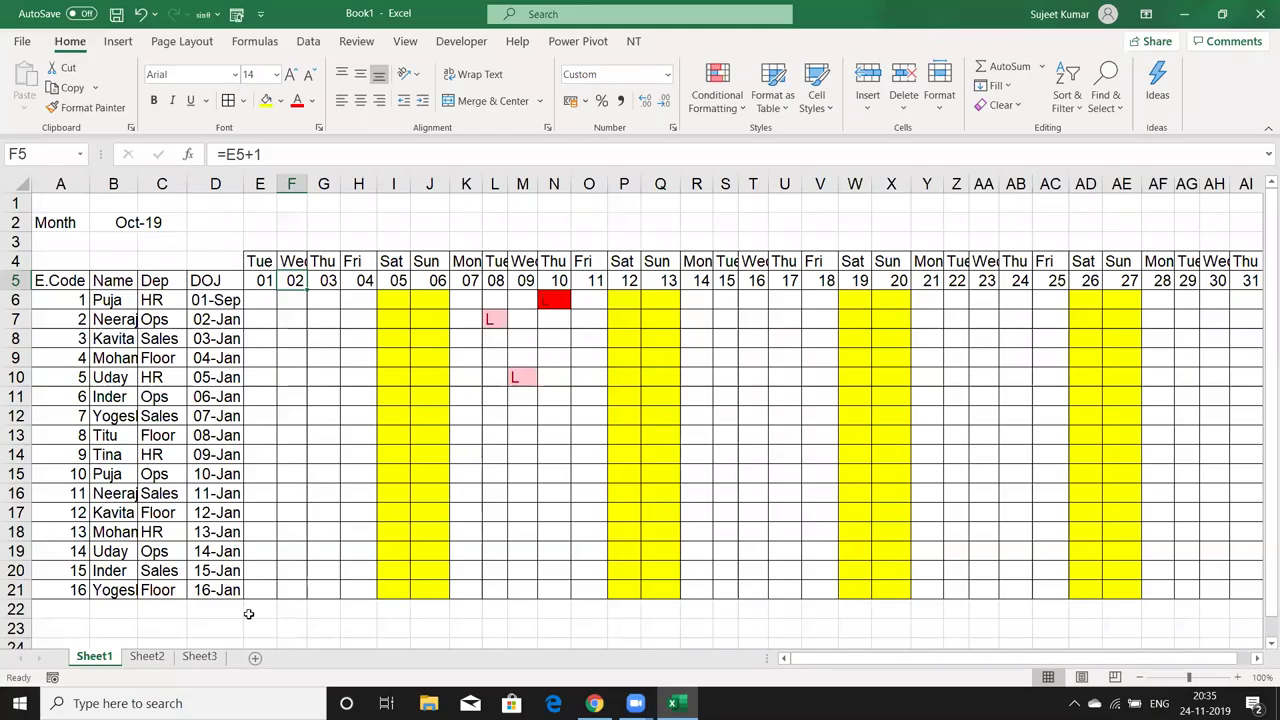
Switch to the blank Sheet3
{"action": "left_click", "coordinate": [199, 656]}
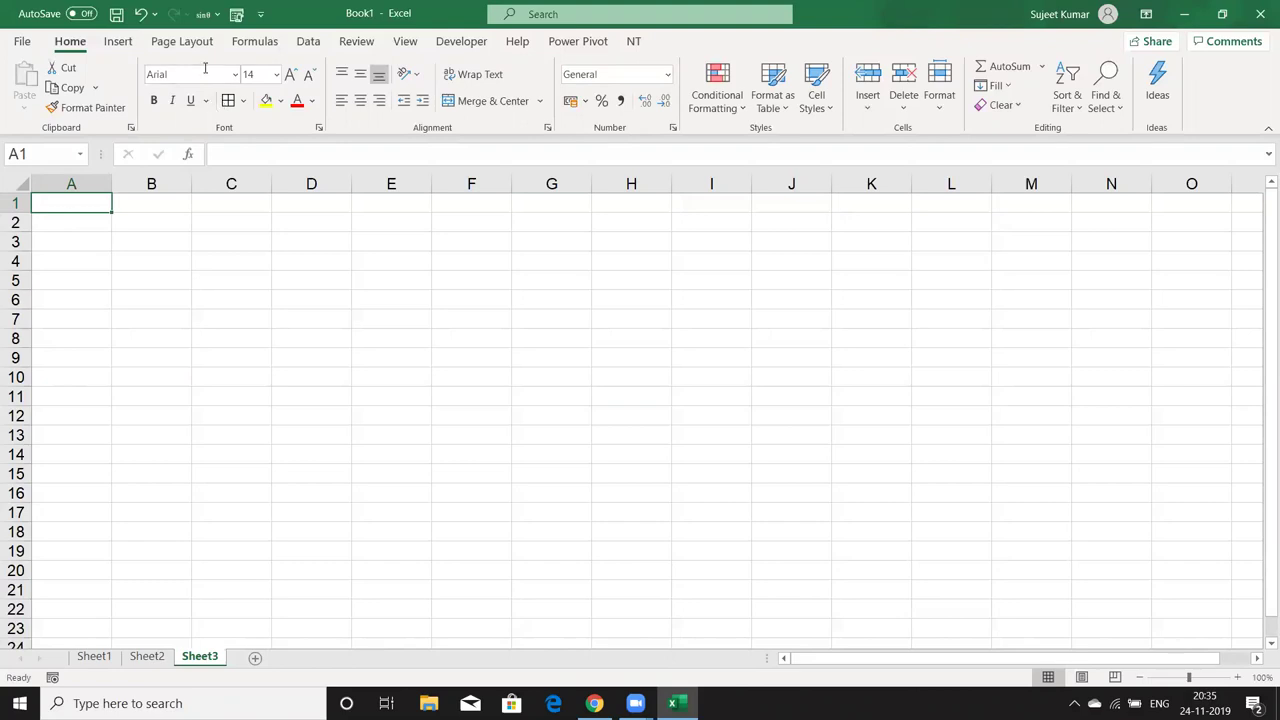
Go to File > New and browse the template gallery
{"action": "left_click", "coordinate": [22, 41]}
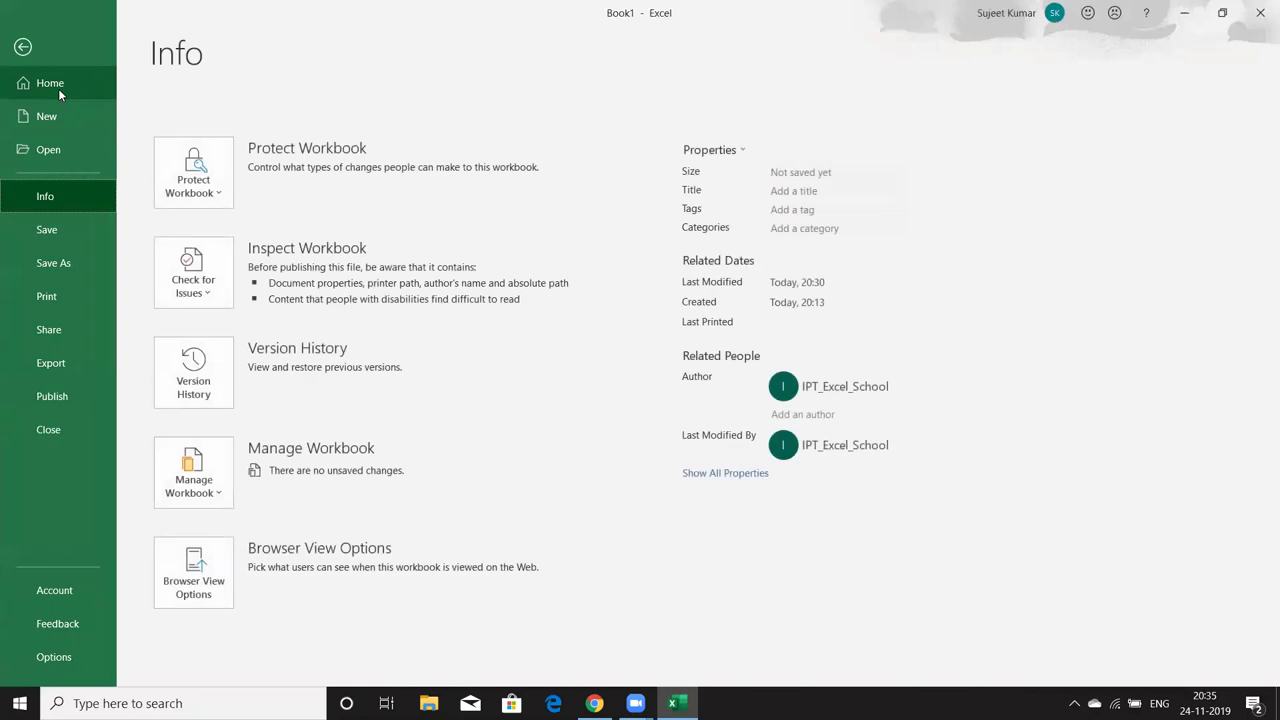
{"action": "left_click", "coordinate": [61, 152]}
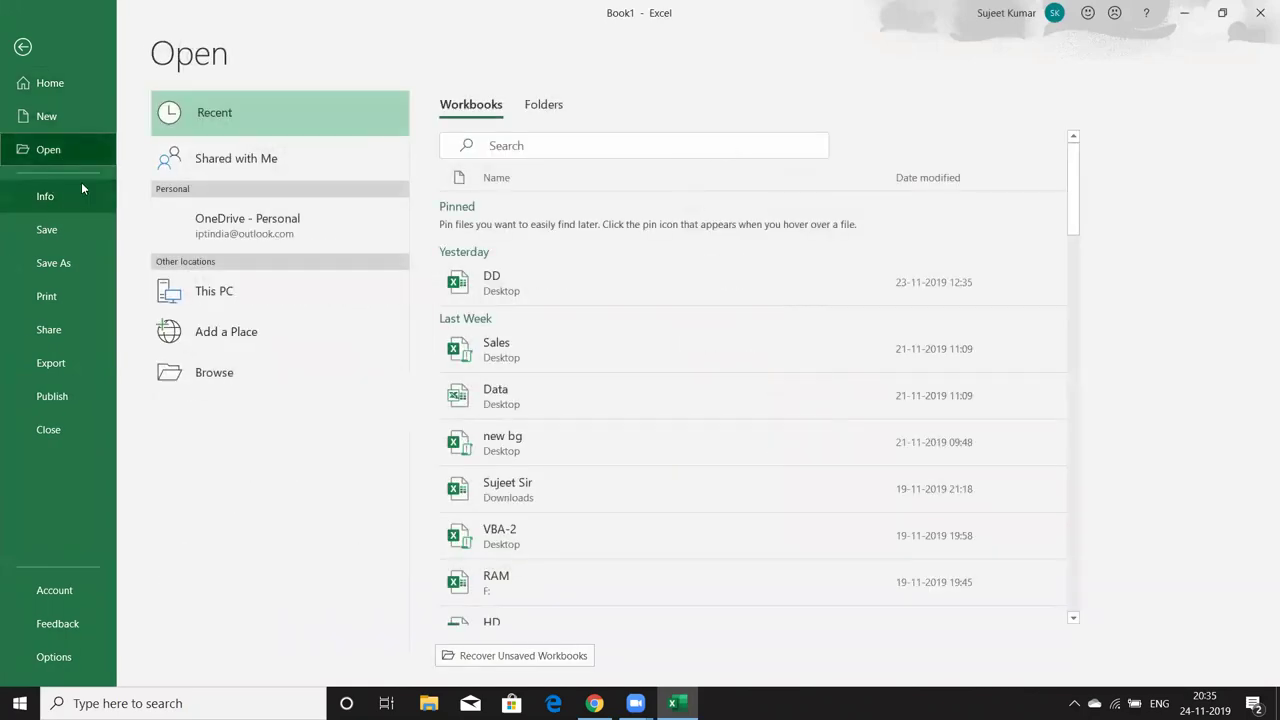
{"action": "left_click", "coordinate": [76, 124]}
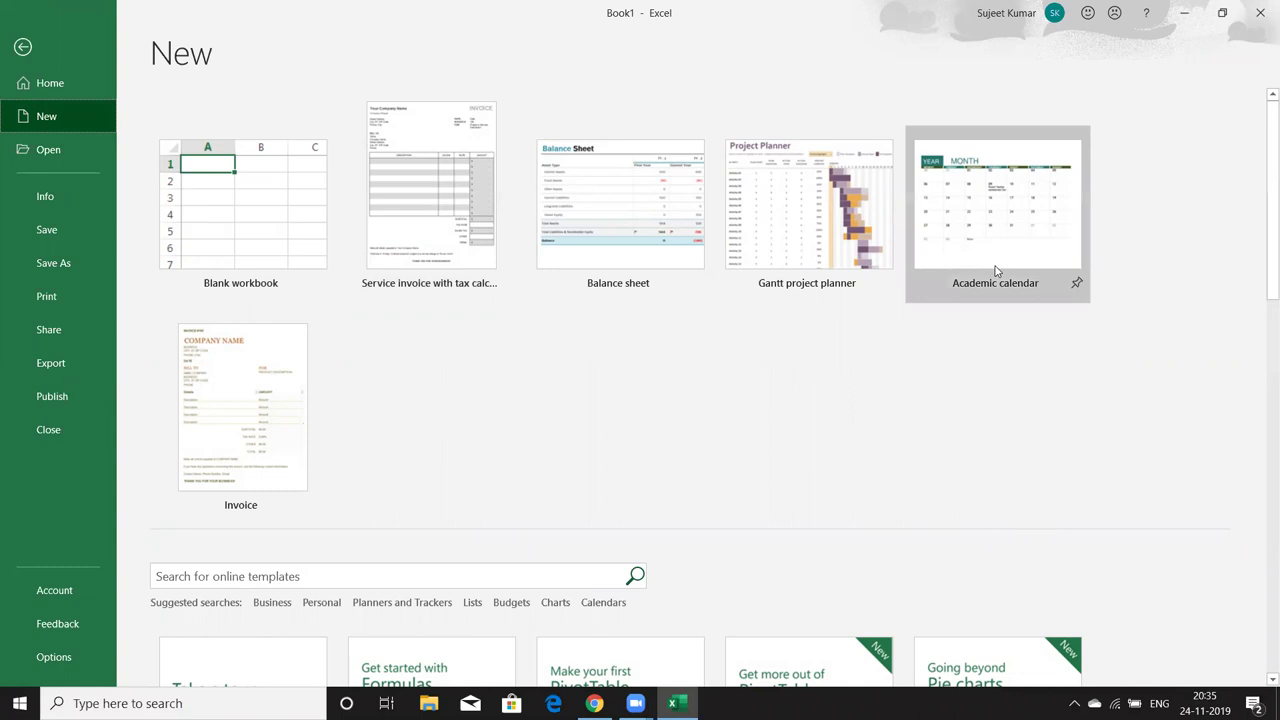
{"action": "scroll", "coordinate": [995, 275], "scroll_direction": "down", "scroll_amount": 1}
{"action": "scroll", "coordinate": [994, 363], "scroll_direction": "down", "scroll_amount": 2}
{"action": "scroll", "coordinate": [994, 383], "scroll_direction": "down", "scroll_amount": 1}
{"action": "scroll", "coordinate": [994, 383], "scroll_direction": "down", "scroll_amount": 1}
{"action": "scroll", "coordinate": [994, 383], "scroll_direction": "down", "scroll_amount": 1}
{"action": "scroll", "coordinate": [994, 383], "scroll_direction": "down", "scroll_amount": 2}
{"action": "scroll", "coordinate": [994, 385], "scroll_direction": "down", "scroll_amount": 2}
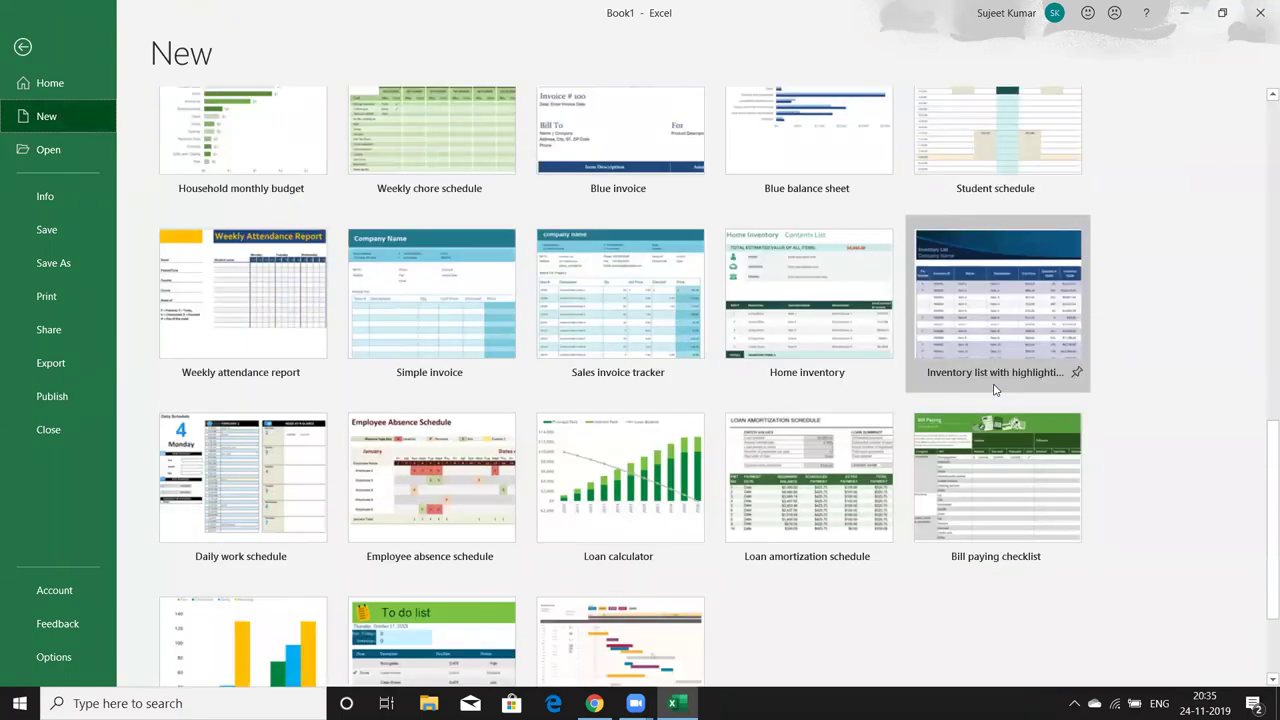
{"action": "scroll", "coordinate": [995, 390], "scroll_direction": "down", "scroll_amount": 1}
{"action": "scroll", "coordinate": [995, 390], "scroll_direction": "up", "scroll_amount": 3}
{"action": "scroll", "coordinate": [995, 390], "scroll_direction": "up", "scroll_amount": 4}
{"action": "scroll", "coordinate": [995, 390], "scroll_direction": "up", "scroll_amount": 3}
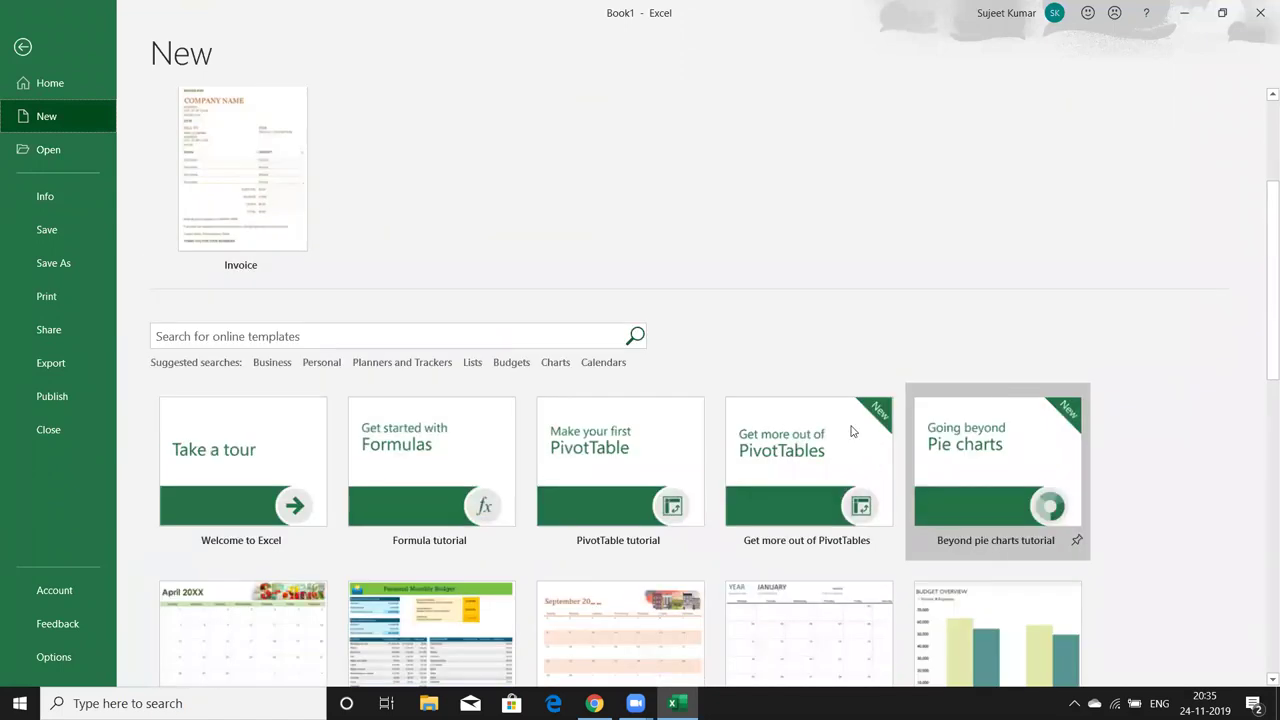
Search for Personal templates and preview the Photo family tree template
{"action": "left_click", "coordinate": [323, 363]}
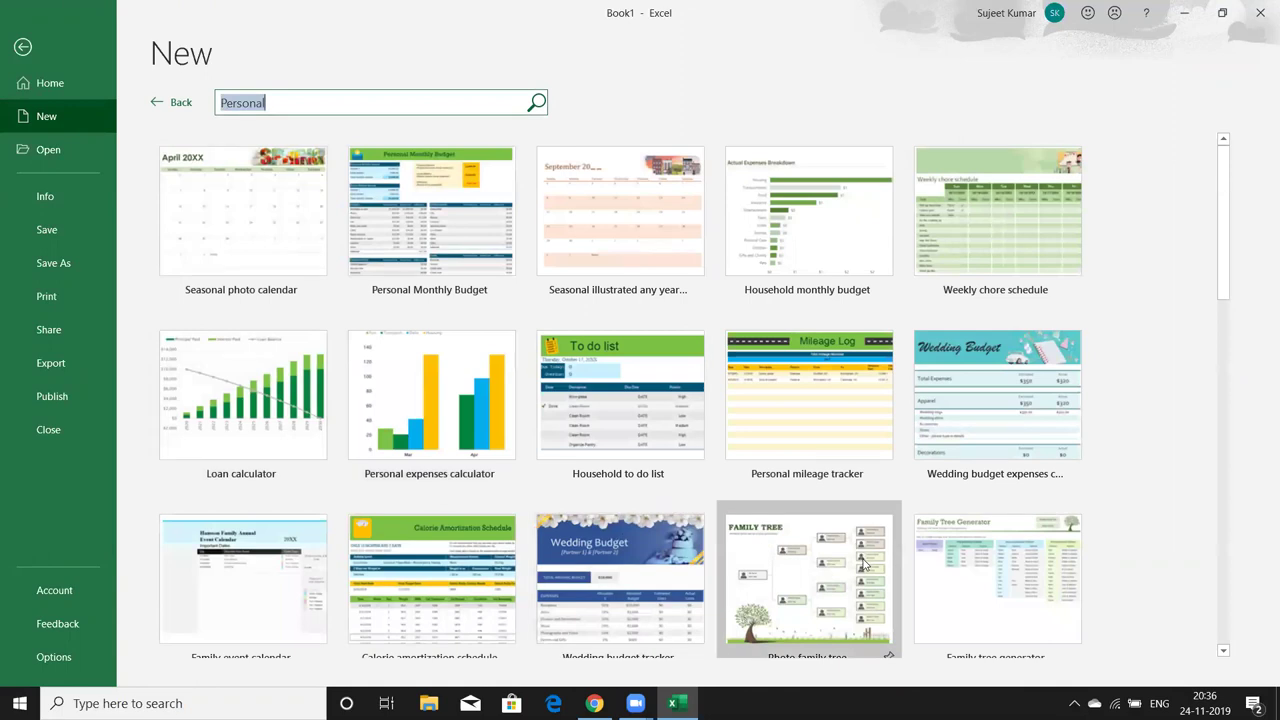
{"action": "scroll", "coordinate": [862, 558], "scroll_direction": "down", "scroll_amount": 1}
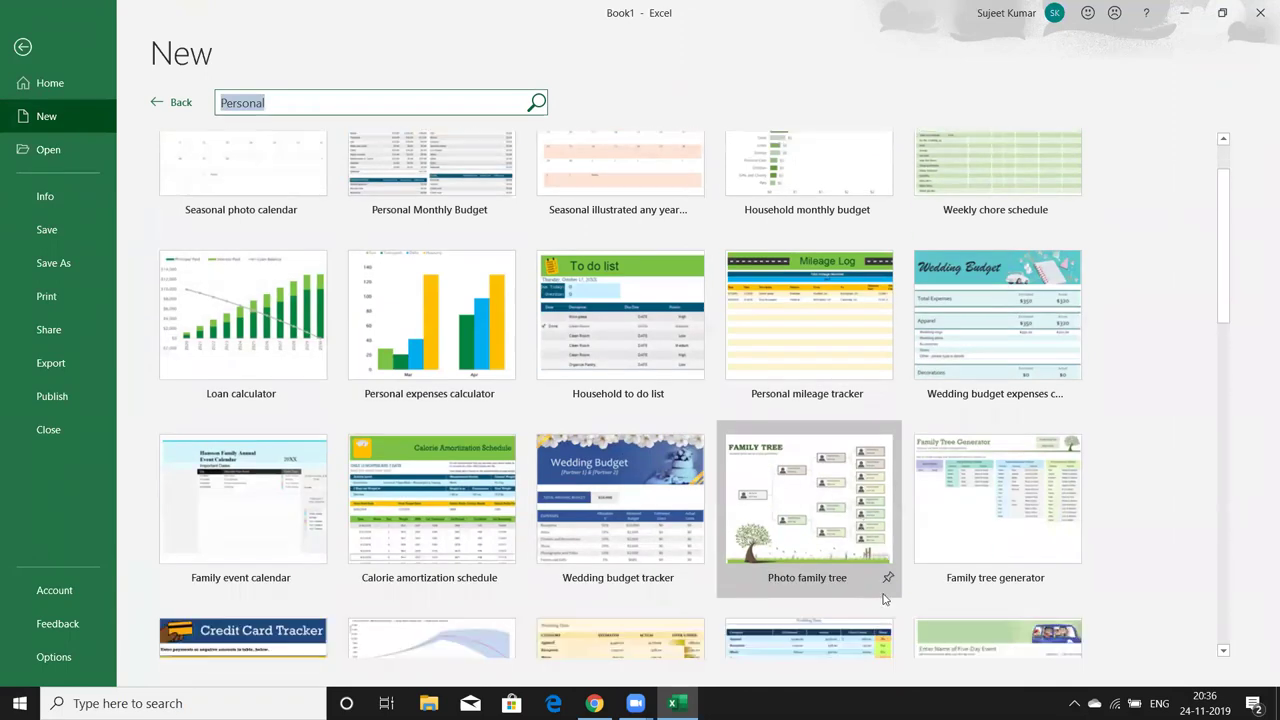
{"action": "left_click", "coordinate": [793, 497]}
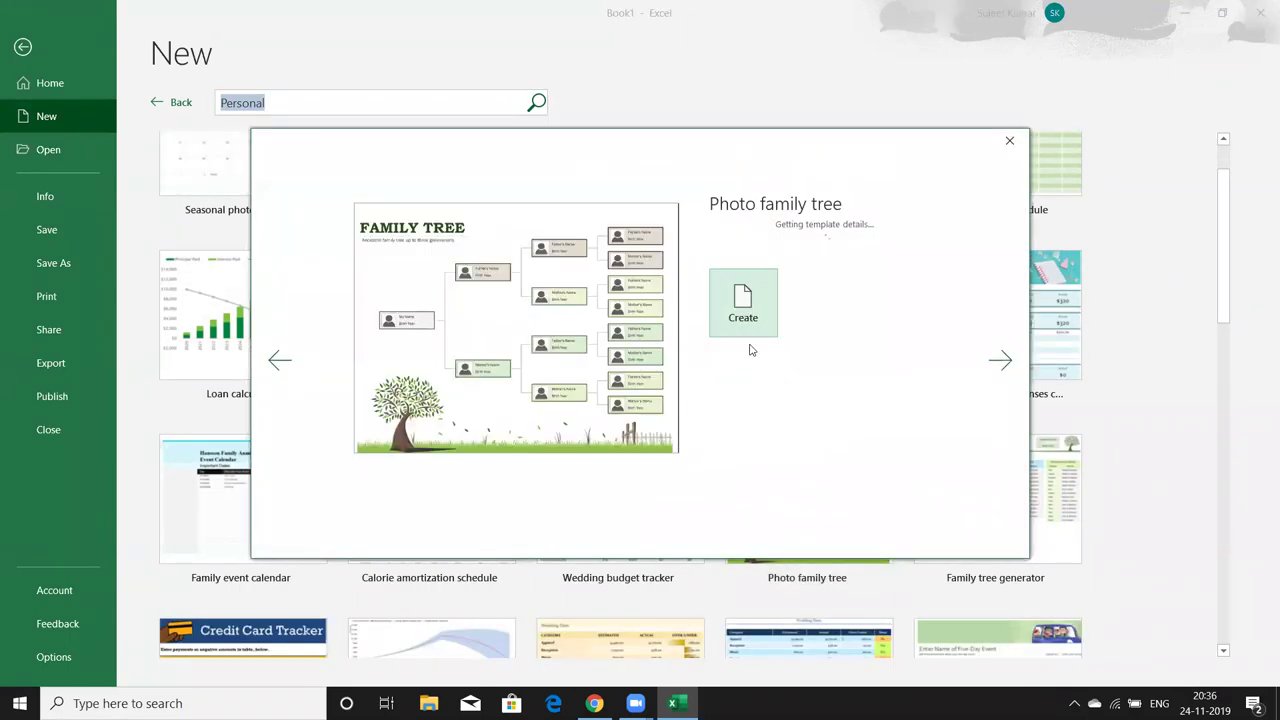
Create a workbook from the Photo family tree template and scroll through it
{"action": "left_click", "coordinate": [743, 369]}
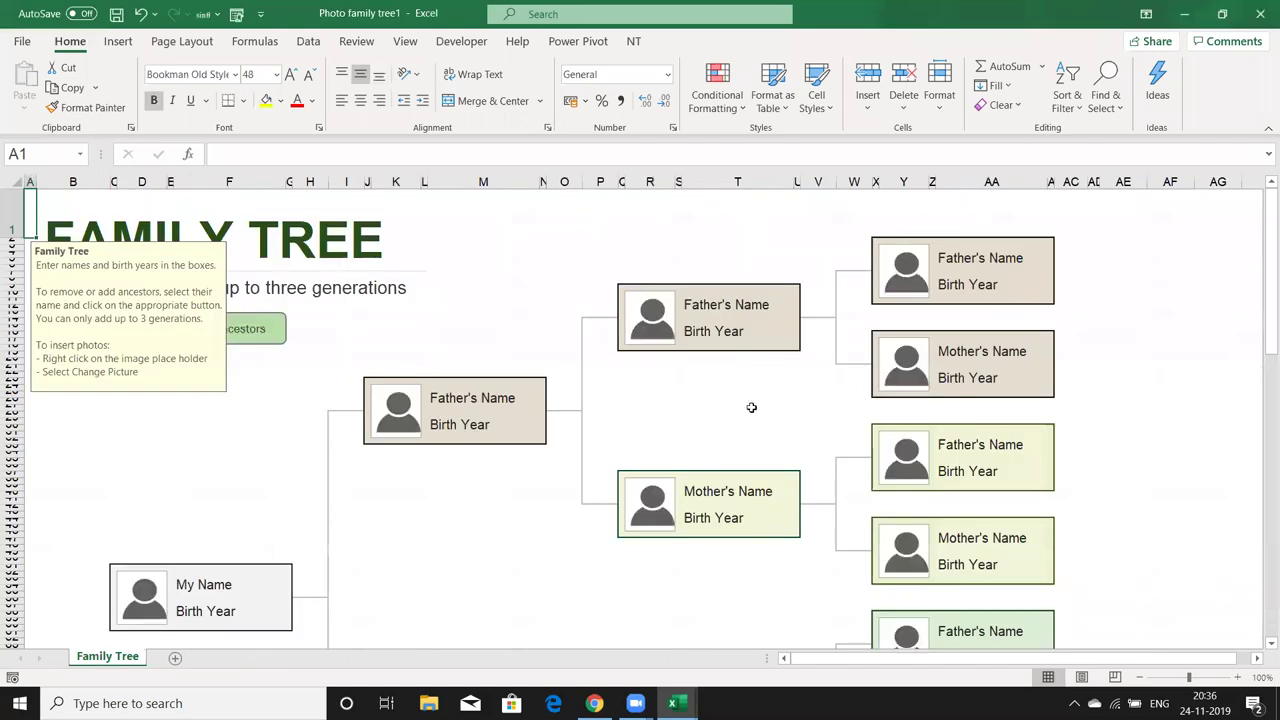
{"action": "scroll", "coordinate": [756, 440], "scroll_direction": "down", "scroll_amount": 1}
{"action": "scroll", "coordinate": [756, 444], "scroll_direction": "down", "scroll_amount": 2}
{"action": "scroll", "coordinate": [756, 444], "scroll_direction": "down", "scroll_amount": 2}
{"action": "scroll", "coordinate": [755, 445], "scroll_direction": "up", "scroll_amount": 2}
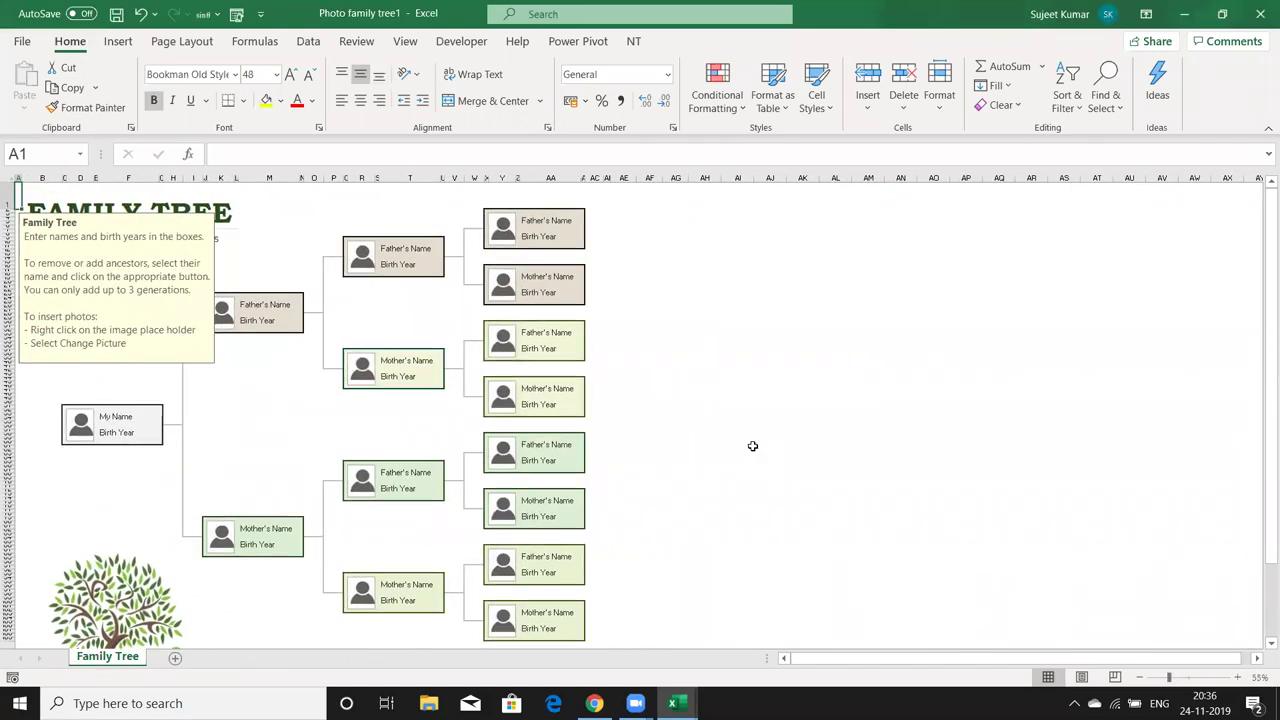
{"action": "scroll", "coordinate": [752, 446], "scroll_direction": "down", "scroll_amount": 2}
{"action": "scroll", "coordinate": [752, 446], "scroll_direction": "up", "scroll_amount": 2}
{"action": "scroll", "coordinate": [753, 447], "scroll_direction": "down", "scroll_amount": 1}
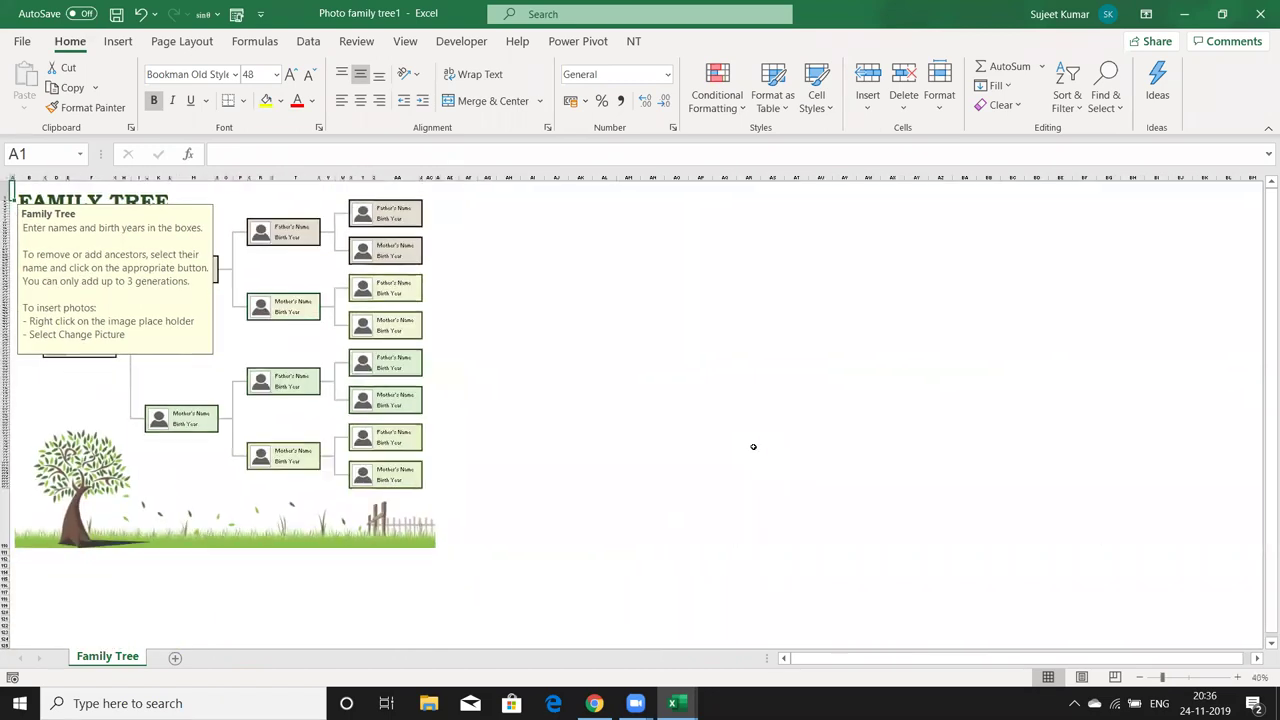
Dismiss the Family Tree instructions note and look over the tree layout
{"action": "left_click", "coordinate": [751, 446]}
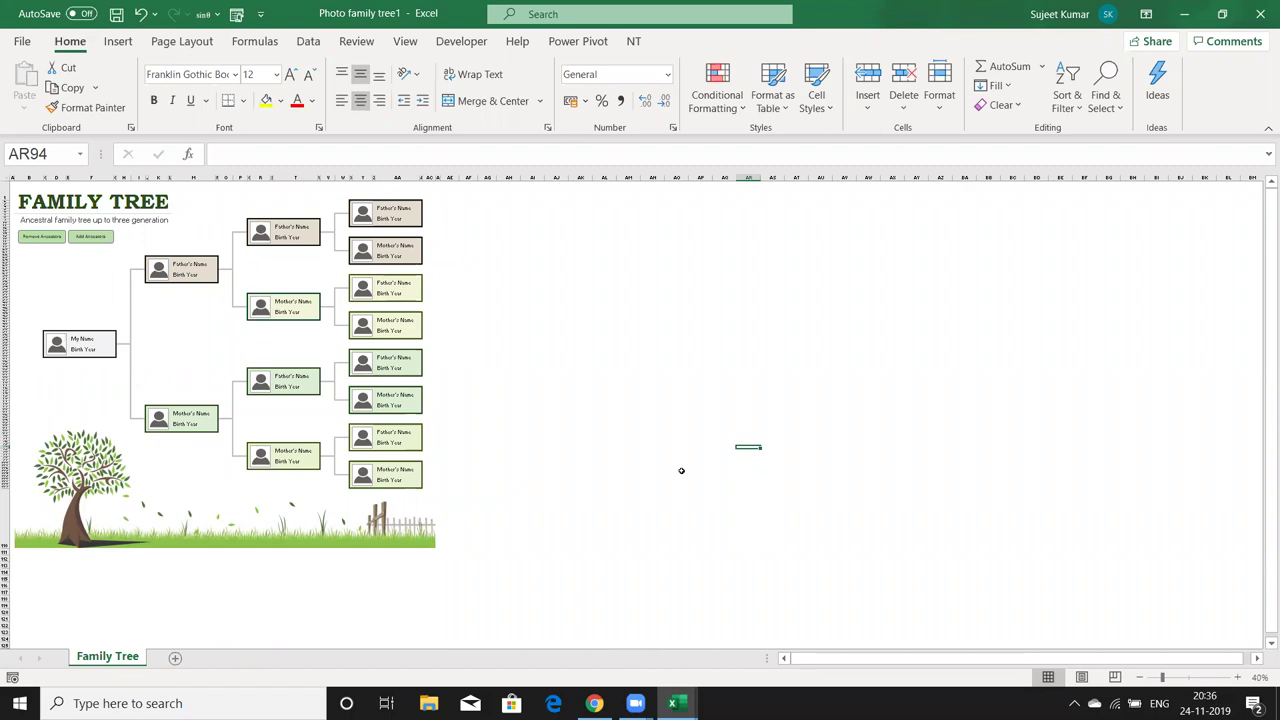
{"action": "scroll", "coordinate": [690, 475], "scroll_direction": "up", "scroll_amount": 1}
{"action": "scroll", "coordinate": [690, 476], "scroll_direction": "up", "scroll_amount": 1}
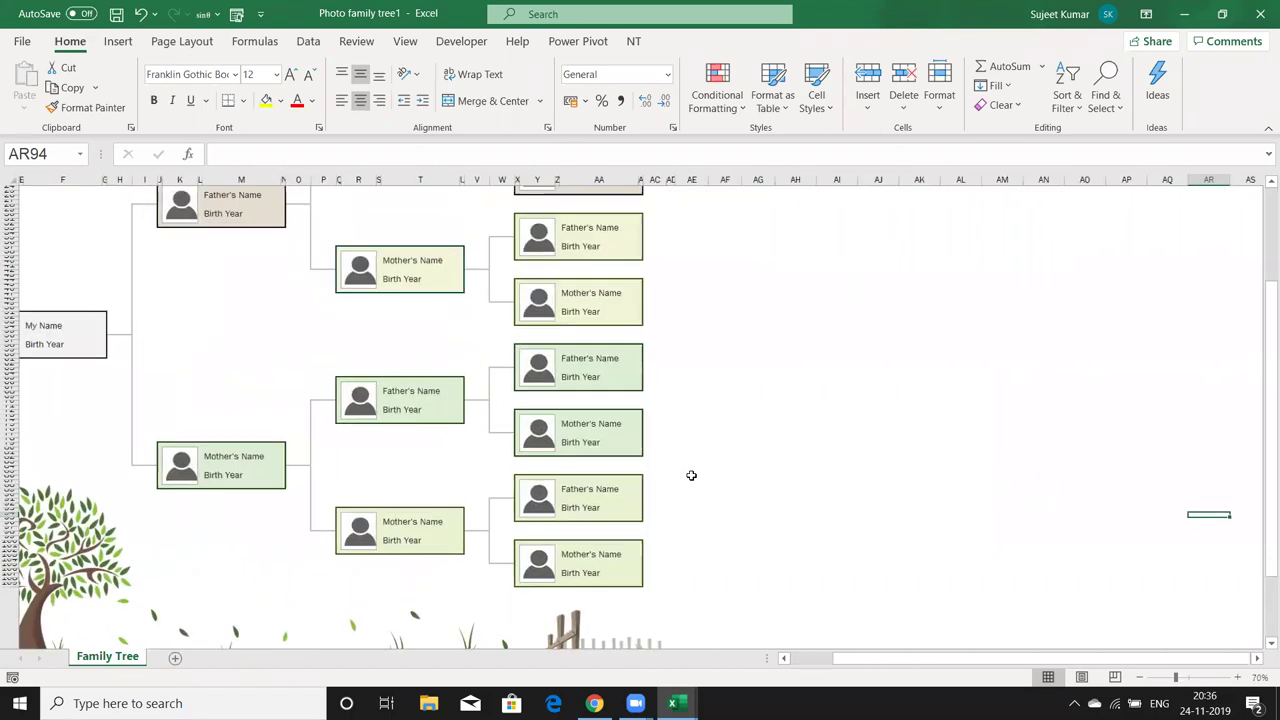
{"action": "scroll", "coordinate": [699, 519], "scroll_direction": "up", "scroll_amount": 1}
{"action": "scroll", "coordinate": [699, 519], "scroll_direction": "up", "scroll_amount": 1}
{"action": "scroll", "coordinate": [700, 517], "scroll_direction": "up", "scroll_amount": 1}
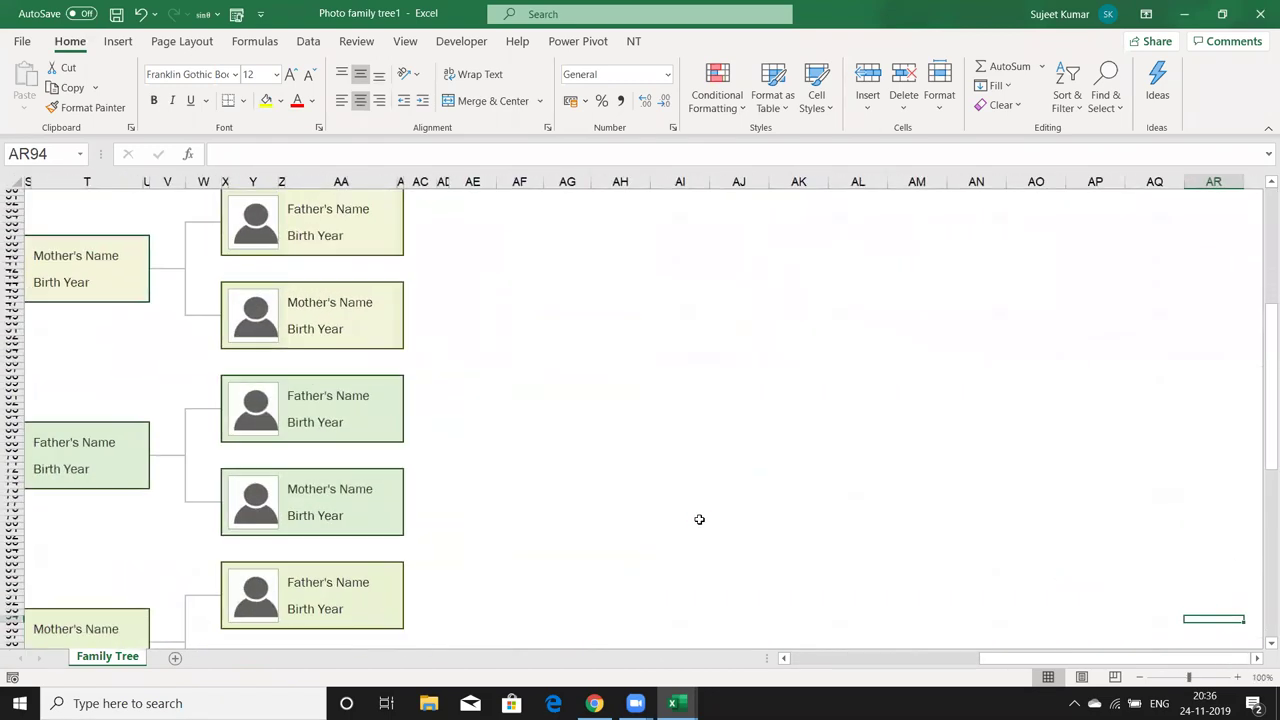
{"action": "left_click_drag", "start_coordinate": [995, 659], "coordinate": [790, 659]}
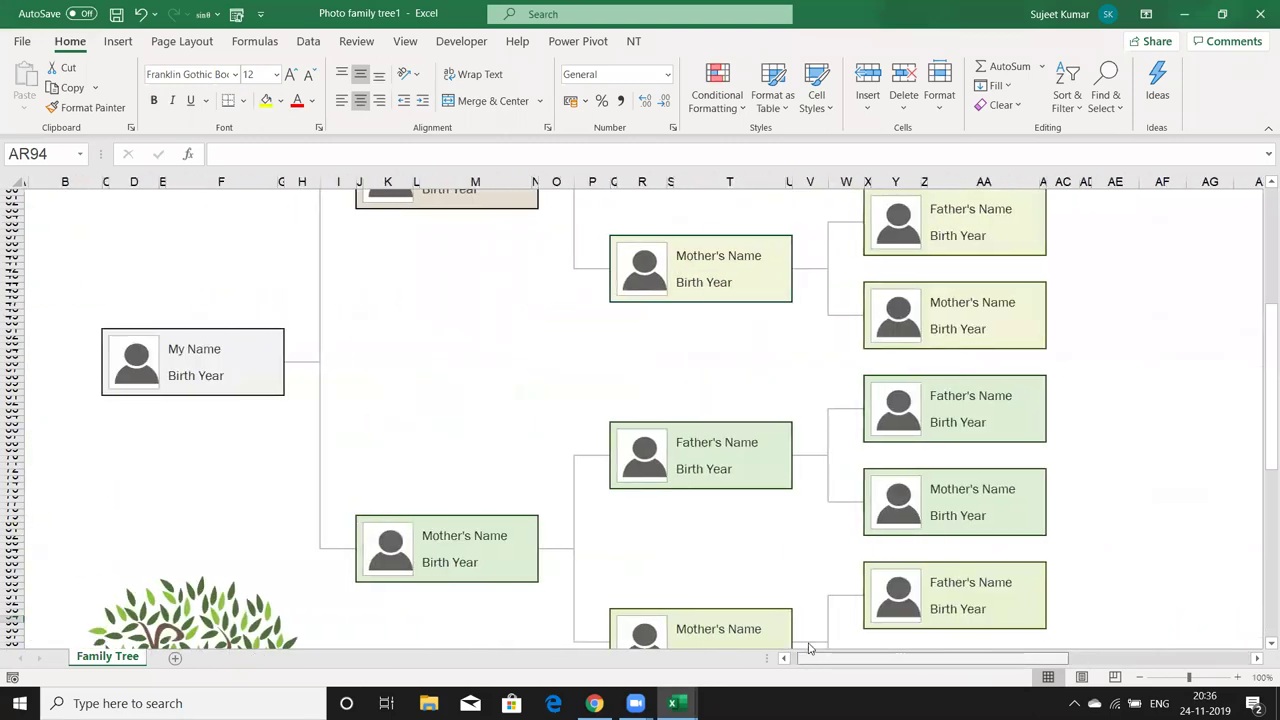
{"action": "scroll", "coordinate": [765, 612], "scroll_direction": "down", "scroll_amount": 1}
{"action": "scroll", "coordinate": [763, 609], "scroll_direction": "down", "scroll_amount": 2}
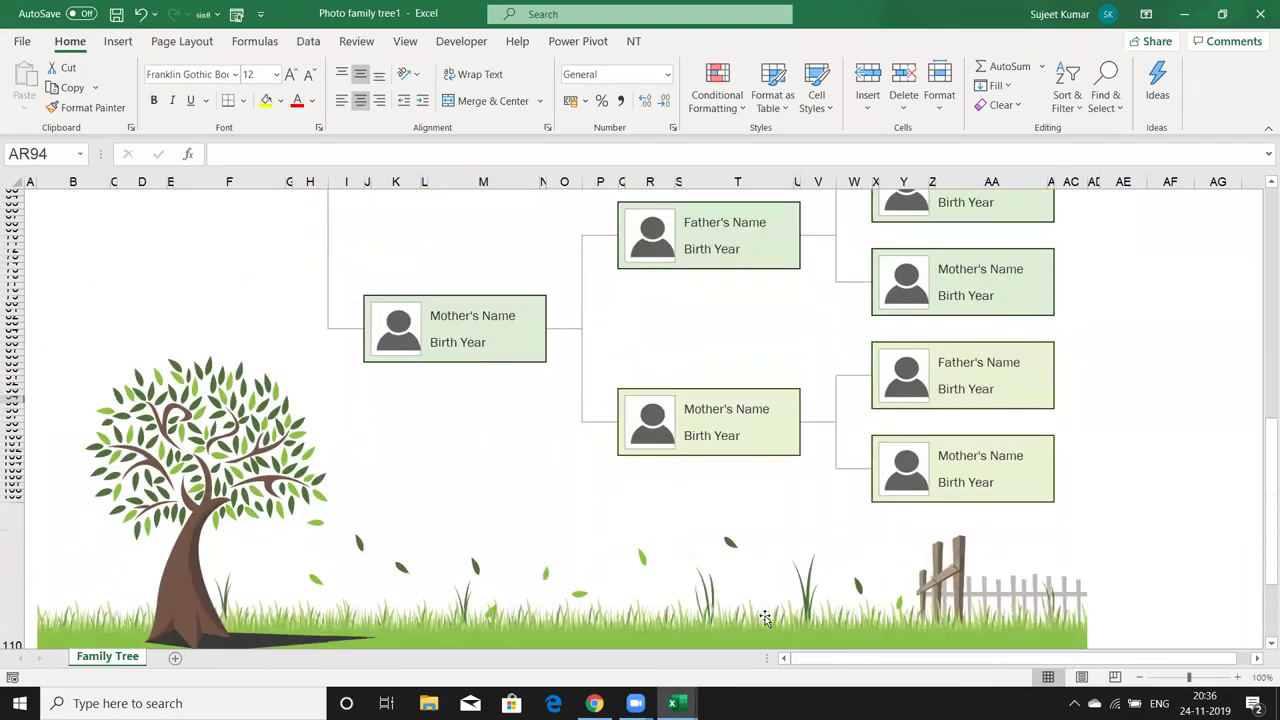
Nudge the grass picture at the bottom of the family tree slightly into position
{"action": "scroll", "coordinate": [760, 595], "scroll_direction": "down", "scroll_amount": 1}
{"action": "left_click", "coordinate": [758, 590]}
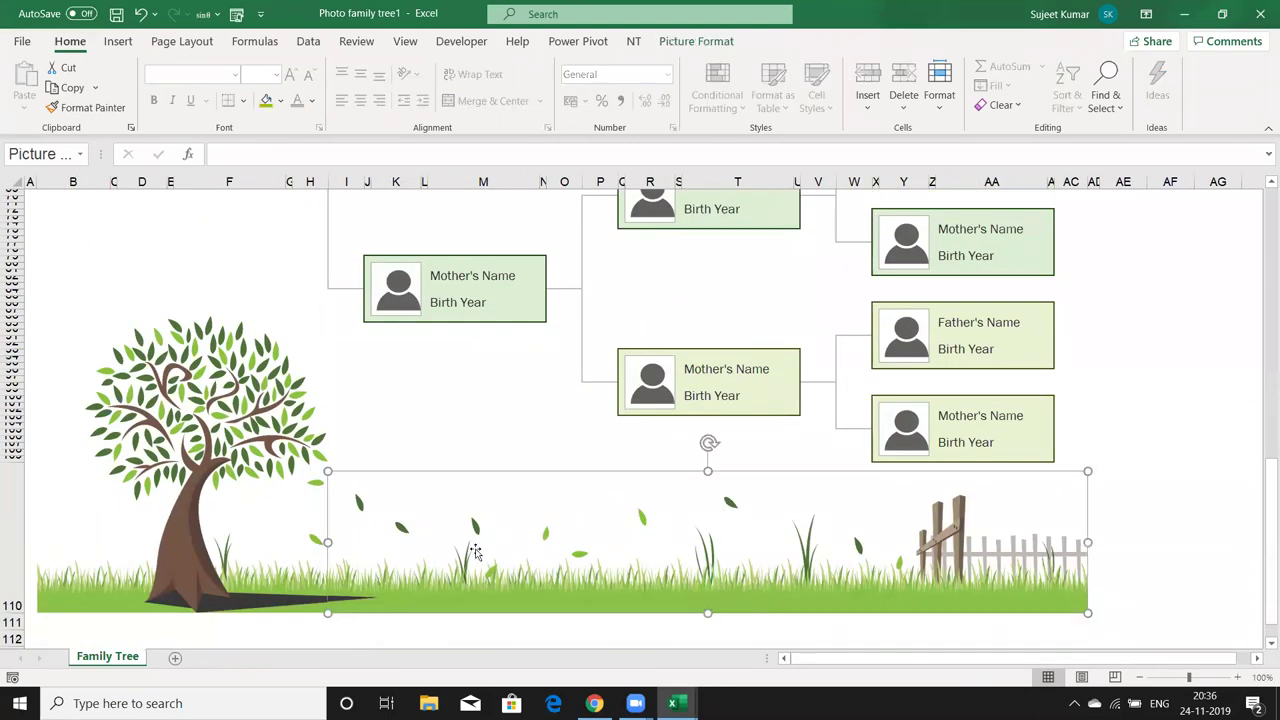
{"action": "left_click", "coordinate": [215, 502]}
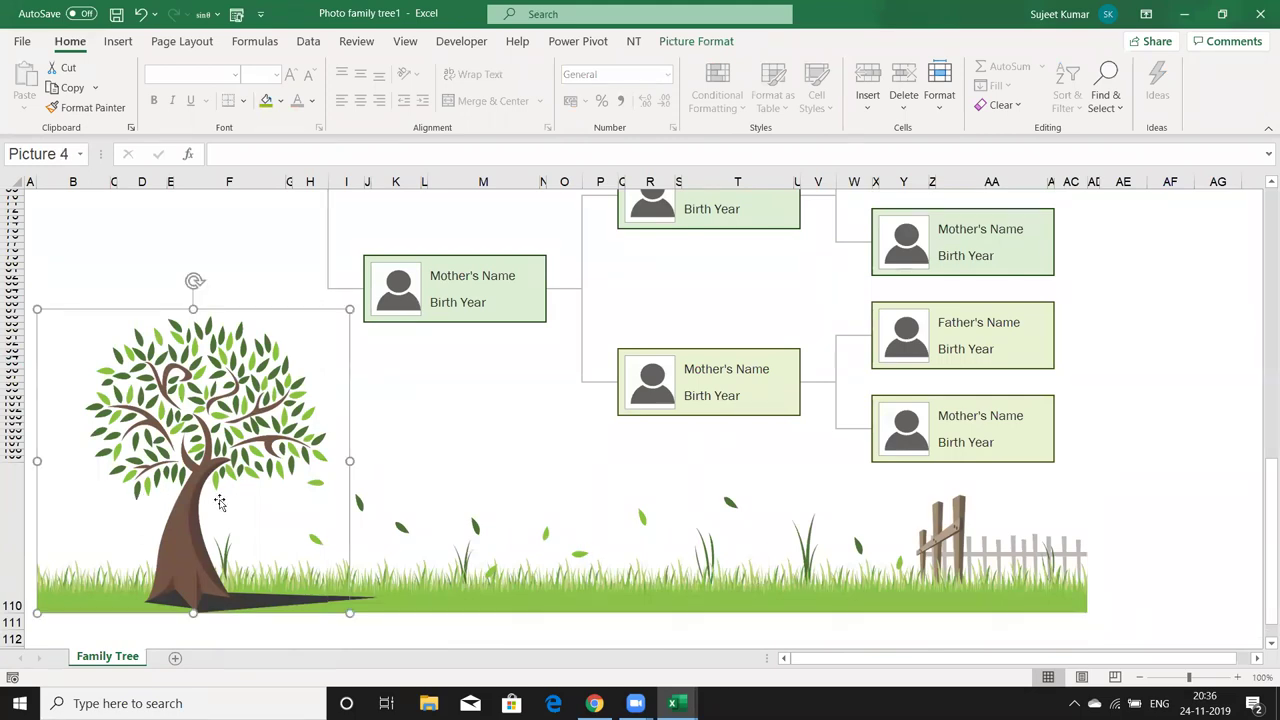
{"action": "left_click", "coordinate": [353, 518]}
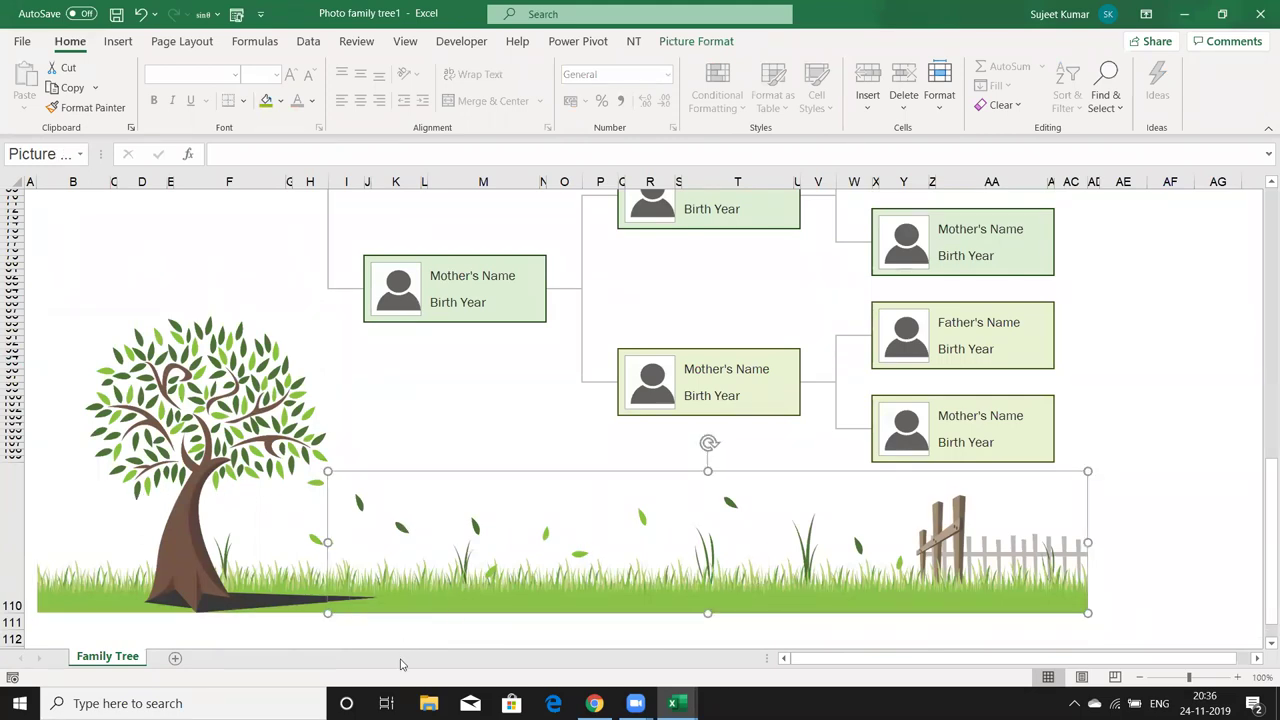
{"action": "left_click", "coordinate": [390, 413]}
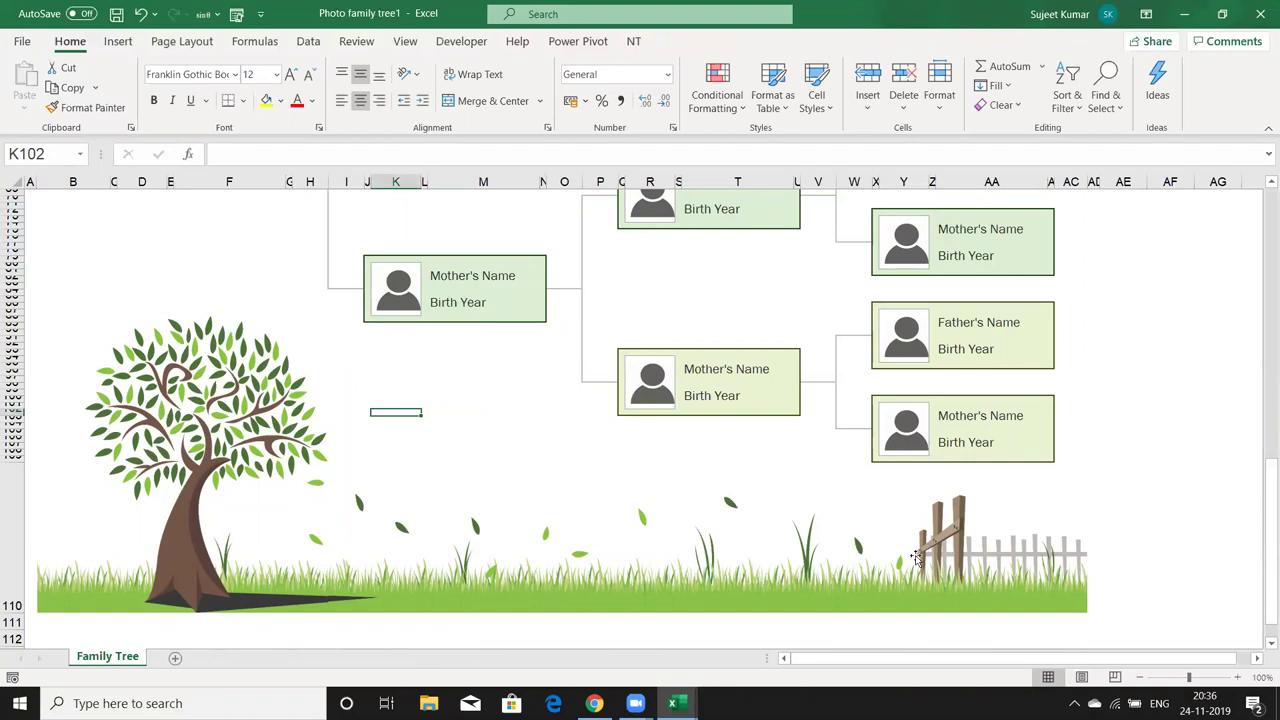
{"action": "left_click", "coordinate": [752, 567]}
{"action": "mouse_move", "coordinate": [752, 567]}
{"action": "left_mouse_down"}
{"action": "mouse_move", "coordinate": [807, 566]}
{"action": "mouse_move", "coordinate": [743, 566]}
{"action": "left_mouse_up"}
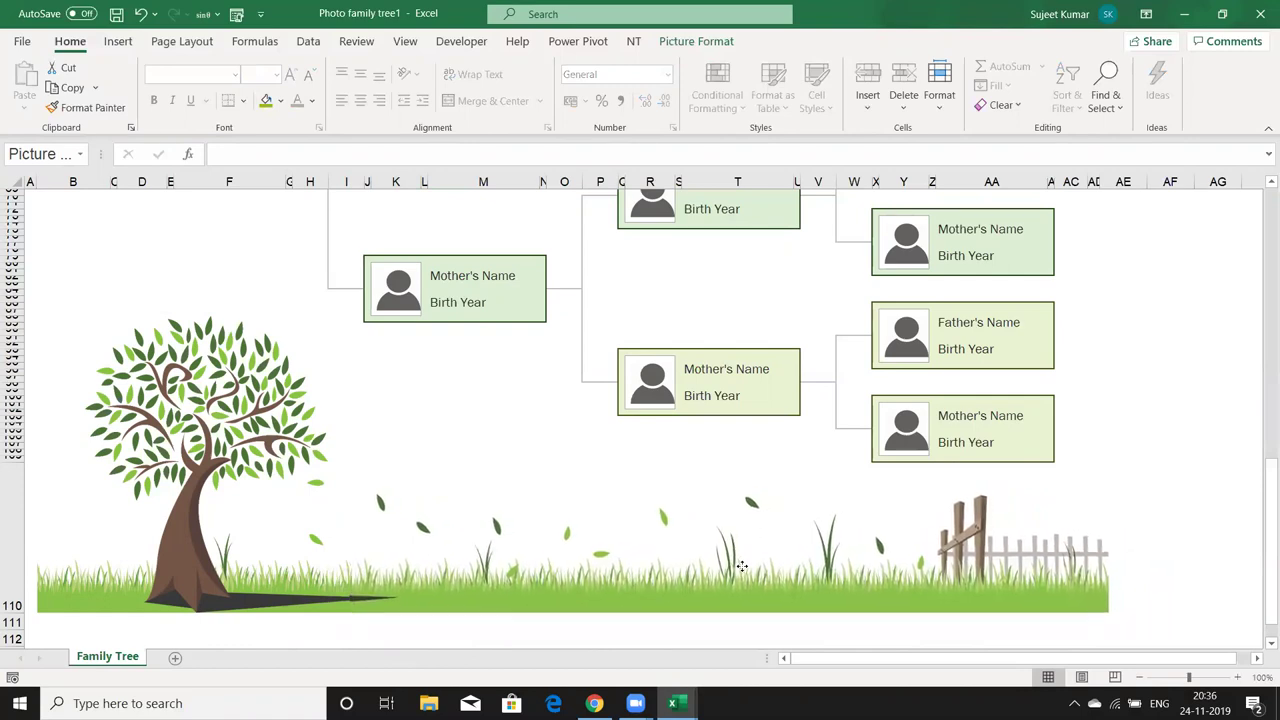
{"action": "left_click_drag", "start_coordinate": [743, 565], "coordinate": [740, 568]}
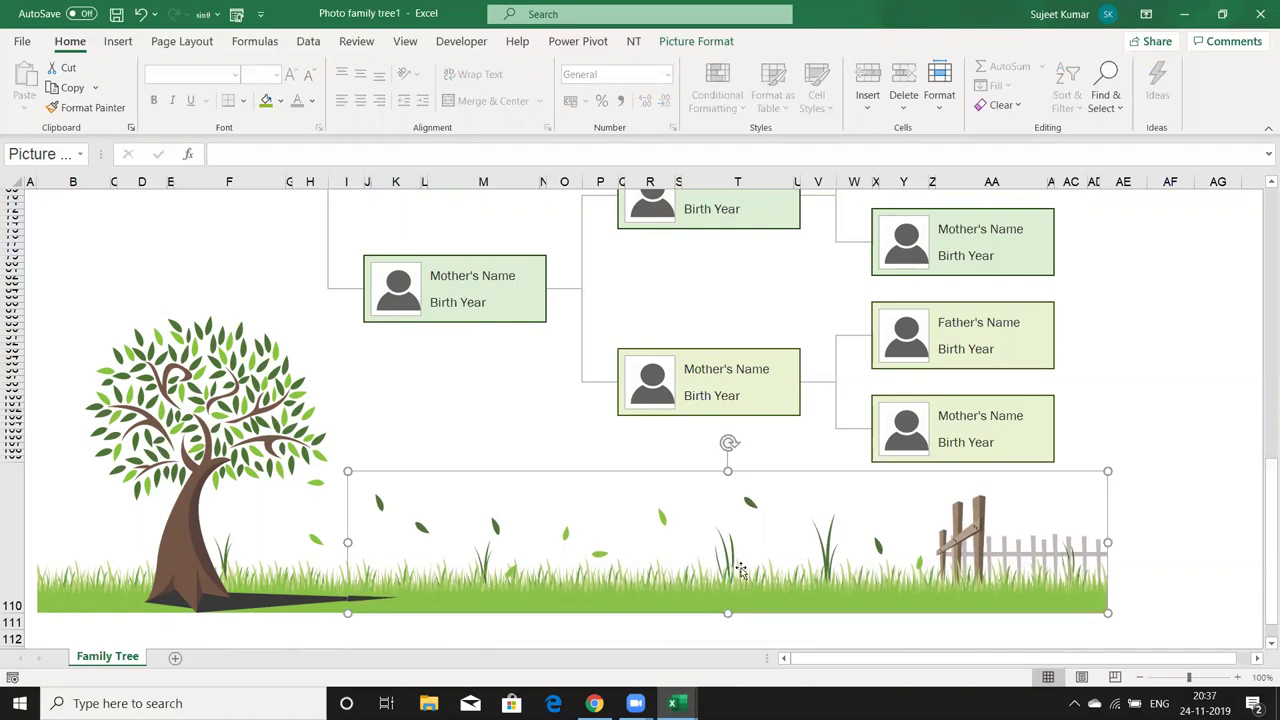
{"action": "key", "text": "Right"}
{"action": "key", "text": "Right"}
{"action": "key", "text": "Right"}
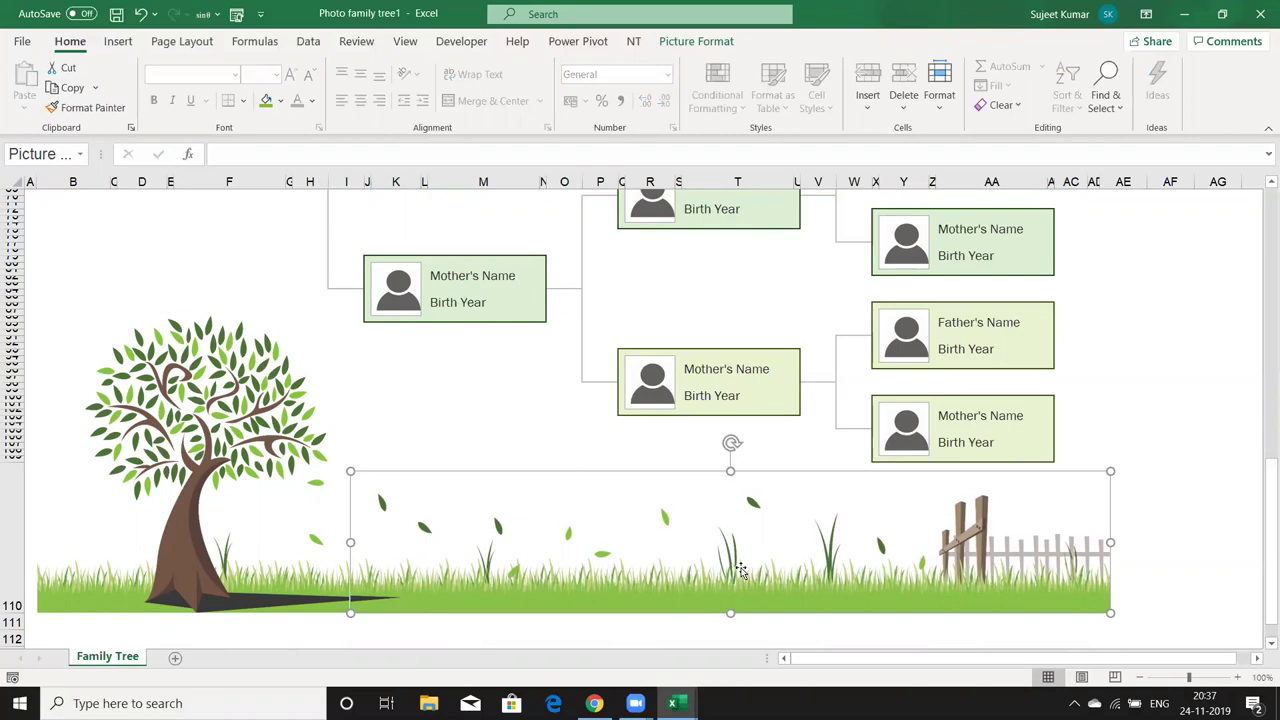
{"action": "key", "text": "Left"}
{"action": "key", "text": "Left"}
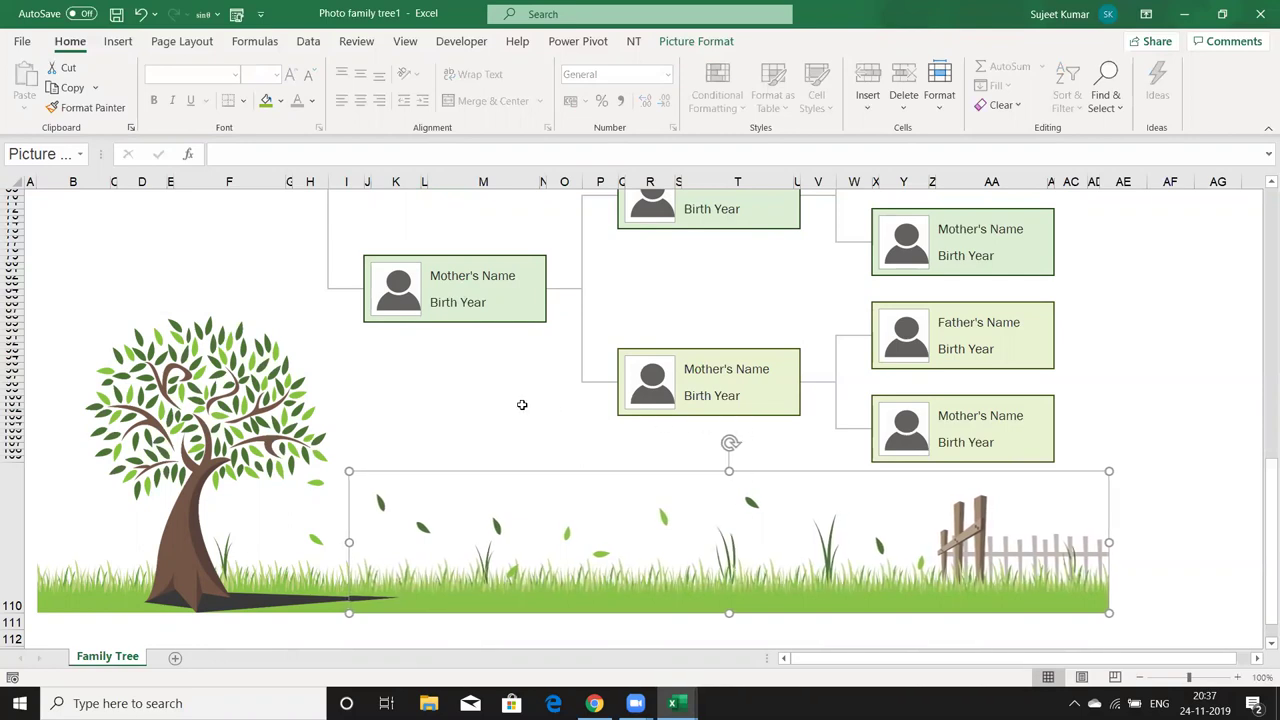
{"action": "left_click", "coordinate": [520, 400]}
Shift the tree picture slightly to the right, then deselect it
{"action": "left_click", "coordinate": [232, 391]}
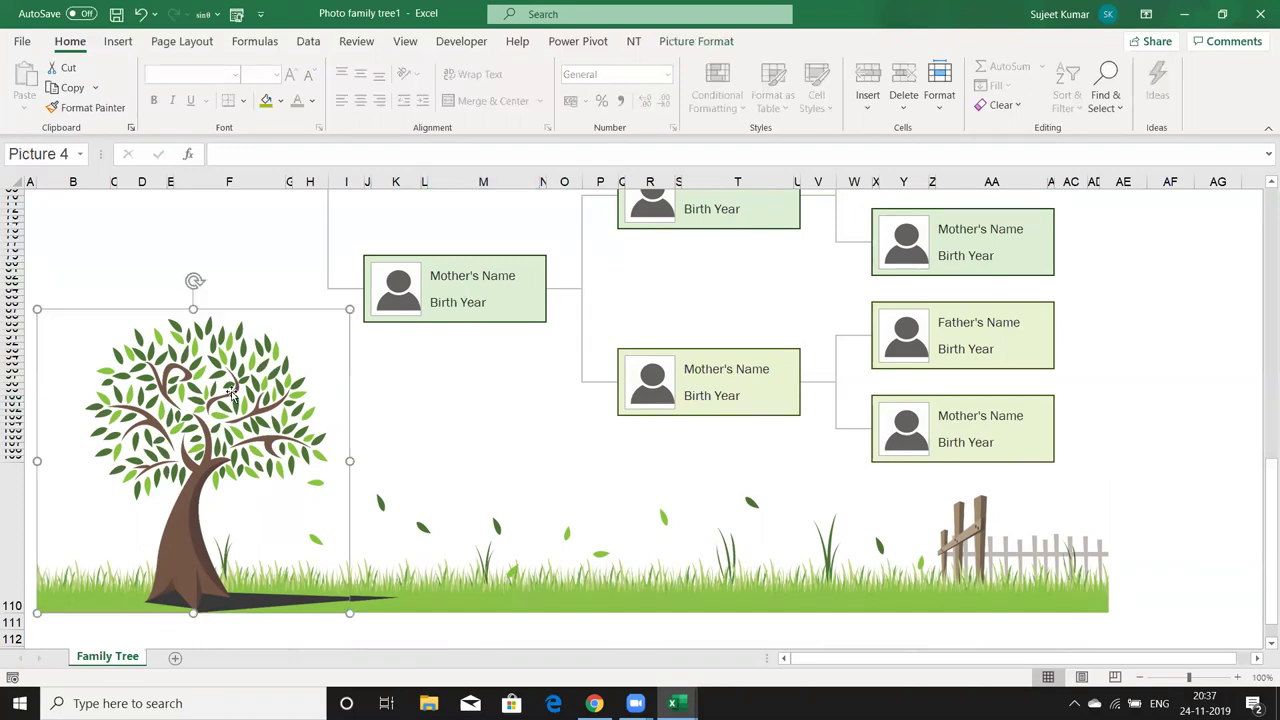
{"action": "left_click", "coordinate": [411, 372]}
{"action": "left_click", "coordinate": [443, 451]}
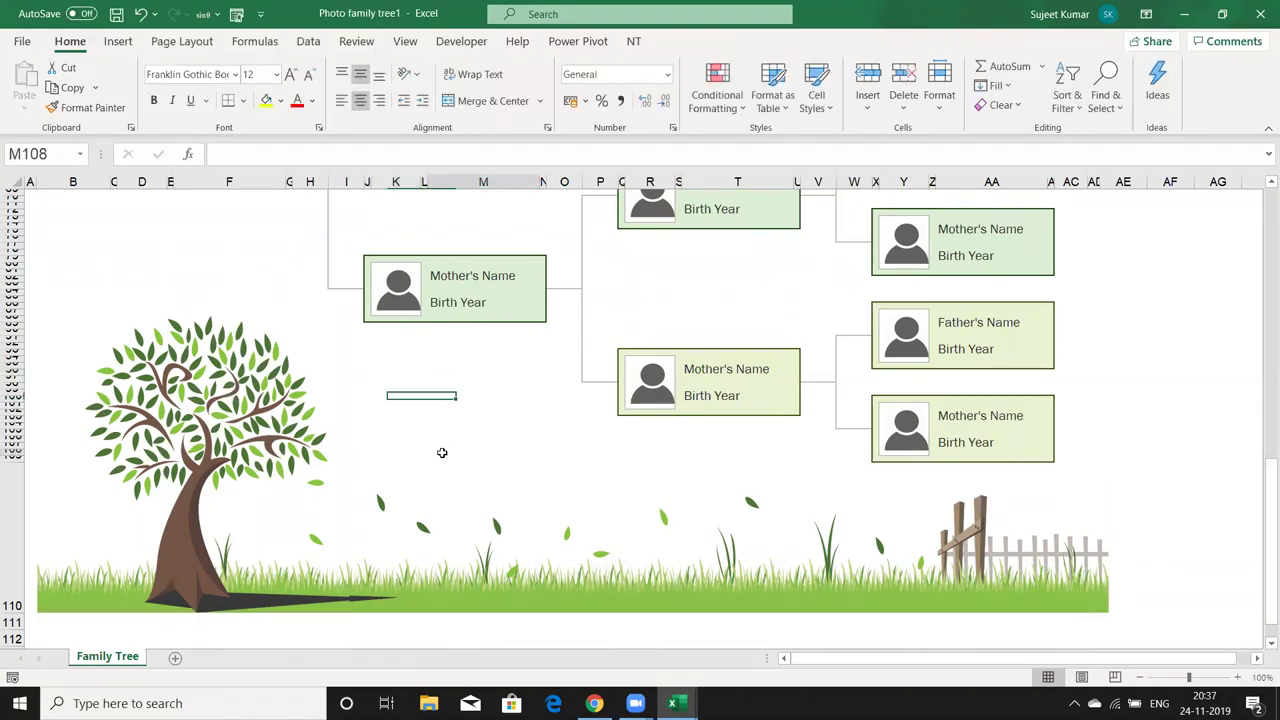
{"action": "left_click", "coordinate": [511, 517]}
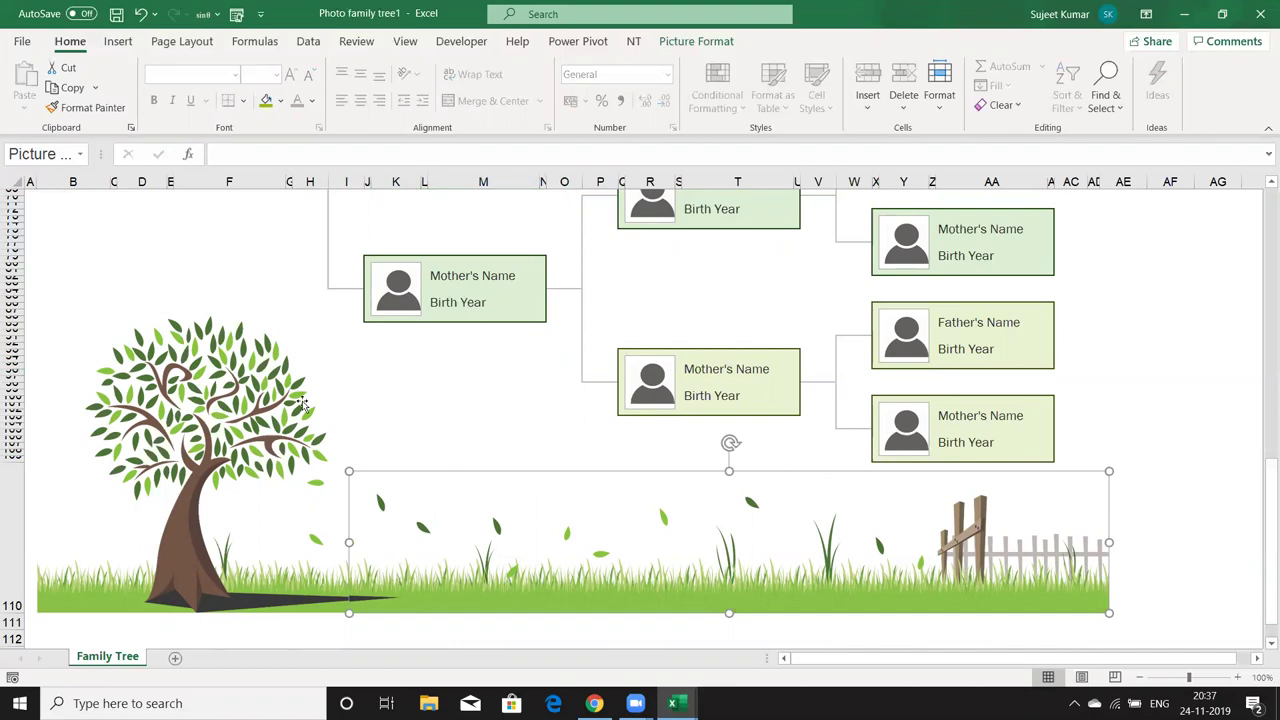
{"action": "left_click", "coordinate": [238, 390]}
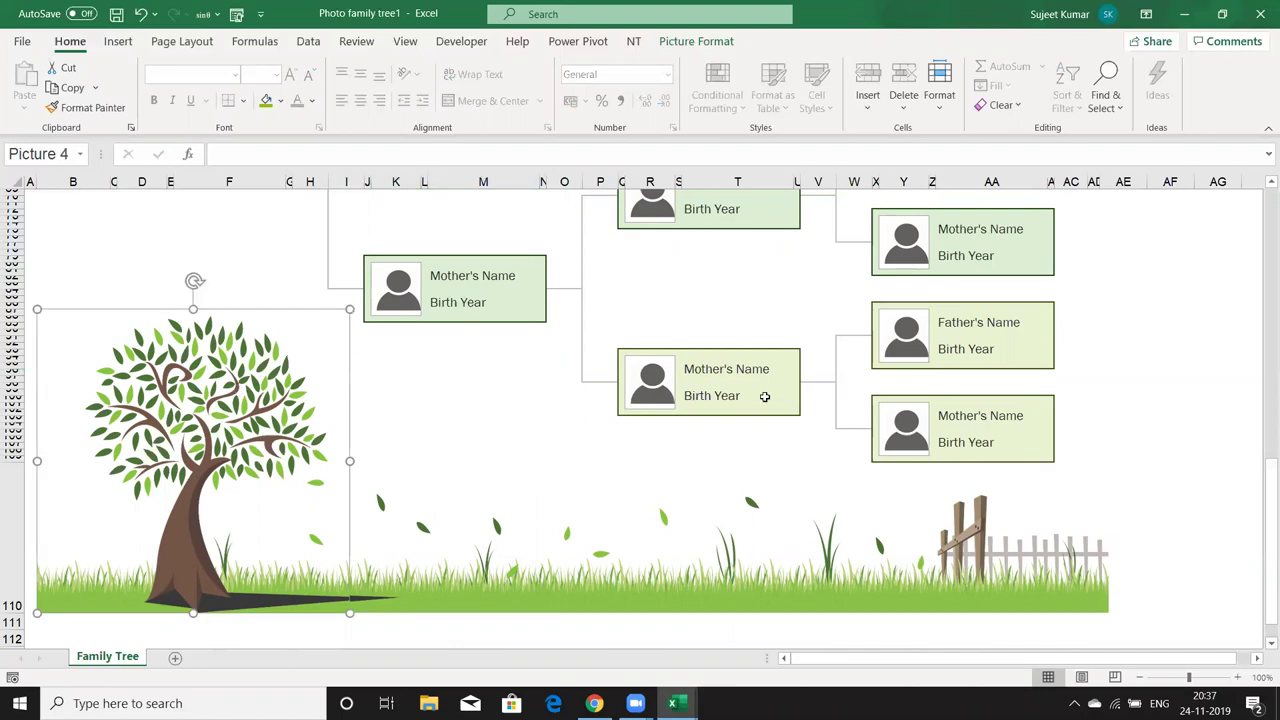
{"action": "mouse_move", "coordinate": [193, 406]}
{"action": "left_mouse_down"}
{"action": "mouse_move", "coordinate": [980, 404]}
{"action": "mouse_move", "coordinate": [196, 401]}
{"action": "left_mouse_up"}
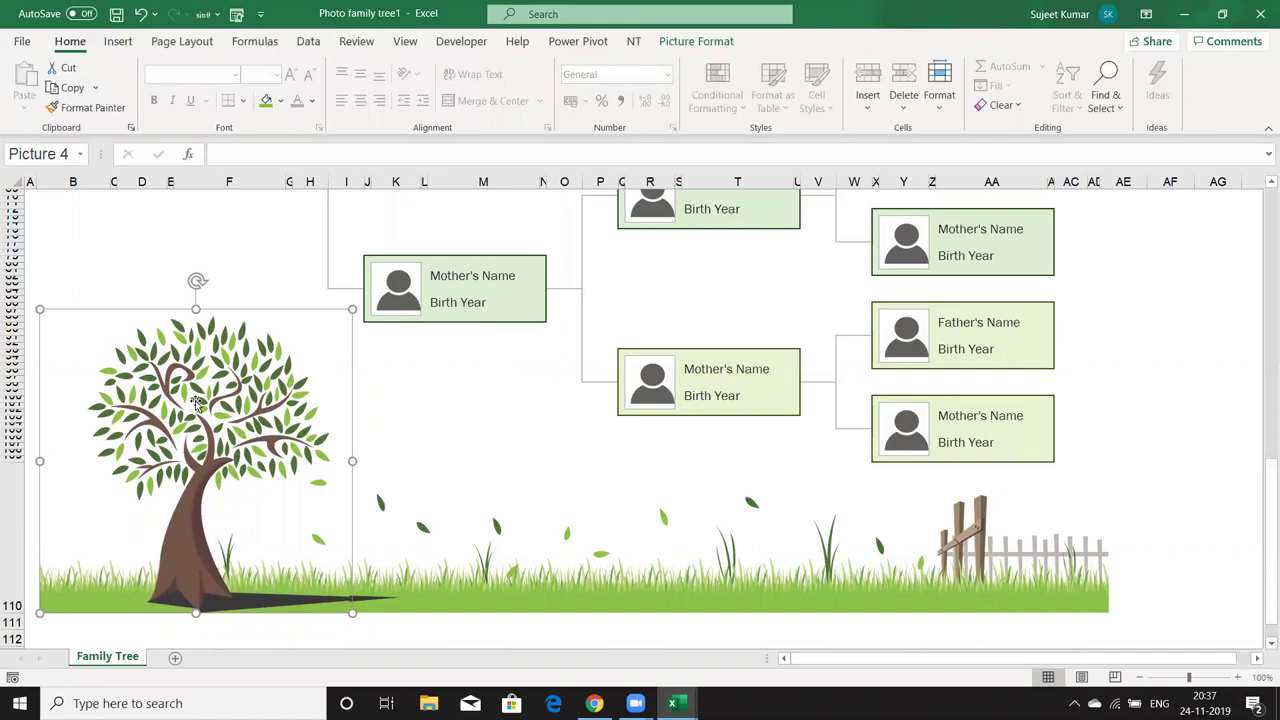
{"action": "left_click", "coordinate": [443, 463]}
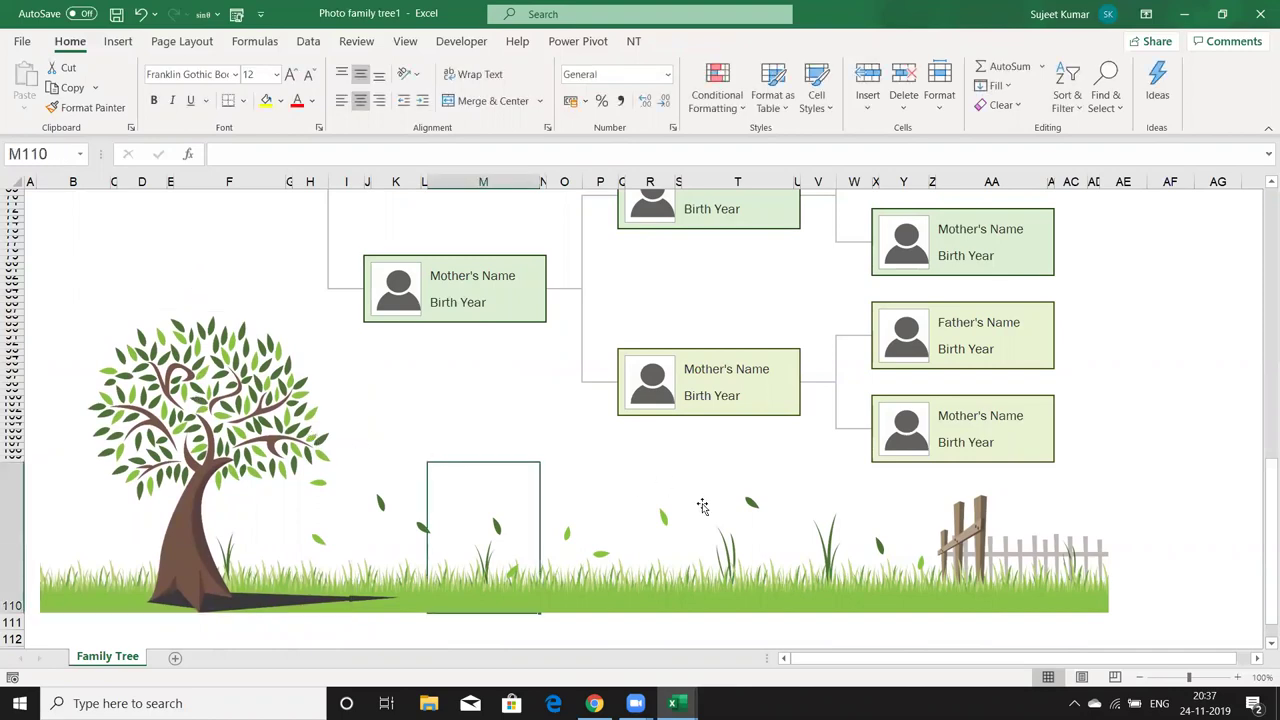
{"action": "left_click", "coordinate": [522, 399]}
{"action": "scroll", "coordinate": [527, 423], "scroll_direction": "up", "scroll_amount": 1}
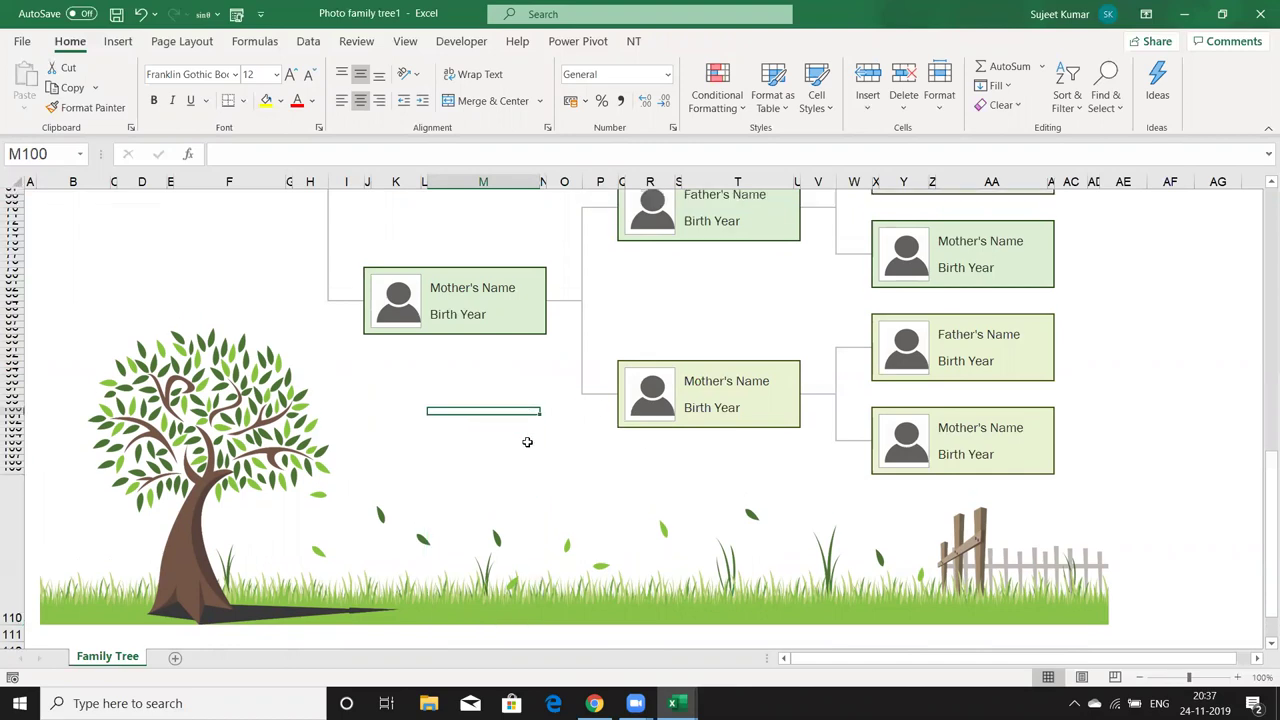
{"action": "scroll", "coordinate": [527, 443], "scroll_direction": "up", "scroll_amount": 5}
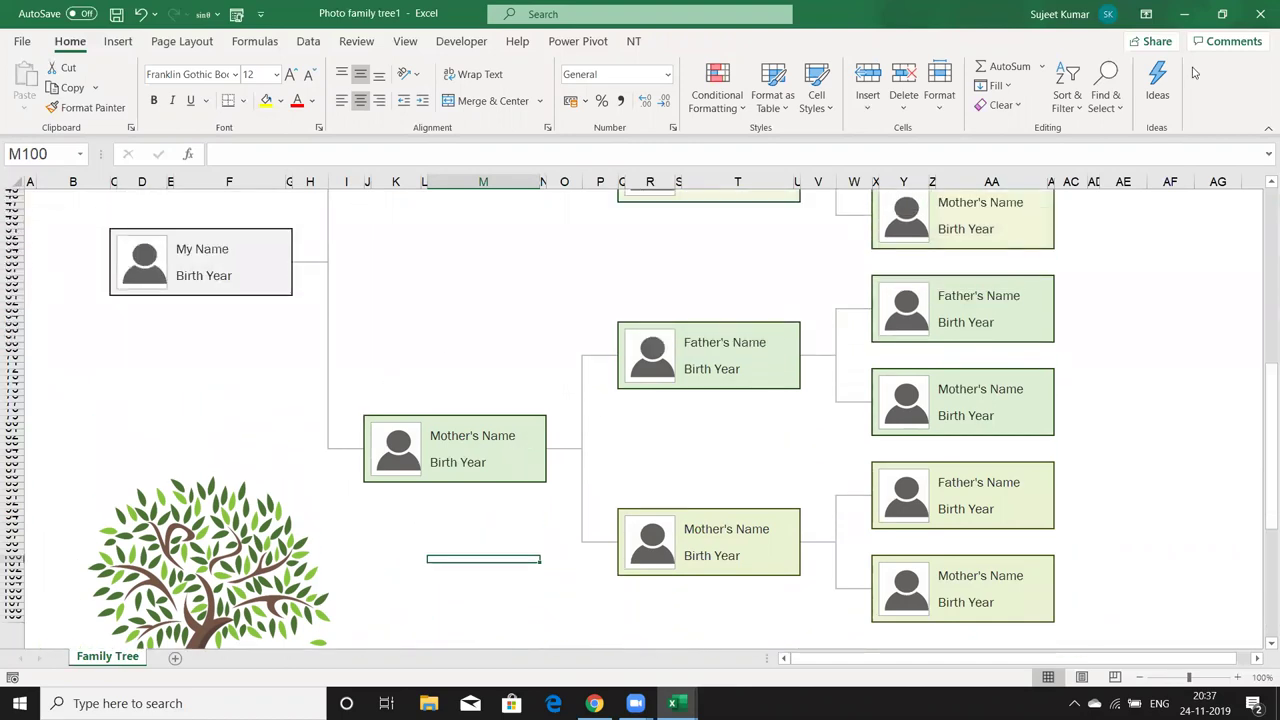
Close Photo family tree1 without saving and return to Book1's Sheet1
{"action": "left_click", "coordinate": [1260, 14]}
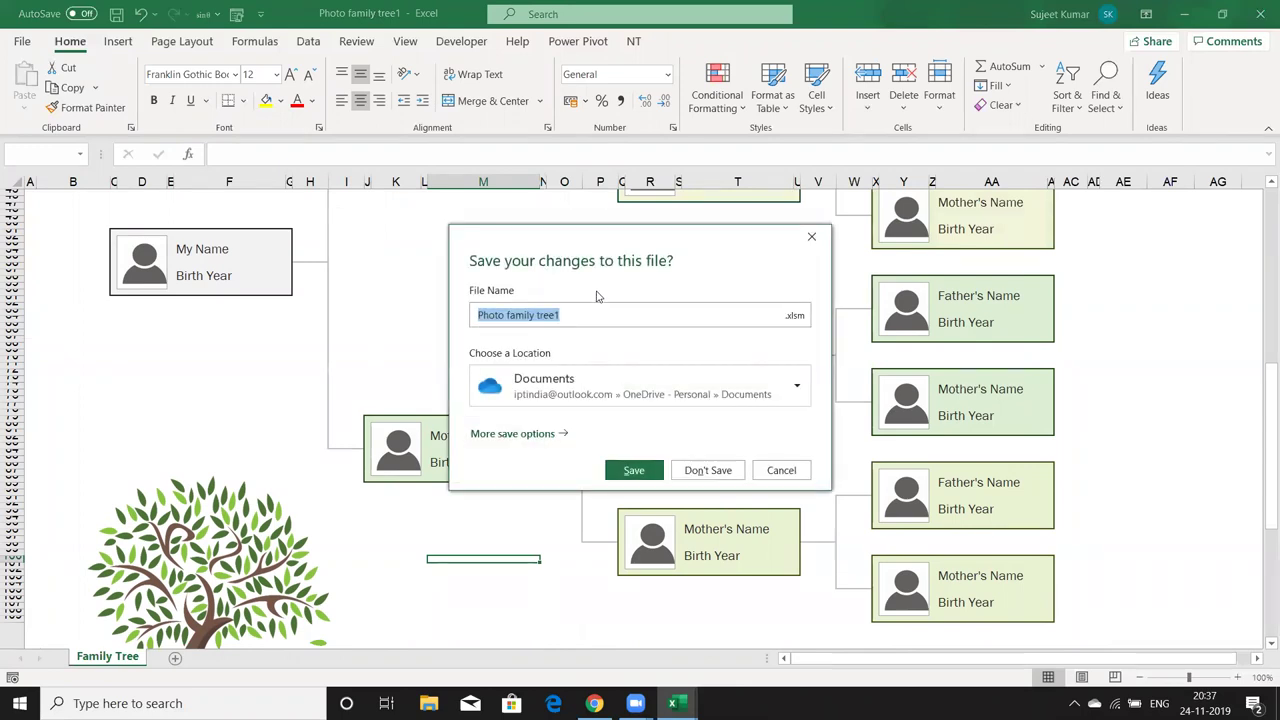
{"action": "left_click", "coordinate": [708, 471]}
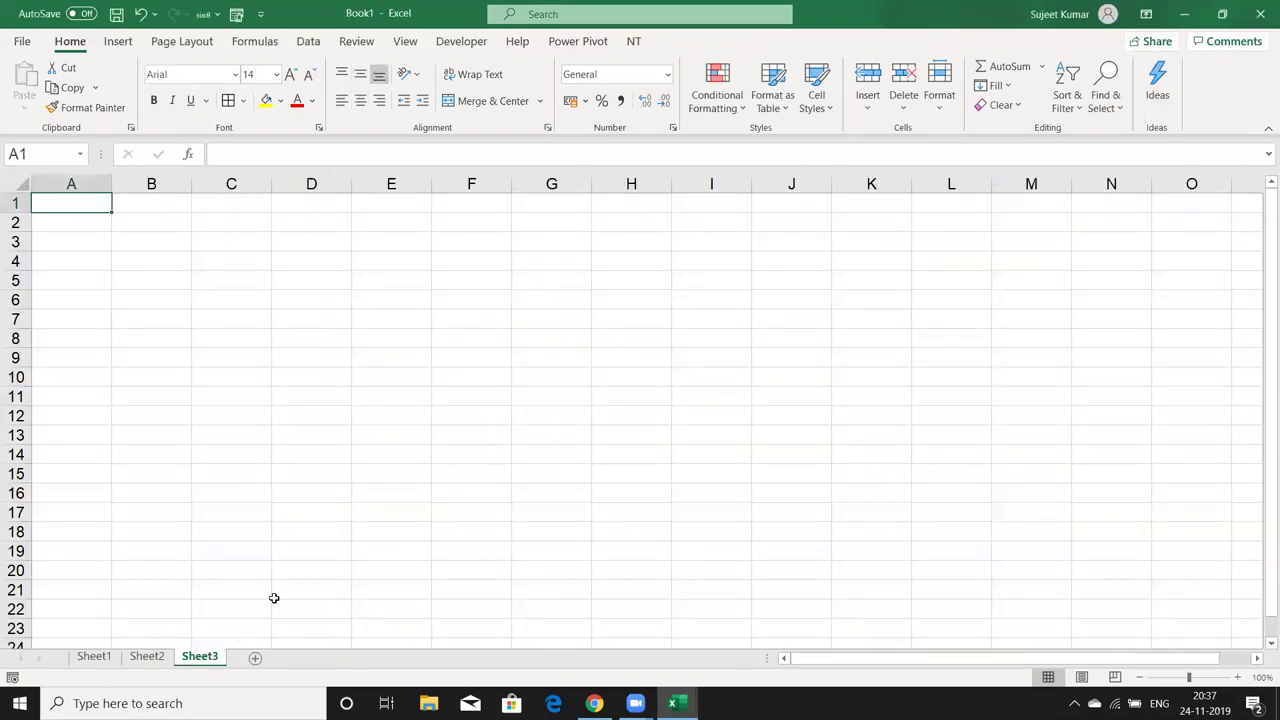
{"action": "left_click", "coordinate": [94, 656]}
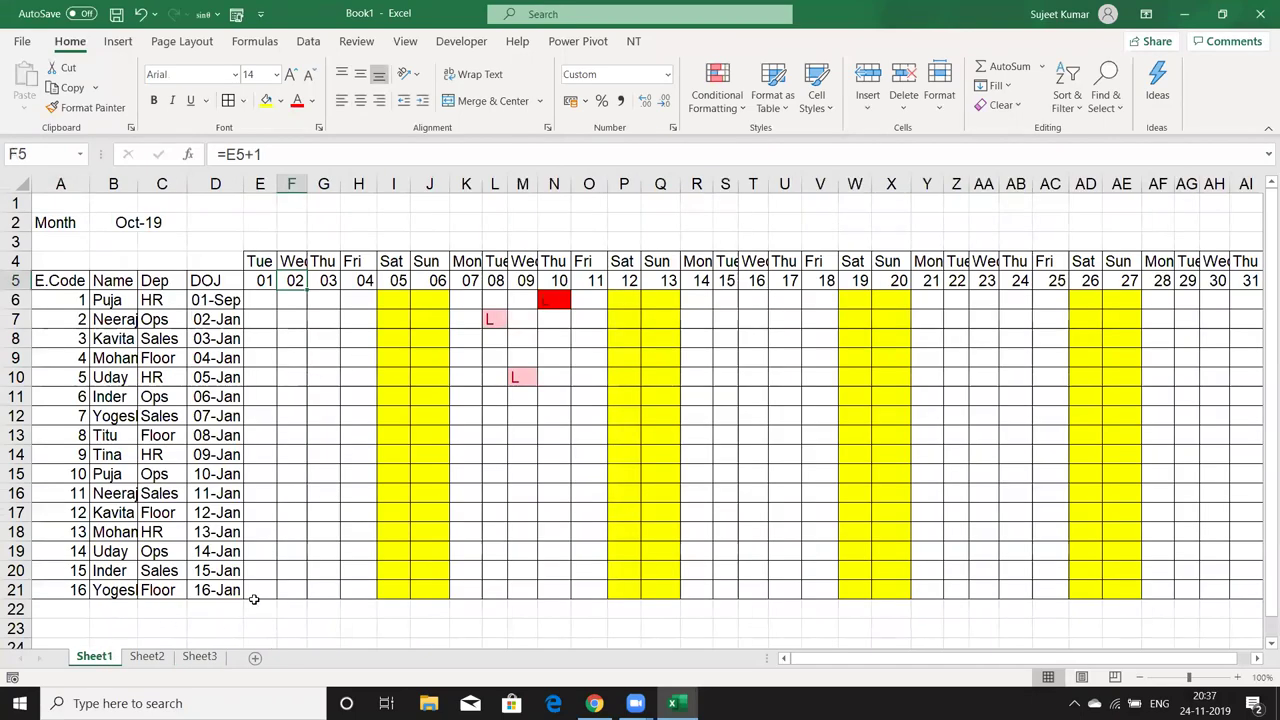
{"action": "left_click", "coordinate": [24, 44]}
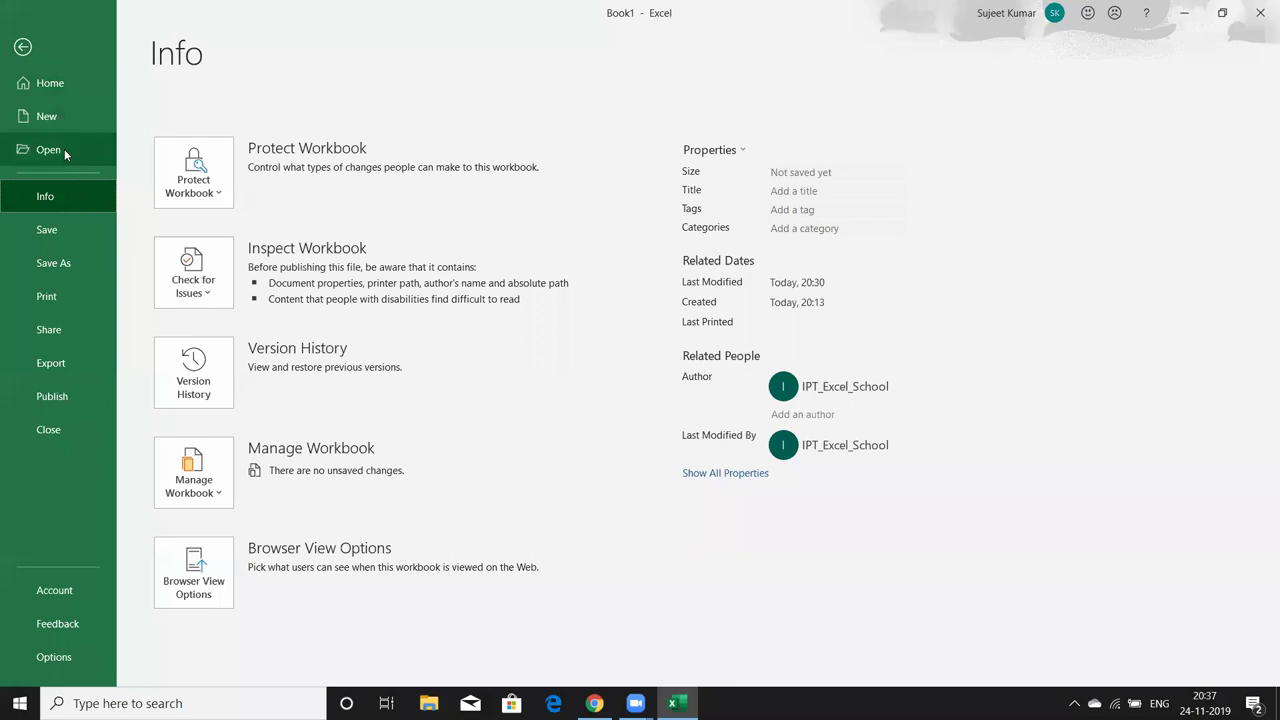
{"action": "left_click", "coordinate": [65, 124]}
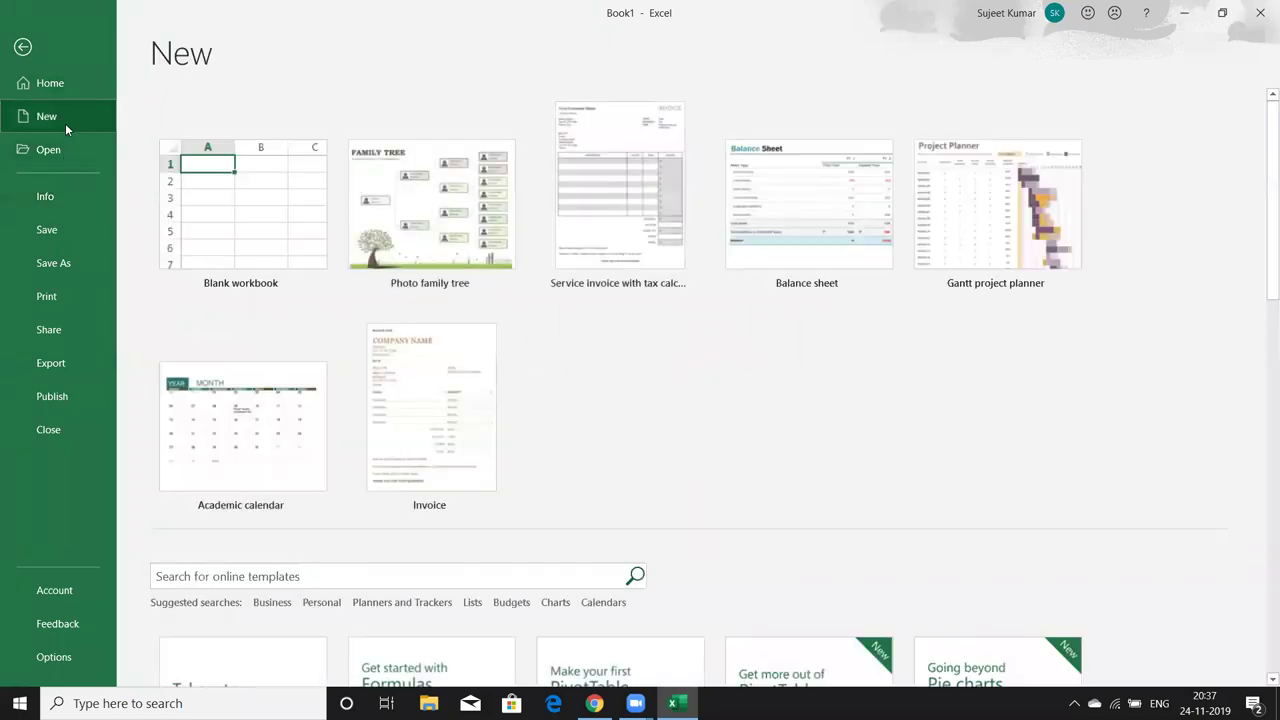
{"action": "scroll", "coordinate": [542, 450], "scroll_direction": "down", "scroll_amount": 10}
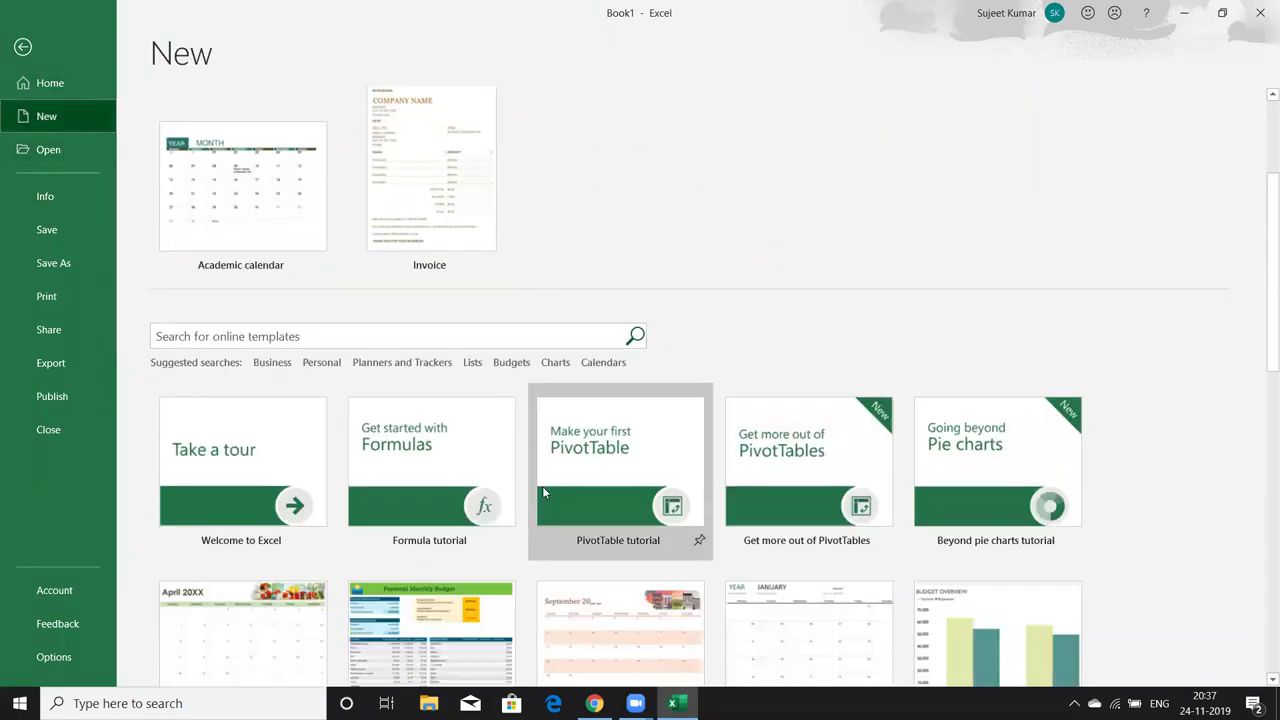
{"action": "scroll", "coordinate": [543, 497], "scroll_direction": "down", "scroll_amount": 6}
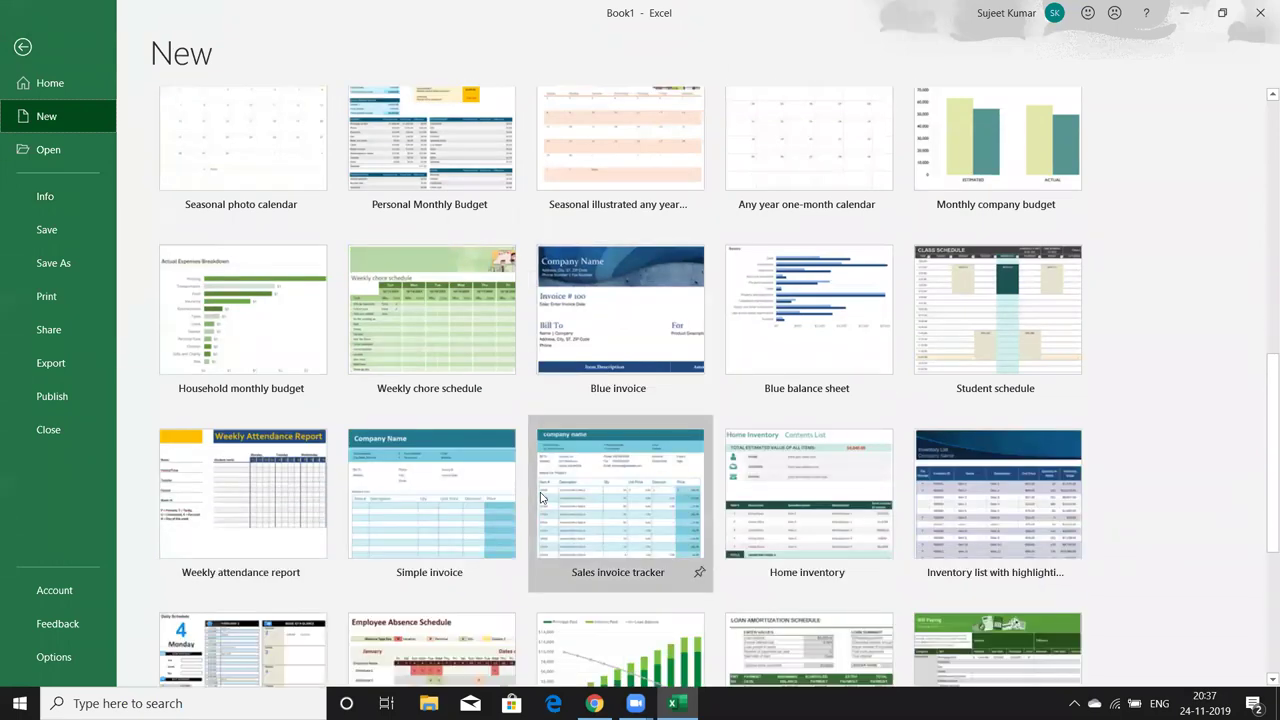
{"action": "scroll", "coordinate": [545, 499], "scroll_direction": "down", "scroll_amount": 4}
{"action": "scroll", "coordinate": [544, 500], "scroll_direction": "down", "scroll_amount": 4}
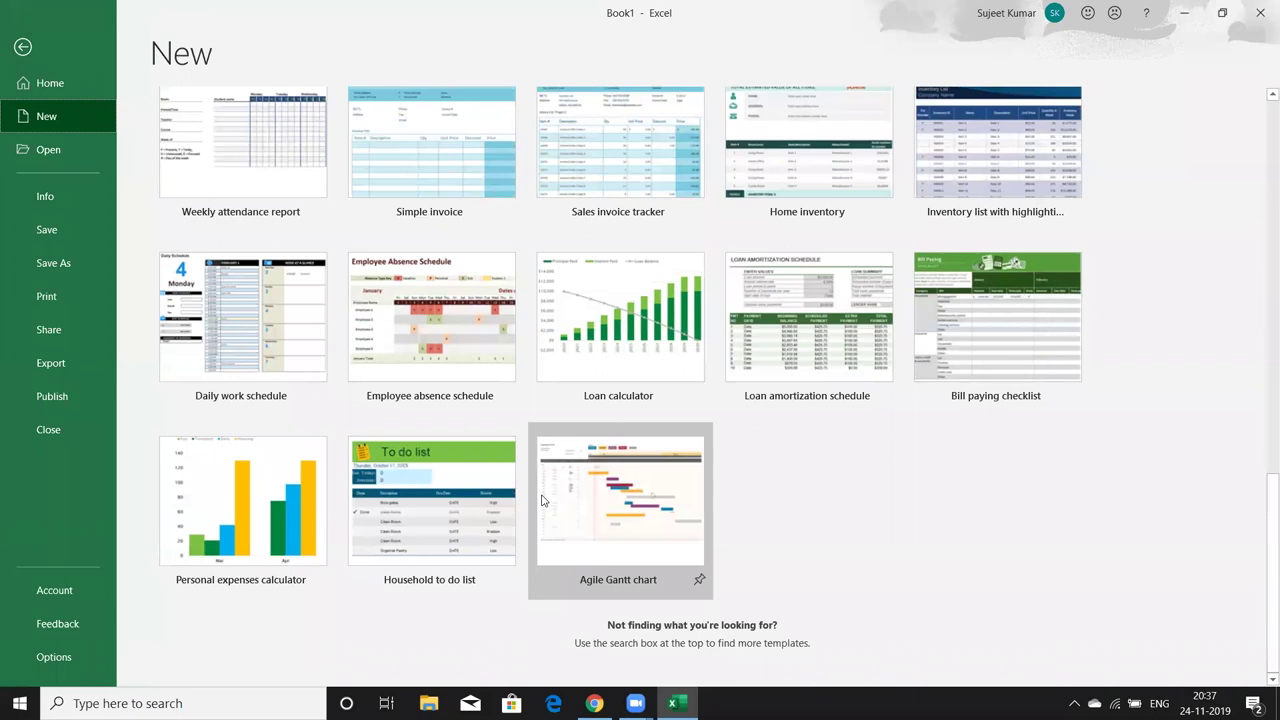
{"action": "scroll", "coordinate": [540, 532], "scroll_direction": "up", "scroll_amount": 3}
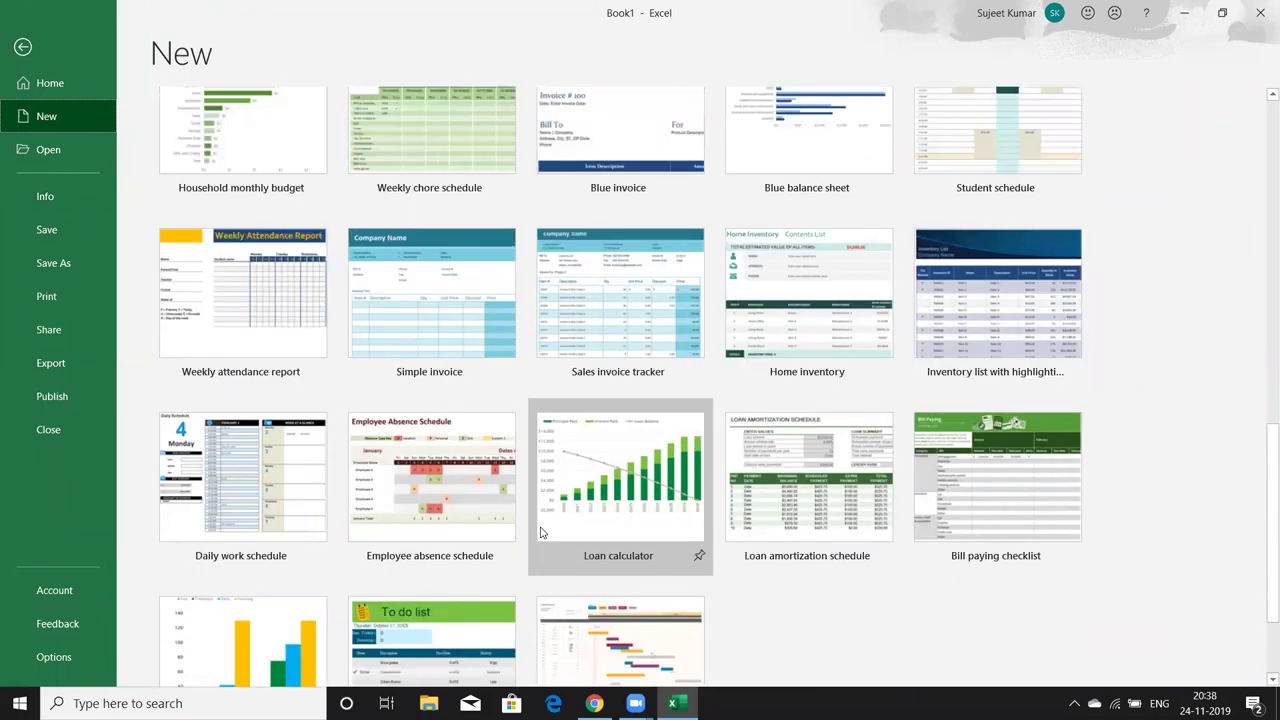
{"action": "scroll", "coordinate": [540, 532], "scroll_direction": "up", "scroll_amount": 5}
{"action": "scroll", "coordinate": [538, 525], "scroll_direction": "up", "scroll_amount": 3}
{"action": "scroll", "coordinate": [535, 515], "scroll_direction": "up", "scroll_amount": 3}
{"action": "scroll", "coordinate": [531, 506], "scroll_direction": "up", "scroll_amount": 3}
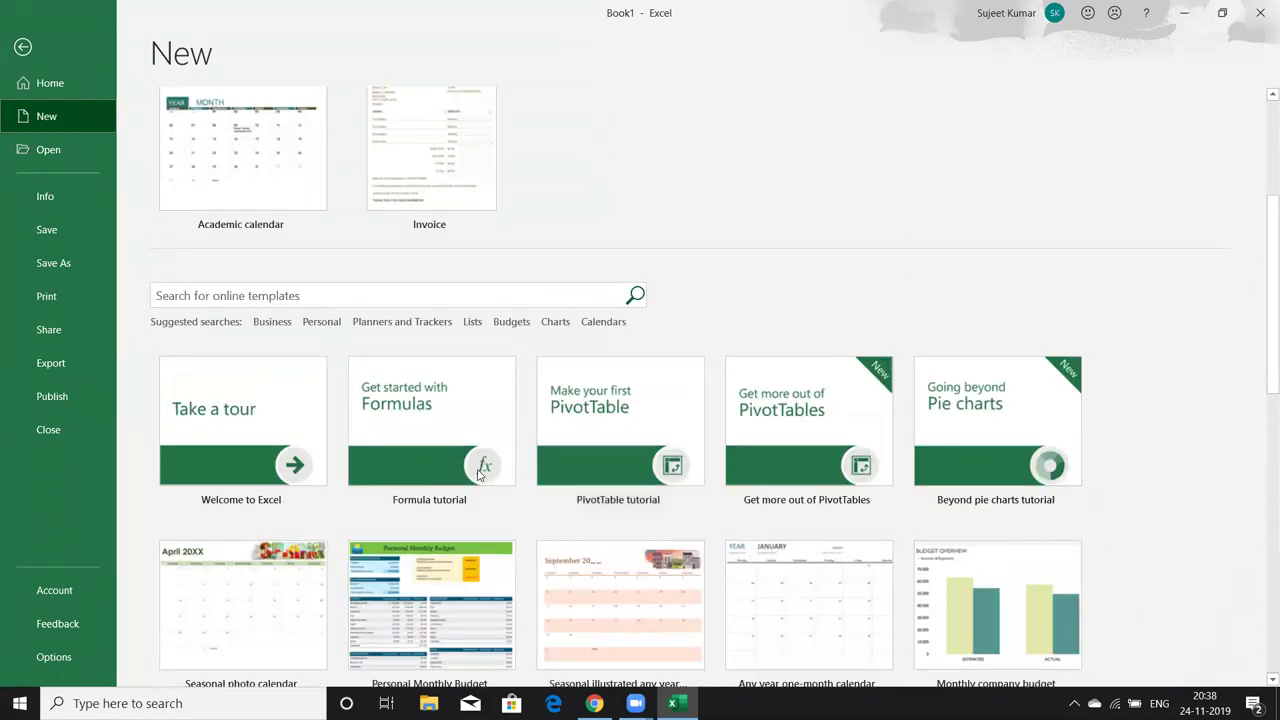
{"action": "scroll", "coordinate": [478, 474], "scroll_direction": "up", "scroll_amount": 2}
{"action": "scroll", "coordinate": [476, 470], "scroll_direction": "up", "scroll_amount": 4}
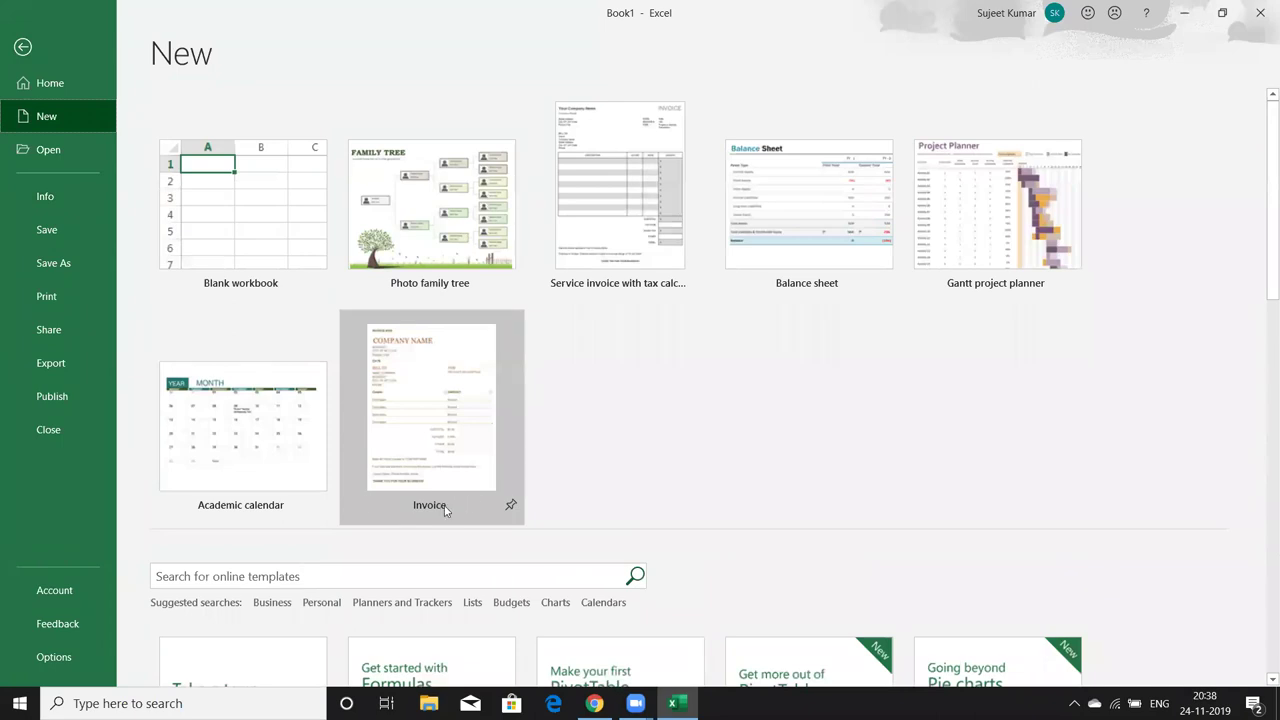
{"action": "scroll", "coordinate": [245, 430], "scroll_direction": "down", "scroll_amount": 4}
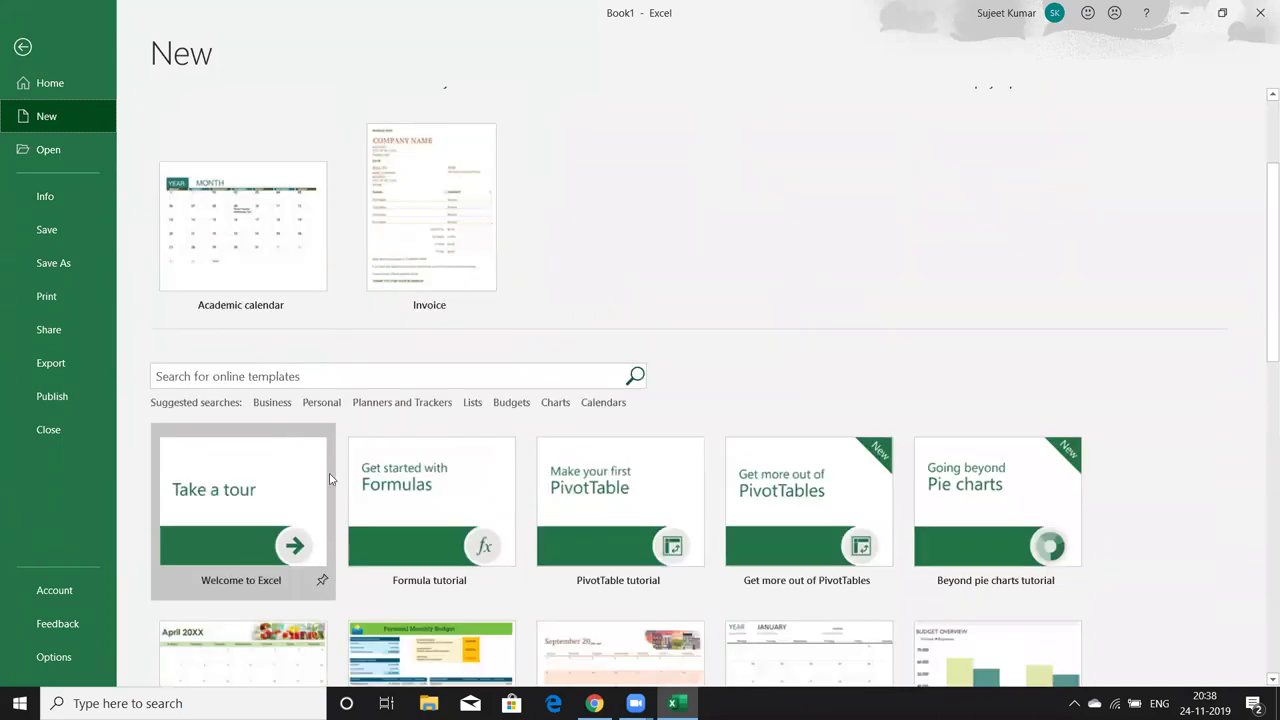
{"action": "left_click", "coordinate": [368, 404]}
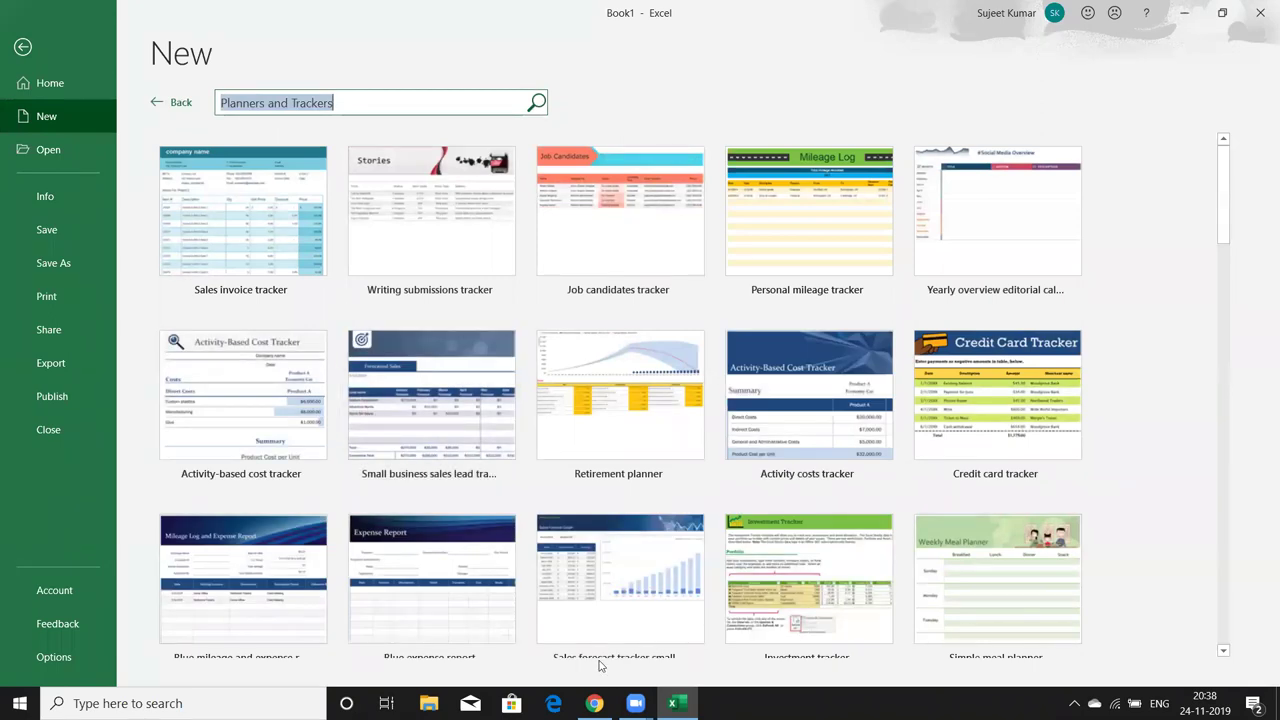
{"action": "scroll", "coordinate": [400, 560], "scroll_direction": "down", "scroll_amount": 3}
{"action": "scroll", "coordinate": [403, 527], "scroll_direction": "down", "scroll_amount": 1}
{"action": "scroll", "coordinate": [403, 527], "scroll_direction": "down", "scroll_amount": 1}
{"action": "scroll", "coordinate": [403, 527], "scroll_direction": "down", "scroll_amount": 2}
{"action": "scroll", "coordinate": [403, 527], "scroll_direction": "down", "scroll_amount": 1}
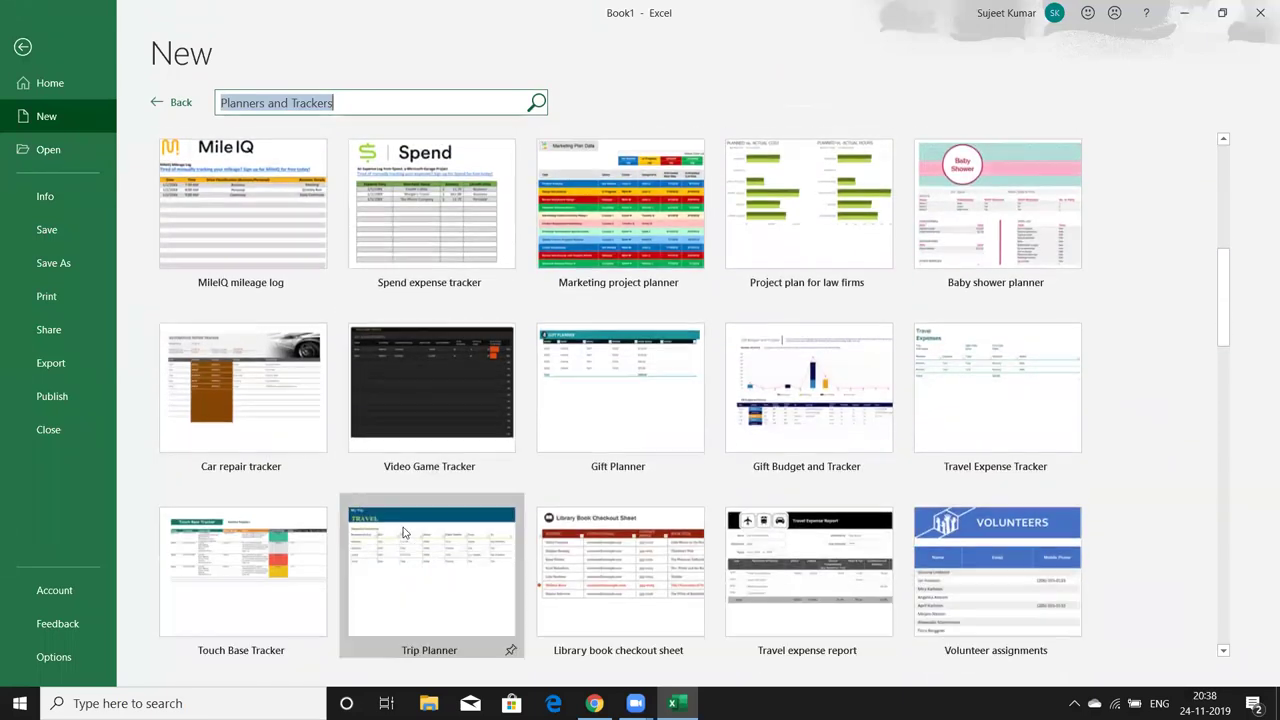
{"action": "scroll", "coordinate": [403, 533], "scroll_direction": "down", "scroll_amount": 1}
{"action": "scroll", "coordinate": [403, 533], "scroll_direction": "down", "scroll_amount": 2}
{"action": "scroll", "coordinate": [403, 533], "scroll_direction": "down", "scroll_amount": 2}
{"action": "scroll", "coordinate": [403, 537], "scroll_direction": "down", "scroll_amount": 2}
{"action": "scroll", "coordinate": [403, 537], "scroll_direction": "down", "scroll_amount": 1}
{"action": "scroll", "coordinate": [400, 537], "scroll_direction": "down", "scroll_amount": 2}
{"action": "scroll", "coordinate": [399, 535], "scroll_direction": "up", "scroll_amount": 2}
{"action": "scroll", "coordinate": [403, 533], "scroll_direction": "down", "scroll_amount": 2}
{"action": "scroll", "coordinate": [403, 533], "scroll_direction": "down", "scroll_amount": 2}
{"action": "scroll", "coordinate": [403, 533], "scroll_direction": "down", "scroll_amount": 1}
{"action": "scroll", "coordinate": [403, 533], "scroll_direction": "down", "scroll_amount": 1}
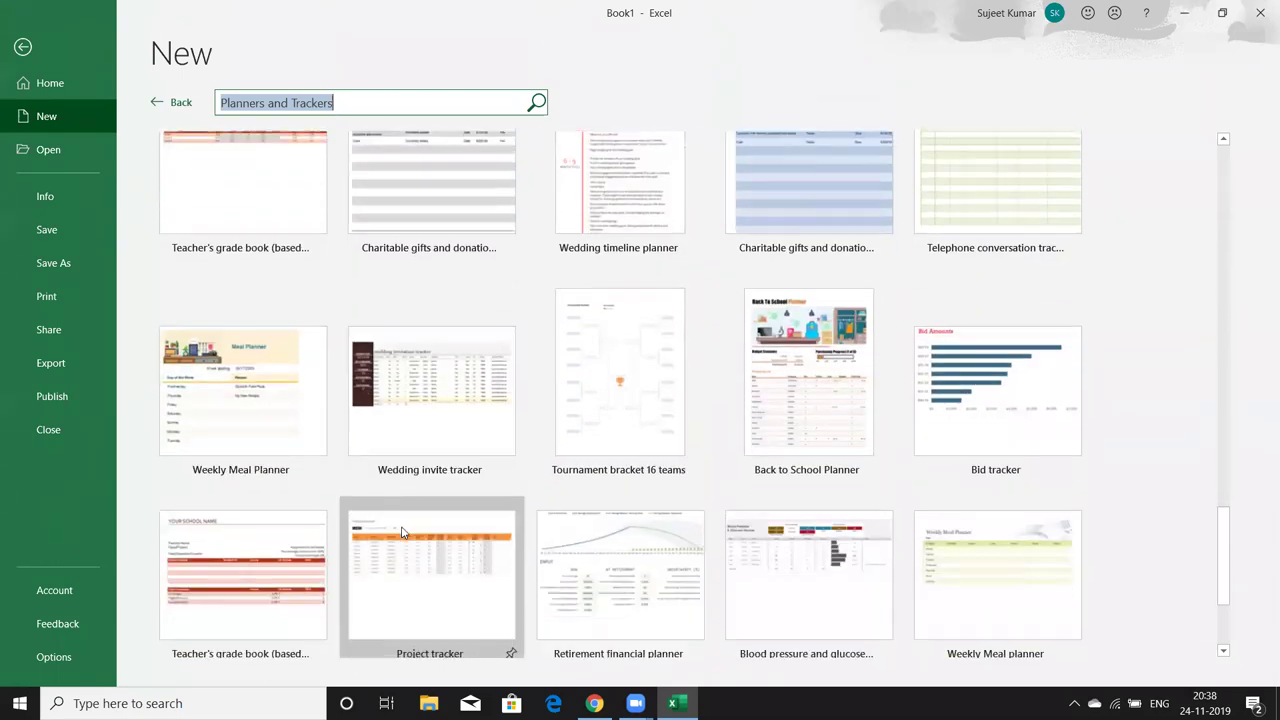
{"action": "left_click", "coordinate": [677, 703]}
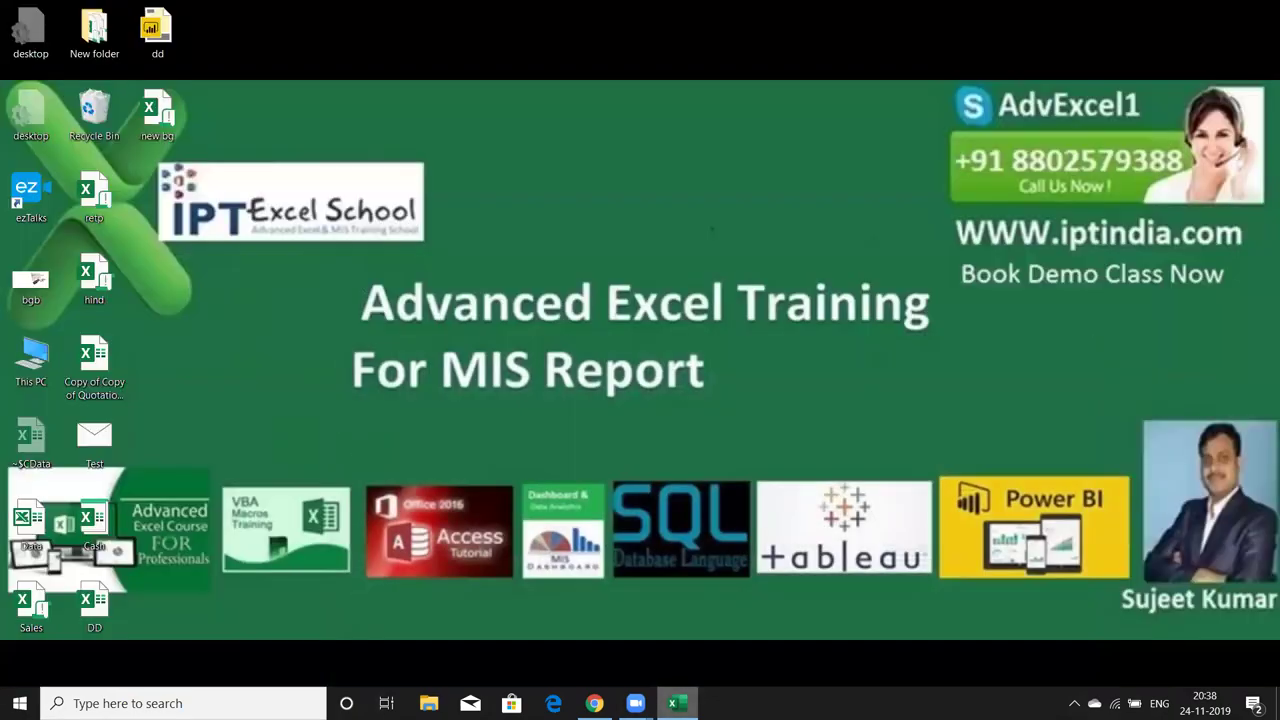
{"action": "left_click", "coordinate": [677, 703]}
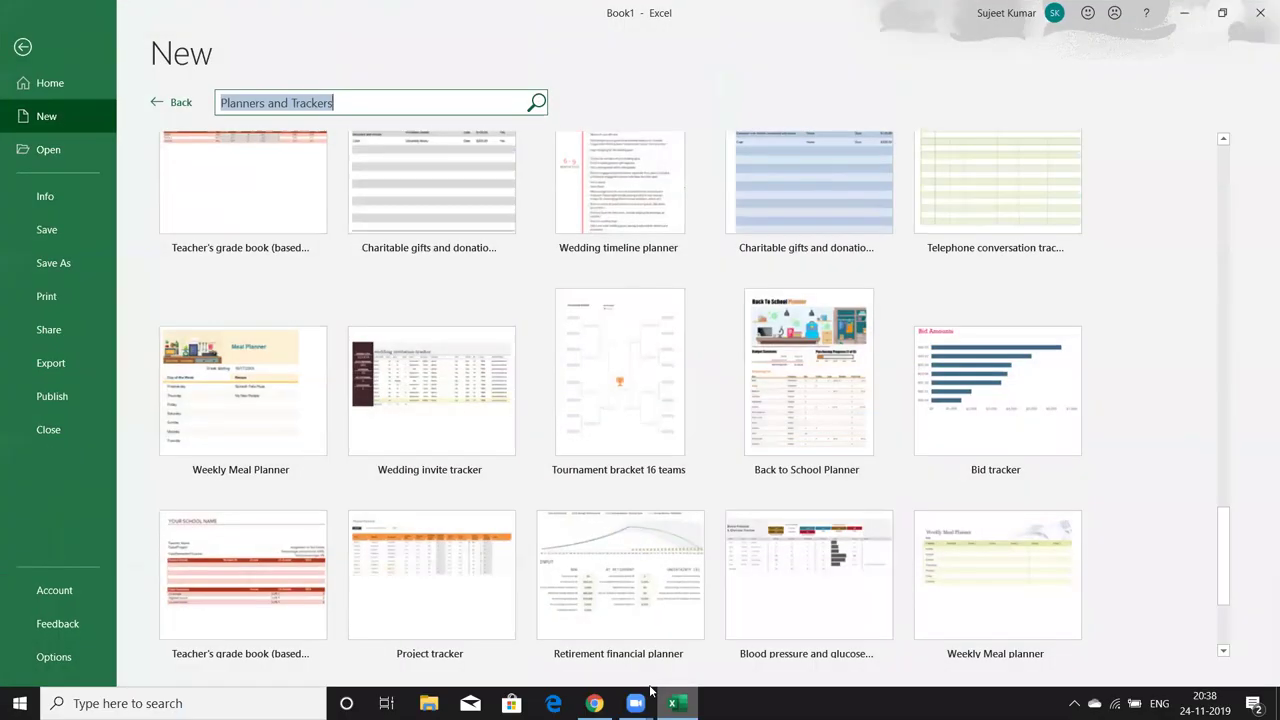
{"action": "left_click", "coordinate": [24, 46]}
Select and inspect the attendance grid, date headers and joining-date columns
{"action": "left_click", "coordinate": [392, 337]}
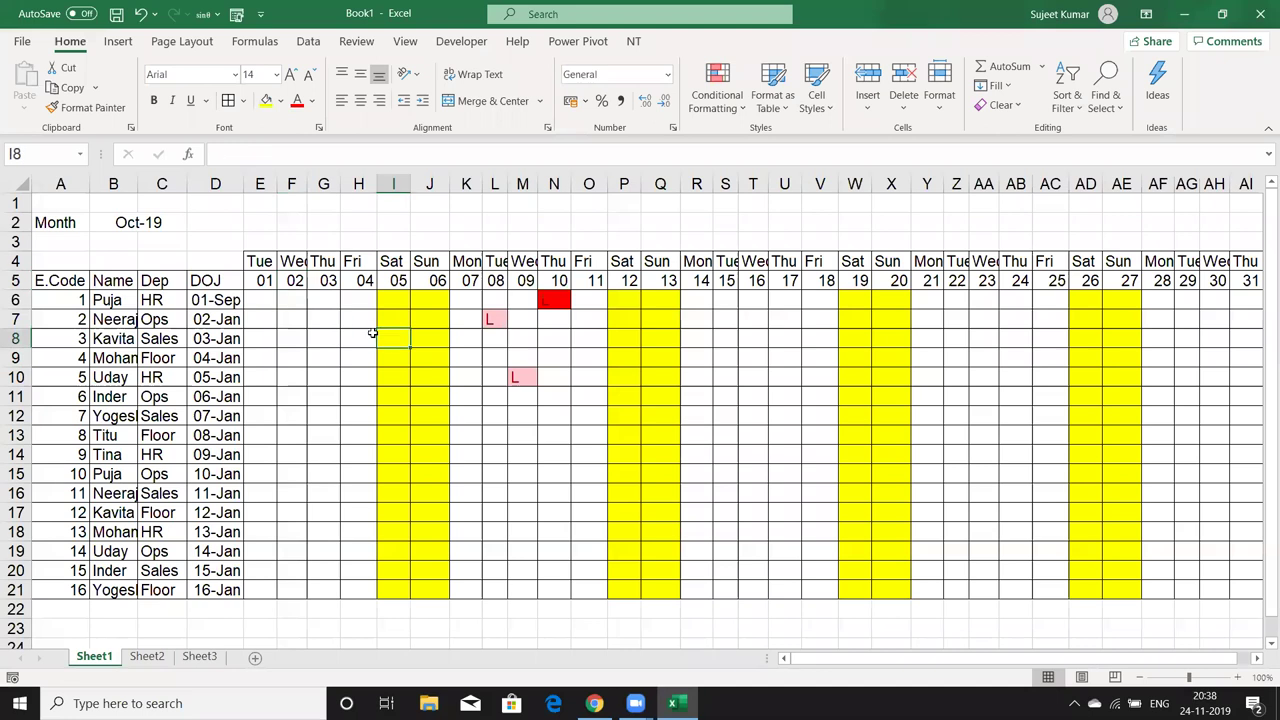
{"action": "mouse_move", "coordinate": [238, 280]}
{"action": "left_mouse_down"}
{"action": "mouse_move", "coordinate": [1236, 582]}
{"action": "mouse_move", "coordinate": [963, 586]}
{"action": "mouse_move", "coordinate": [1000, 590]}
{"action": "left_mouse_up"}
{"action": "left_click", "coordinate": [1036, 660]}
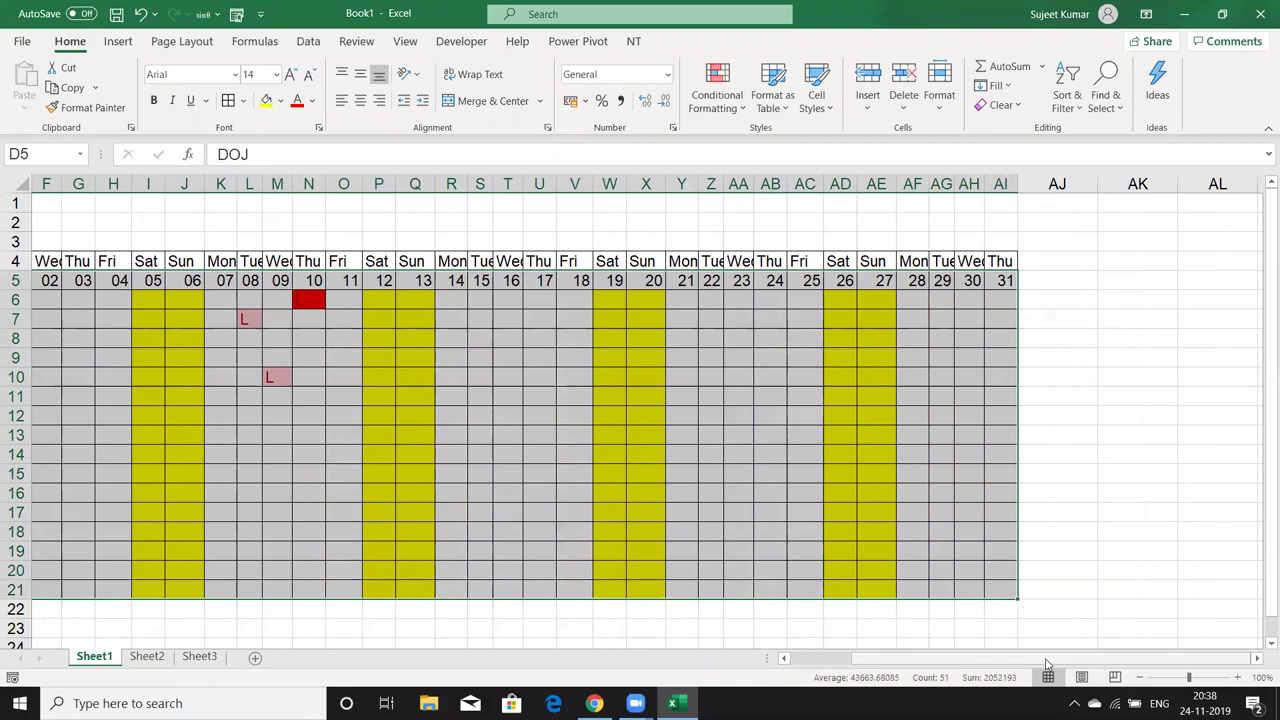
{"action": "left_click_drag", "start_coordinate": [1036, 660], "coordinate": [957, 655]}
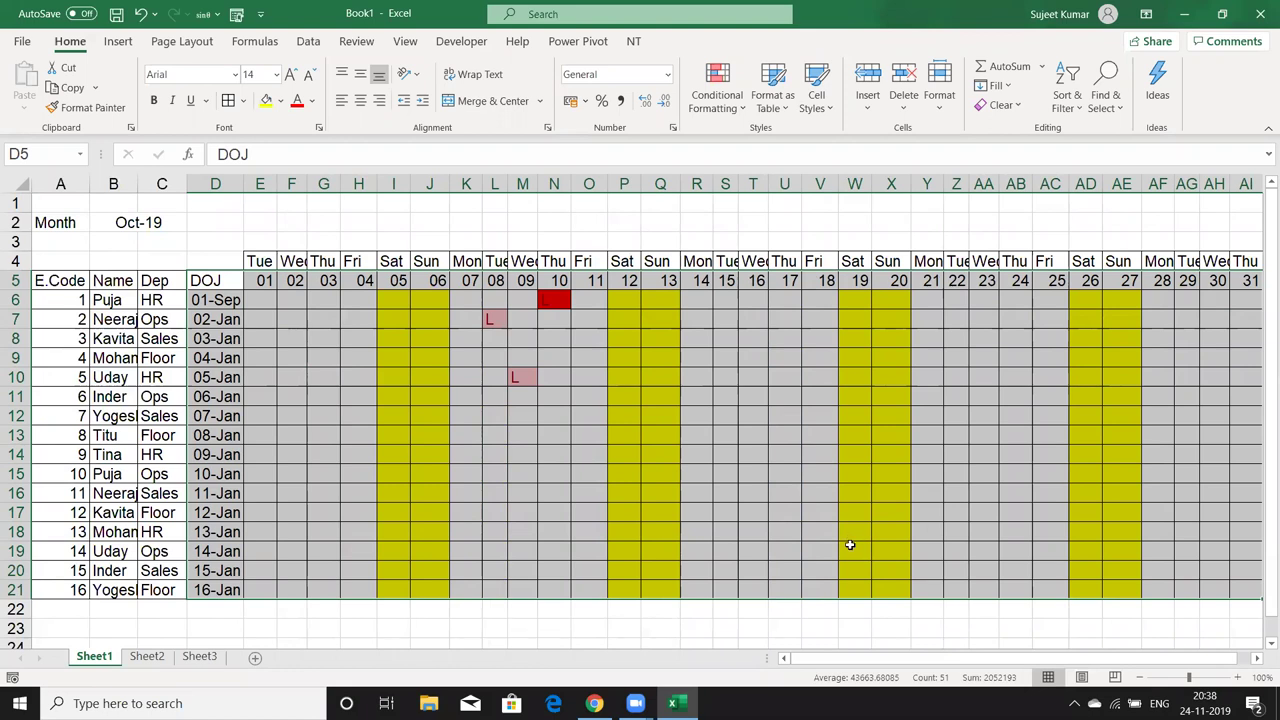
{"action": "left_click", "coordinate": [384, 396]}
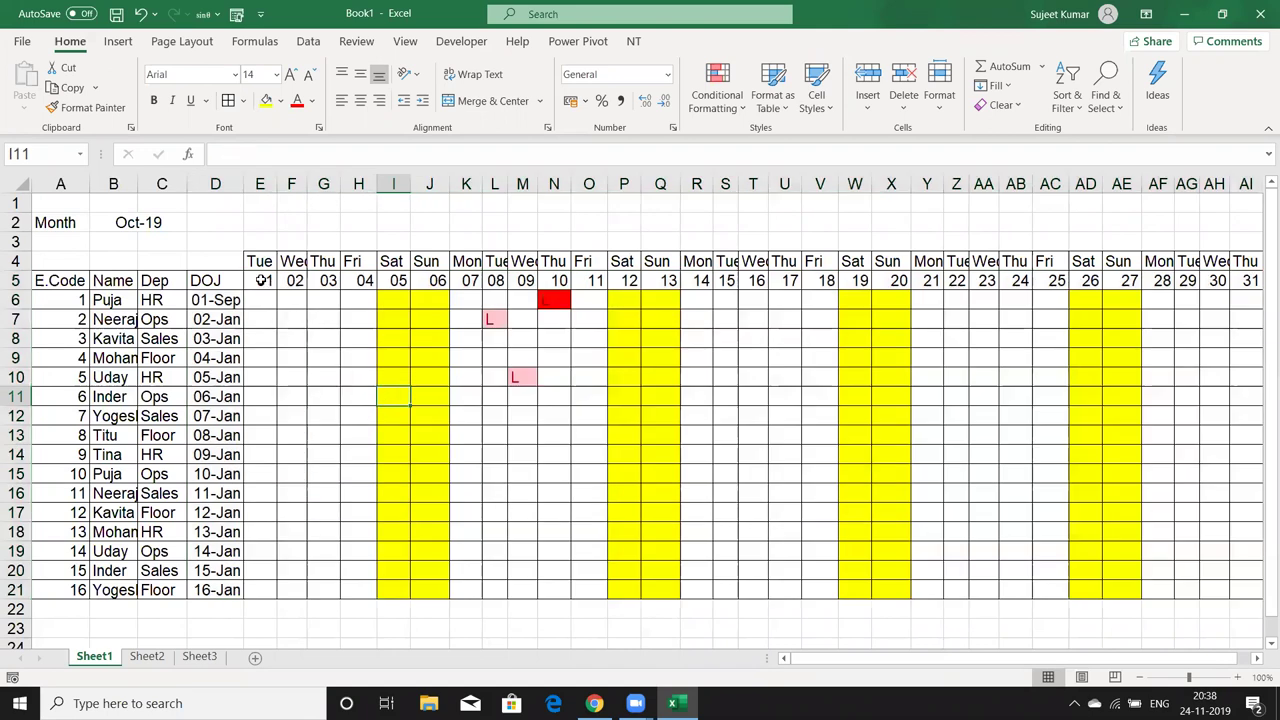
{"action": "mouse_move", "coordinate": [240, 272]}
{"action": "left_mouse_down"}
{"action": "mouse_move", "coordinate": [430, 265]}
{"action": "mouse_move", "coordinate": [434, 579]}
{"action": "mouse_move", "coordinate": [563, 600]}
{"action": "left_mouse_up"}
{"action": "left_click", "coordinate": [364, 261]}
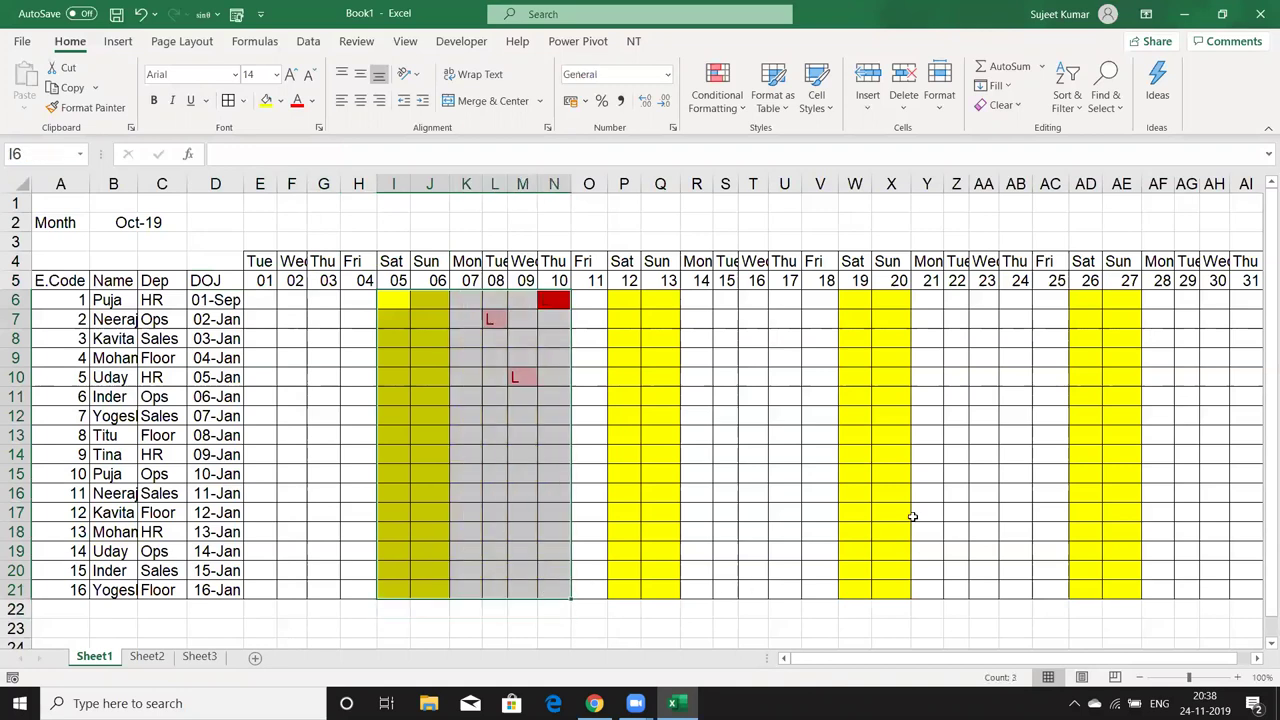
{"action": "left_click", "coordinate": [1162, 322]}
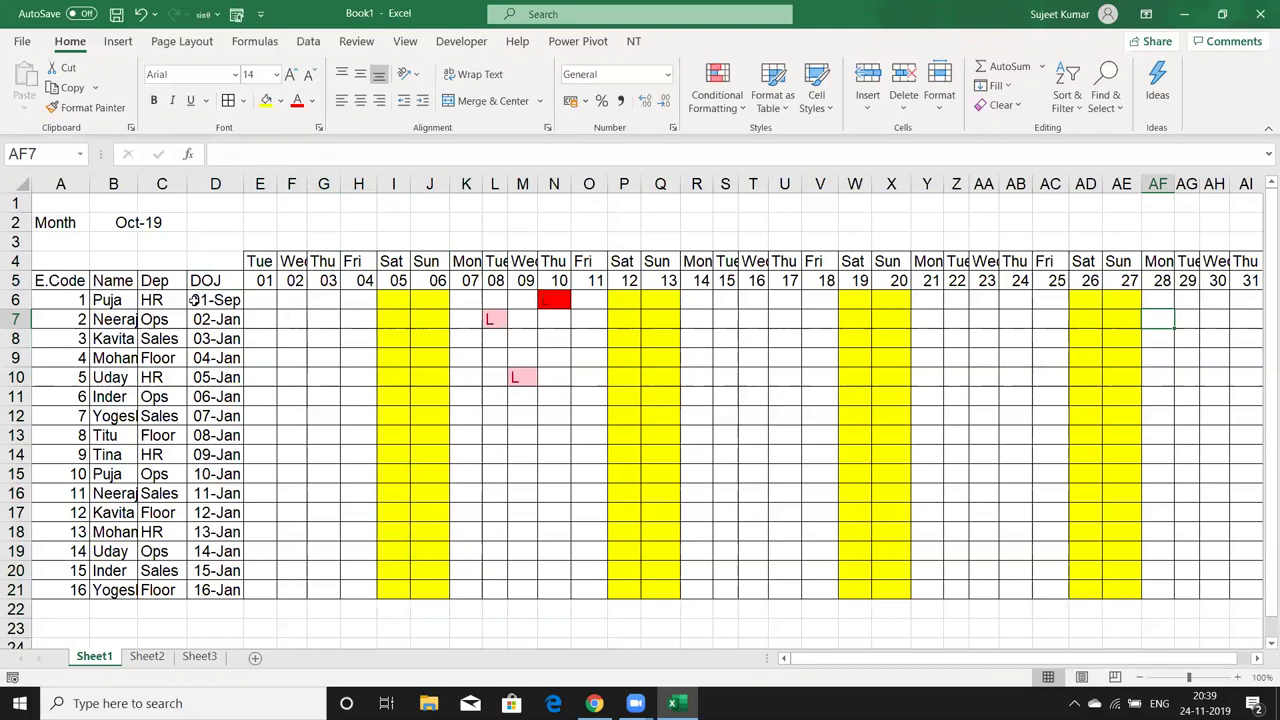
{"action": "left_click_drag", "start_coordinate": [194, 299], "coordinate": [215, 493]}
{"action": "left_click_drag", "start_coordinate": [466, 319], "coordinate": [583, 412]}
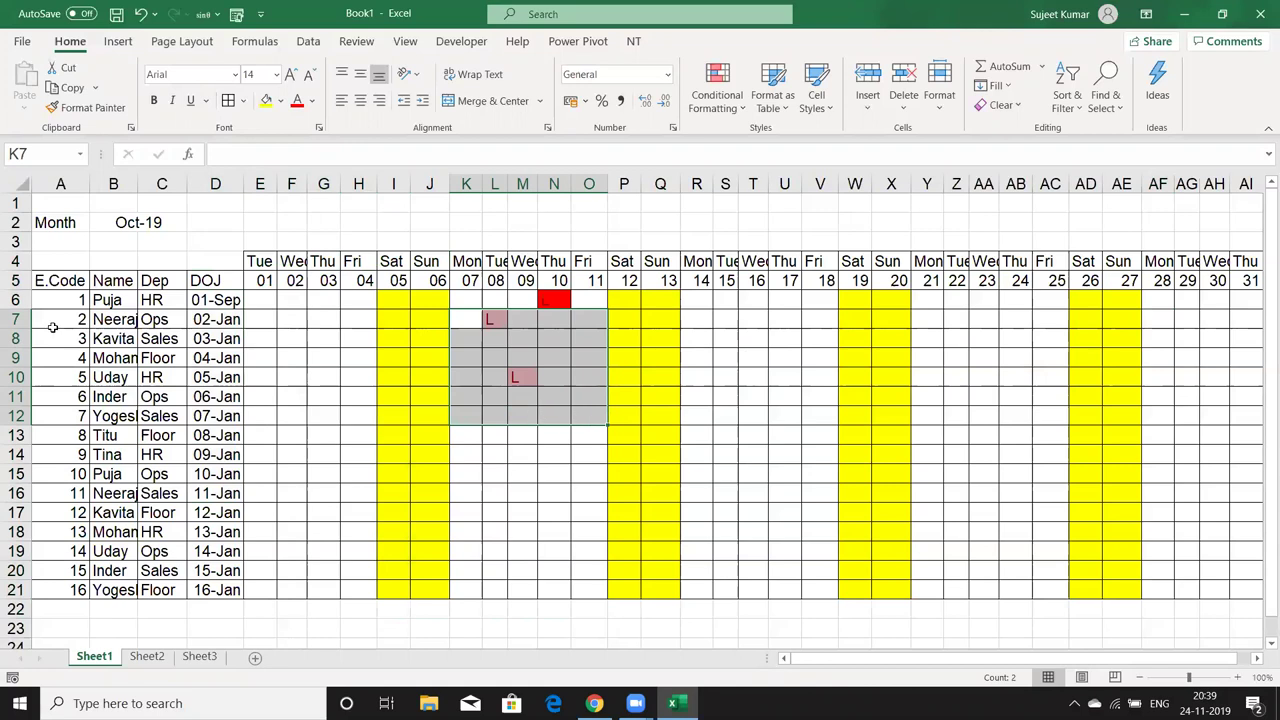
{"action": "left_click", "coordinate": [259, 281]}
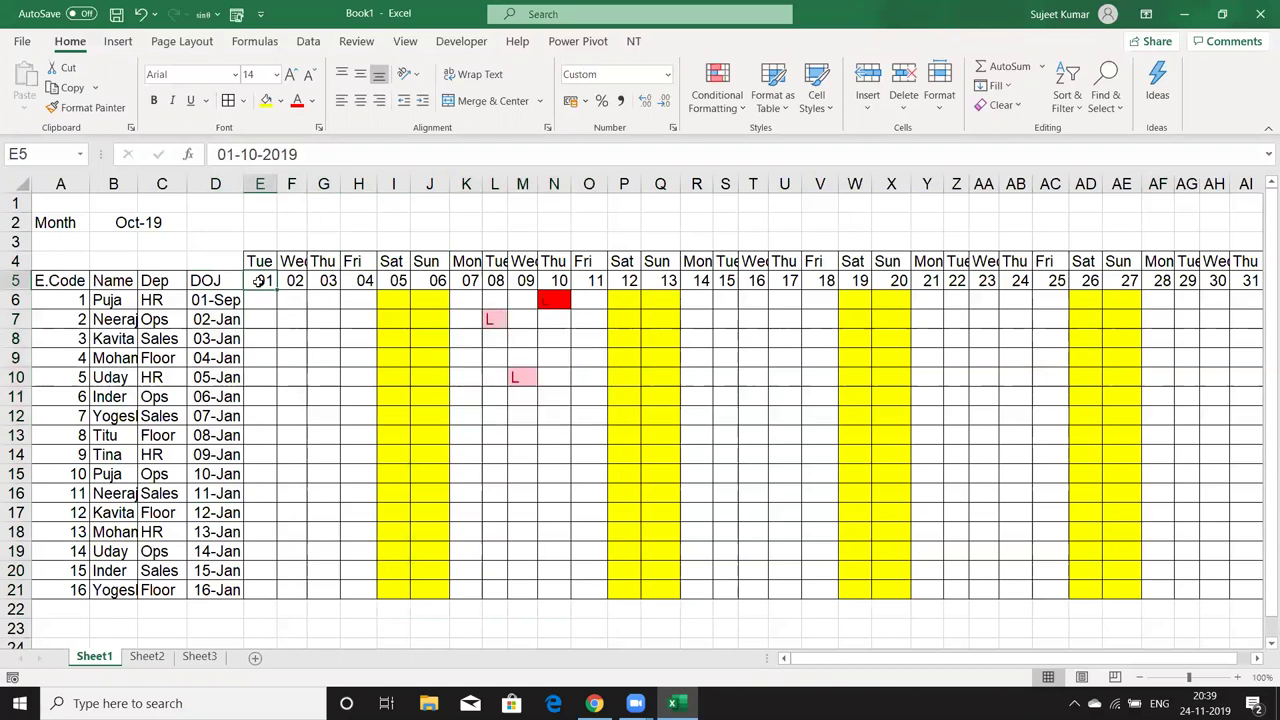
{"action": "left_click_drag", "start_coordinate": [95, 320], "coordinate": [191, 578]}
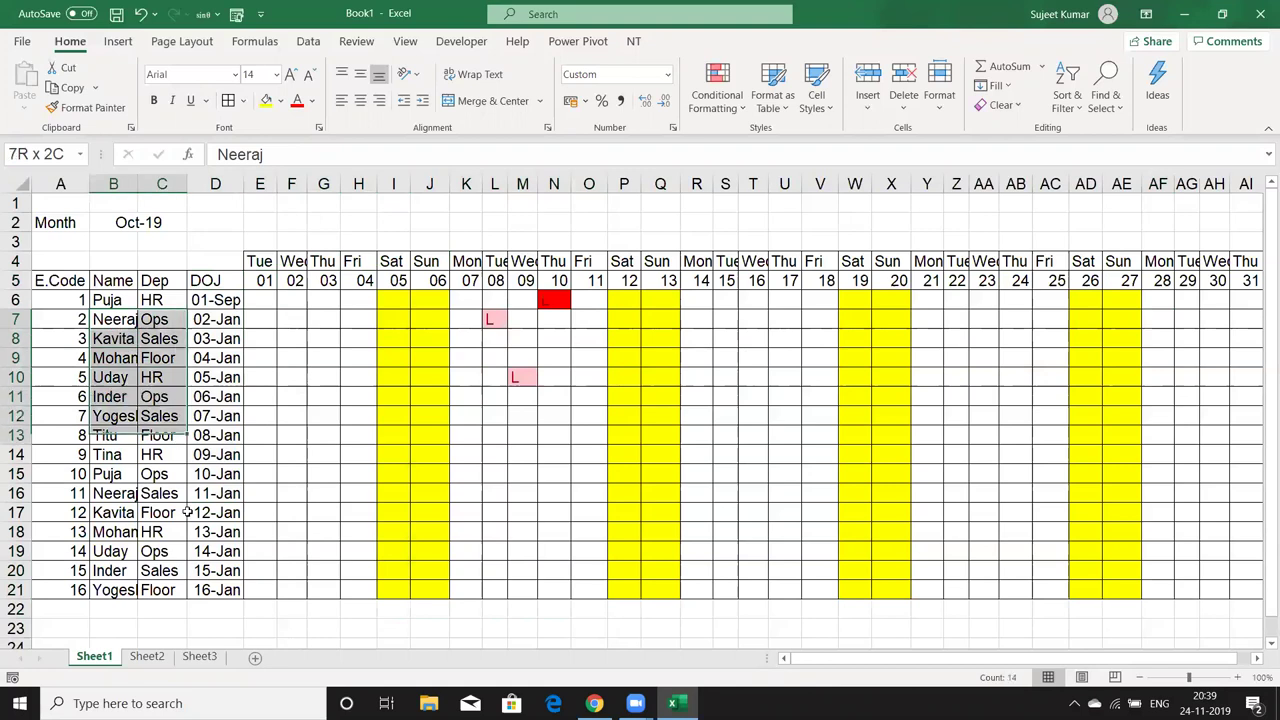
{"action": "left_click", "coordinate": [500, 377]}
Change the joining date in D10 to 8/8 (08-Aug) and confirm leave cell M10 turns red
{"action": "left_click", "coordinate": [207, 378]}
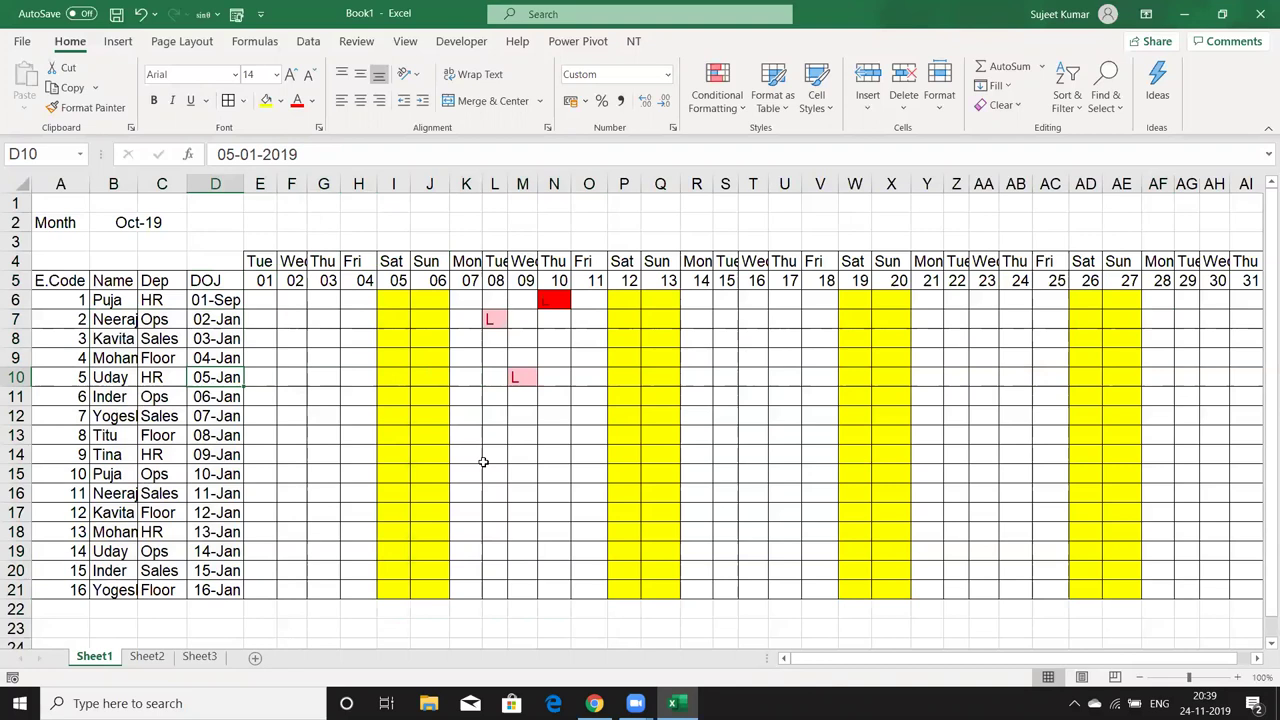
{"action": "type", "text": "8/8"}
{"action": "key", "text": "Return"}
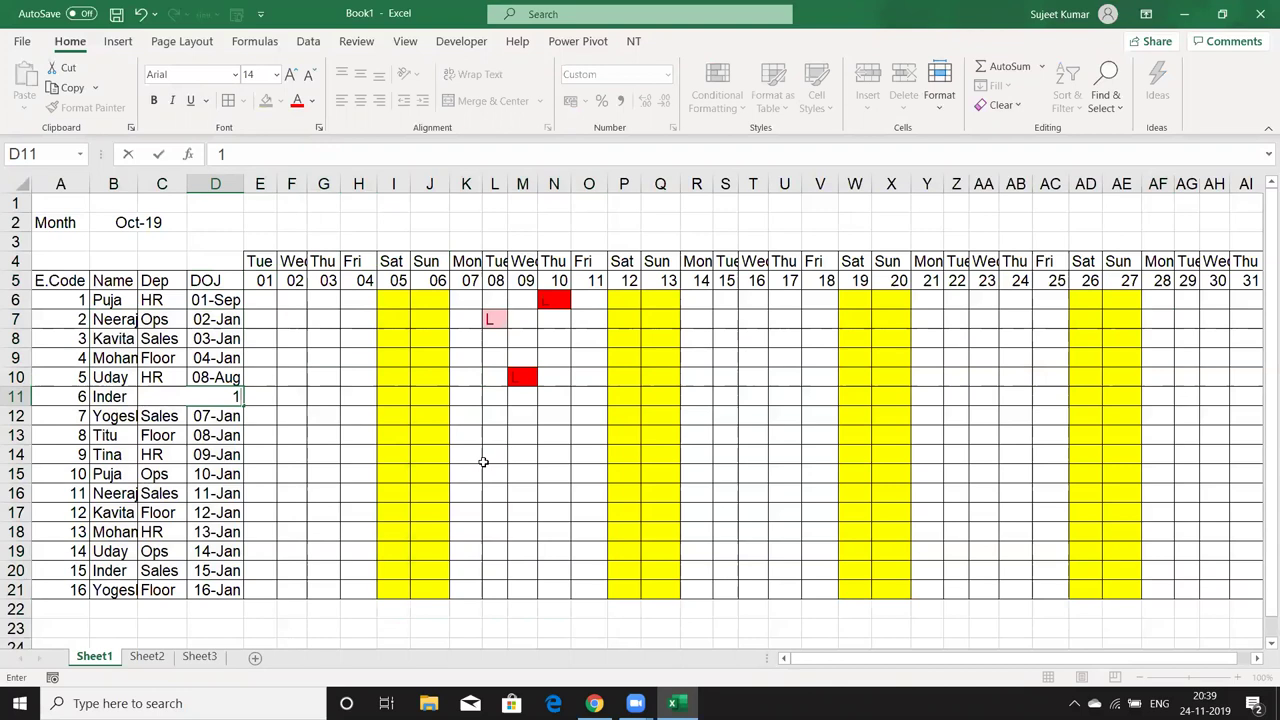
{"action": "key", "text": "Up"}
{"action": "key", "text": "Up"}
{"action": "key", "text": "Down"}
{"action": "key", "text": "Right"}
{"action": "key", "text": "Right"}
{"action": "key", "text": "Right"}
{"action": "key", "text": "Right"}
{"action": "key", "text": "Right"}
{"action": "key", "text": "Right"}
{"action": "key", "text": "Right"}
{"action": "key", "text": "Right"}
{"action": "key", "text": "Right"}
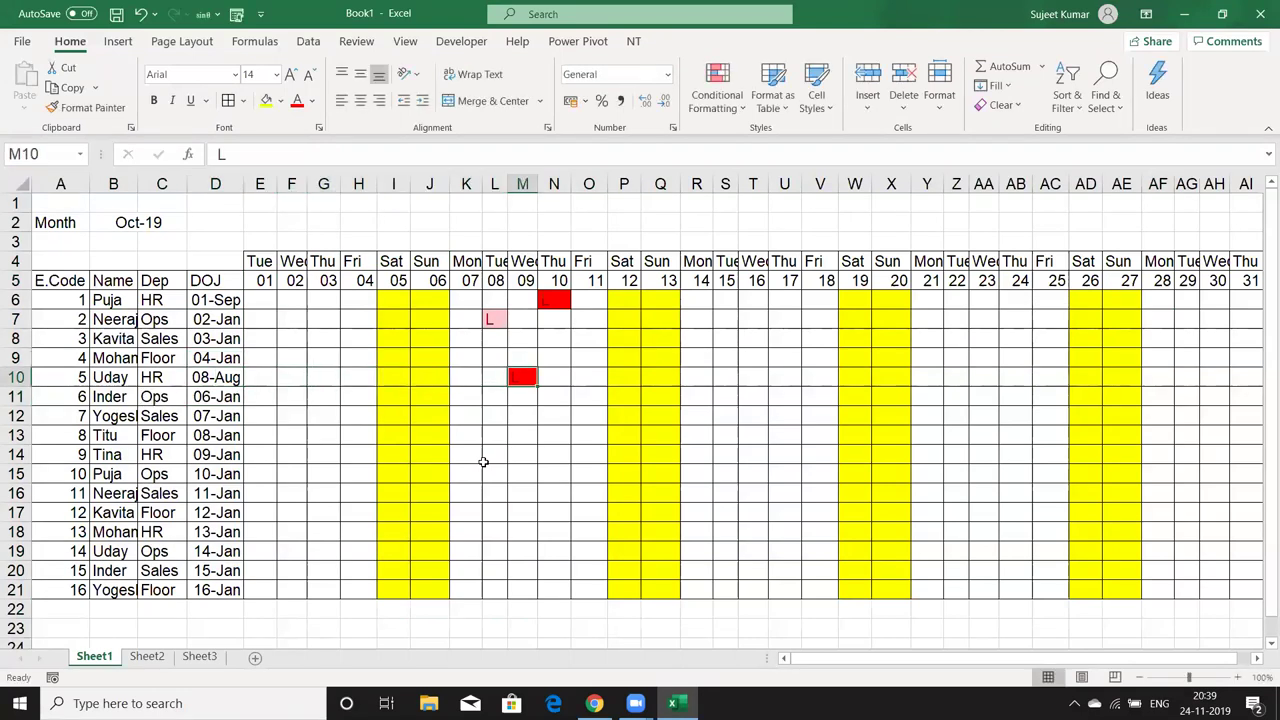